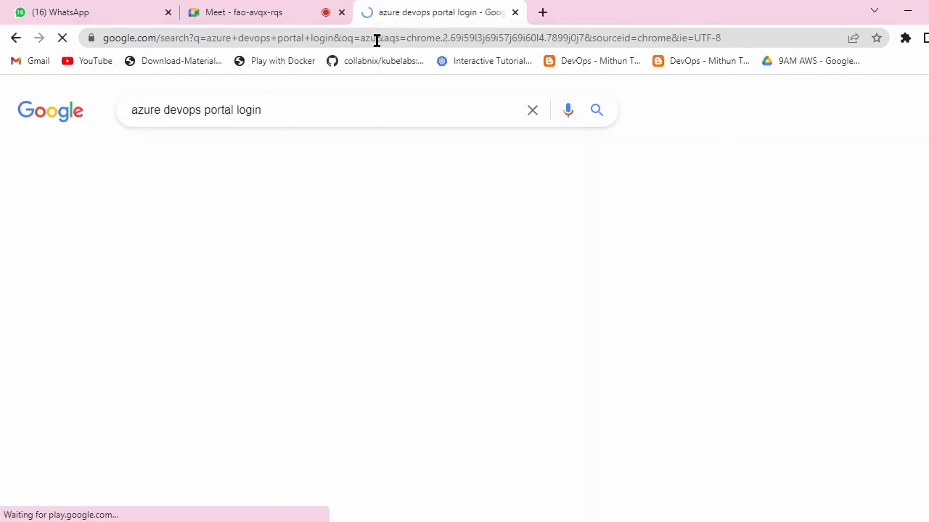
Step: Open Azure DevOps Services from the search results and sign in to the organization's Projects home
left_click(221, 236)
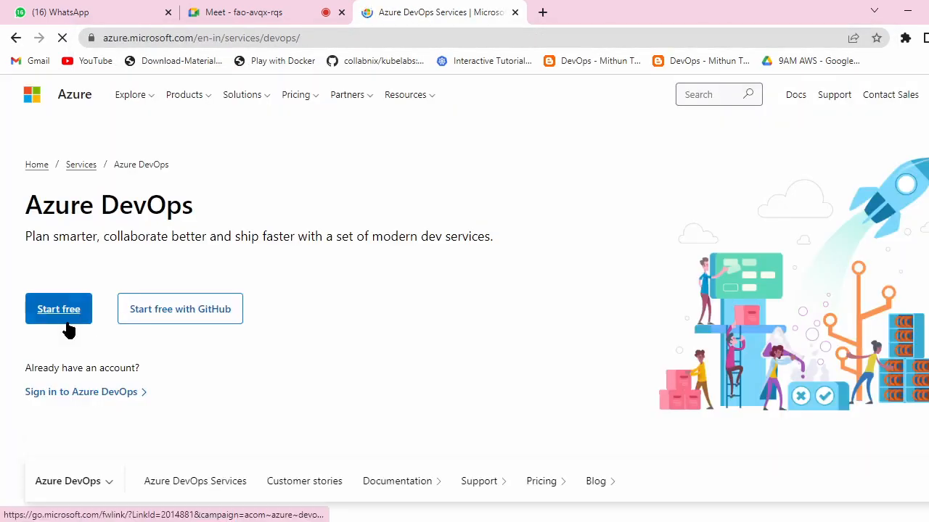
left_click(67, 312)
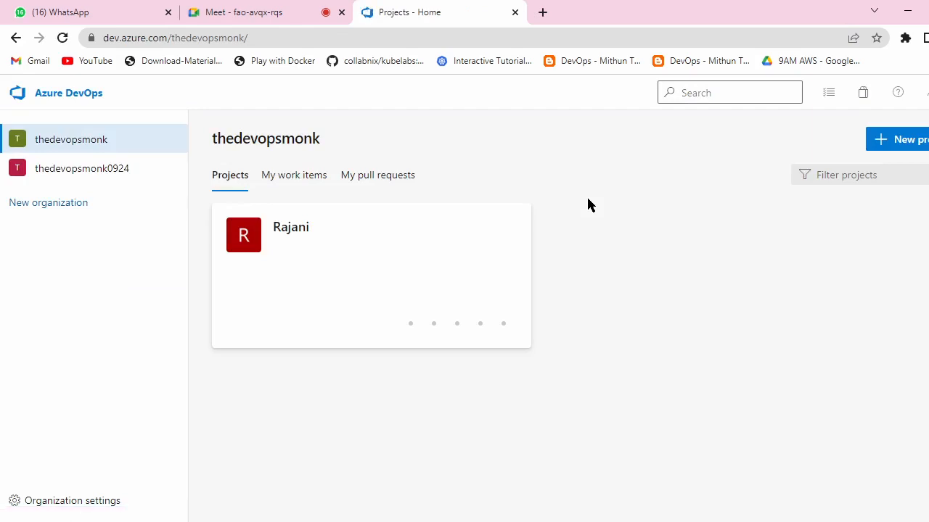
Step: Search 'git hub' in a new tab and open the GitHub account's Repositories list
left_click(544, 13)
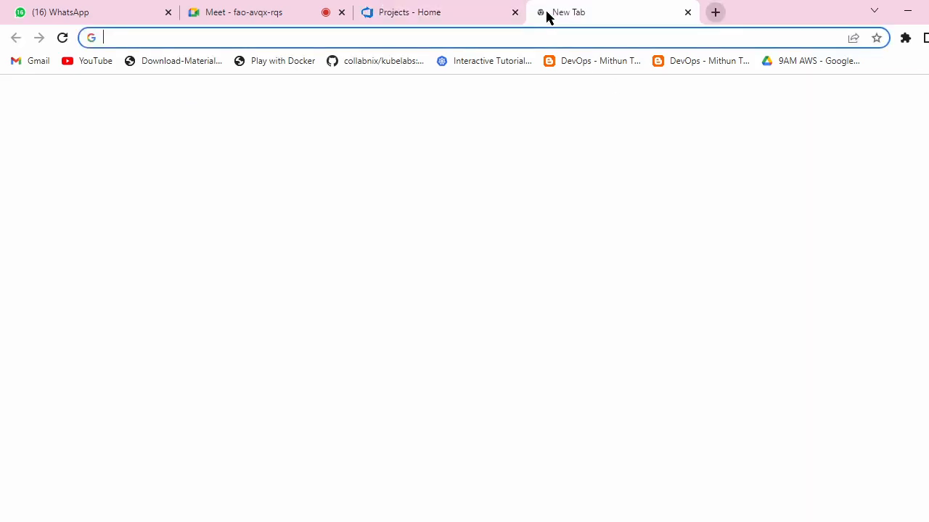
left_click(524, 37)
type("g")
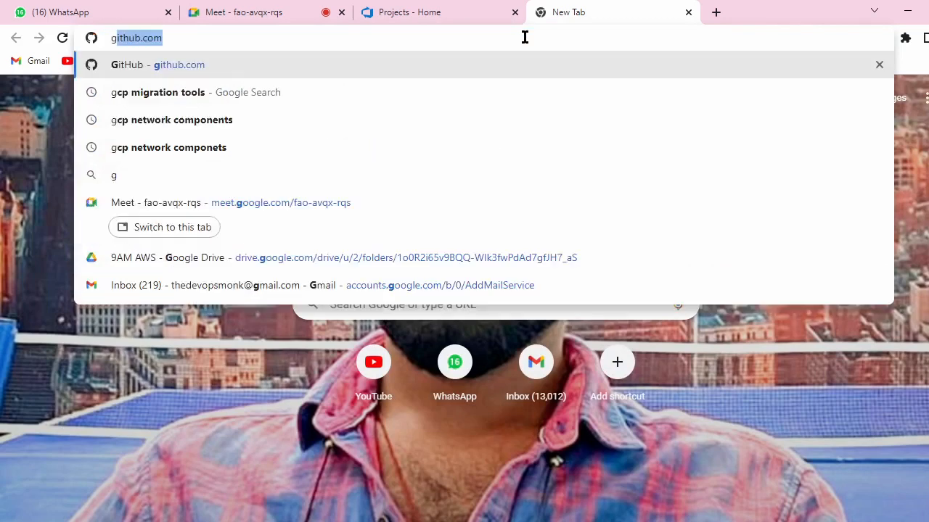
type("it ")
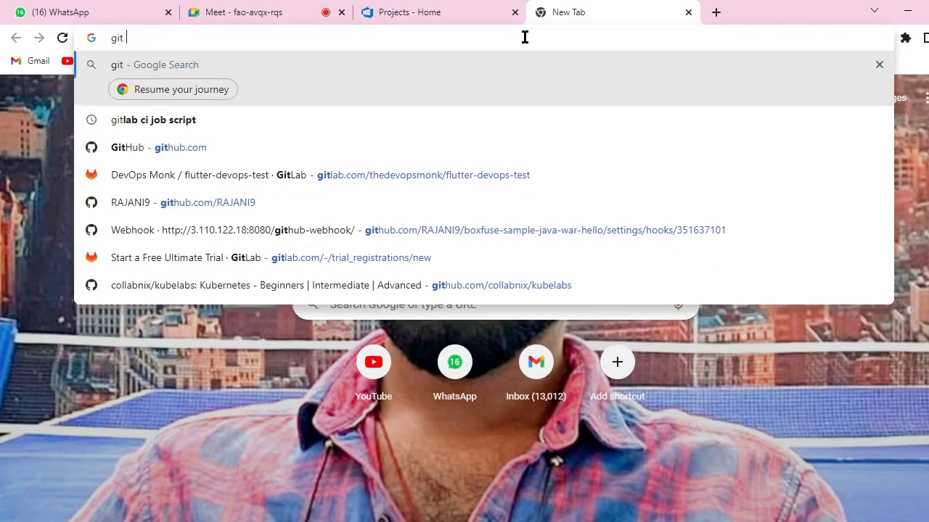
type("hub")
key("Return")
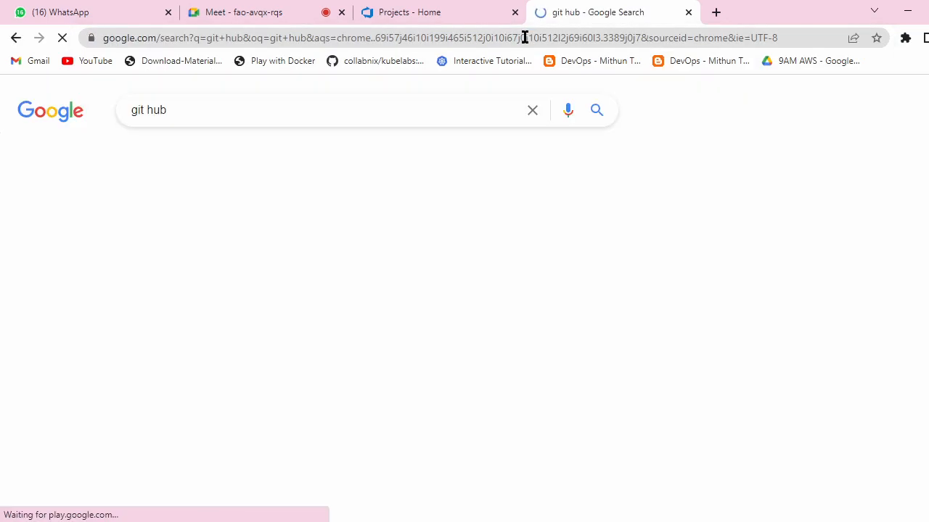
left_click(233, 235)
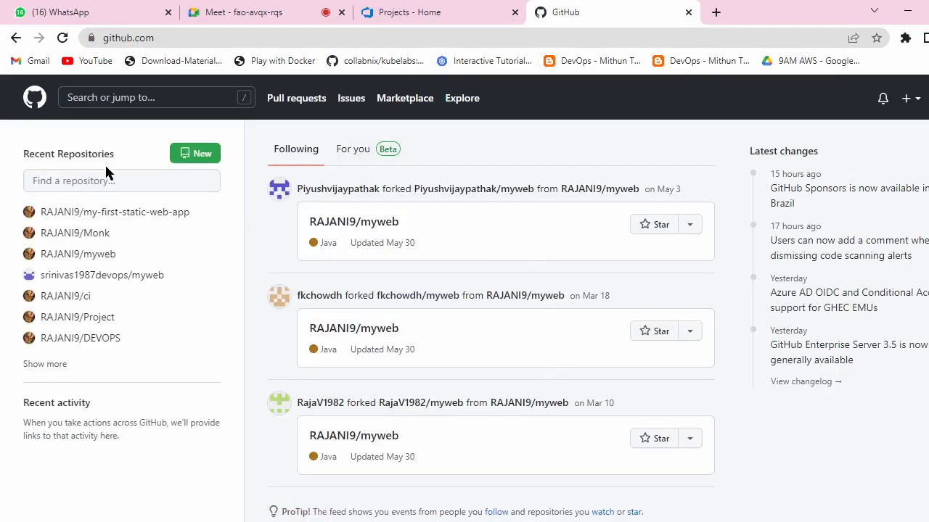
left_click(52, 218)
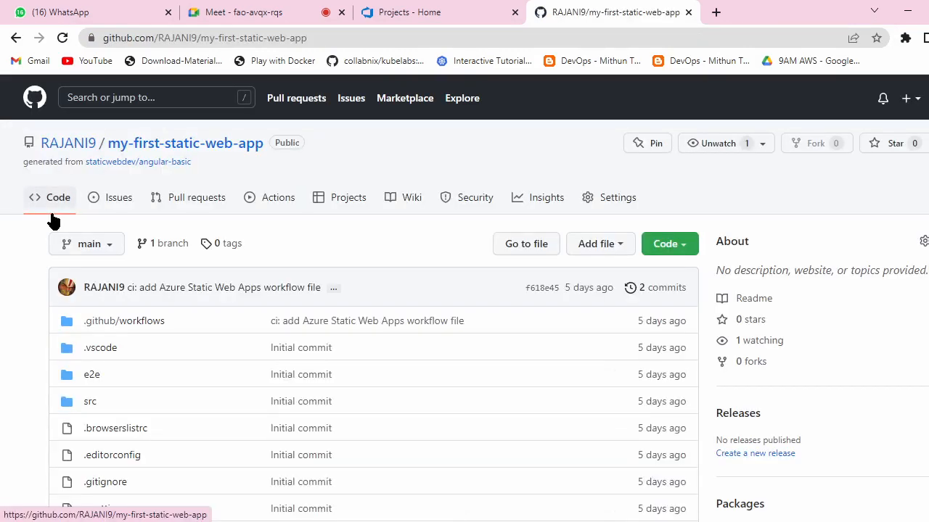
left_click(52, 144)
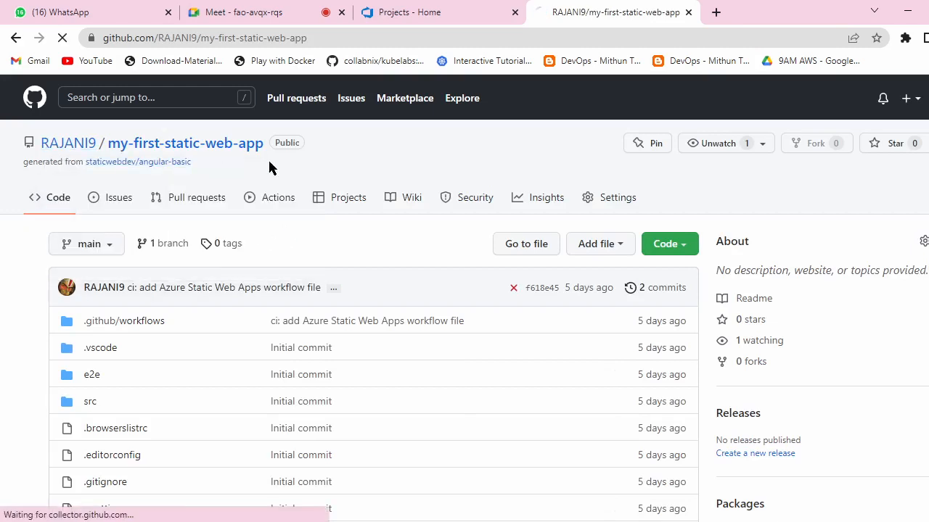
left_click(397, 162)
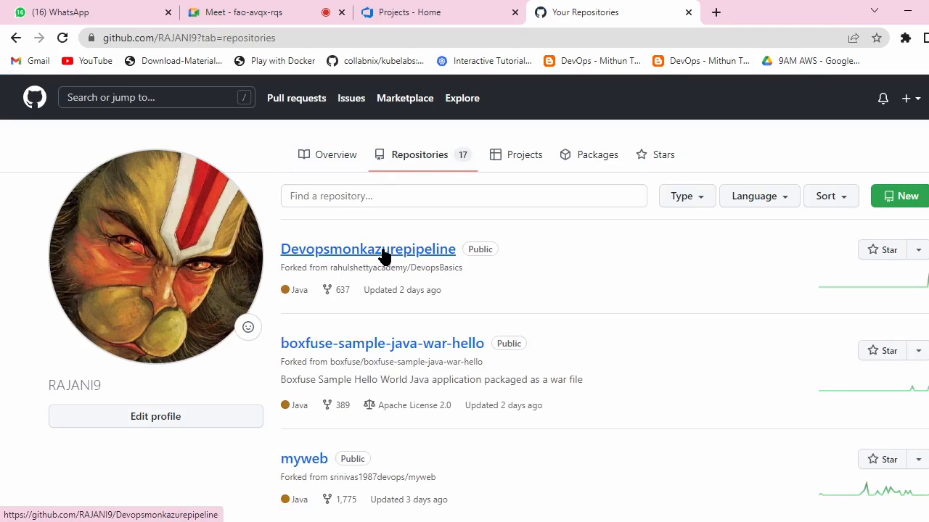
Step: Browse the Devopsmonkazurepipeline repository's files and README, then go back to the Azure DevOps Projects tab
left_click(384, 254)
scroll(441, 282, "down", 3)
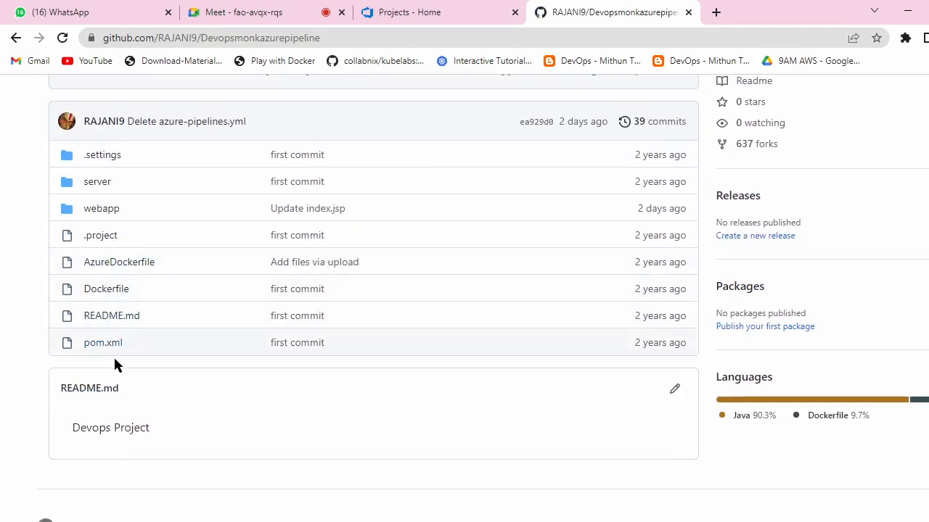
scroll(154, 370, "down", 1)
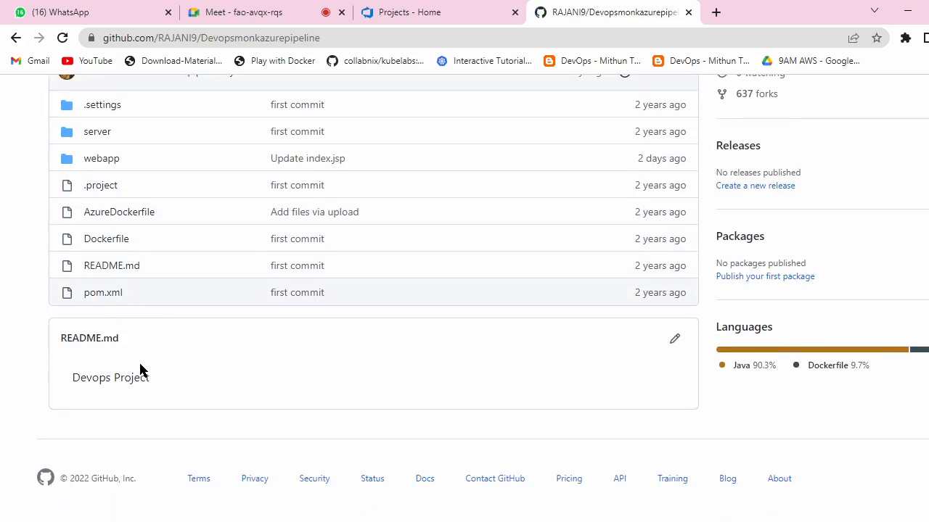
scroll(141, 326, "up", 4)
scroll(179, 269, "down", 3)
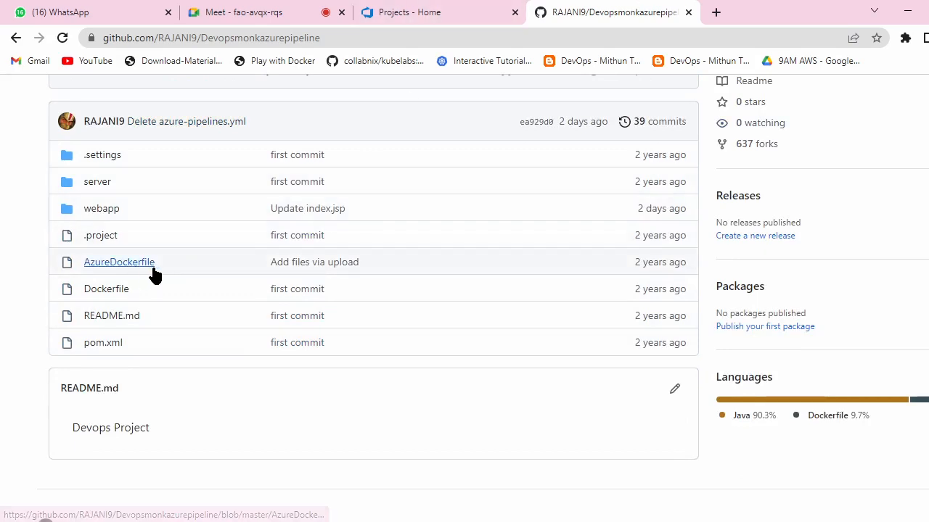
left_click(471, 12)
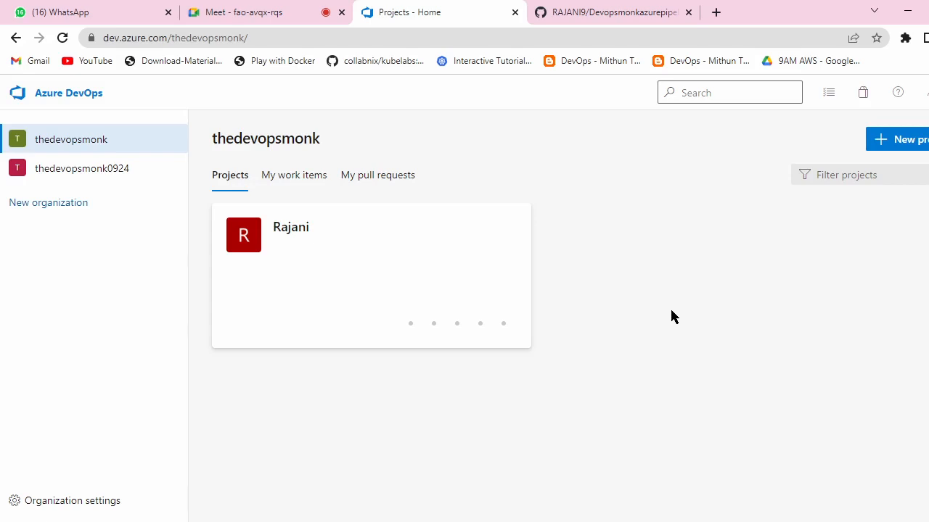
Step: Open the project and go to its Pipelines list
left_click(70, 145)
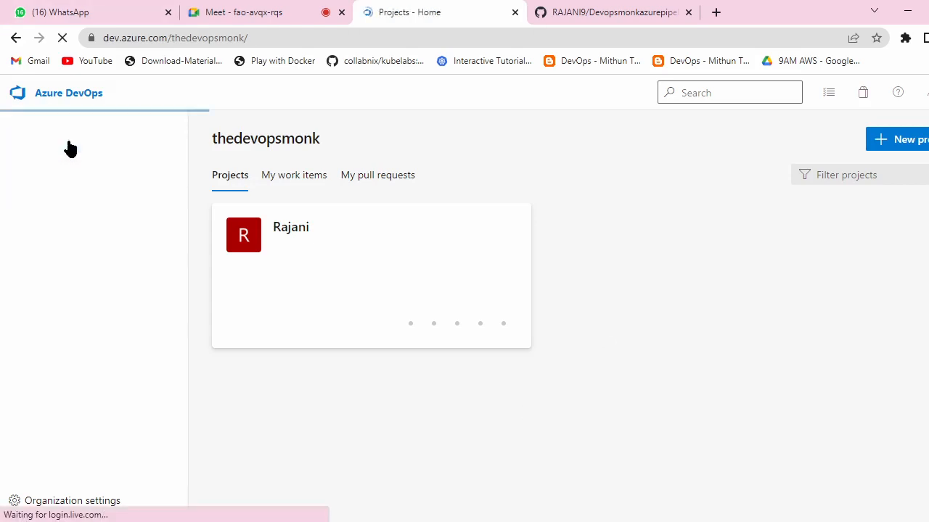
left_click(291, 230)
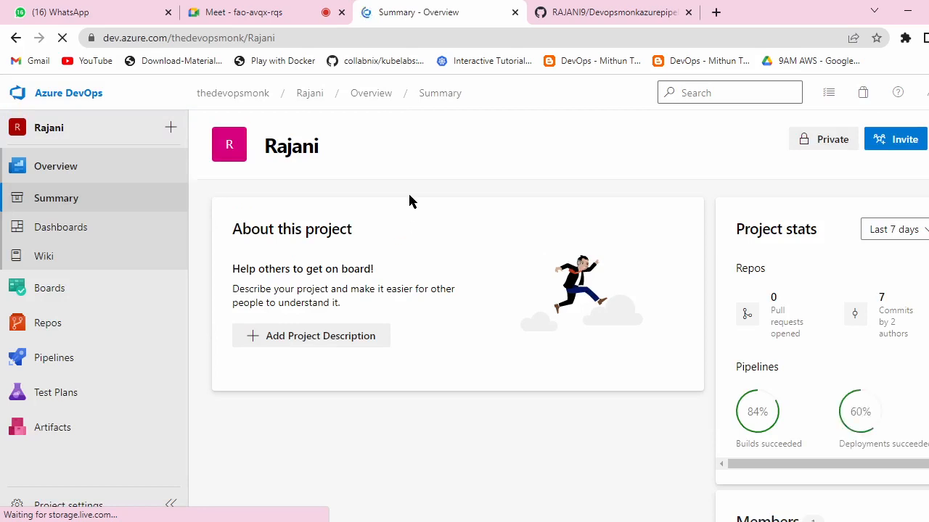
left_click(51, 358)
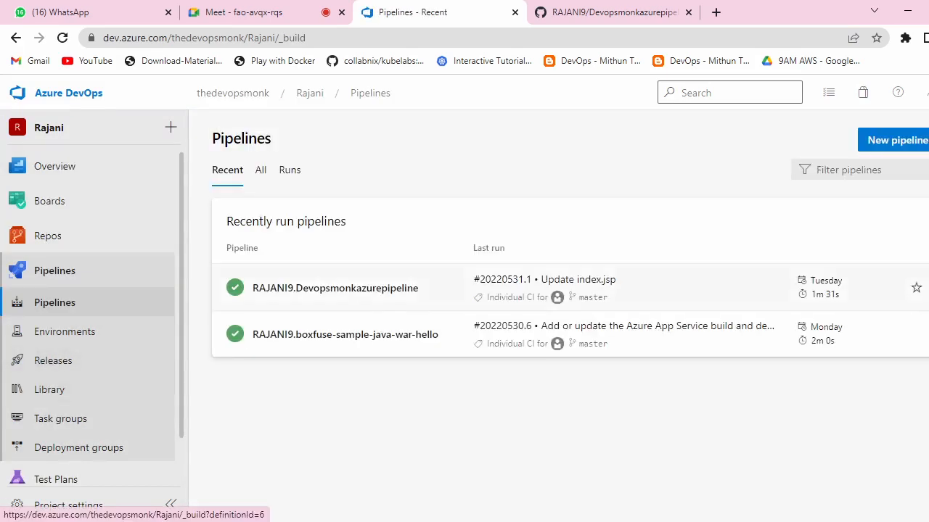
Step: Attempt to delete the Devopsmonkazurepipeline pipeline by confirming its name; the deletion is refused
left_click(903, 289)
left_click(861, 414)
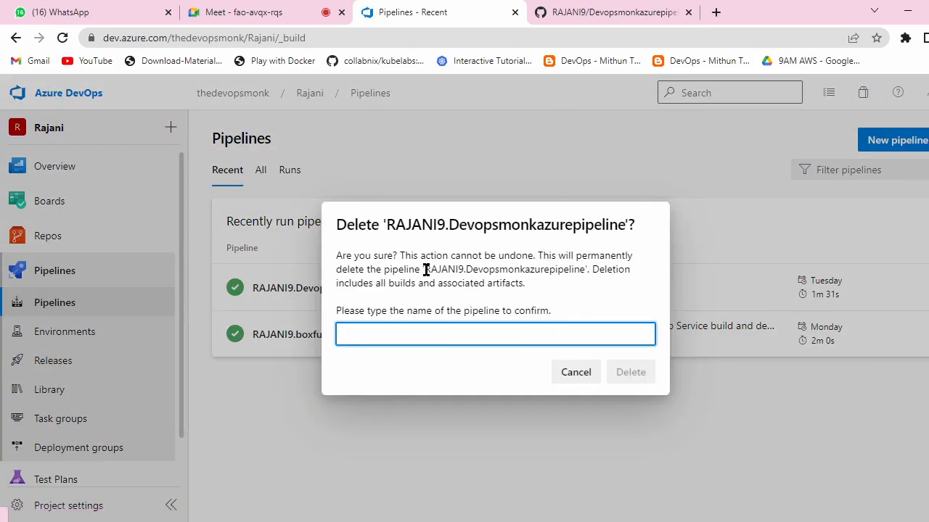
left_click_drag(425, 269, 585, 272)
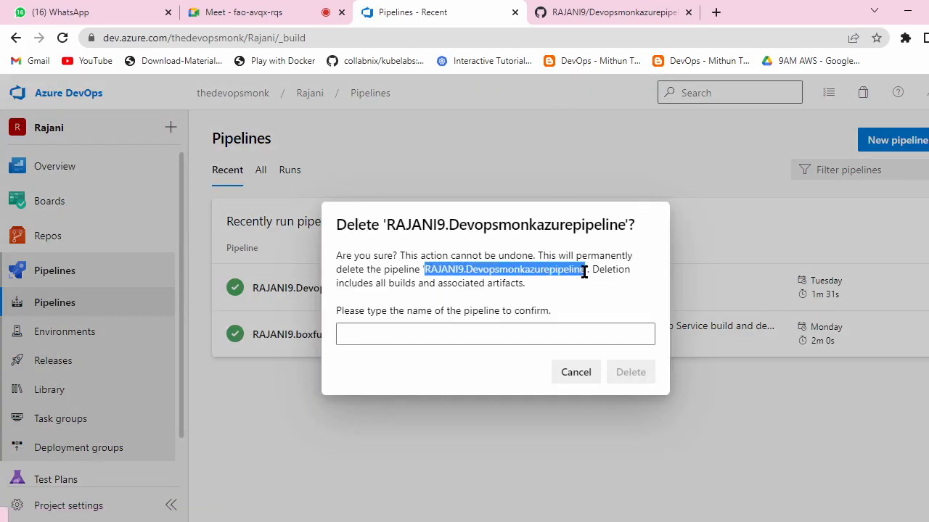
key("ctrl+c")
left_click(481, 339)
key("ctrl+v")
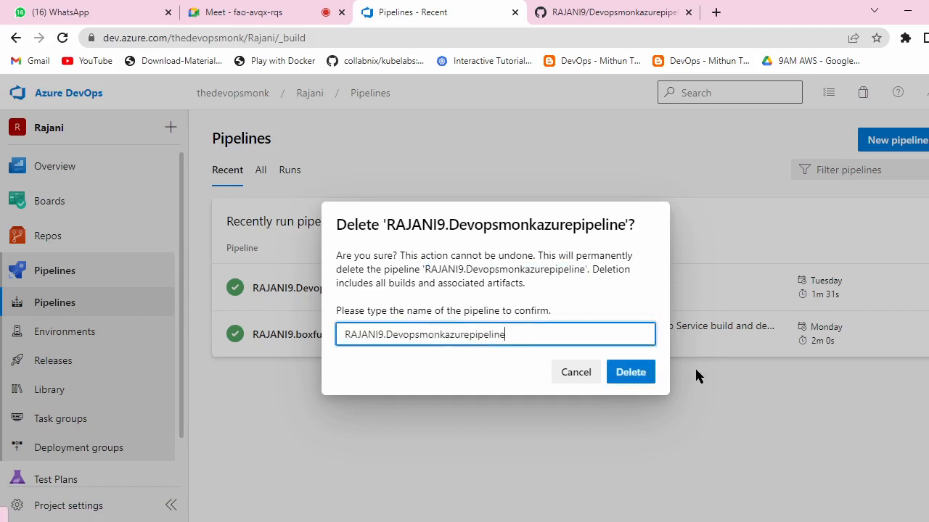
left_click(638, 375)
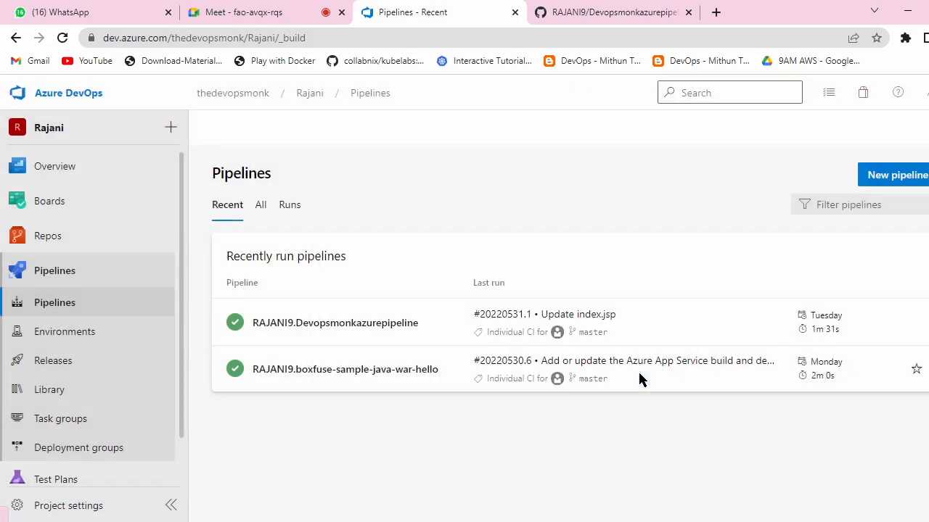
left_click(334, 323)
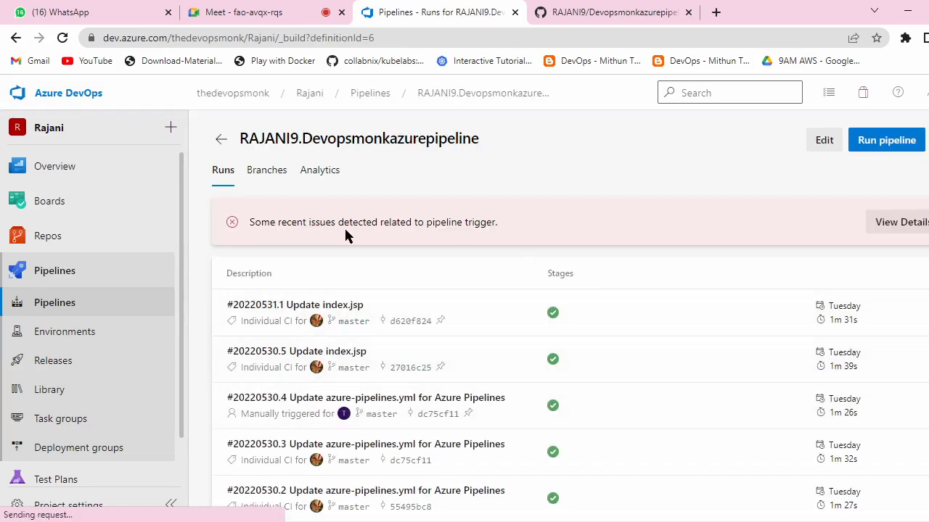
left_click(925, 225)
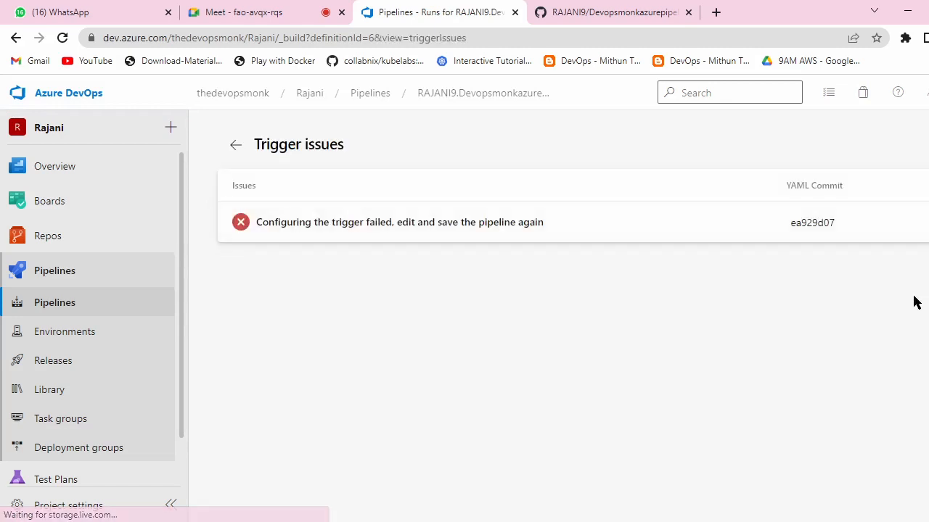
left_click(822, 228)
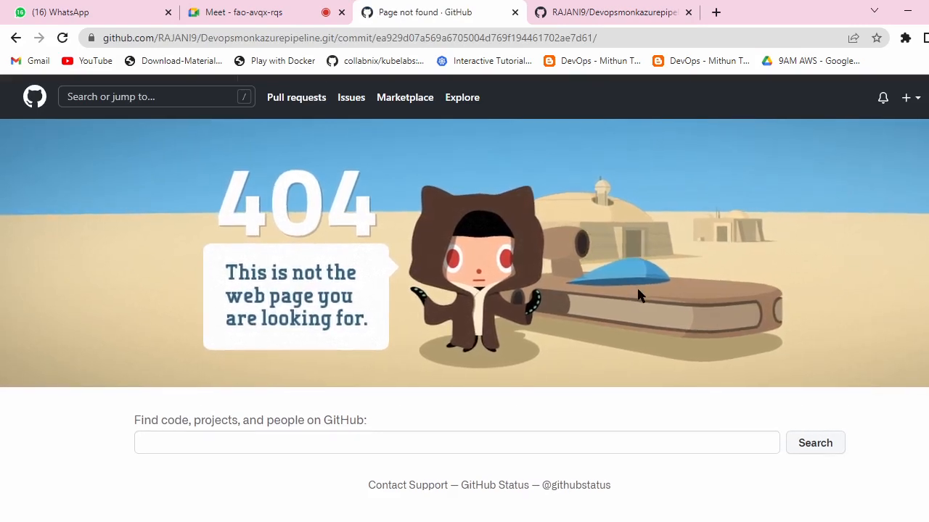
scroll(636, 290, "down", 5)
scroll(636, 290, "up", 5)
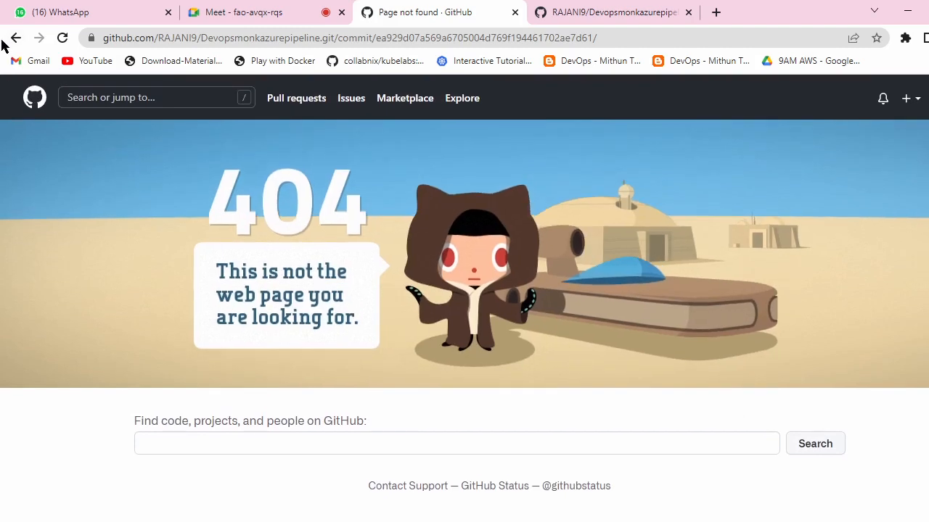
left_click(9, 39)
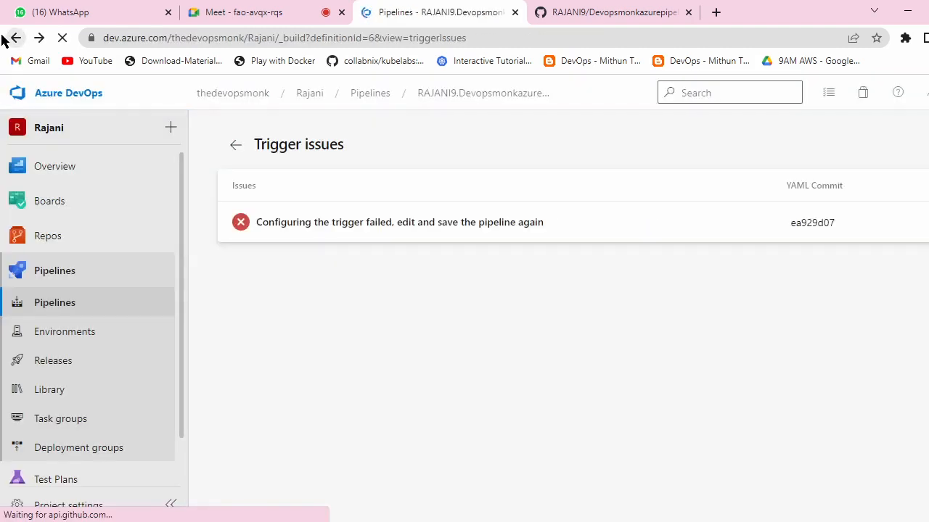
left_click(235, 147)
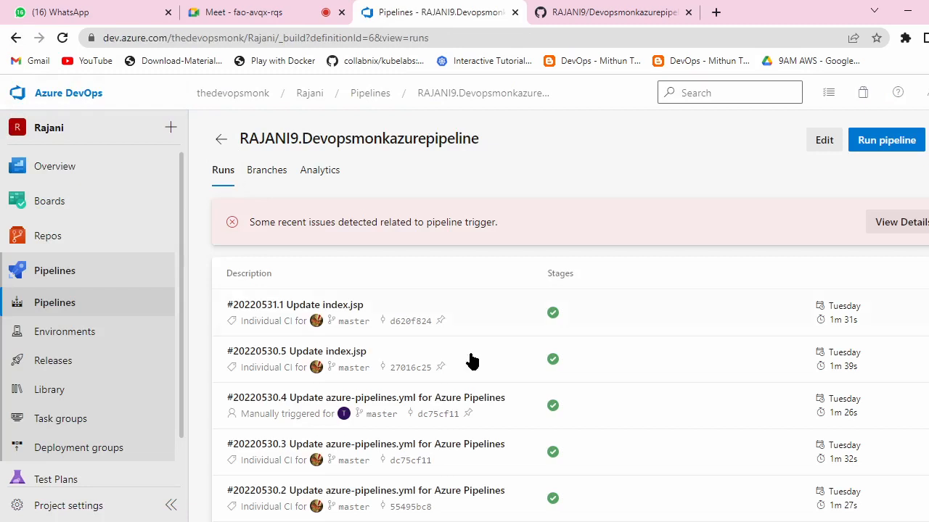
scroll(617, 357, "down", 1)
scroll(628, 350, "up", 1)
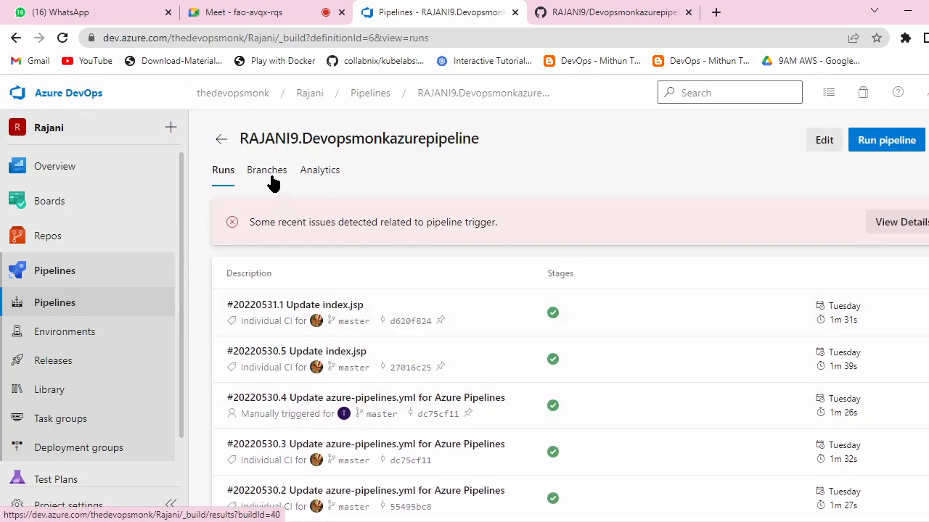
left_click(220, 139)
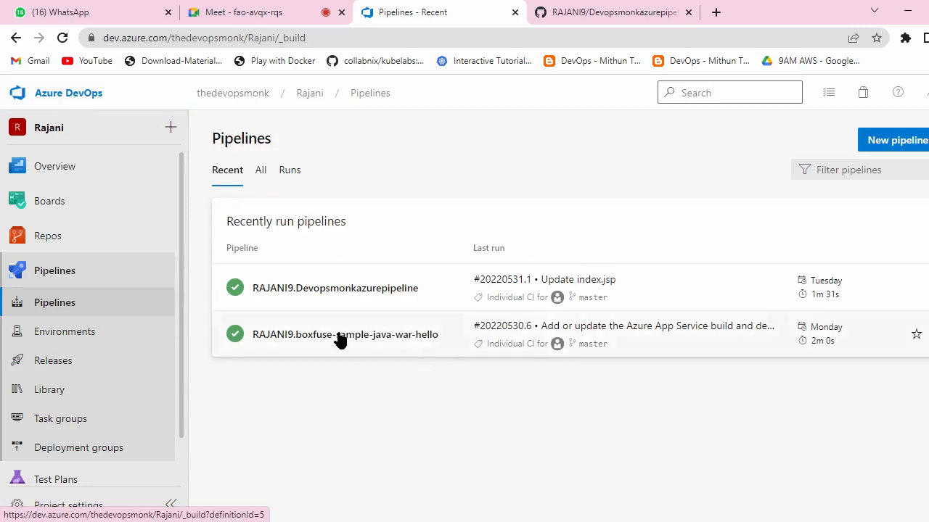
Step: Attempt deleting the boxfuse-sample-java-war-hello pipeline by confirming its name, then dismiss the refusal error
left_click(925, 334)
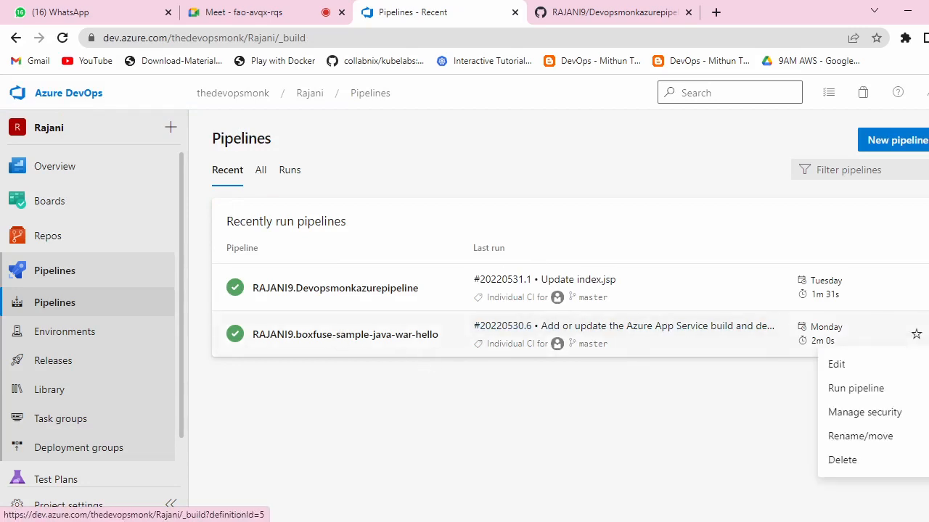
left_click(852, 461)
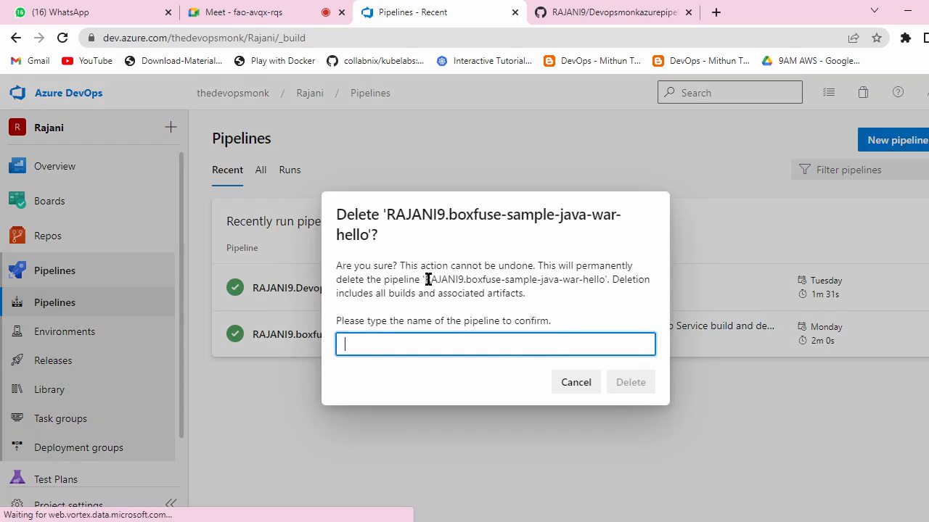
left_click_drag(428, 280, 602, 285)
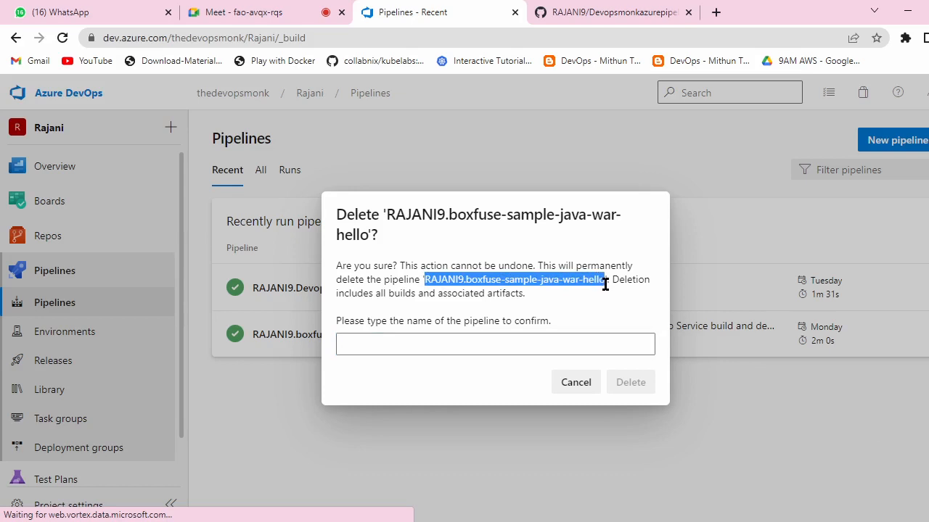
left_click(448, 349)
key("ctrl+v")
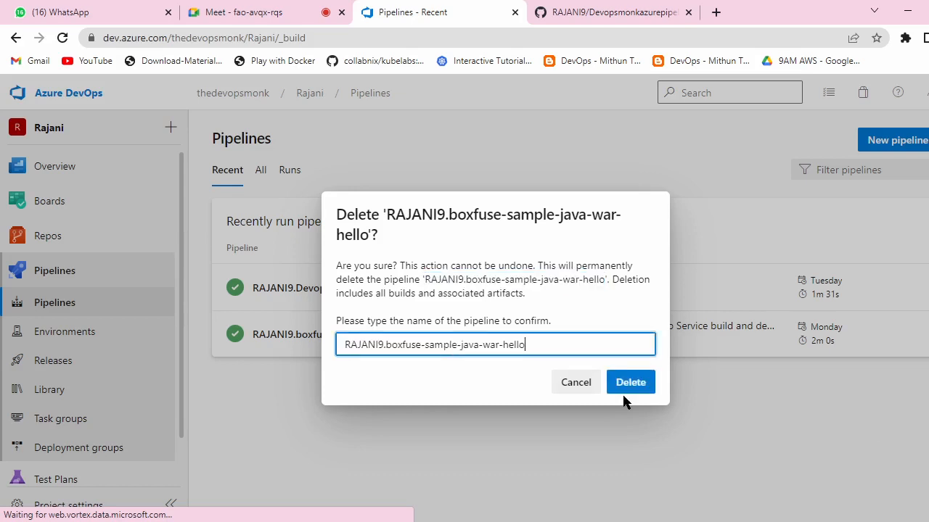
left_click(627, 388)
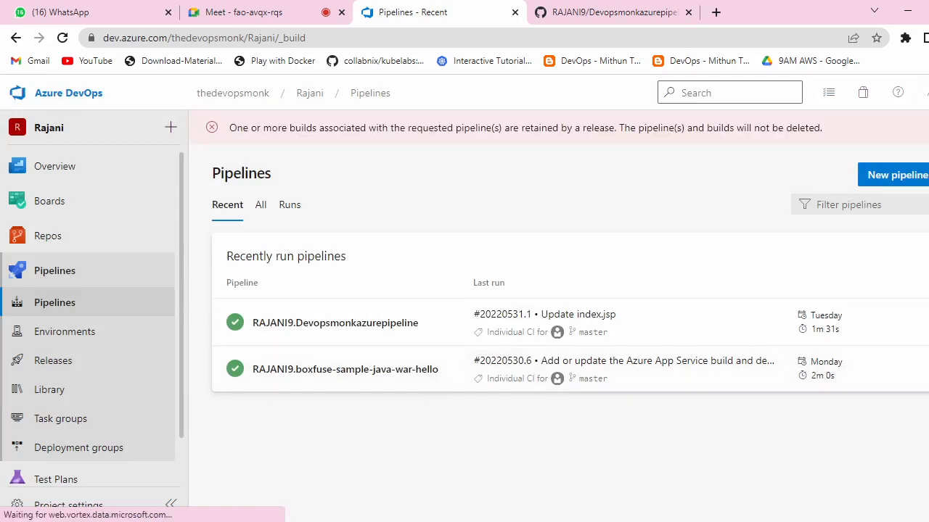
left_click(928, 128)
left_click(928, 140)
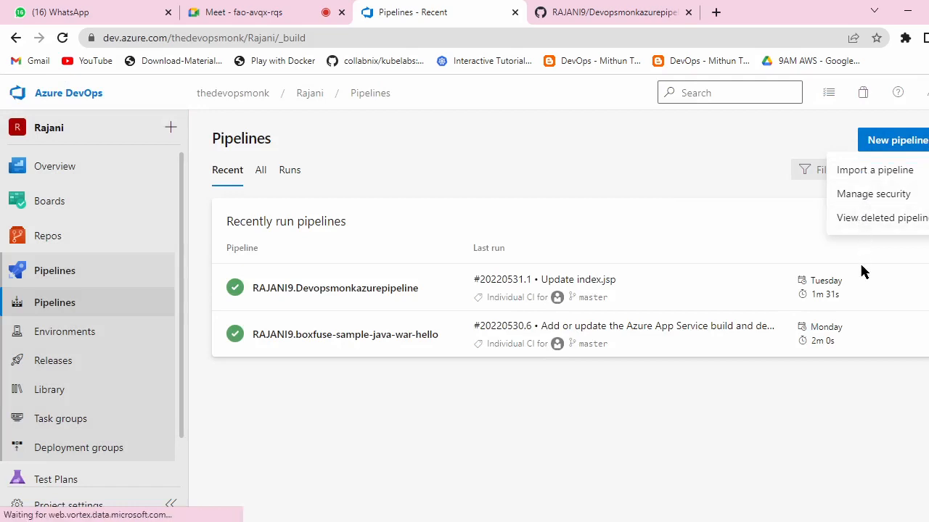
Step: Start a new pipeline with GitHub as the code source and the Devopsmonkazurepipeline repository selected
left_click(892, 141)
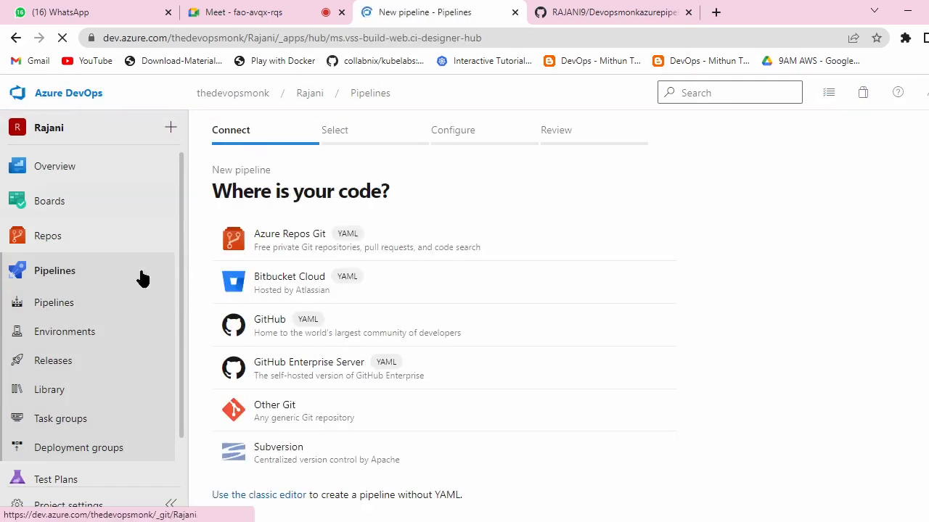
left_click(325, 325)
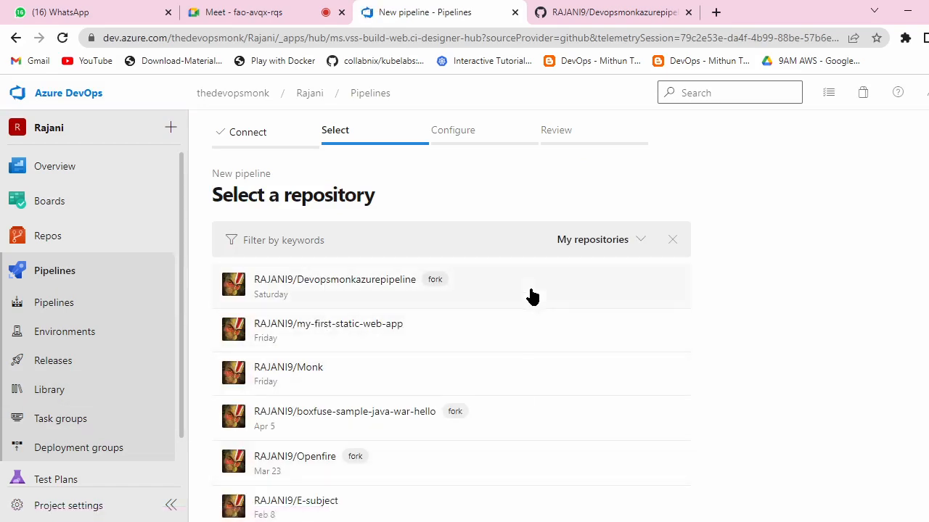
scroll(494, 309, "down", 3)
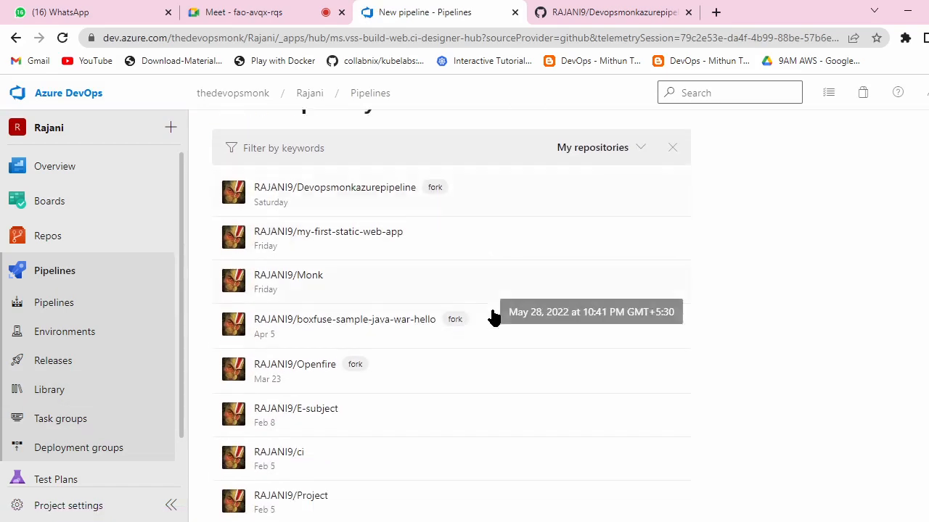
scroll(477, 380, "up", 3)
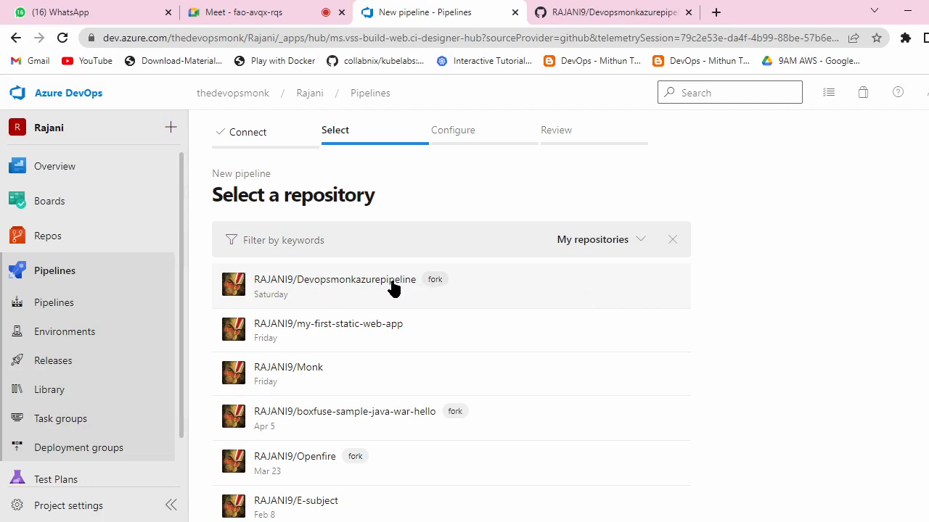
left_click(276, 286)
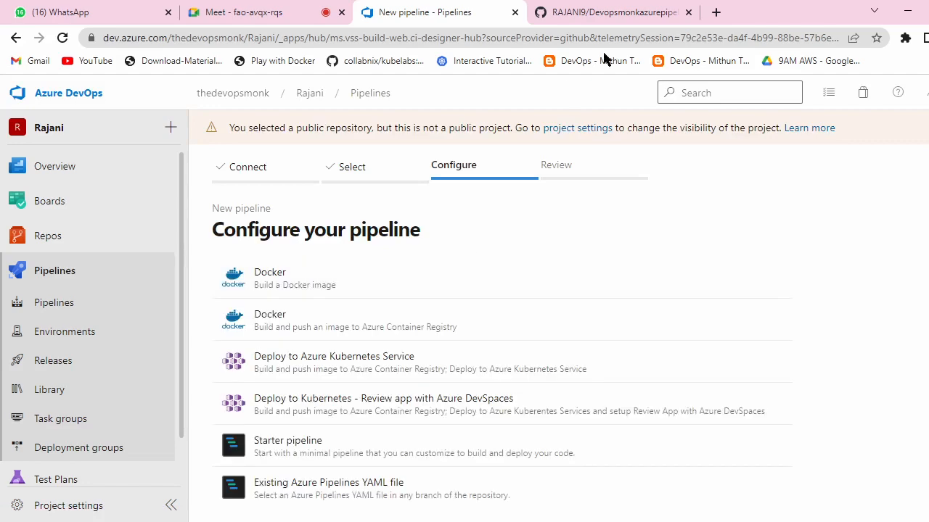
Step: Expand the template catalogue to show all options, including Gradle, HTML, Maven and Node.js
left_click(623, 12)
scroll(153, 145, "up", 3)
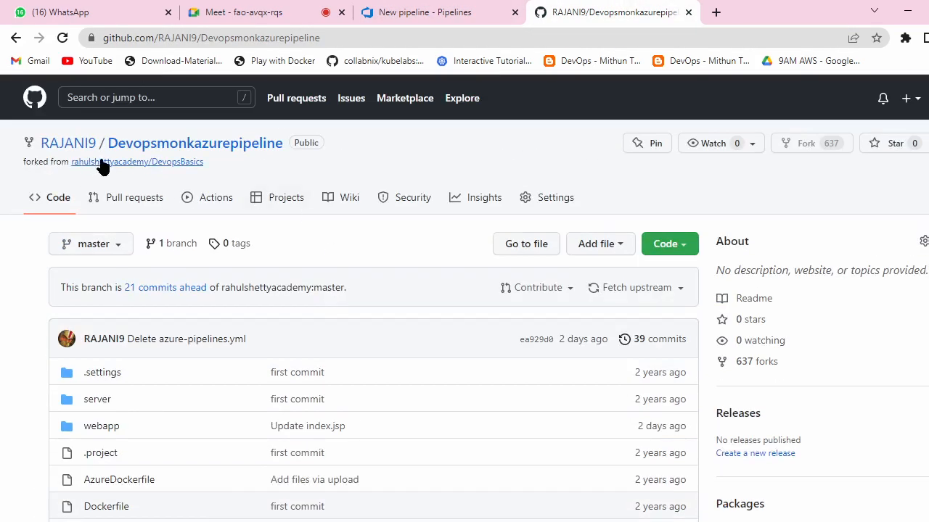
mouse_move(99, 163)
left_click(404, 13)
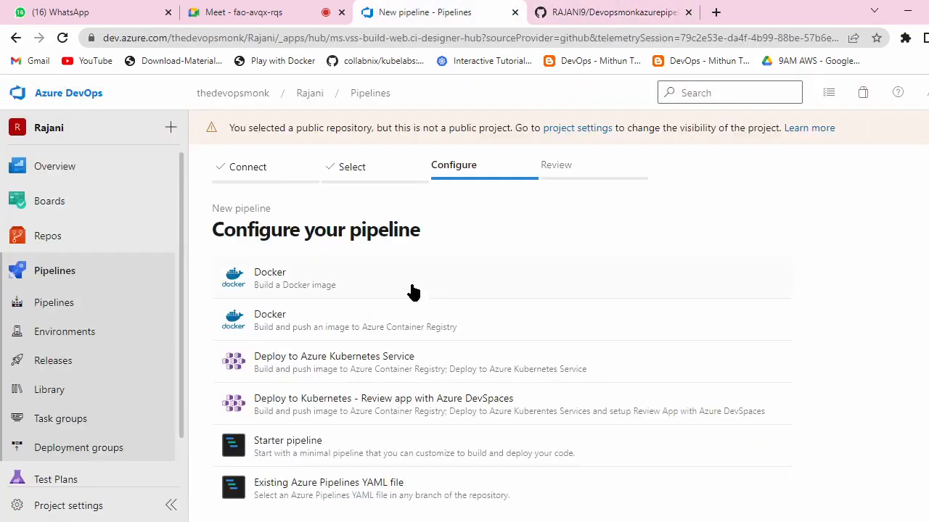
scroll(439, 274, "down", 1)
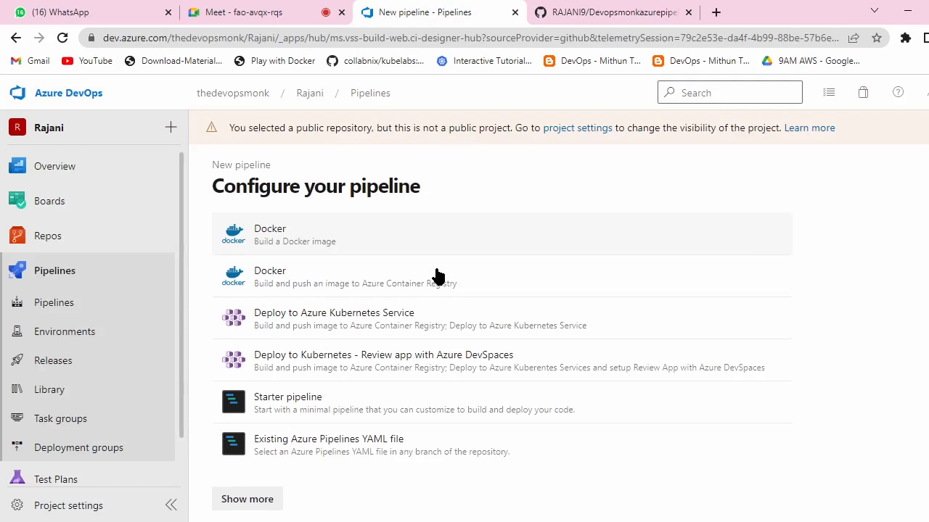
left_click(243, 502)
scroll(442, 335, "down", 4)
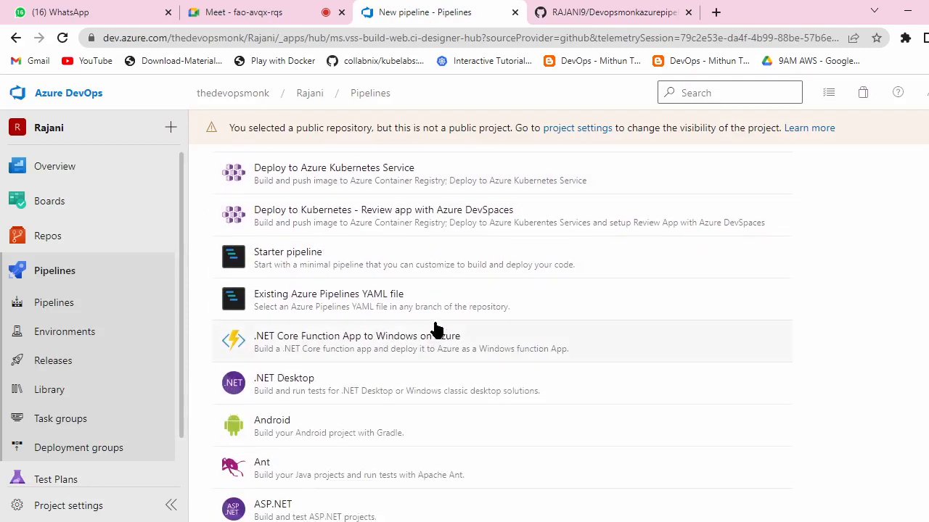
scroll(435, 330, "down", 4)
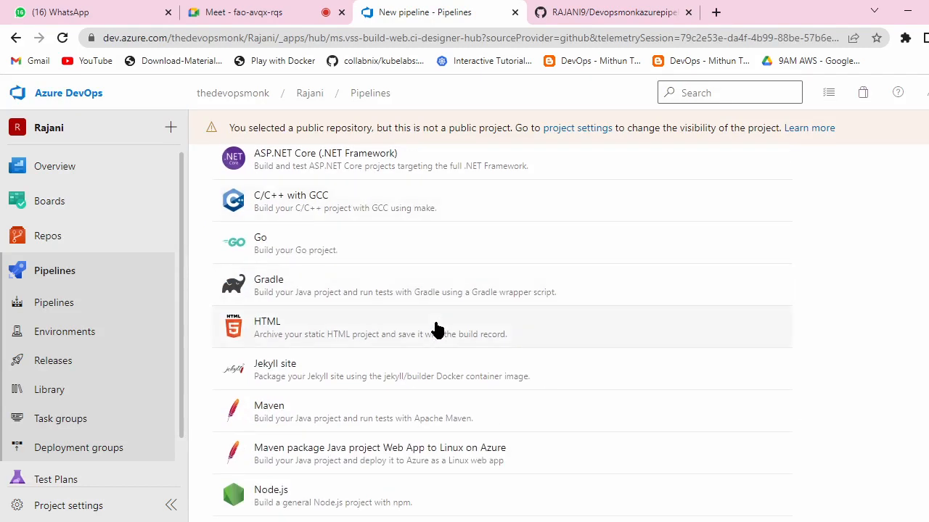
scroll(435, 330, "down", 1)
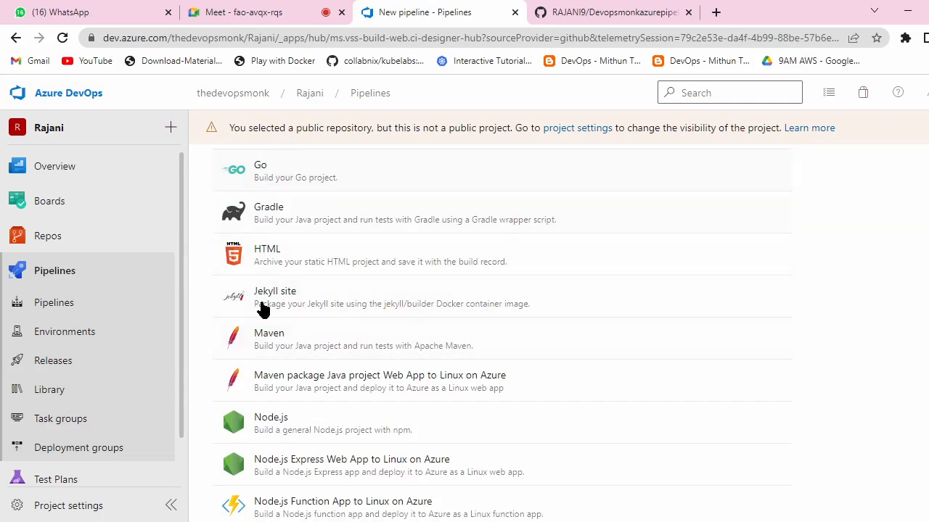
Step: Generate a Maven azure-pipelines.yml and review its master trigger, ubuntu-latest pool and Maven@3 task
left_click(326, 345)
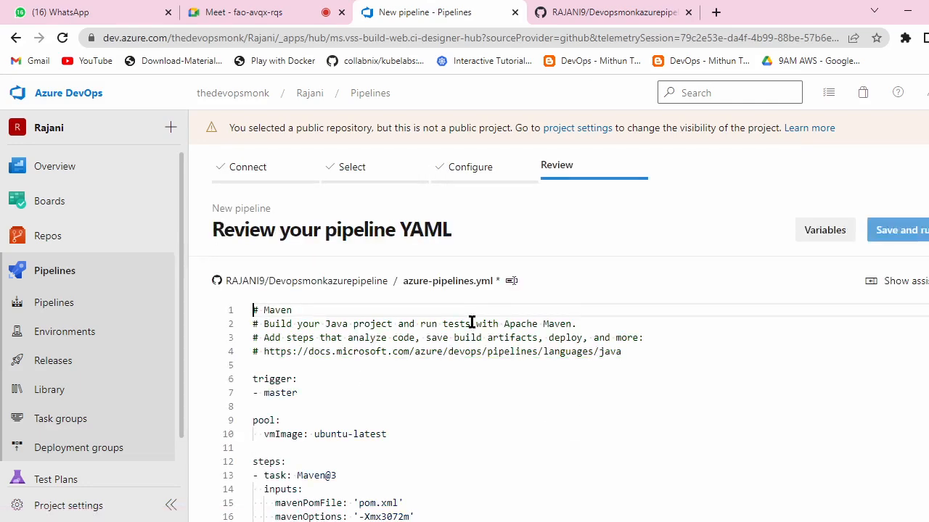
scroll(485, 362, "down", 3)
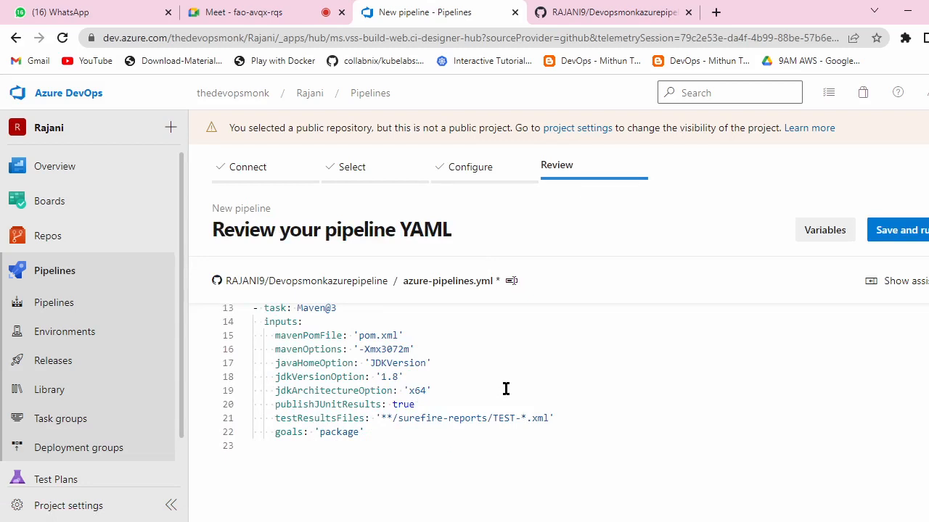
scroll(506, 389, "up", 5)
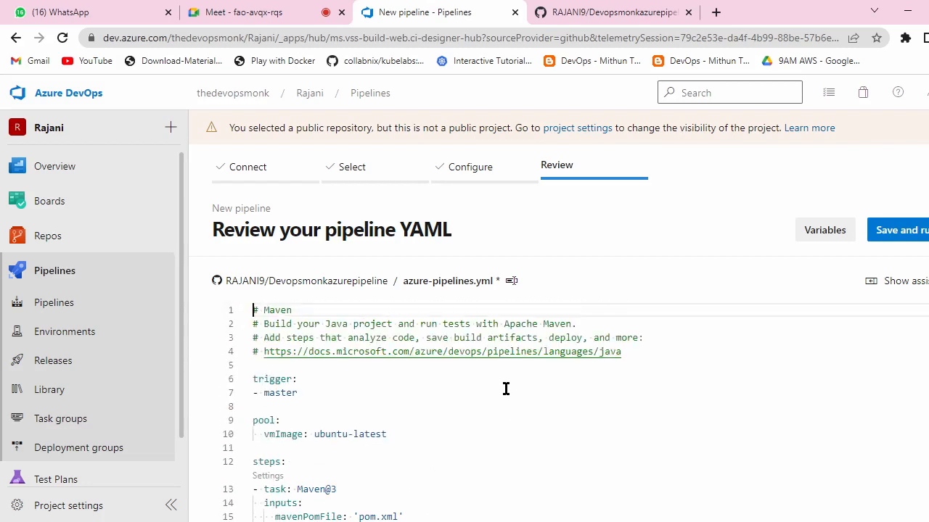
scroll(506, 389, "down", 5)
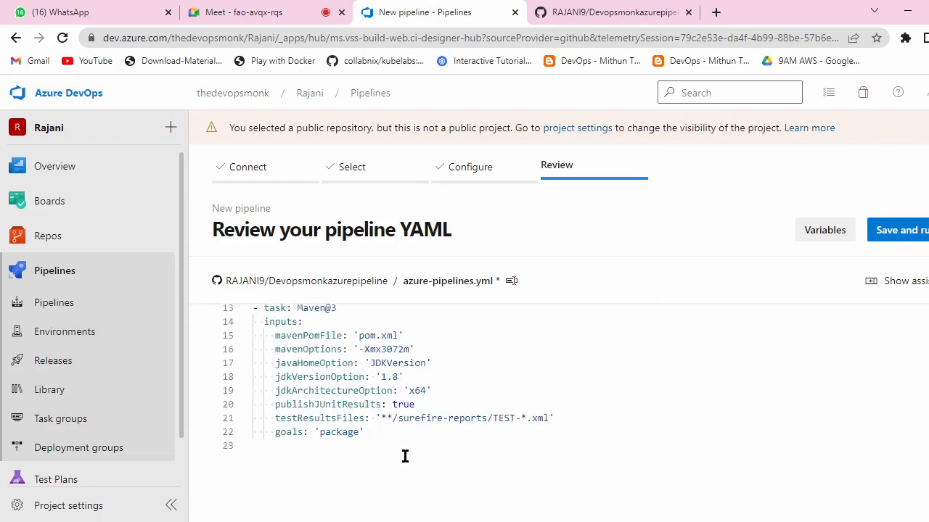
scroll(501, 421, "up", 5)
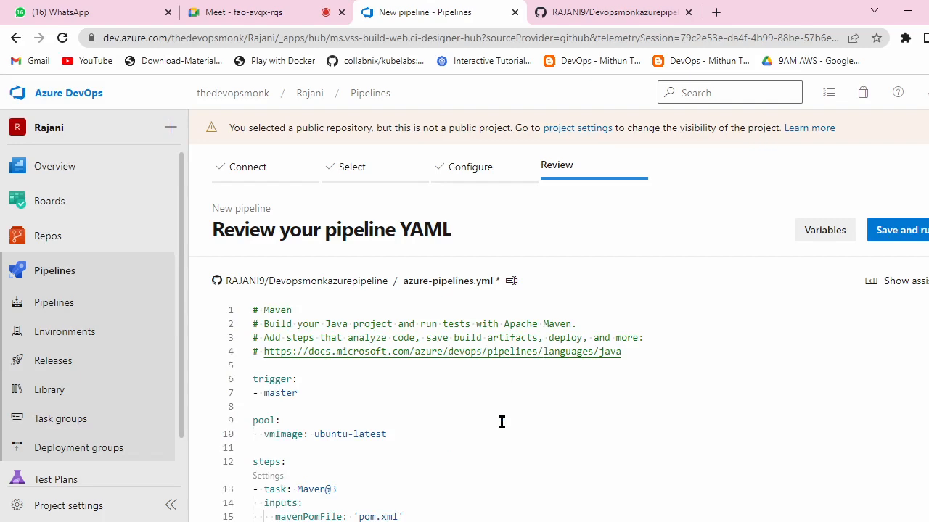
scroll(501, 421, "down", 5)
left_click(923, 230)
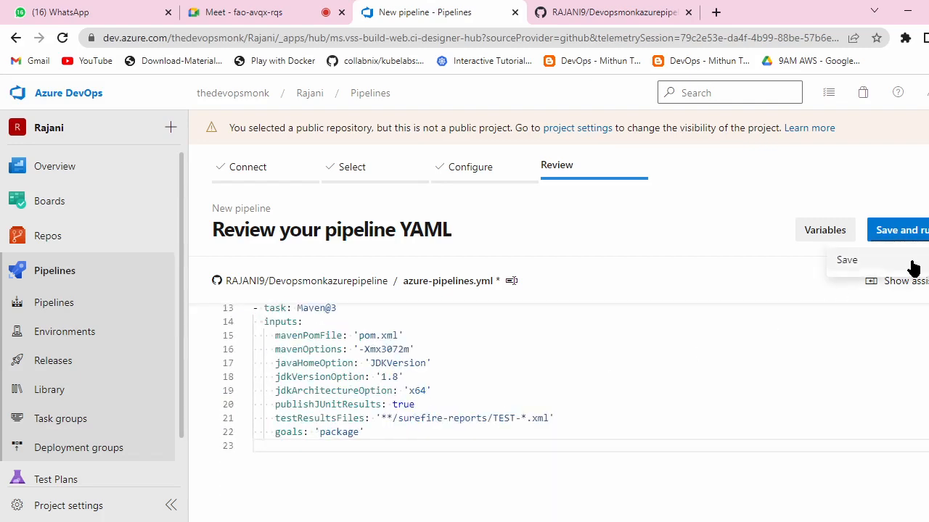
Step: Save the pipeline without running it, committing azure-pipelines.yml to the master branch
left_click(876, 266)
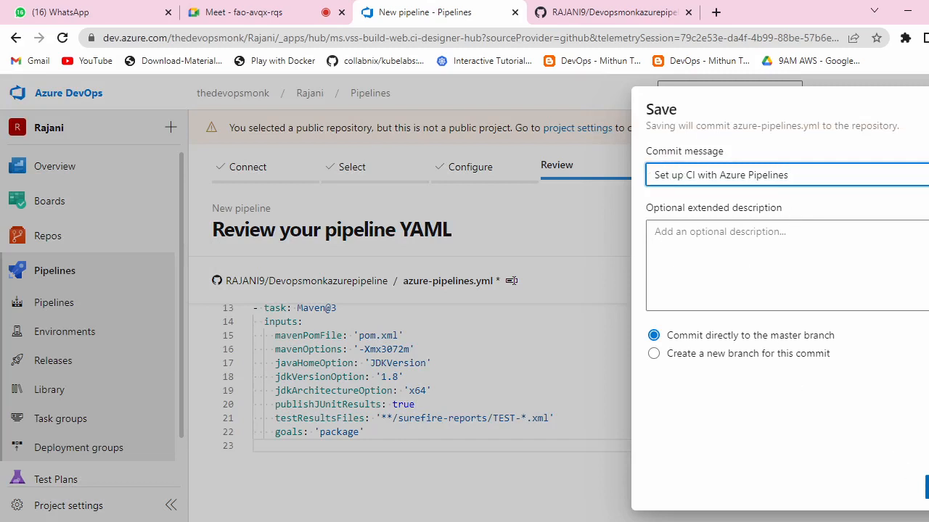
left_click(927, 488)
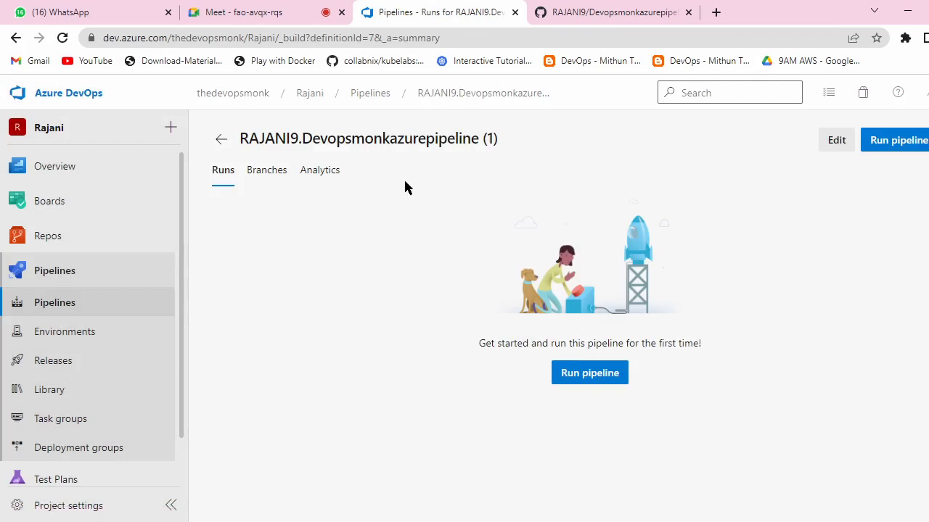
left_click(587, 10)
scroll(398, 322, "down", 3)
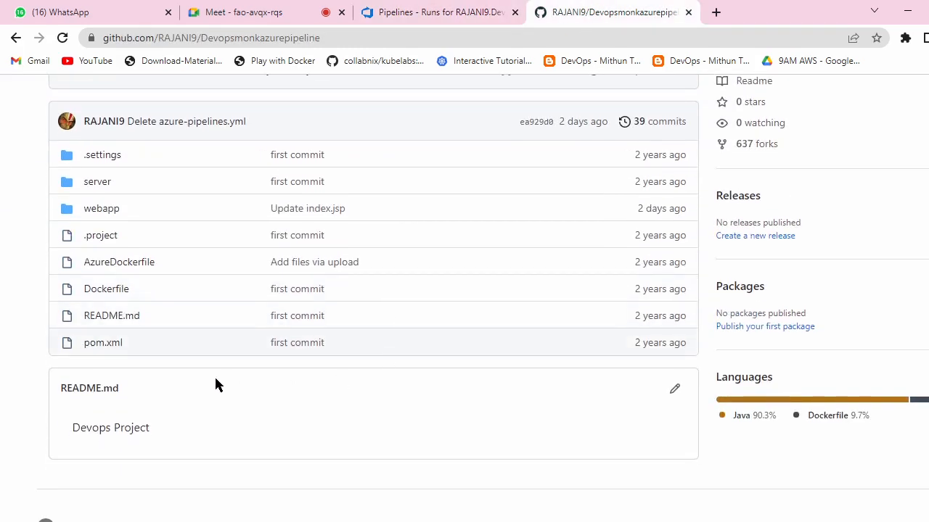
Step: Reload GitHub to confirm azure-pipelines.yml from the 'Set up CI with Azure Pipelines' commit, then return to Azure DevOps
left_click(63, 38)
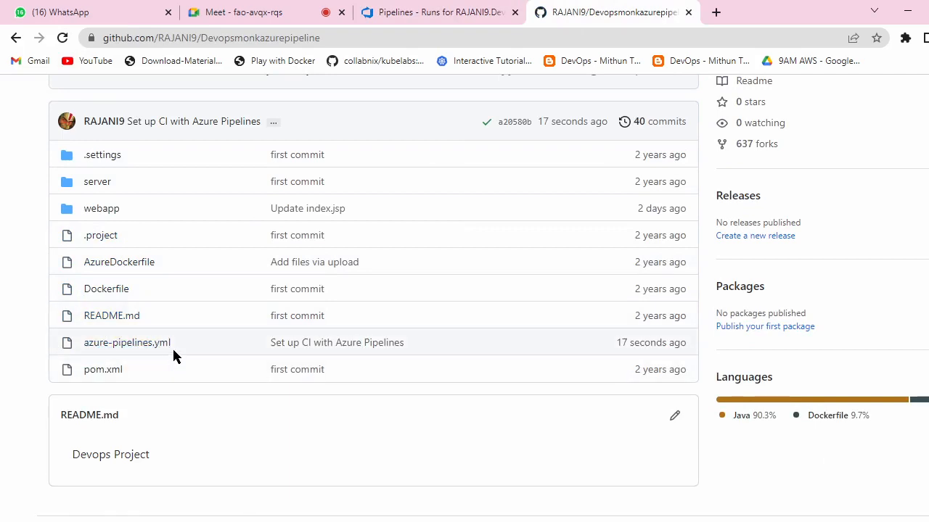
scroll(377, 319, "up", 3)
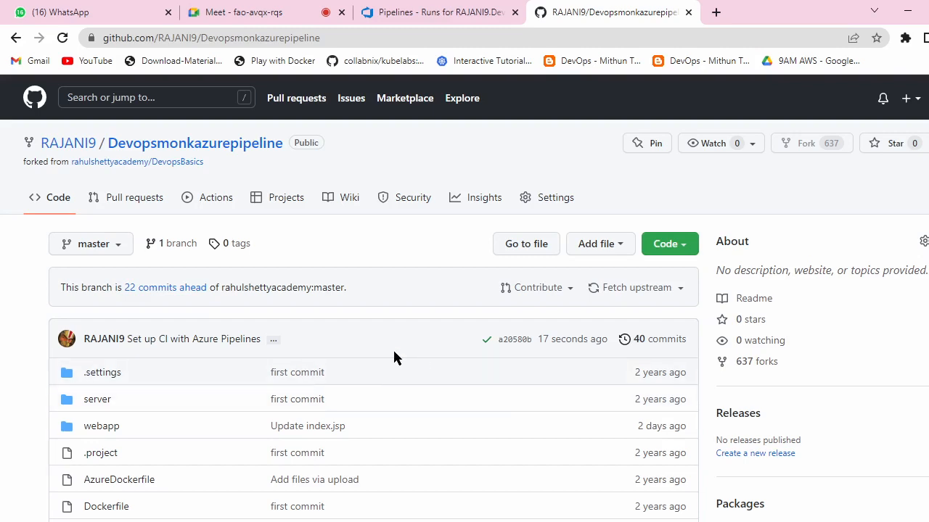
scroll(458, 348, "down", 2)
scroll(363, 290, "up", 2)
left_click(417, 13)
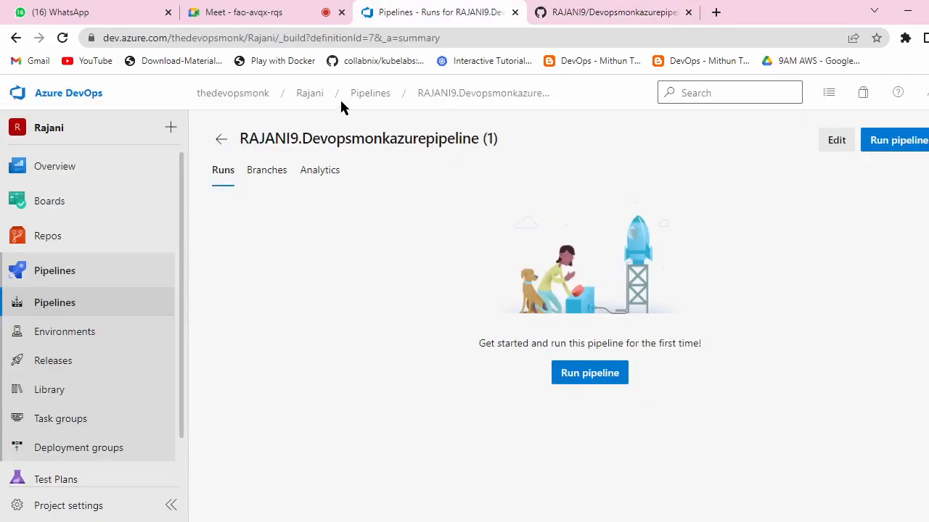
Step: Look through the Devopsmonkazurepipeline runs, then list all pipelines in the project
left_click(367, 95)
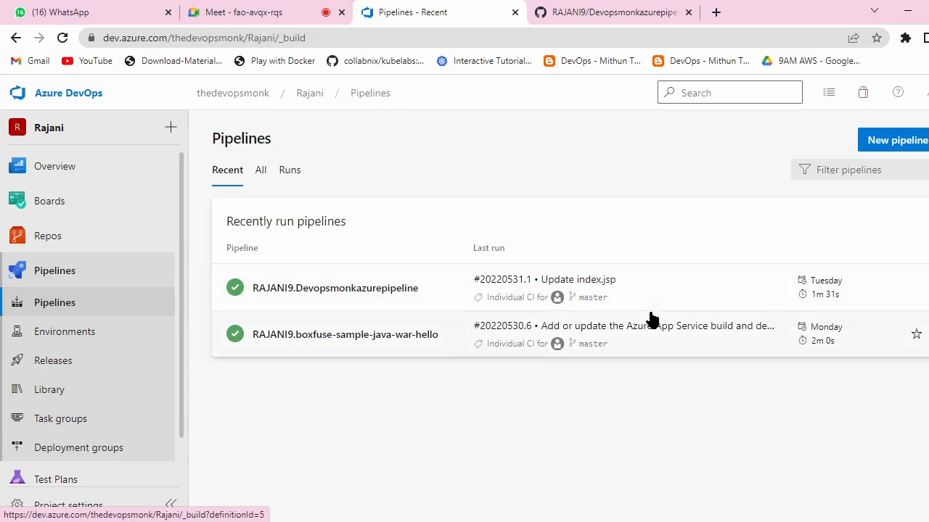
left_click(260, 173)
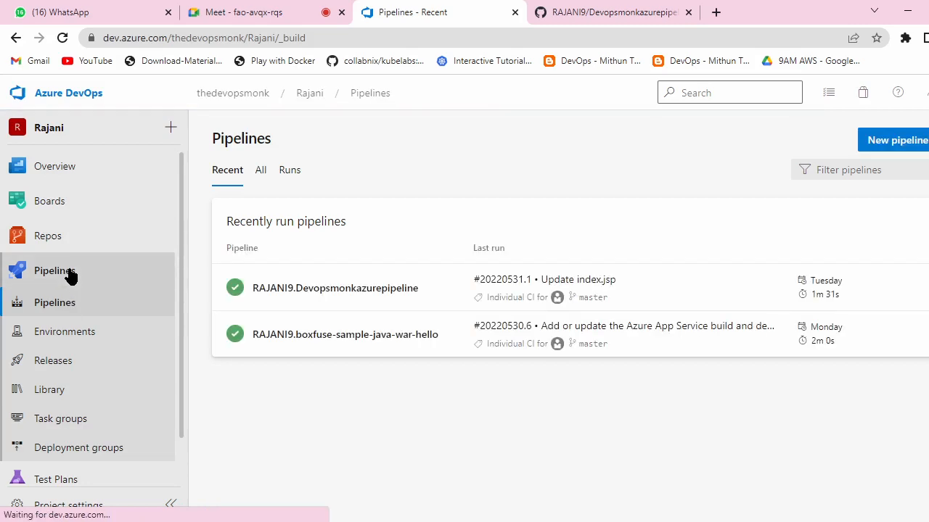
left_click(372, 290)
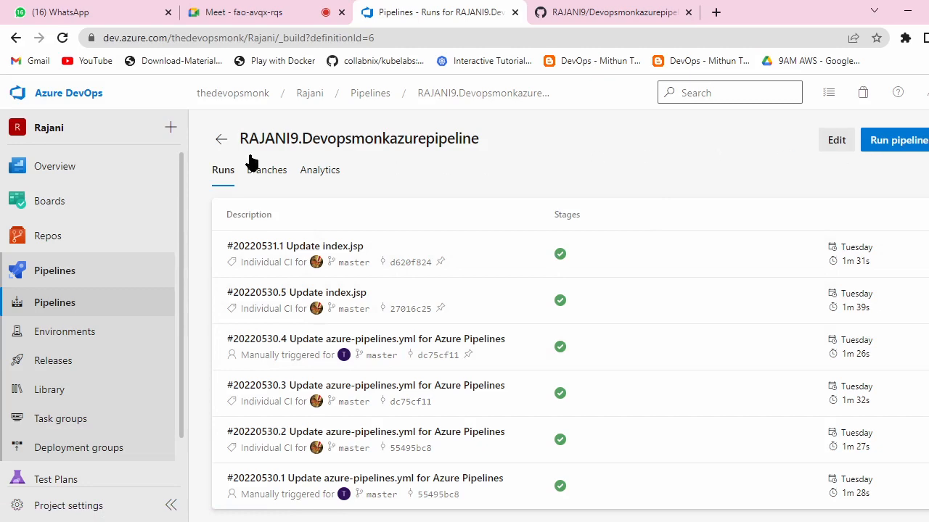
left_click(222, 139)
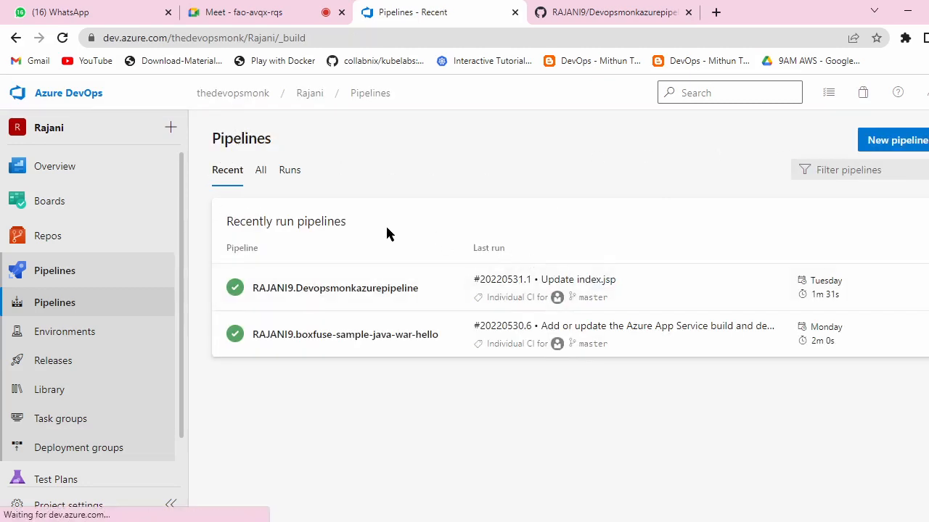
left_click(261, 172)
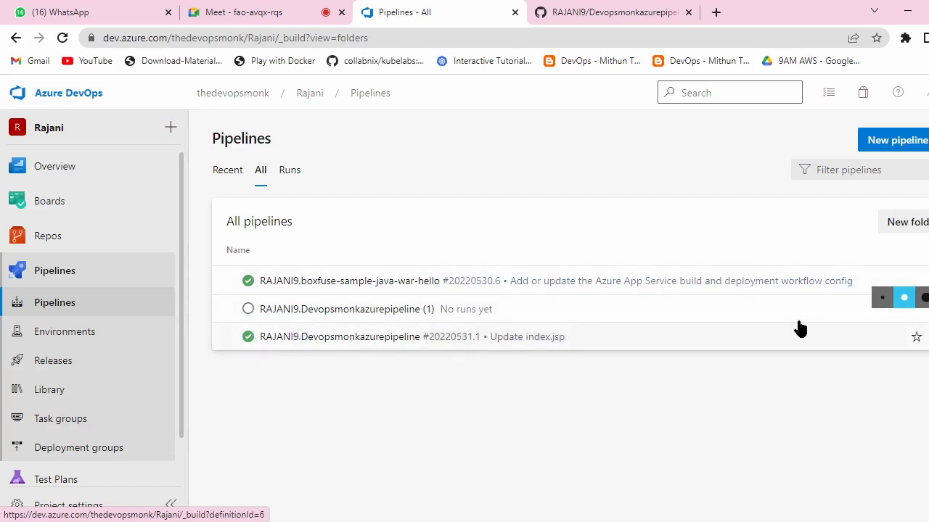
Step: Star the RAJANI9.Devopsmonkazurepipeline (1) pipeline and open its azure-pipelines.yml in the editor
left_click(927, 337)
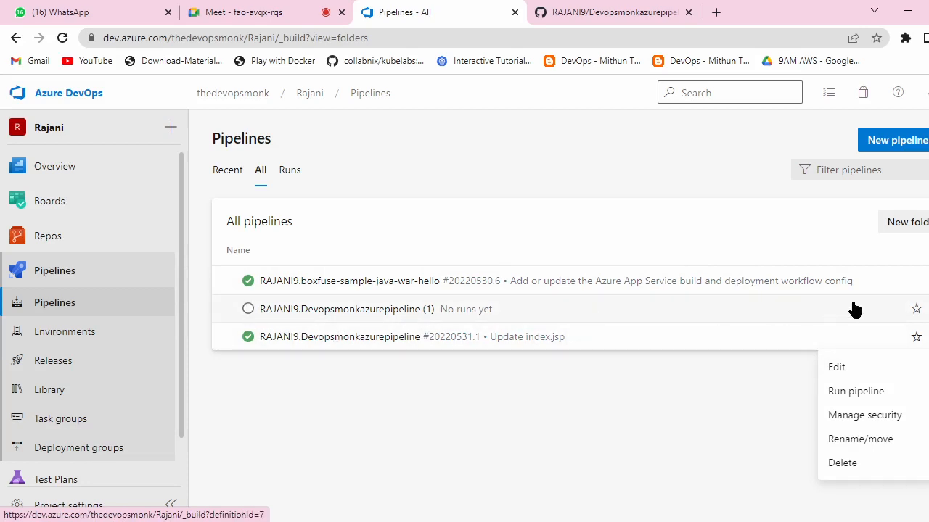
left_click(915, 310)
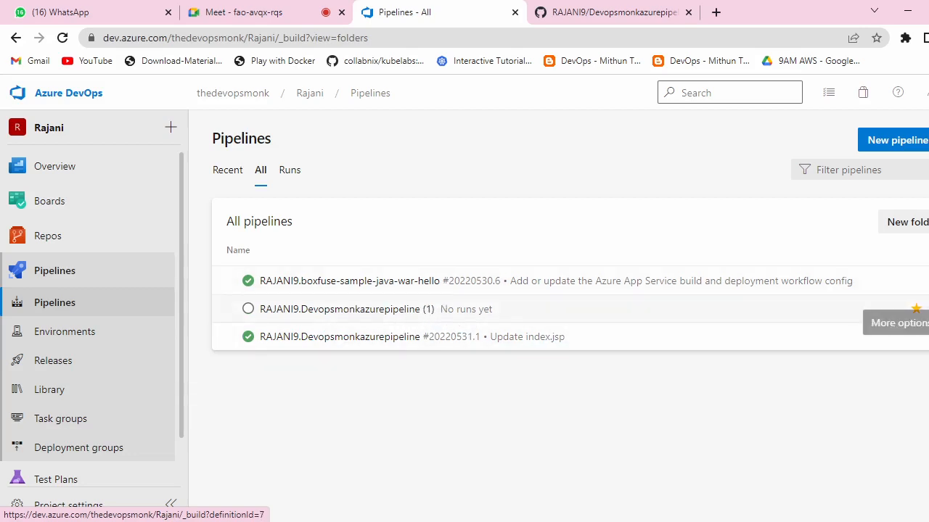
left_click(928, 309)
left_click(837, 339)
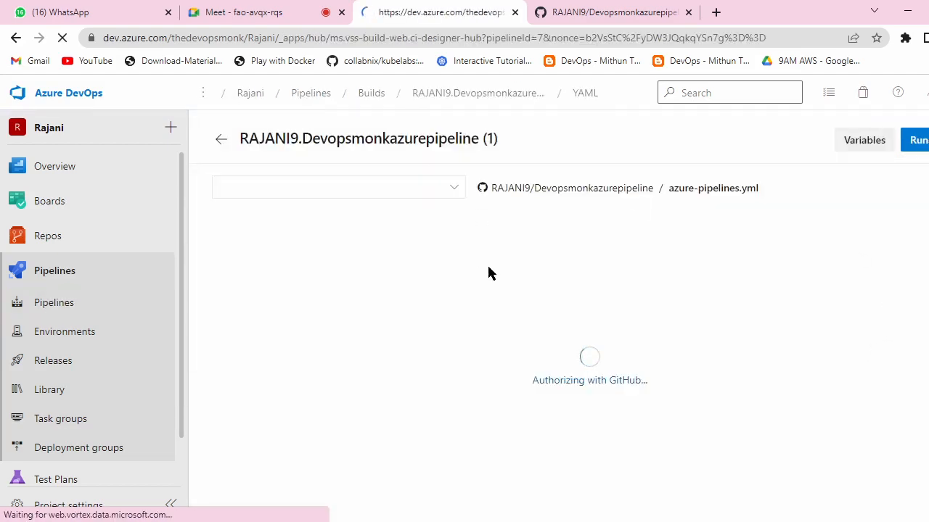
left_click(63, 9)
Step: Search WhatsApp for the contact's chat and copy the CopyFiles@2 YAML snippet from it
left_click(188, 133)
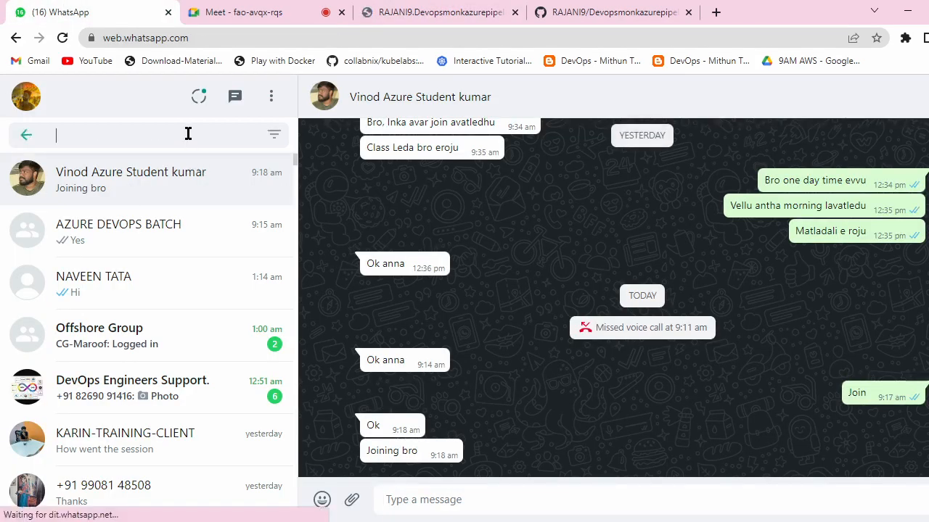
type("naveen")
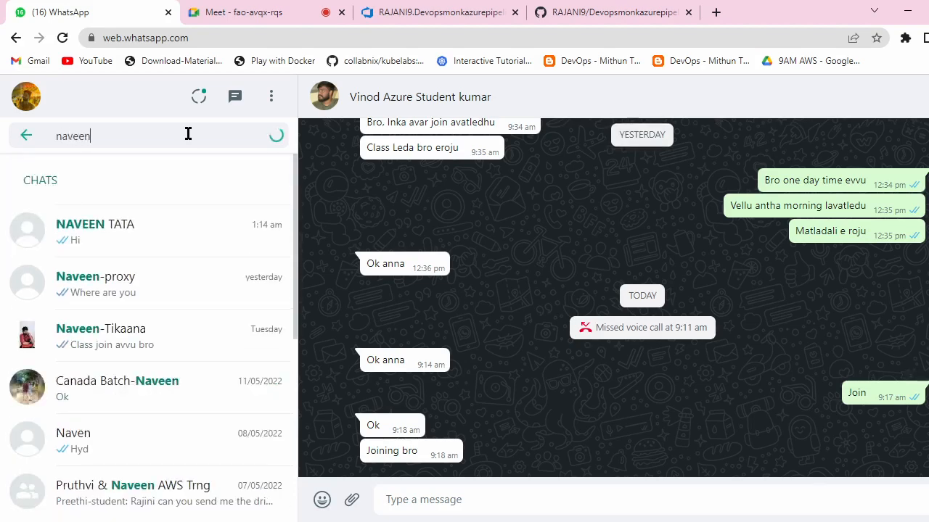
key("Return")
left_click(133, 135)
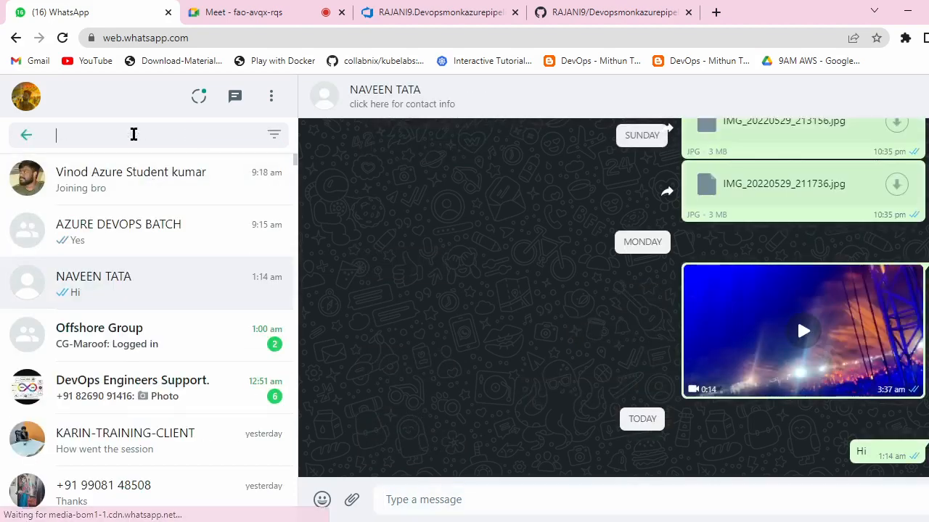
type("naveen")
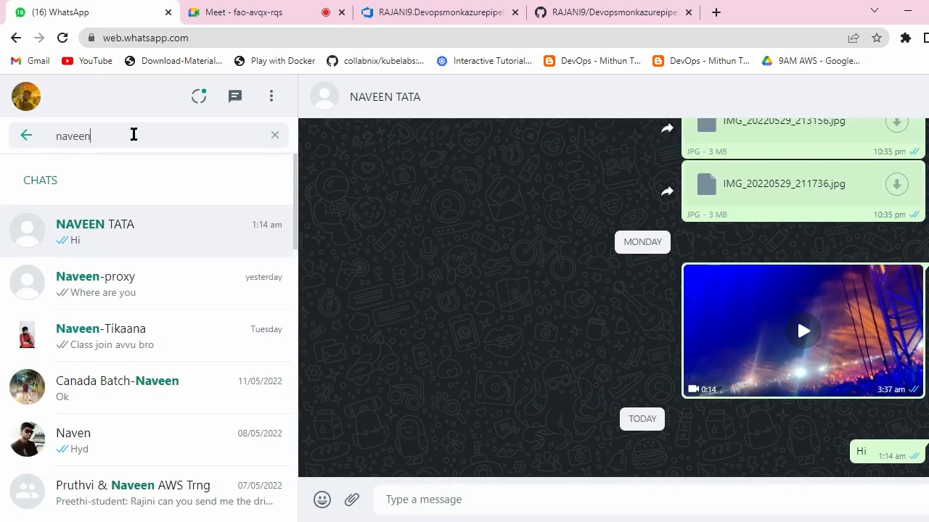
left_click(107, 262)
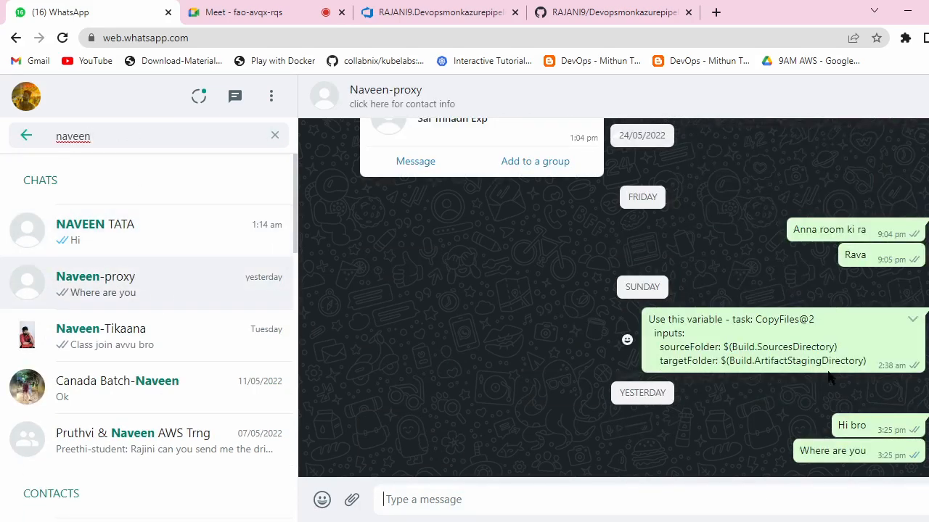
left_click_drag(874, 363, 723, 319)
key("ctrl+c")
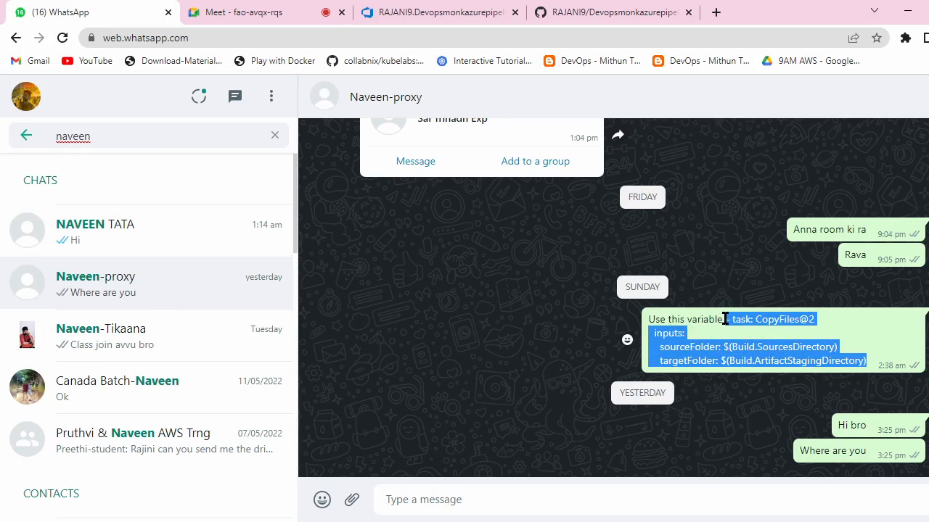
left_click(475, 20)
scroll(552, 287, "down", 3)
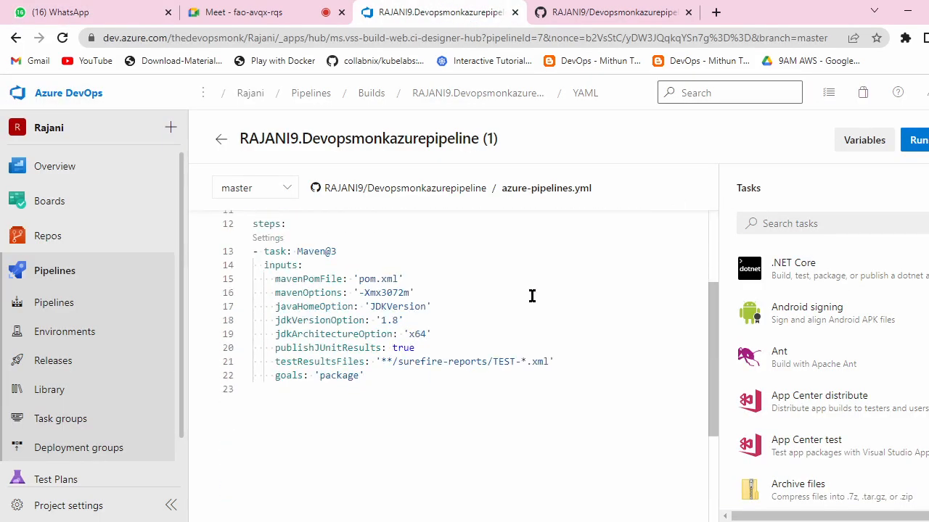
Step: Paste the CopyFiles@2 snippet into a new Notepad note, then place the caret after the YAML goals line
key("super")
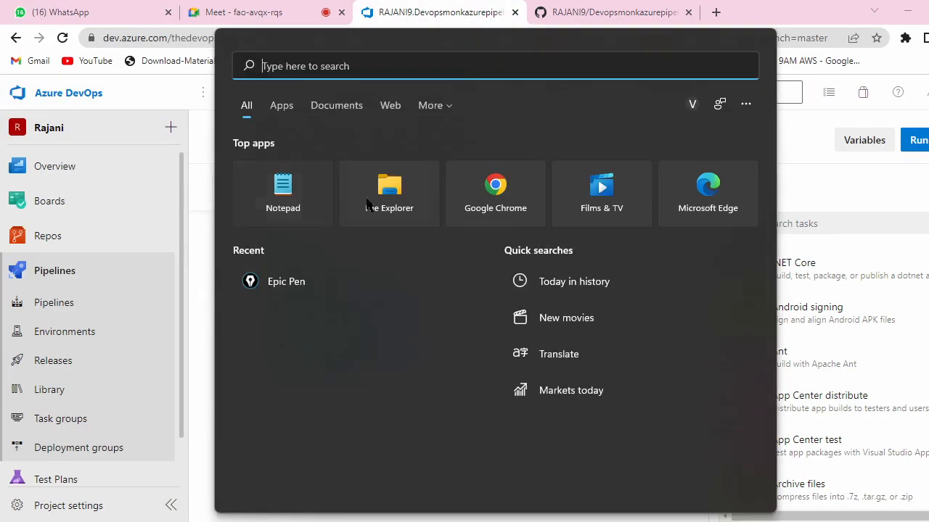
key("Escape")
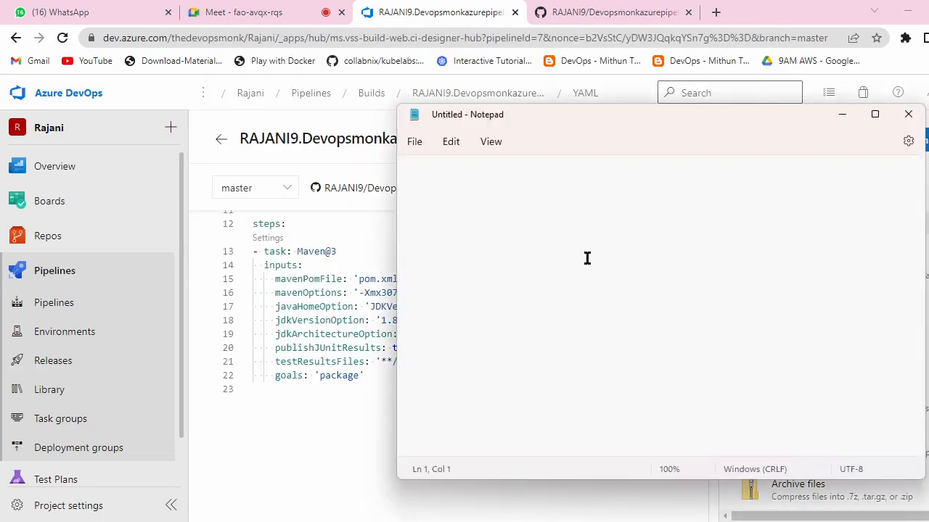
key("ctrl+v")
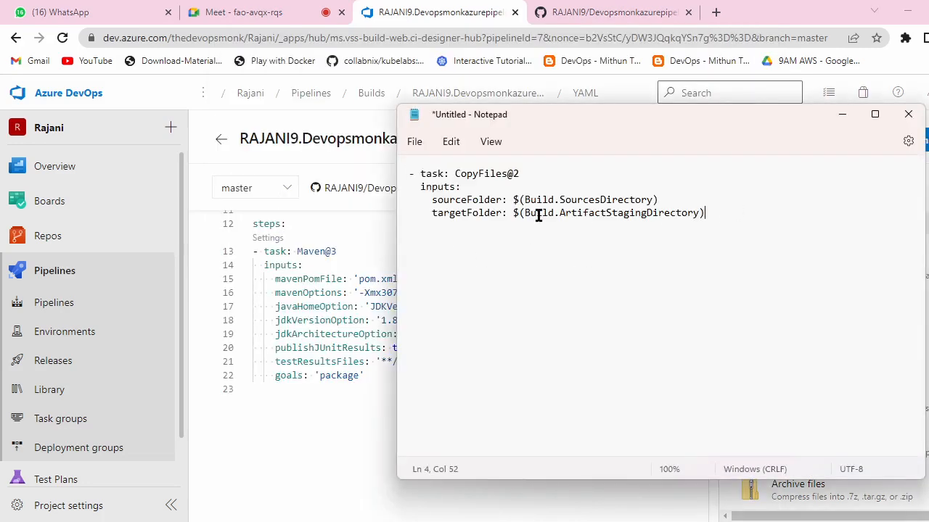
left_click(843, 115)
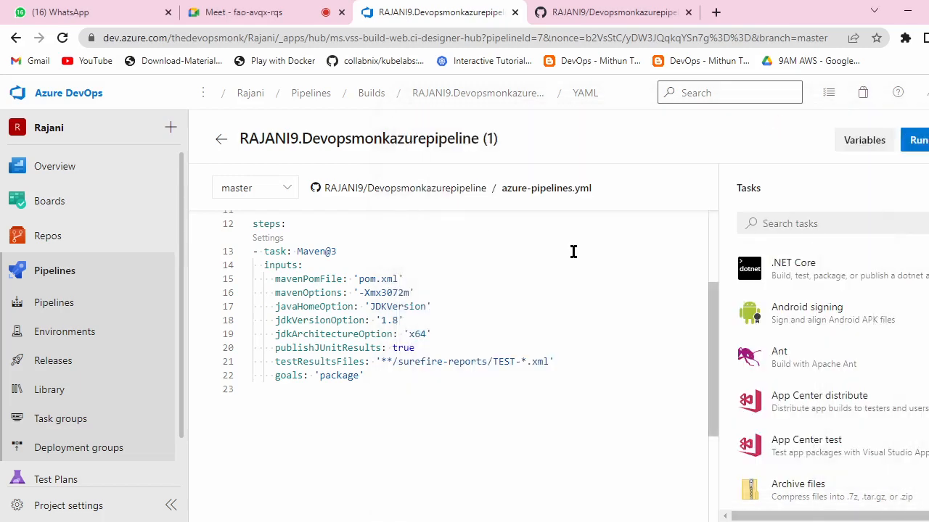
left_click(378, 375)
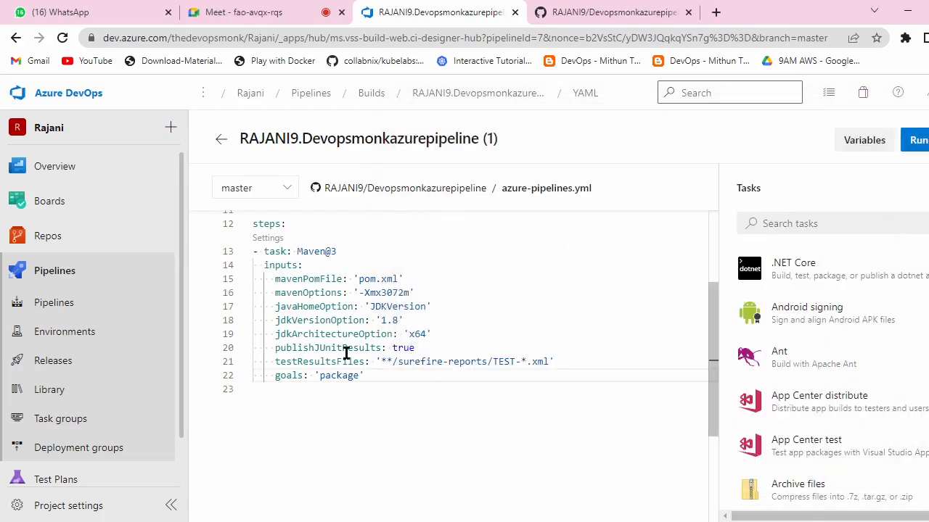
left_click(837, 225)
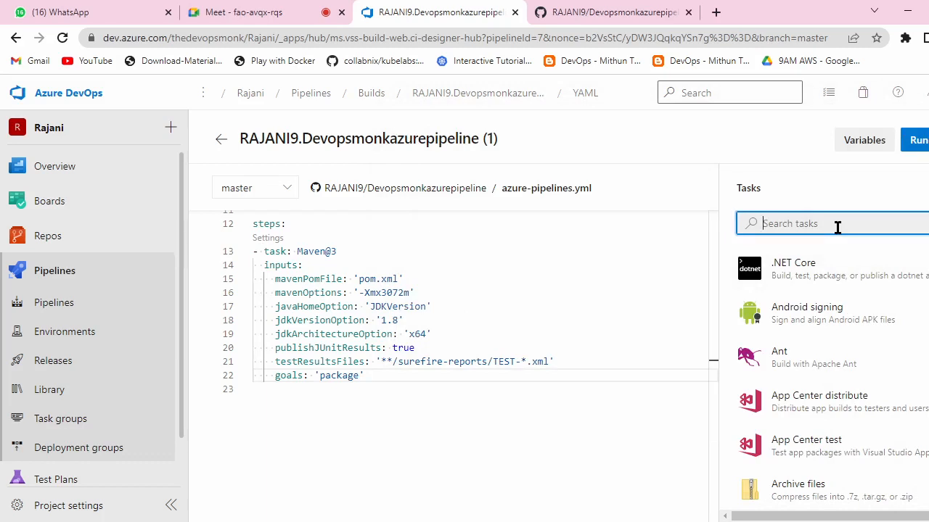
Step: Fill in the Copy files task with a war-file Contents pattern and the staging directory as Target Folder
type("cop")
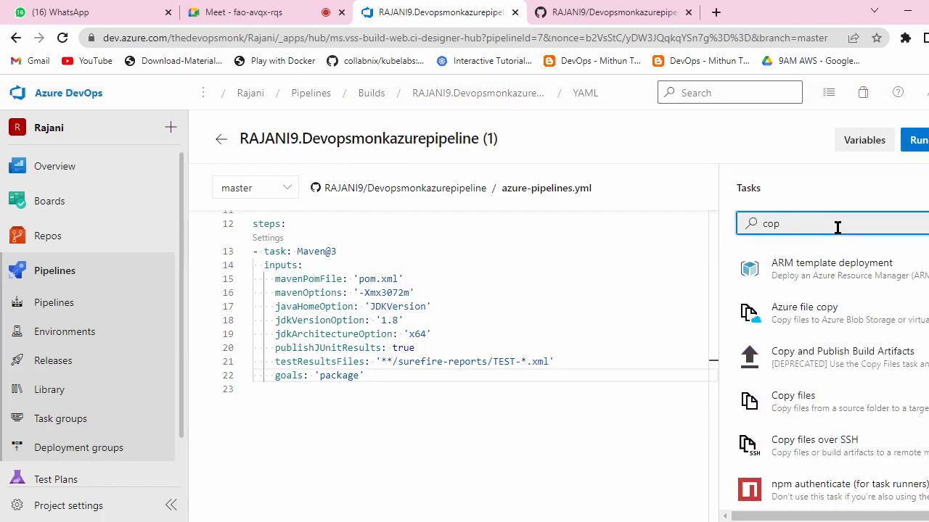
left_click(819, 402)
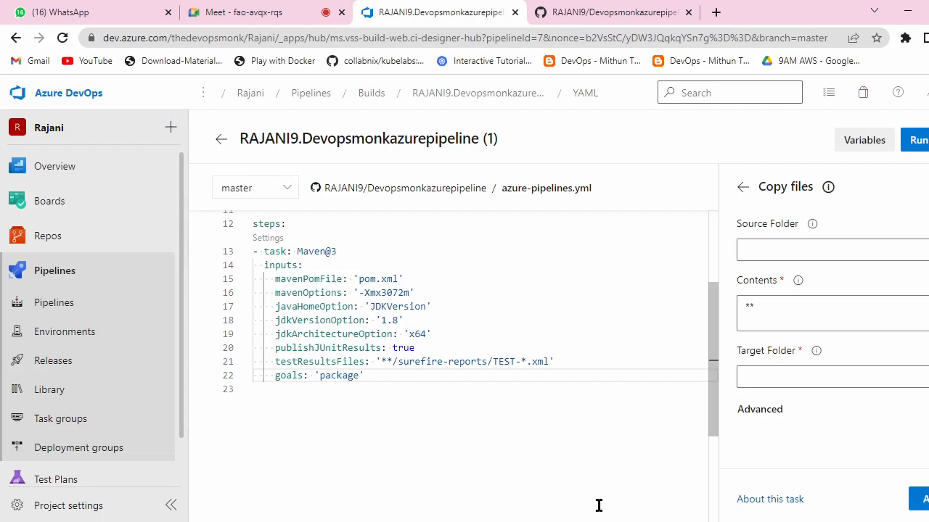
left_click(777, 307)
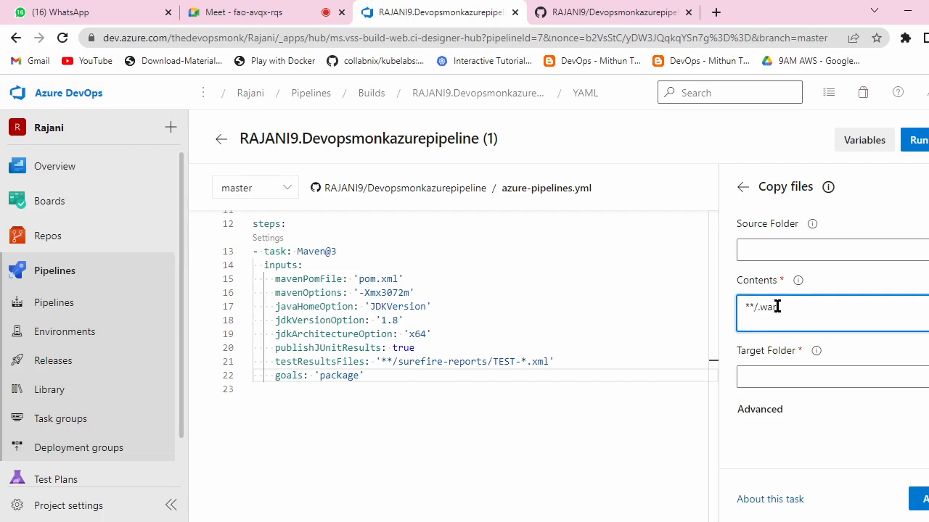
left_click(815, 352)
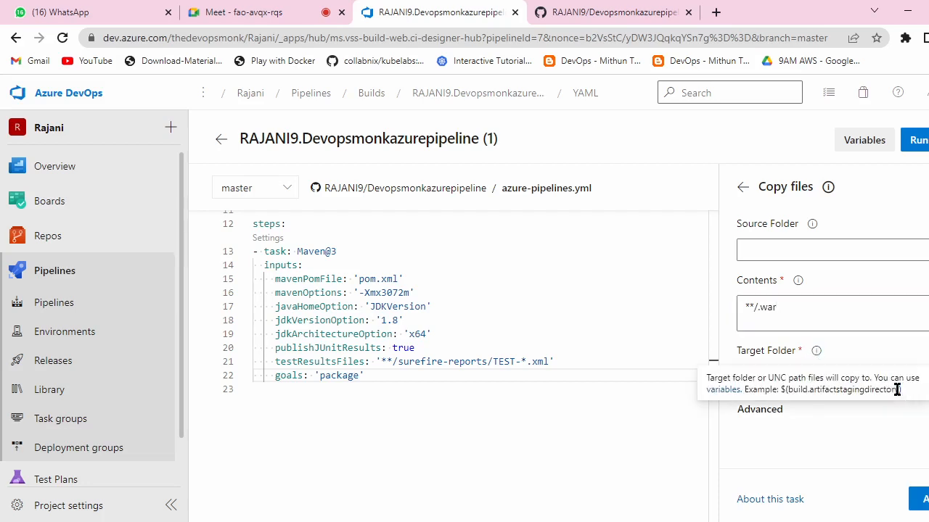
left_click_drag(900, 389, 804, 393)
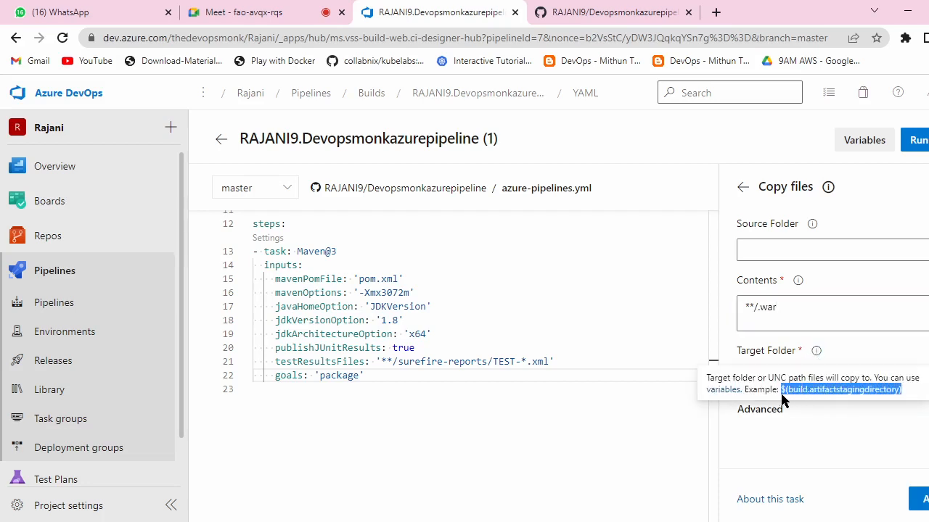
key("ctrl+c")
left_click(796, 375)
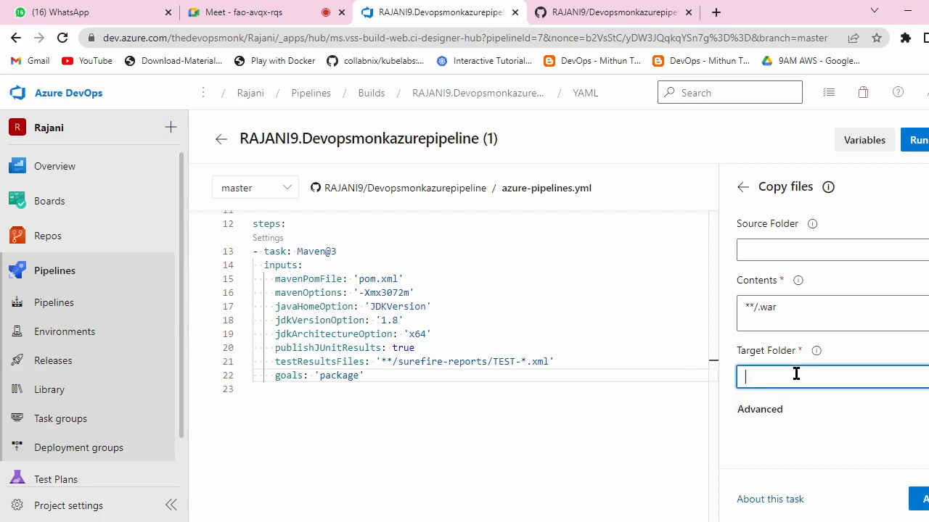
key("ctrl+v")
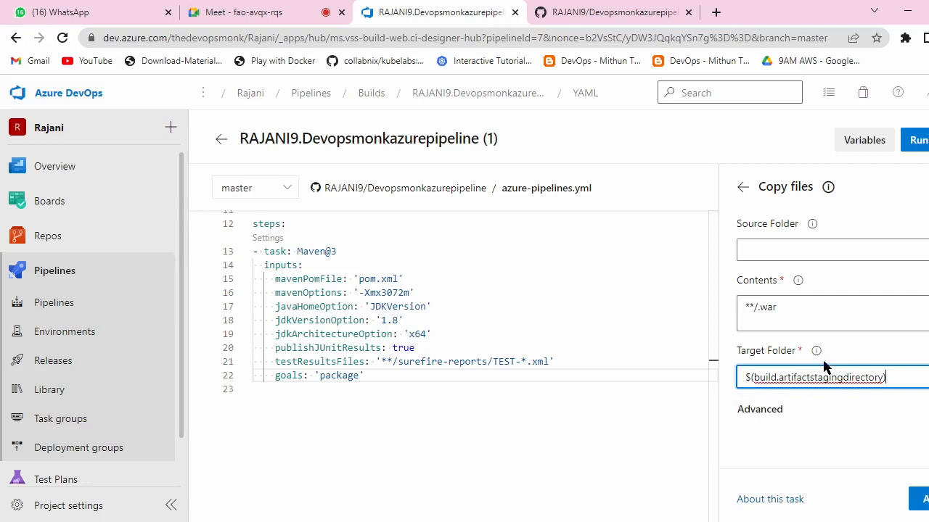
left_click(812, 225)
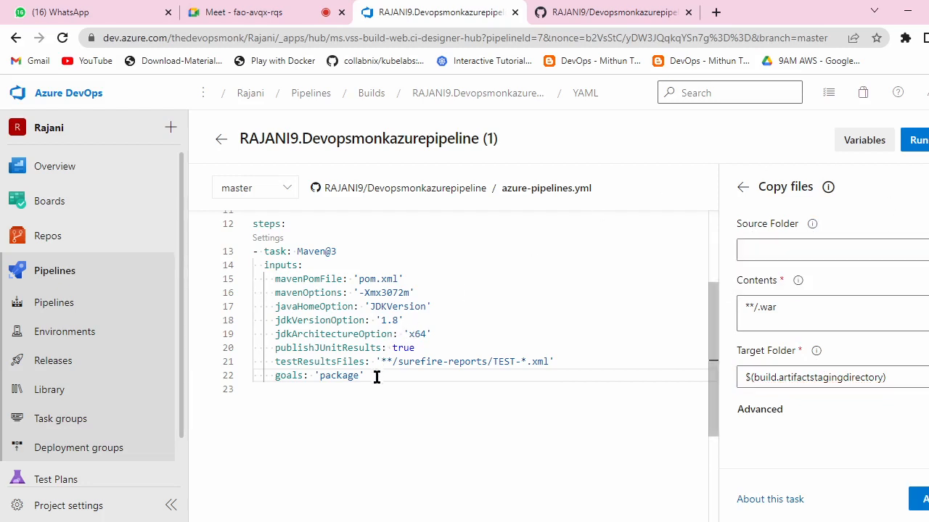
Step: Paste the full CopyFiles@2 snippet from Notepad into azure-pipelines.yml below the Maven task
key("Return")
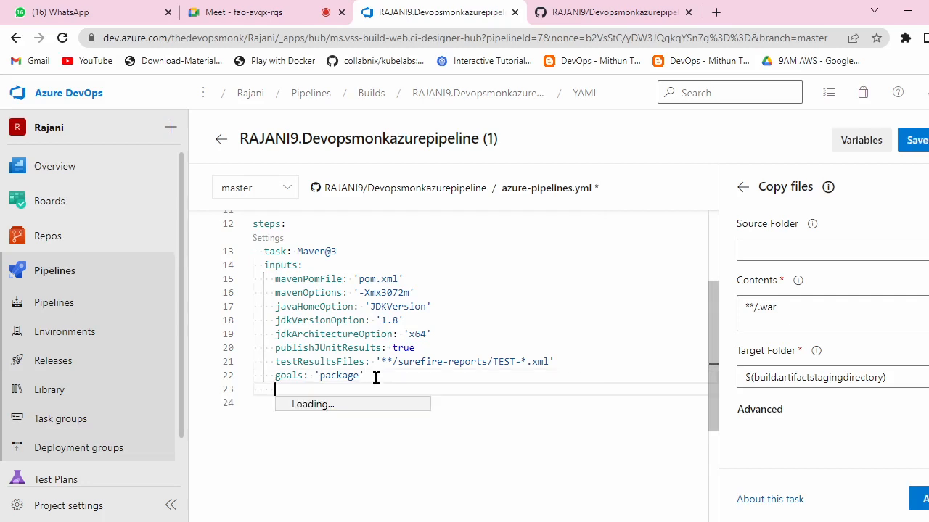
key("ctrl+v")
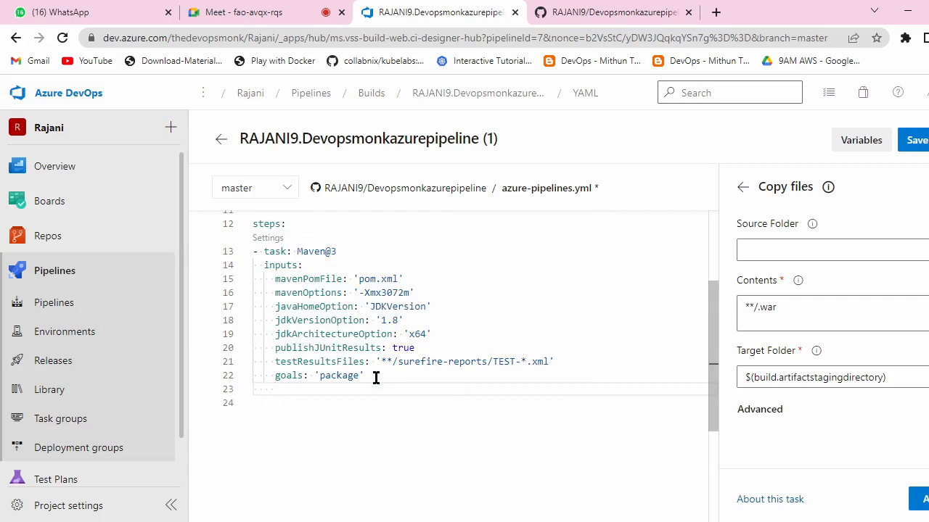
left_click(610, 521)
left_click(677, 353)
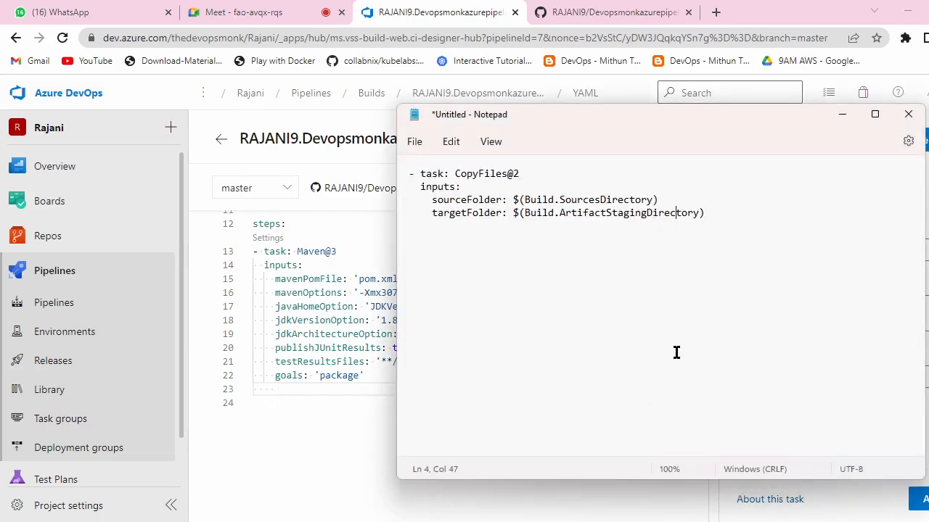
key("ctrl+a")
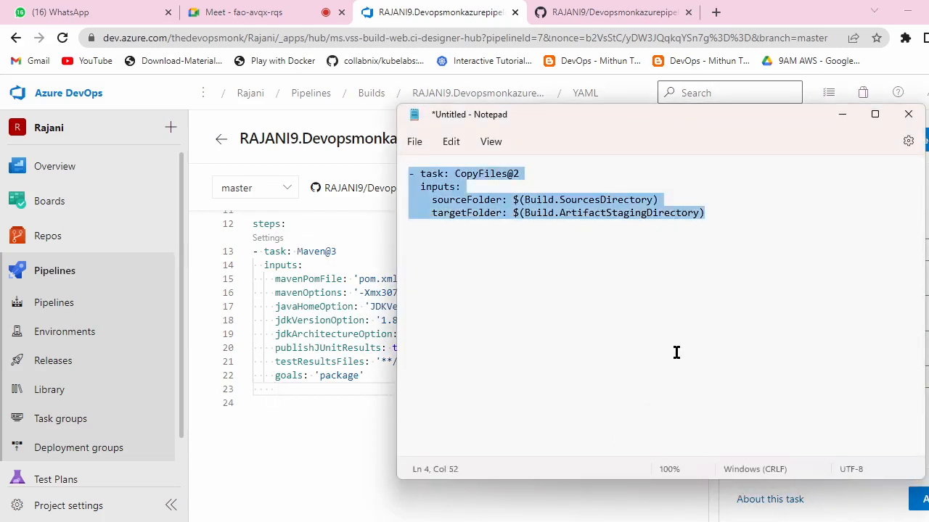
left_click(841, 115)
key("ctrl+v")
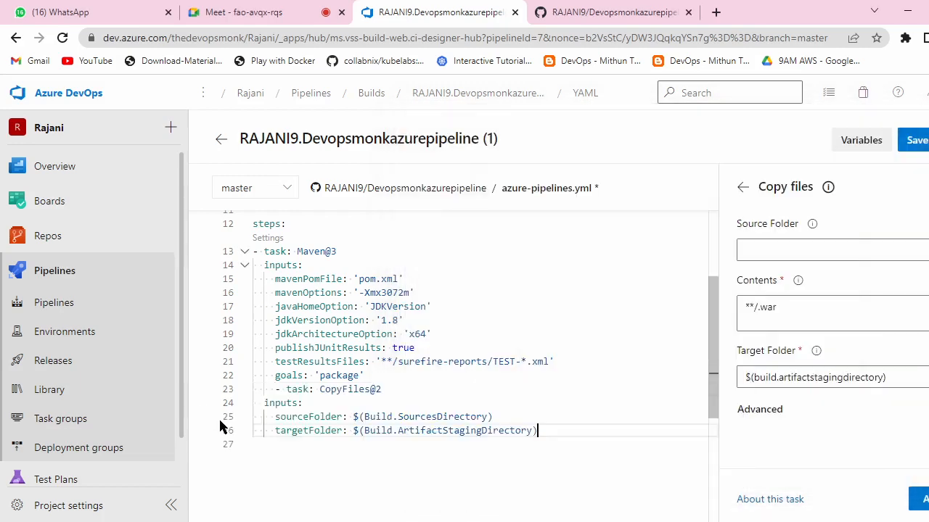
Step: Outdent the '- task: CopyFiles@2' line twice so it aligns with the Maven@3 task
left_click(273, 390)
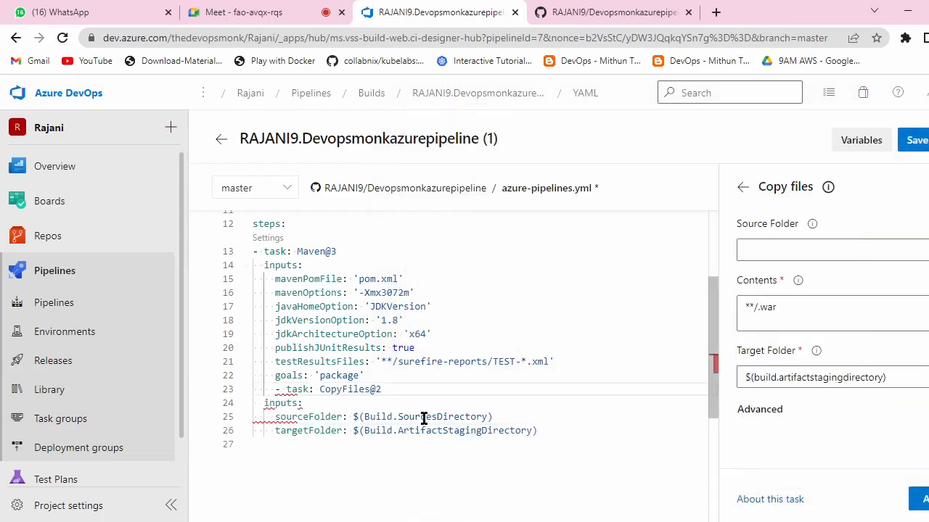
key("BackSpace")
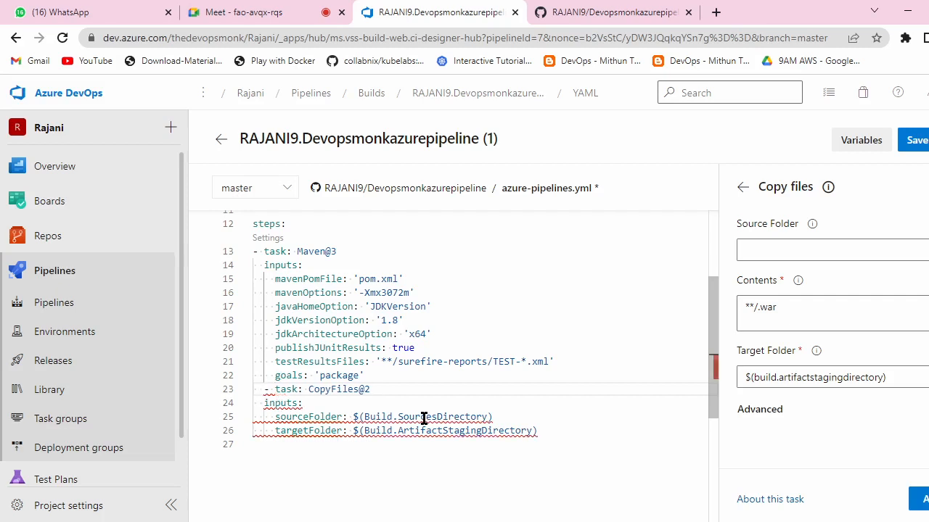
key("BackSpace")
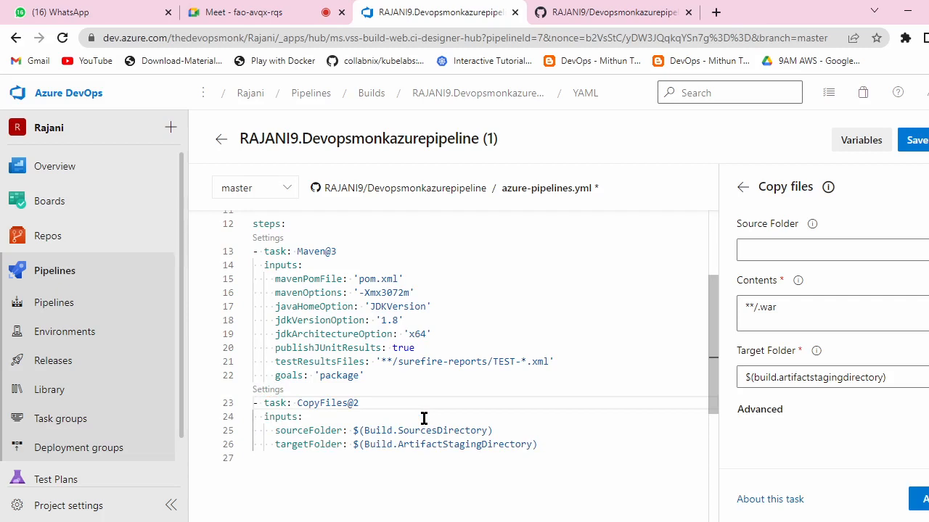
left_click(523, 305)
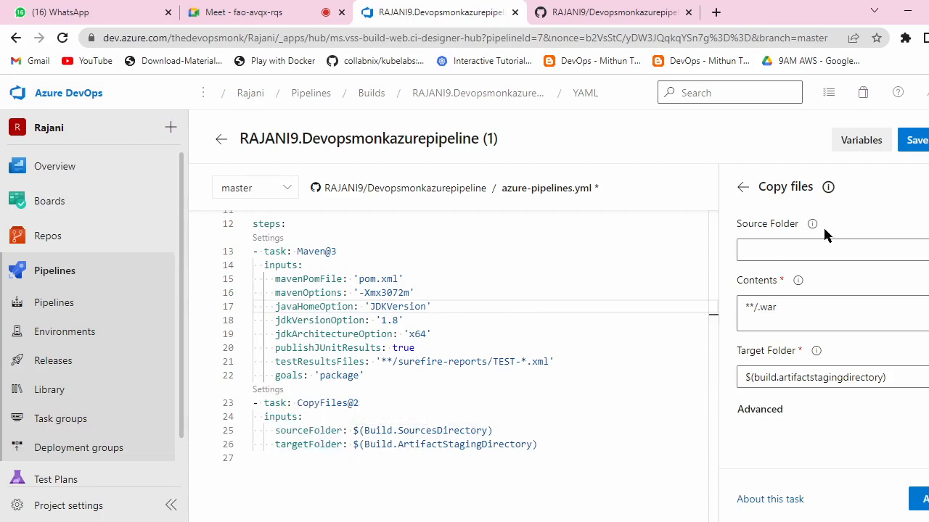
Step: Review the Copy files task's Target Folder value and **/.war Contents pattern
mouse_move(812, 226)
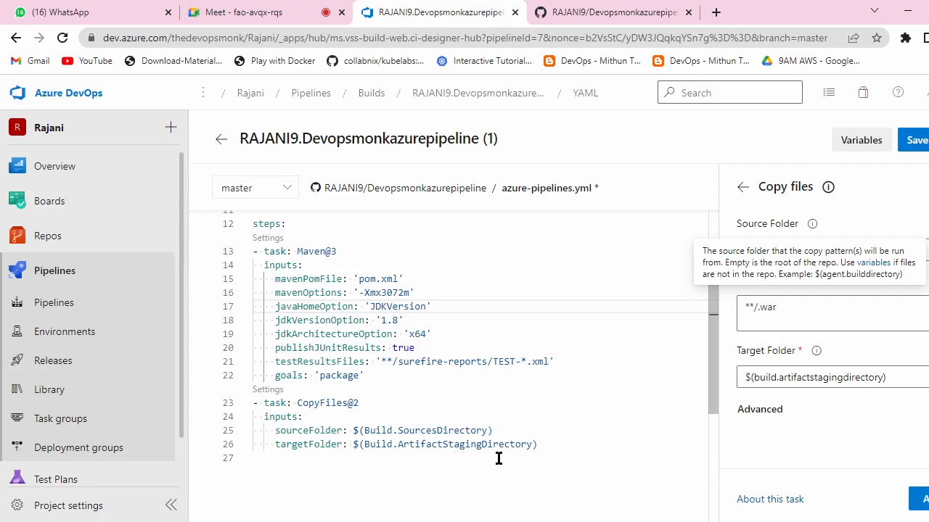
left_click_drag(886, 378, 734, 382)
left_click(788, 304)
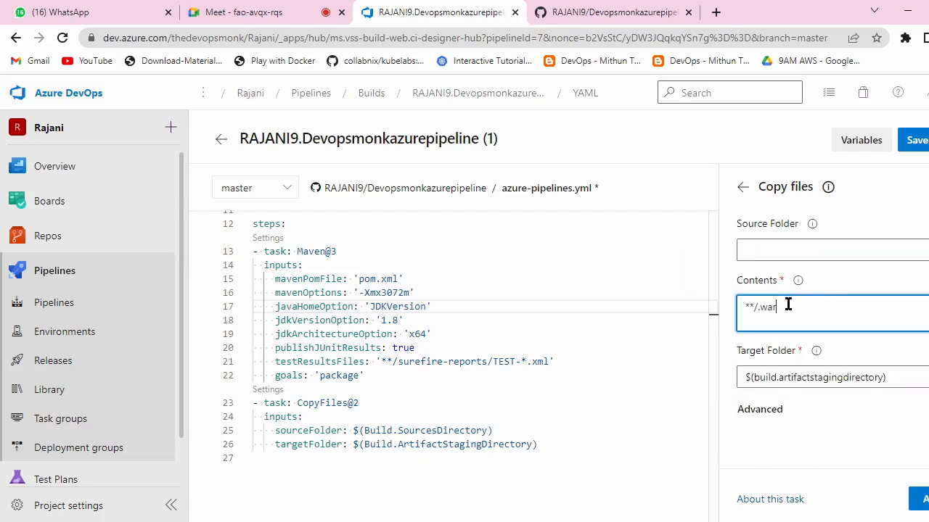
left_click_drag(788, 307, 732, 317)
Step: After line 26, add a Publish build artifacts task with artifact name changed from drop to RC
left_click(742, 188)
left_click(837, 226)
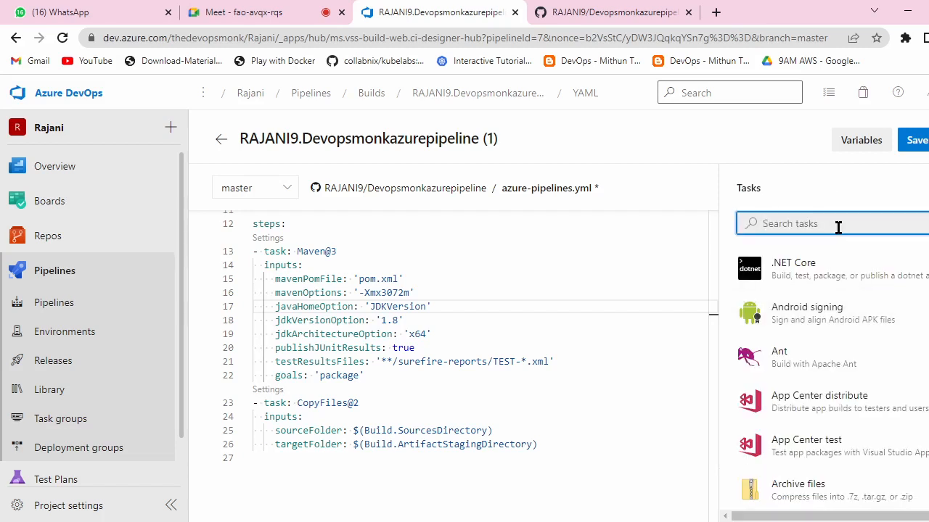
left_click(544, 445)
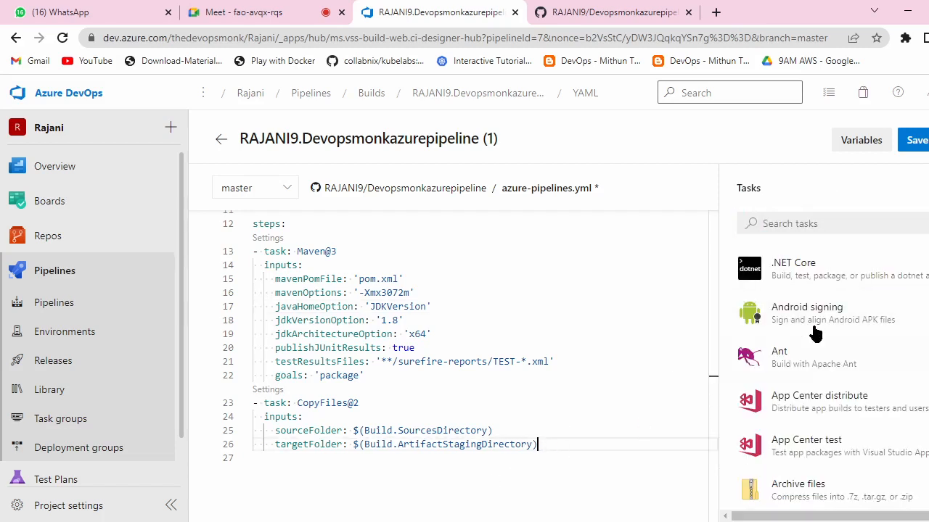
left_click(829, 223)
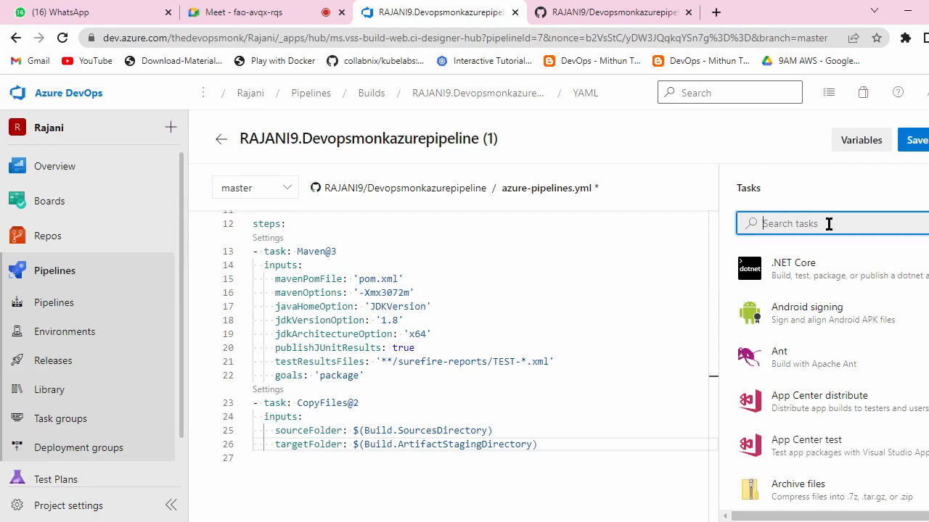
type("publi")
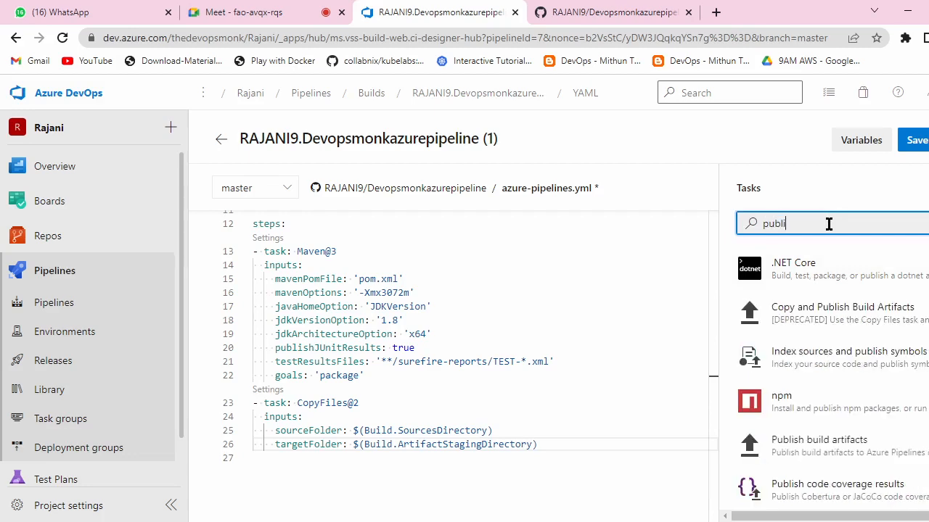
left_click(856, 450)
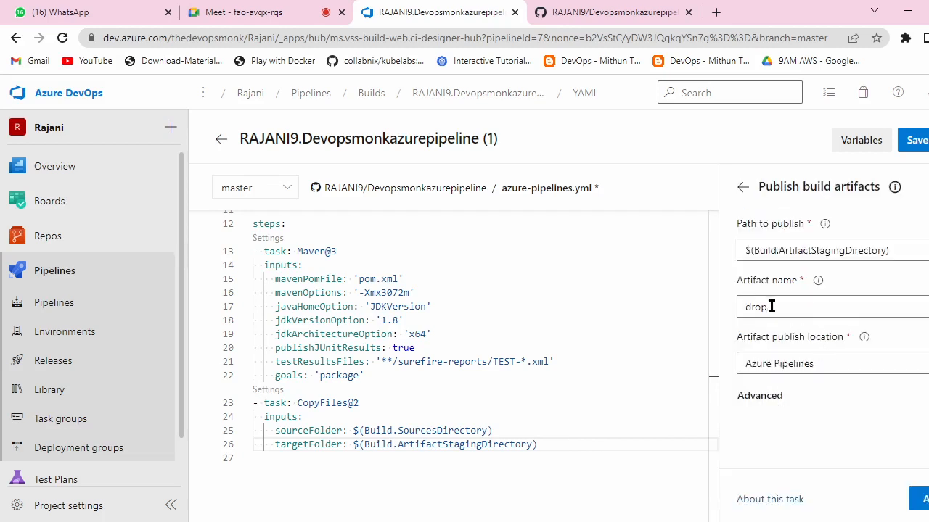
left_click_drag(771, 306, 743, 306)
key("BackSpace")
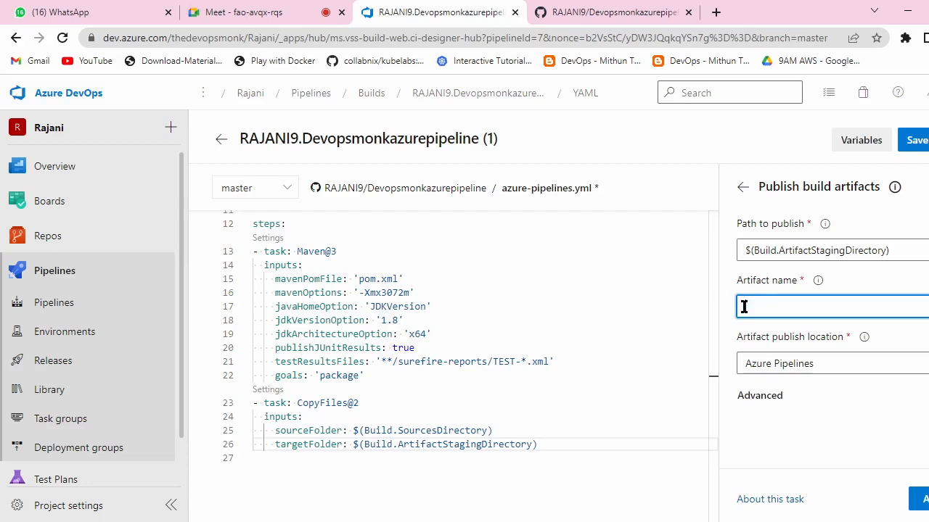
type("RC")
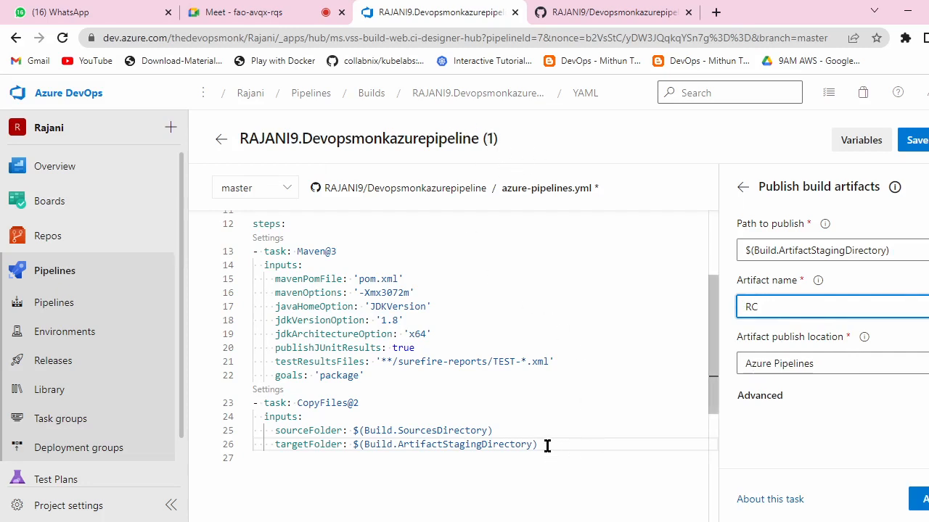
left_click(923, 499)
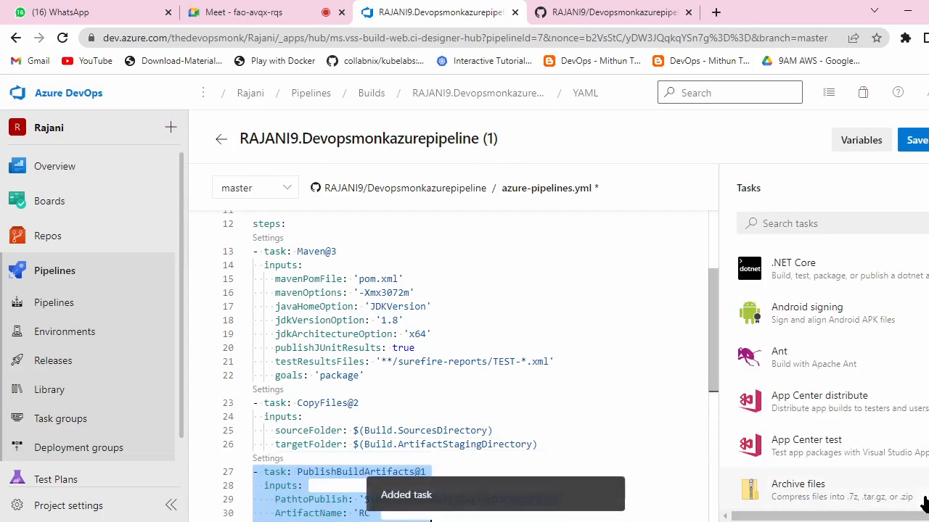
Step: Commit azure-pipelines.yml to master with the default message and queue run #20220602.2
scroll(508, 326, "down", 3)
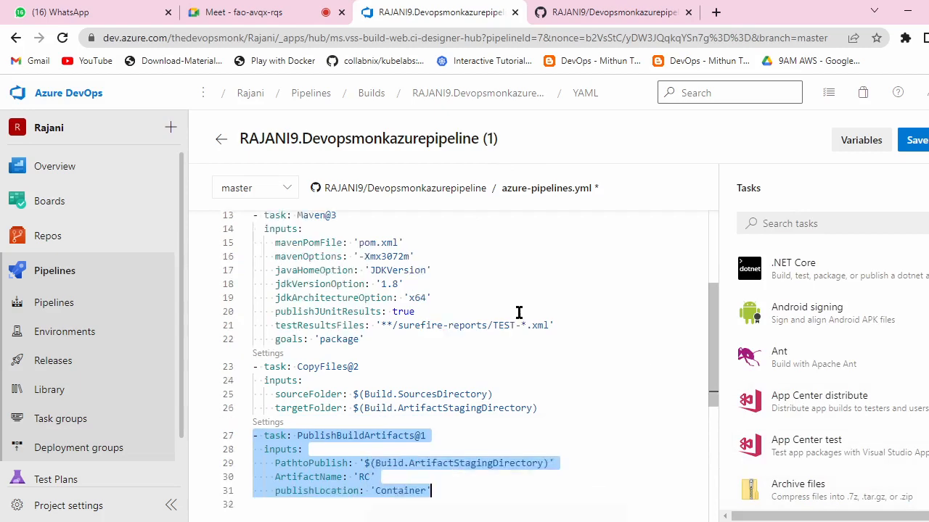
scroll(501, 312, "down", 1)
left_click(481, 325)
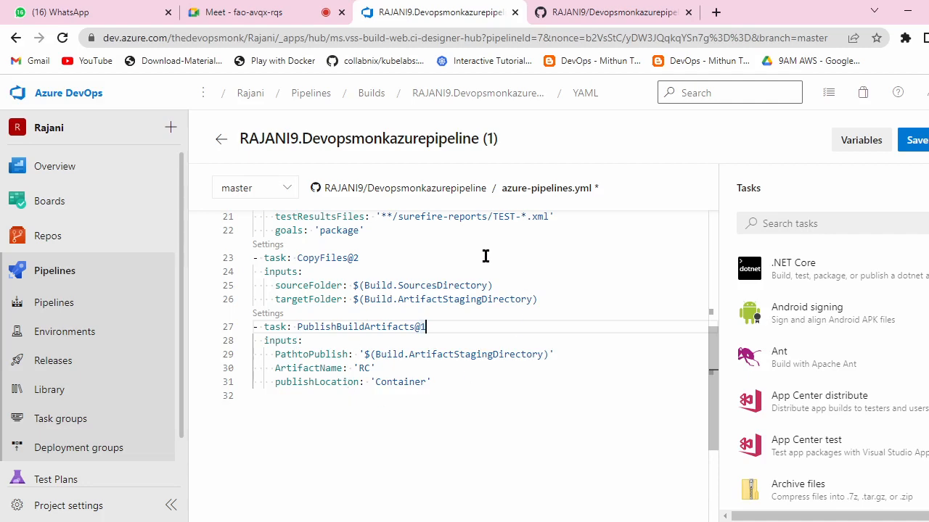
left_click(916, 140)
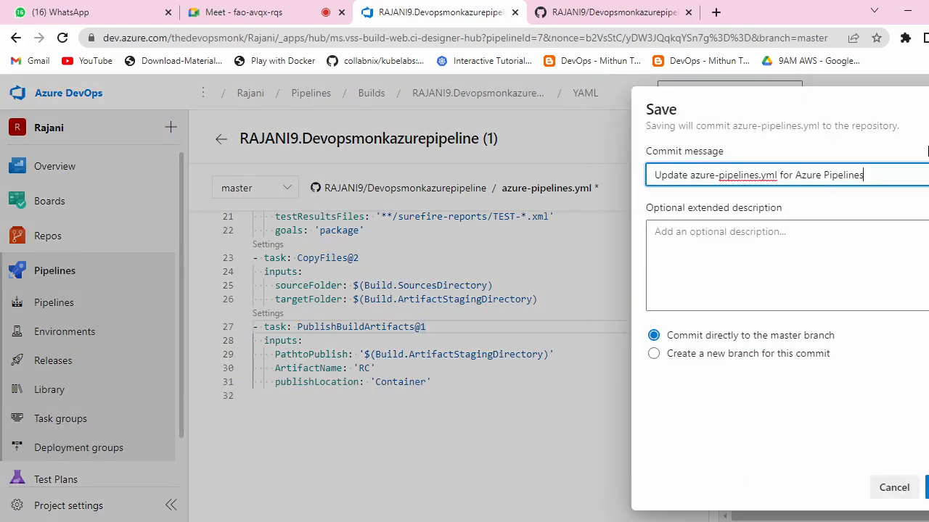
left_click(927, 488)
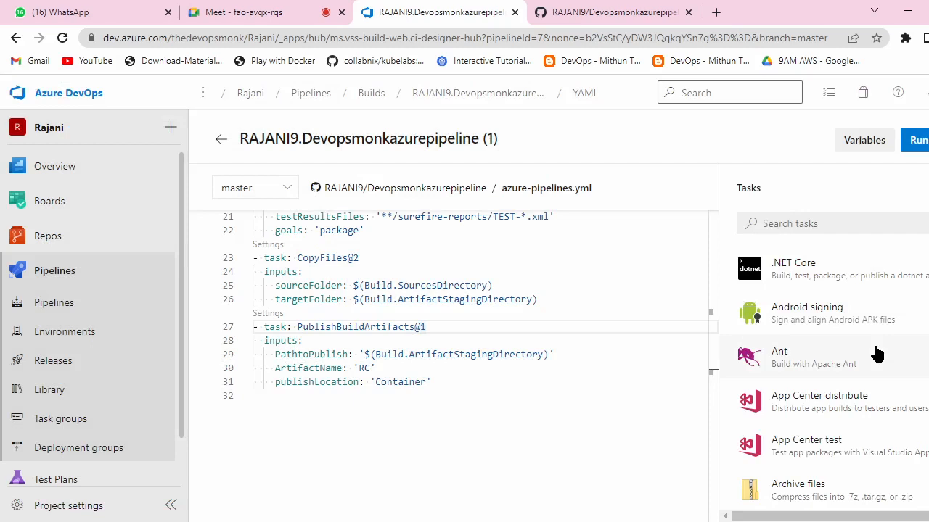
left_click(917, 140)
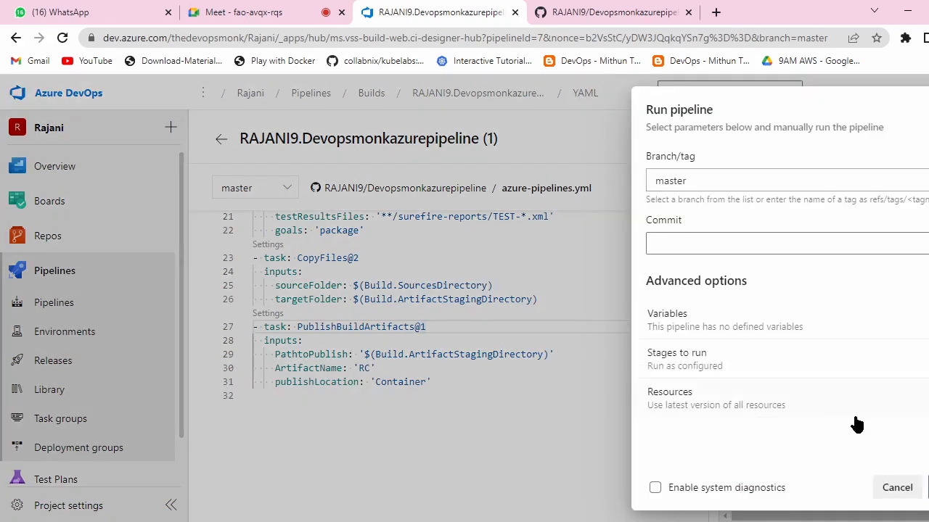
left_click(927, 488)
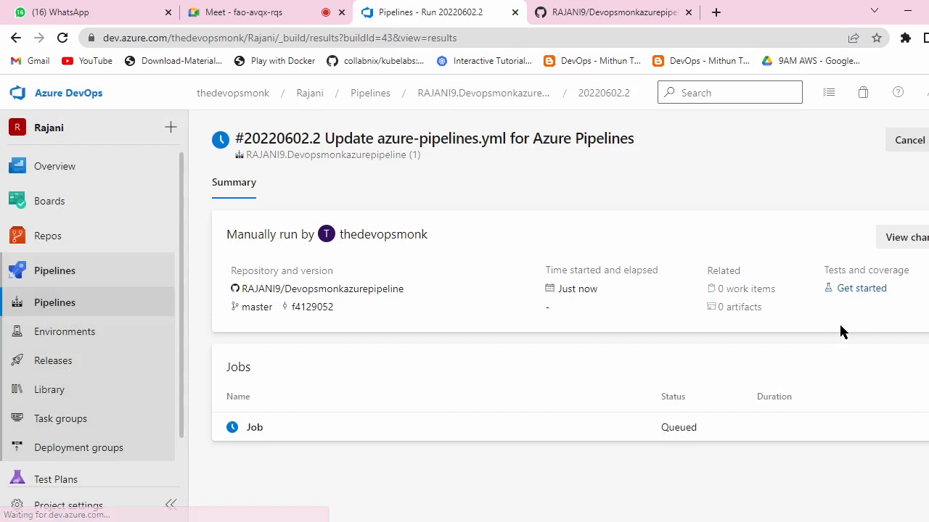
Step: View run #20220602.2's queued Job log, expanding its preparation parameters, then go back to the runs
left_click_drag(769, 311, 716, 317)
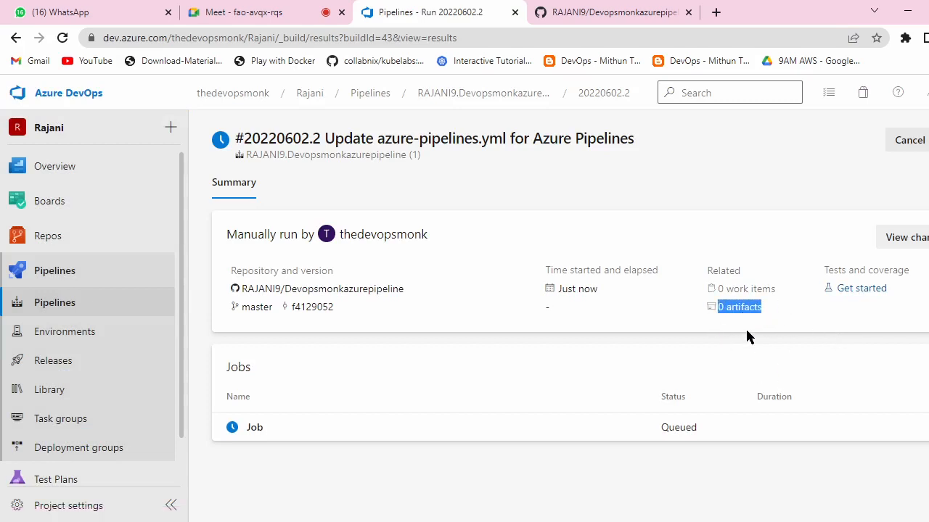
left_click(253, 430)
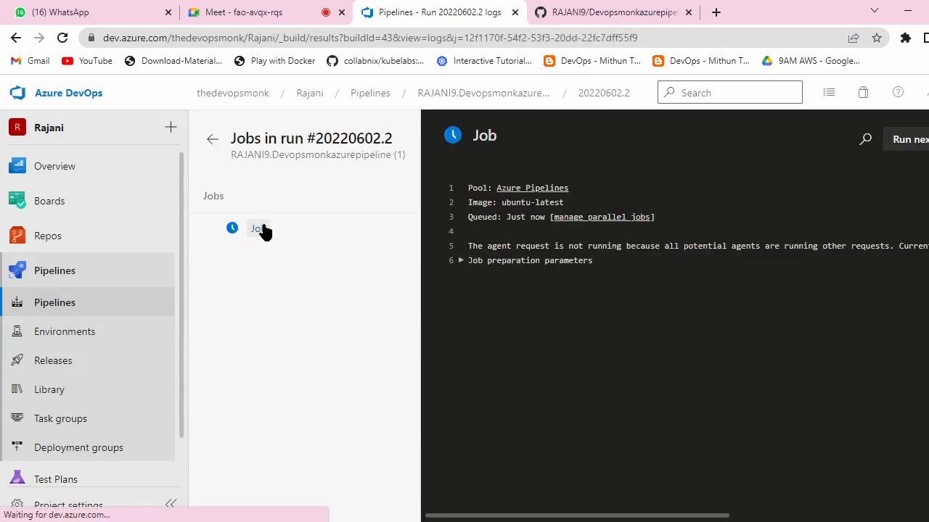
left_click(463, 261)
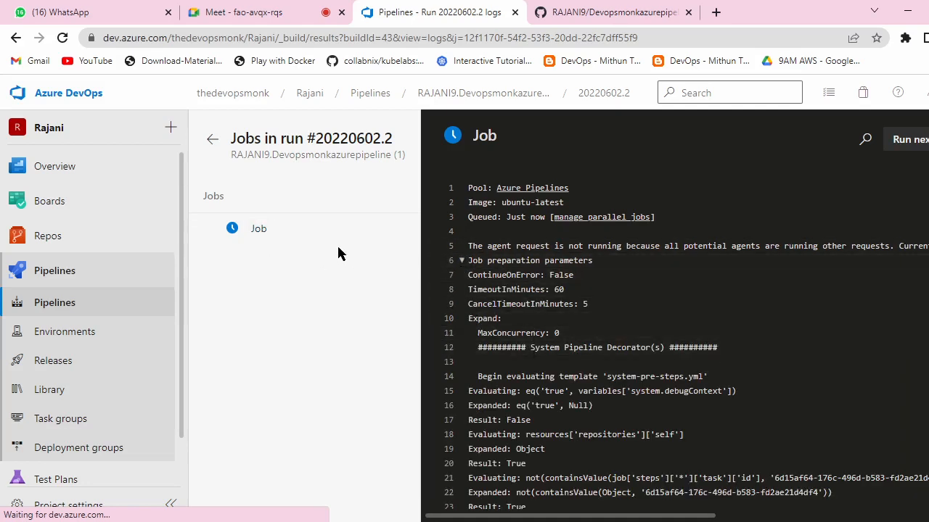
left_click(298, 231)
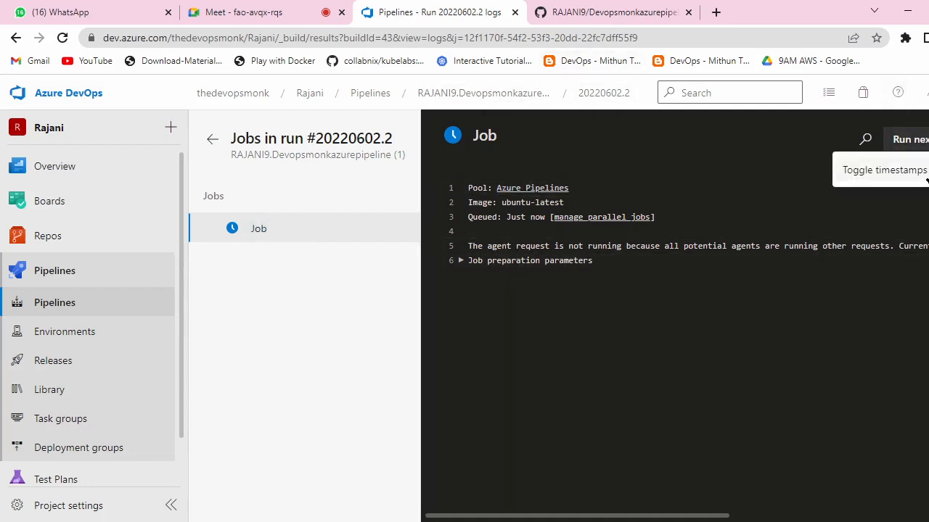
left_click(465, 261)
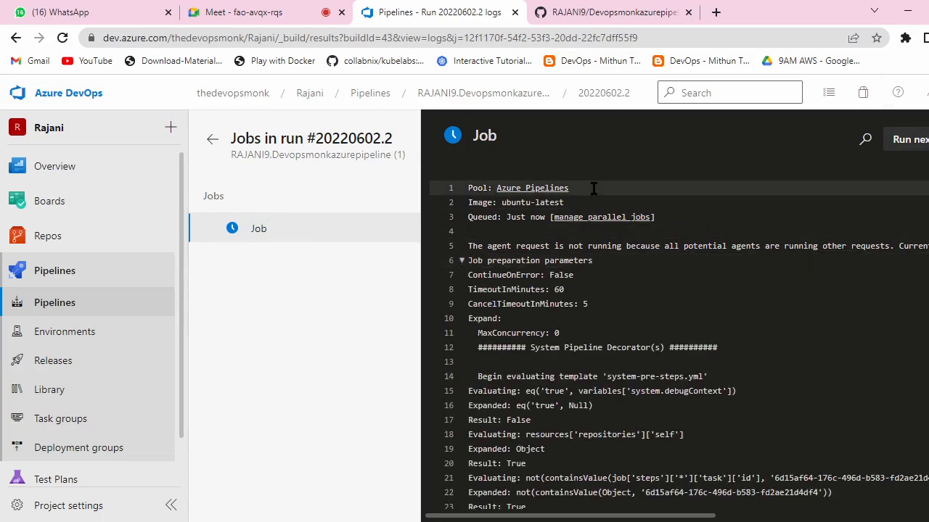
scroll(593, 191, "down", 3)
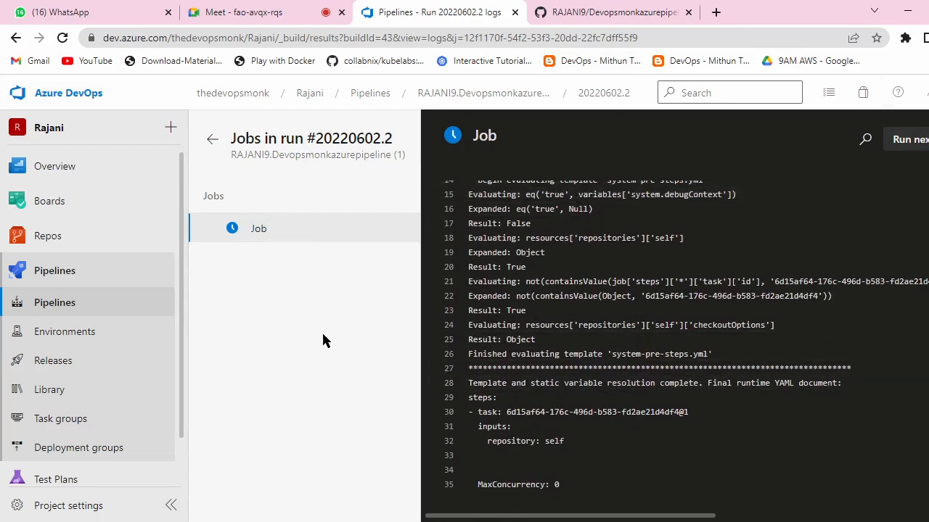
left_click(250, 230)
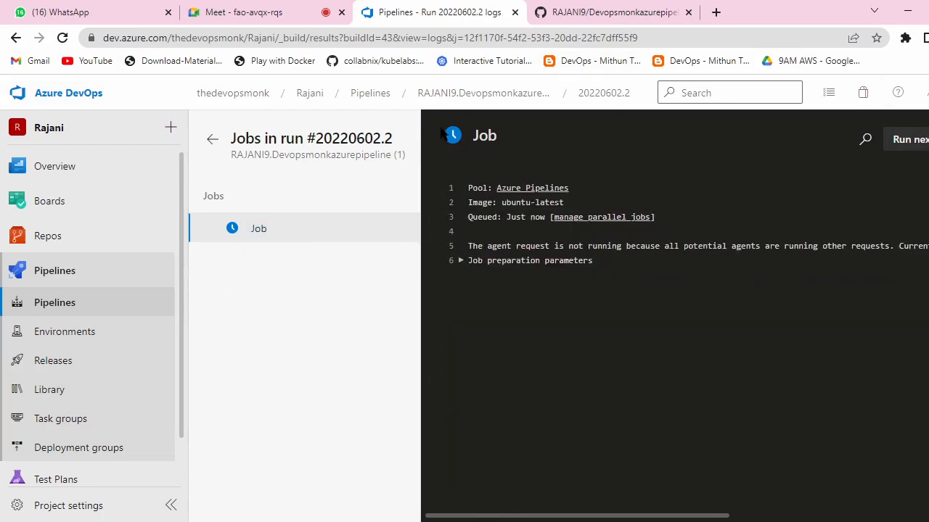
left_click(475, 95)
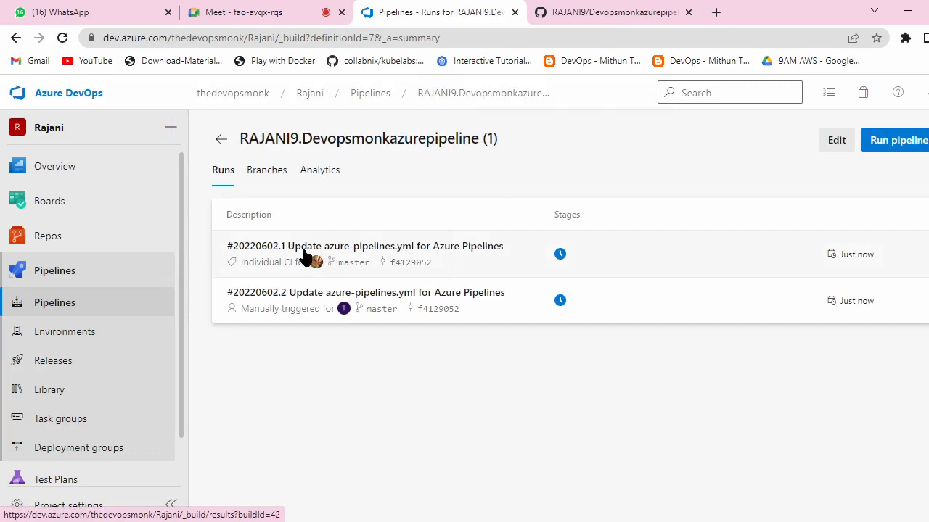
Step: Check the job logs of run 20220602.1 and the queued run, then return to the Pipelines list
left_click(560, 252)
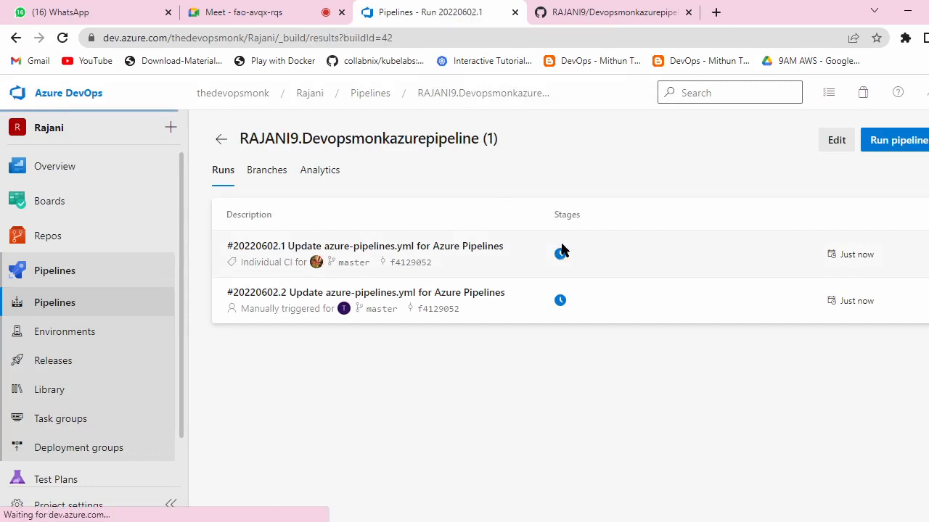
left_click(250, 427)
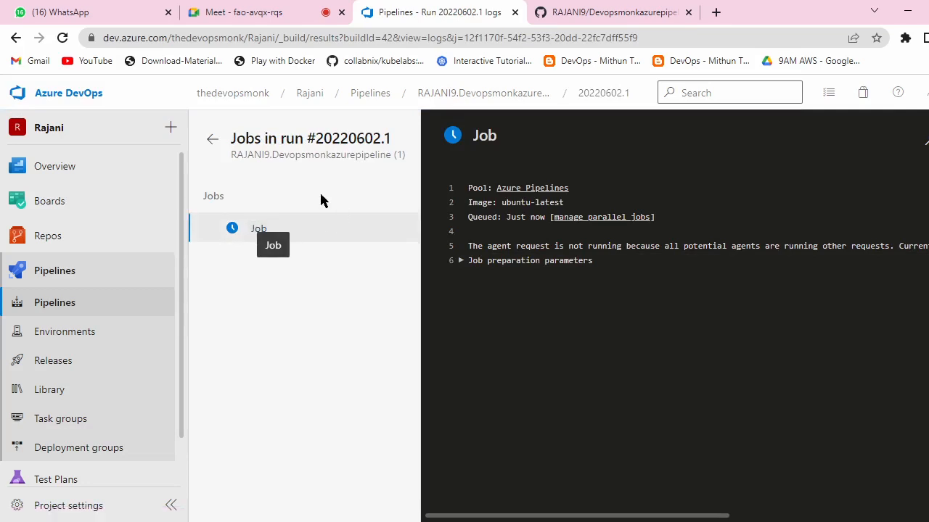
left_click(212, 140)
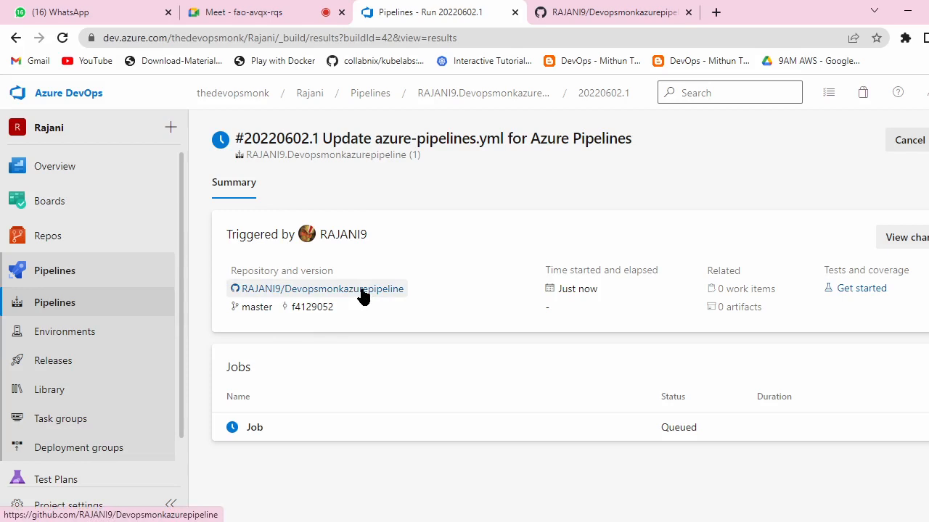
left_click(263, 428)
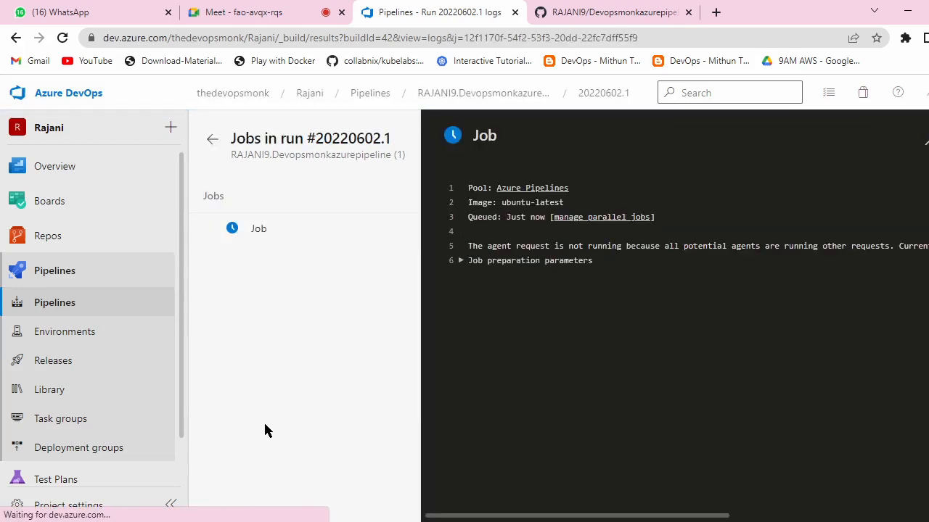
left_click(272, 234)
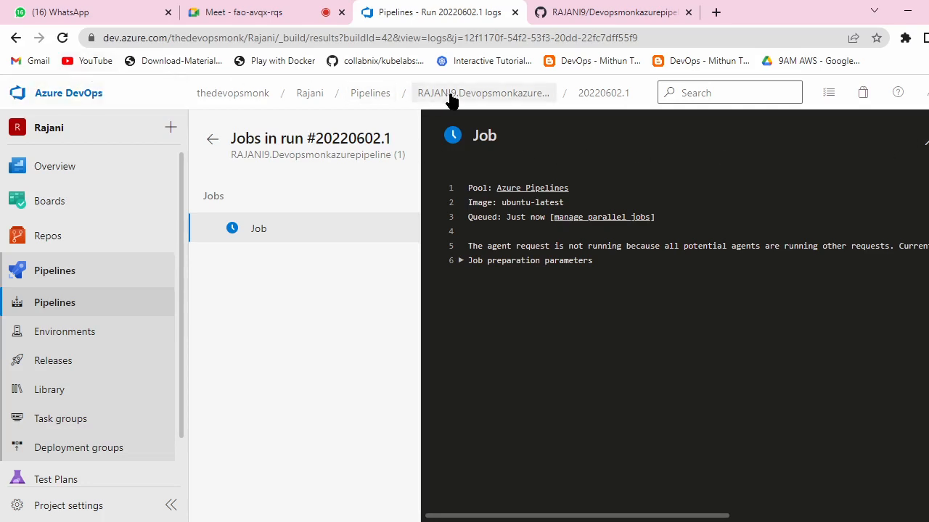
left_click(391, 94)
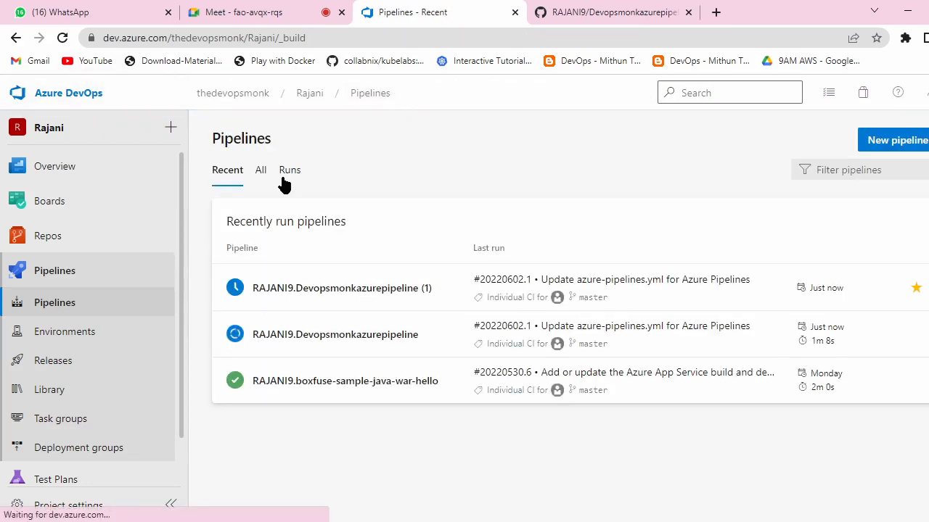
Step: Check the running build's log, then open run #20220602.1's summary: succeeded in 1m 50s, one artifact
left_click(344, 341)
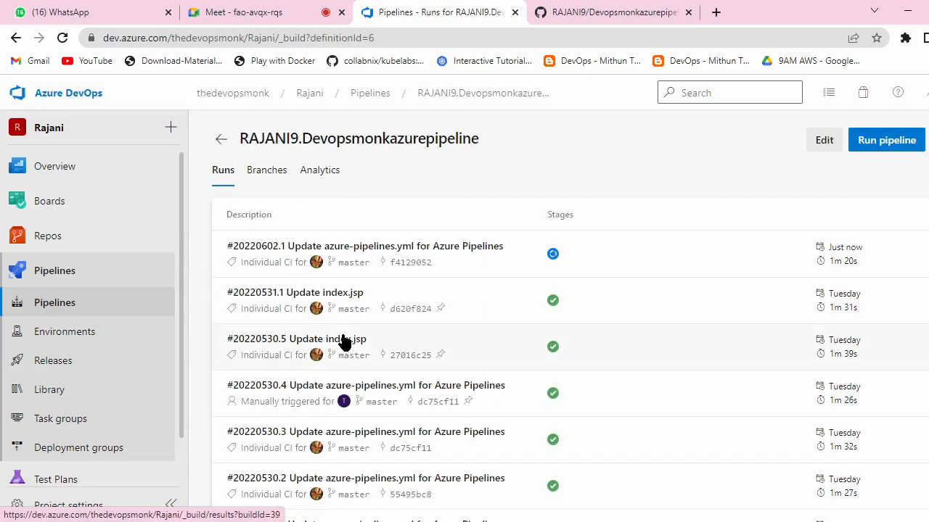
left_click(553, 254)
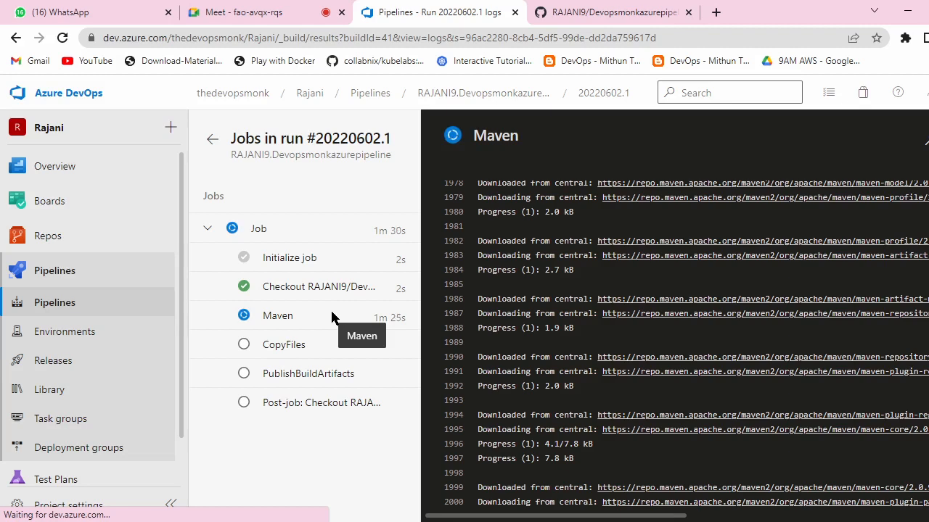
left_click(364, 94)
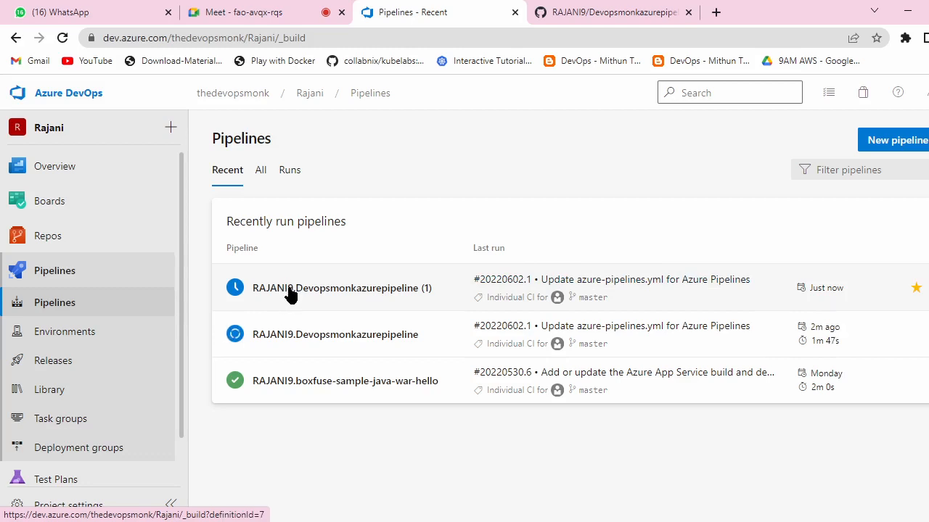
left_click(923, 335)
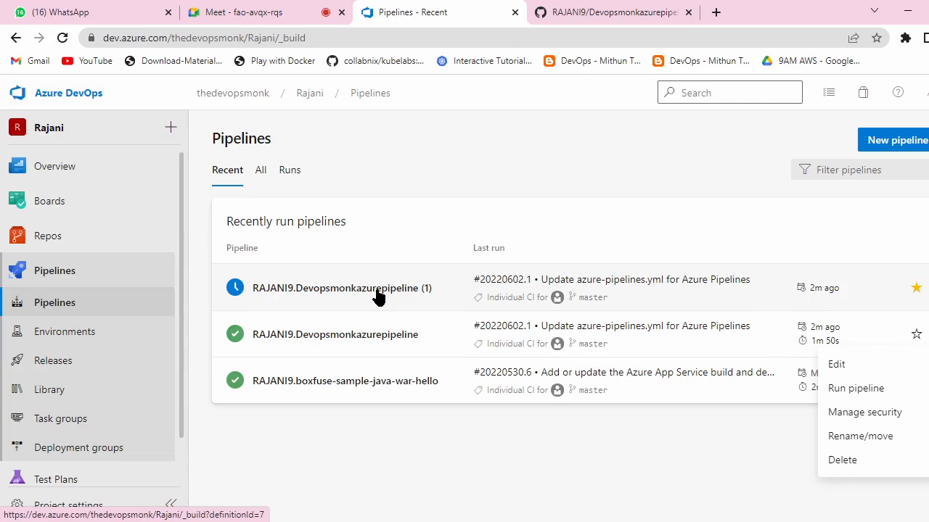
left_click(351, 334)
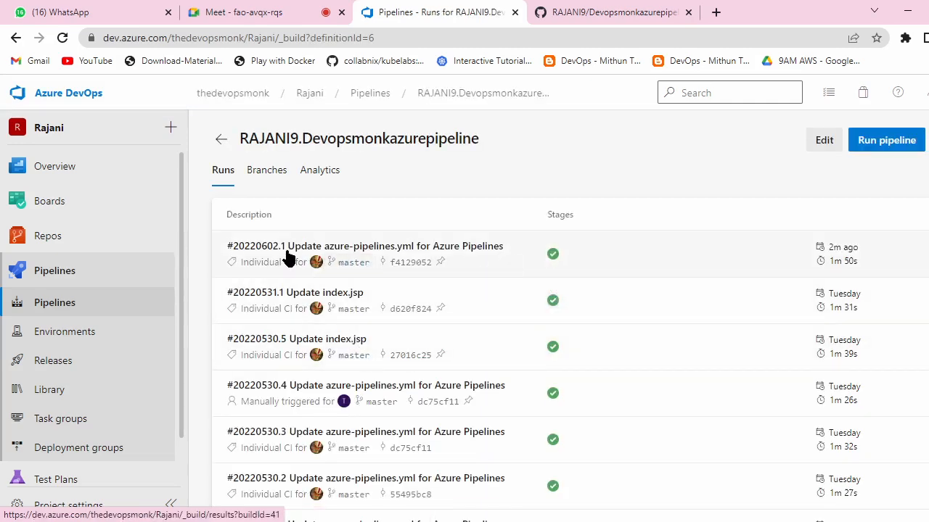
left_click(269, 252)
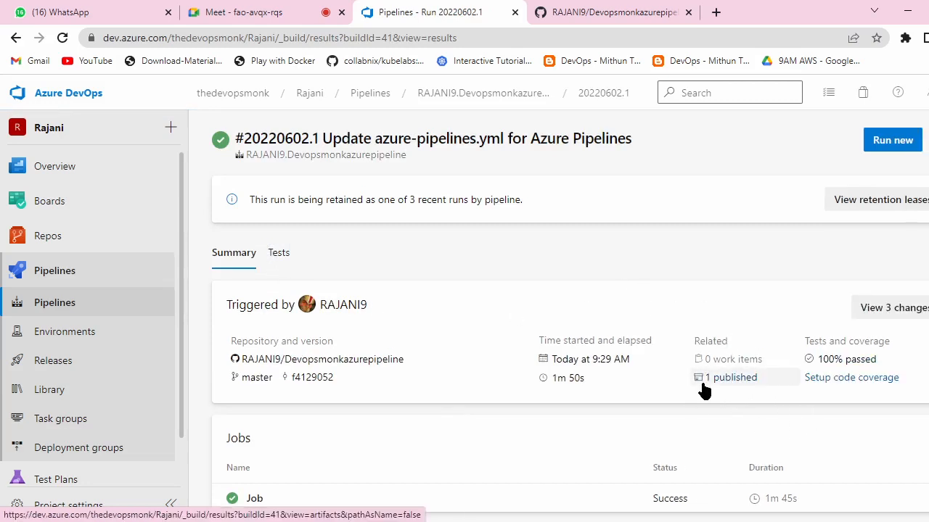
Step: Browse the run's published RC artifact through webapp and target down to webapp.war
left_click(743, 379)
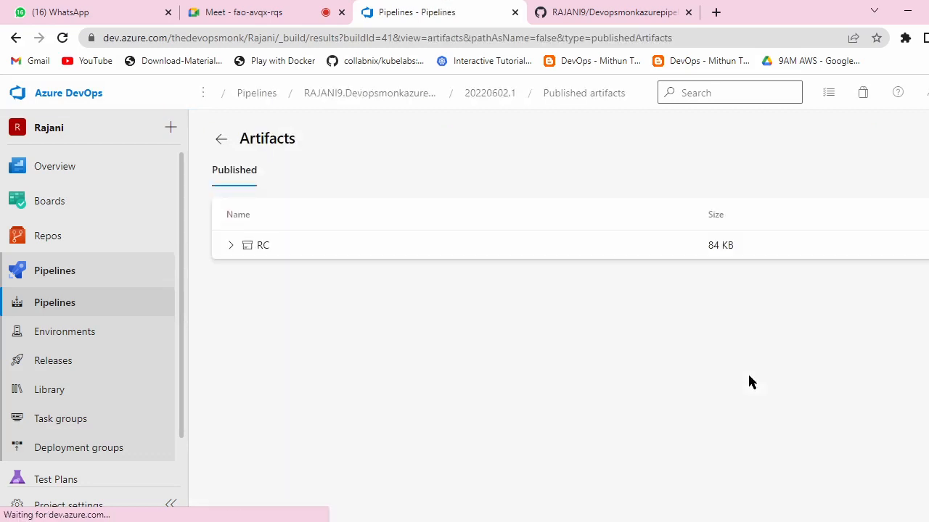
left_click(231, 246)
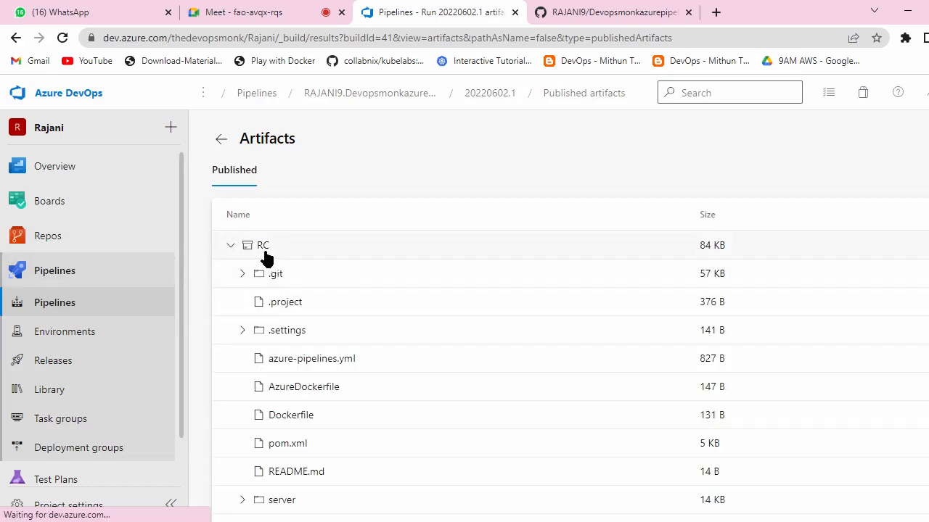
scroll(303, 259, "down", 1)
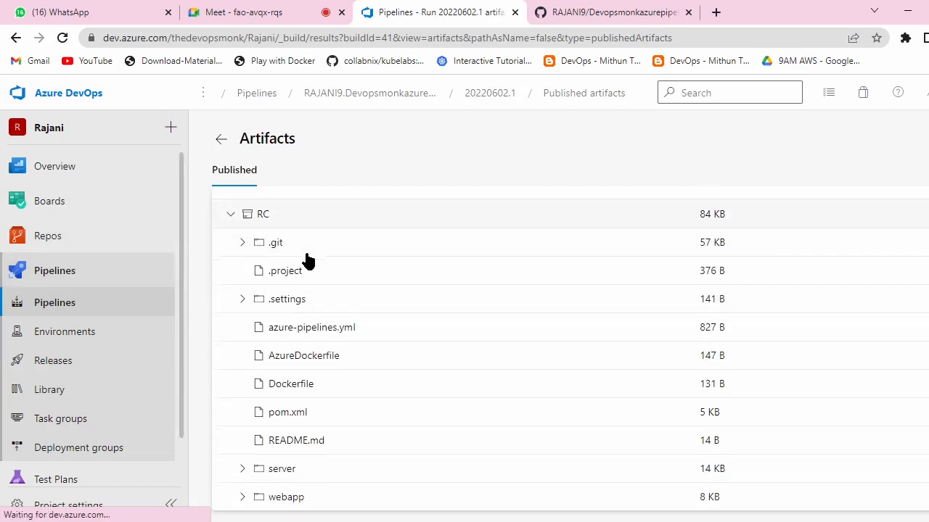
left_click(243, 497)
scroll(353, 421, "down", 3)
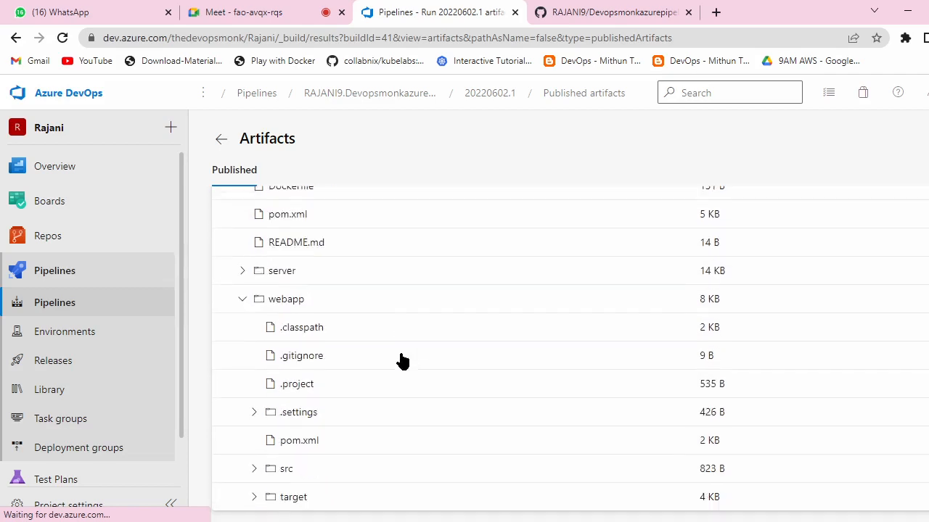
left_click(254, 497)
scroll(458, 329, "down", 2)
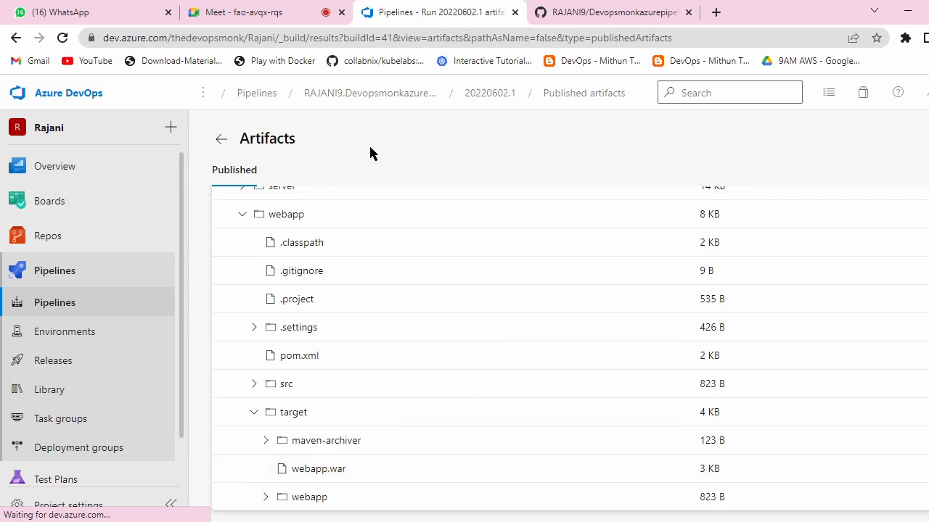
Step: Scroll through the published artifacts list, then bring up the GitHub Devopsmonkazurepipeline repository
left_click(211, 11)
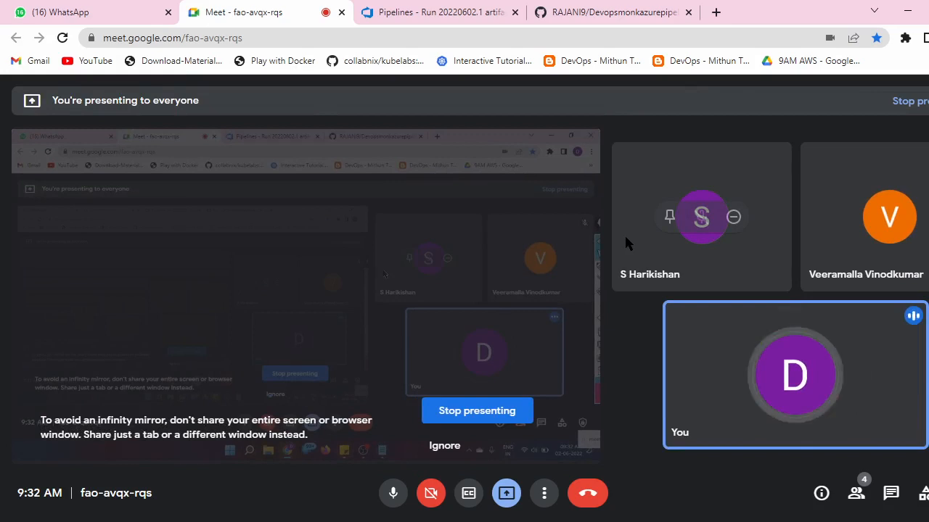
left_click(472, 8)
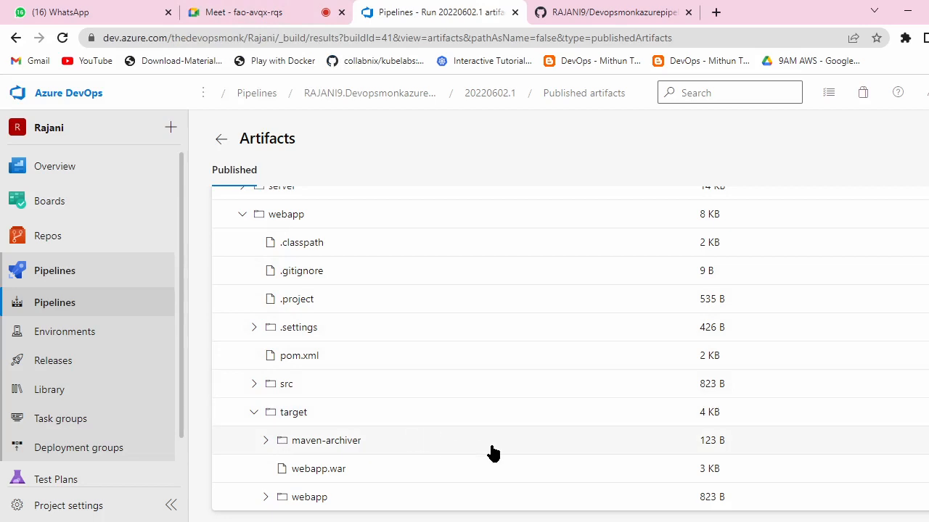
scroll(492, 451, "up", 1)
scroll(492, 452, "down", 1)
scroll(492, 451, "up", 1)
scroll(492, 451, "down", 1)
scroll(492, 452, "up", 5)
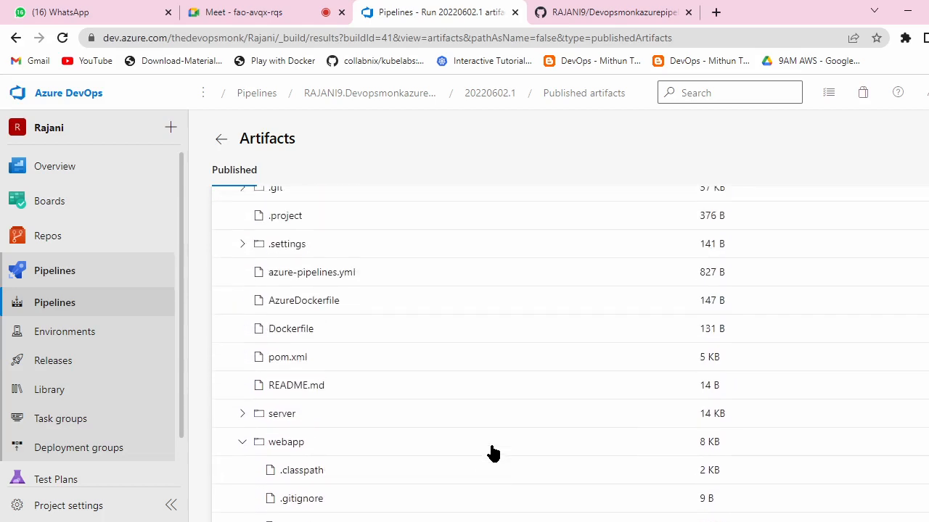
scroll(491, 453, "down", 4)
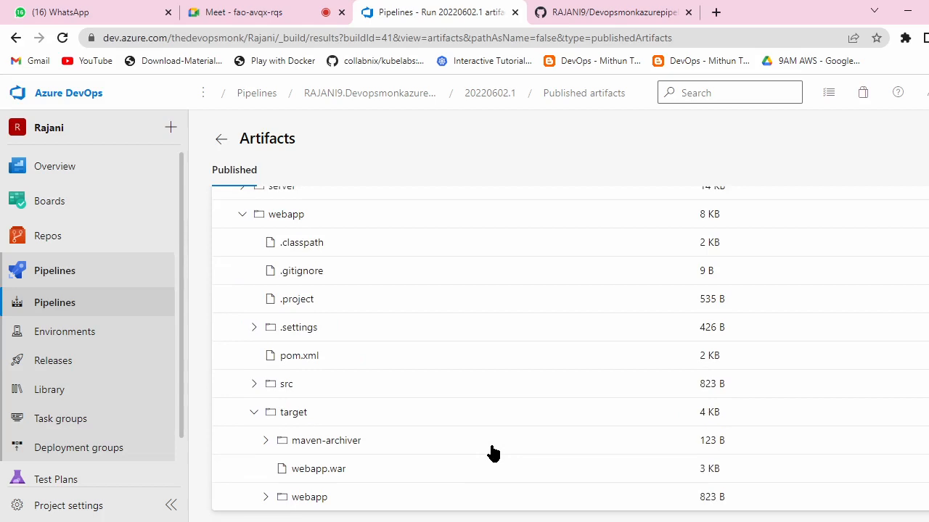
scroll(492, 453, "up", 4)
scroll(493, 452, "down", 4)
scroll(425, 441, "up", 4)
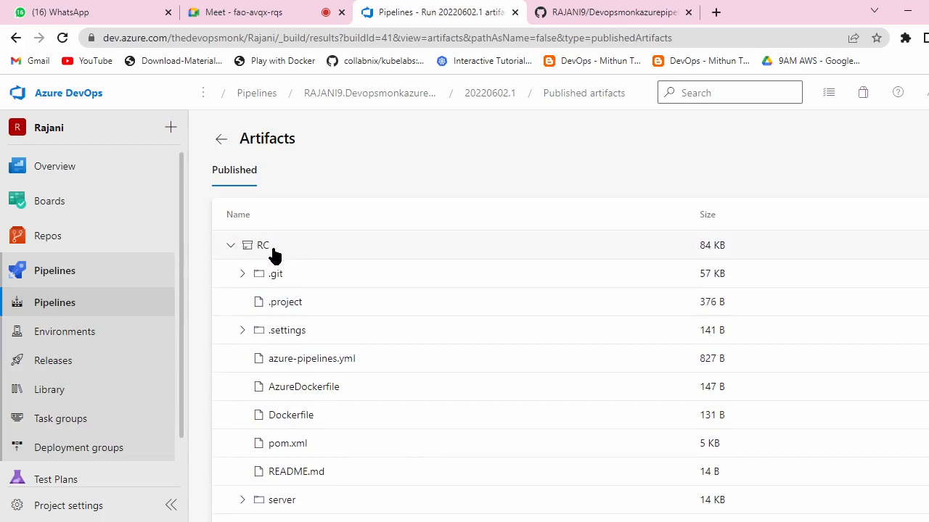
left_click(605, 11)
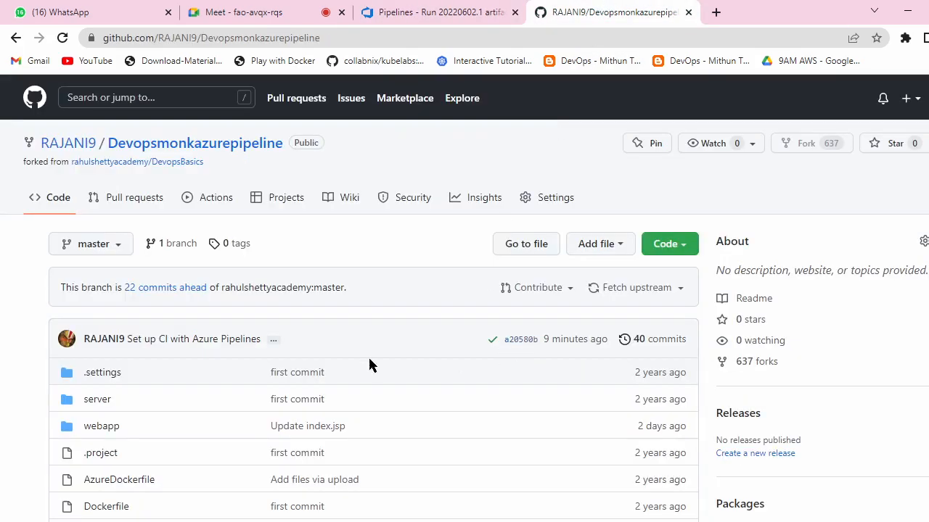
Step: Highlight the ArtifactName: 'RC' line in azure-pipelines.yml, then return to Azure DevOps artifacts
scroll(174, 285, "down", 5)
left_click(110, 272)
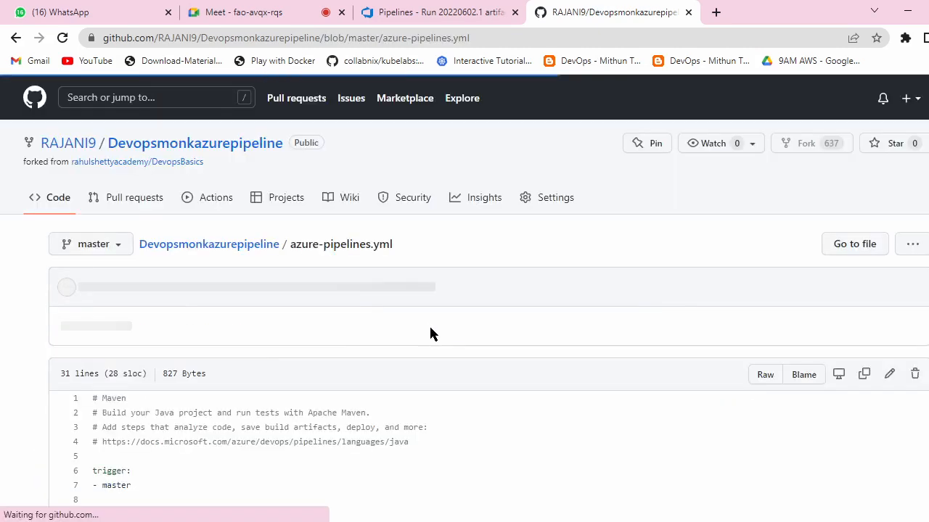
scroll(381, 374, "down", 5)
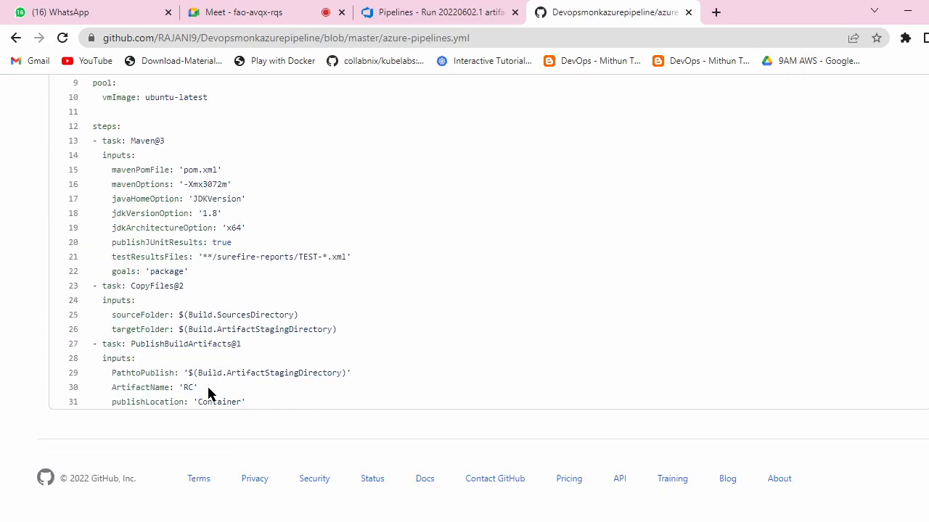
left_click_drag(207, 392, 98, 389)
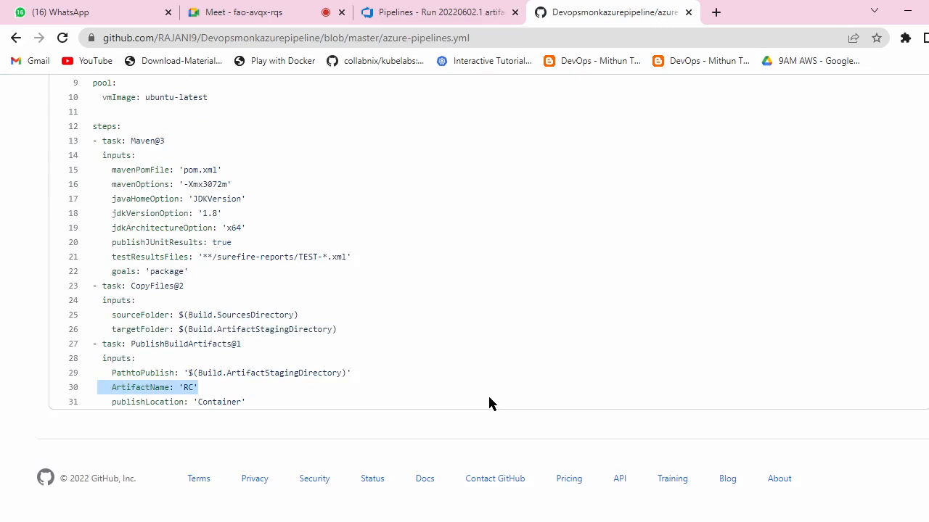
left_click(398, 13)
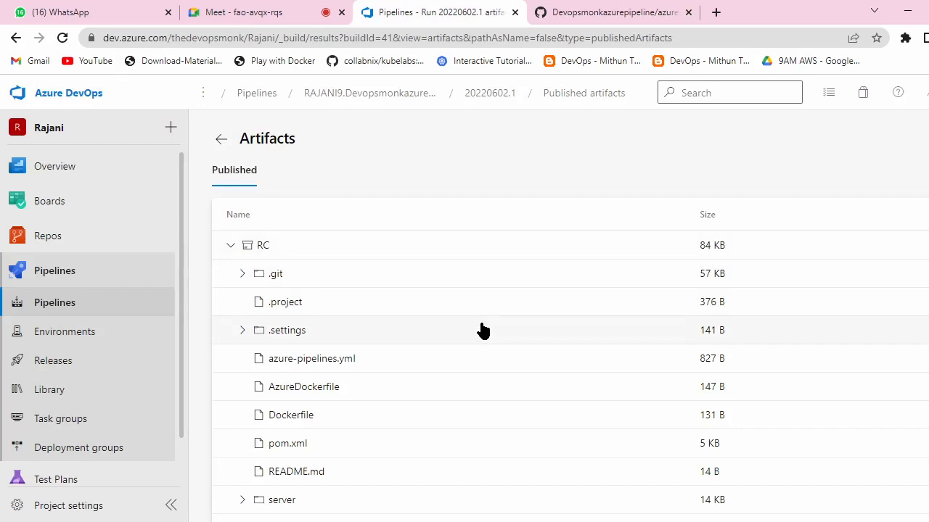
Step: Start a new release pipeline under Pipelines > Releases and duplicate its browser tab
left_click(255, 94)
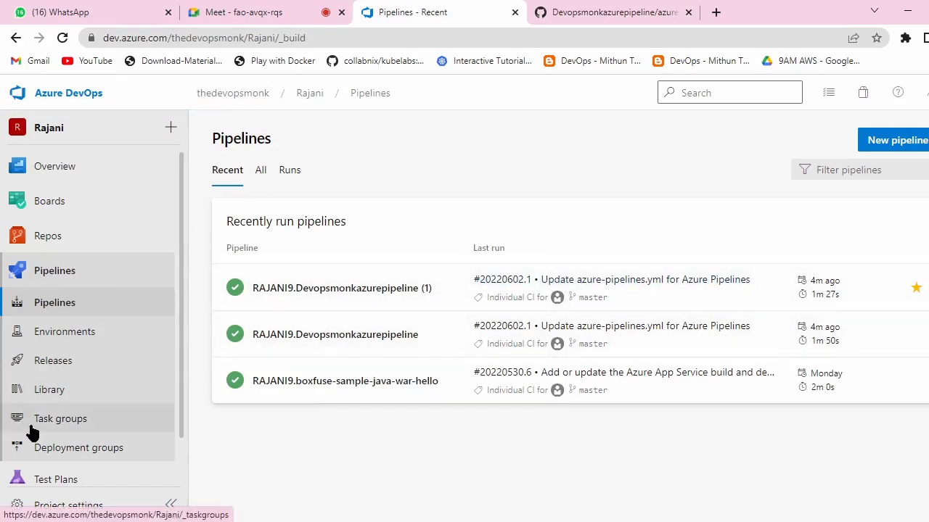
left_click(66, 365)
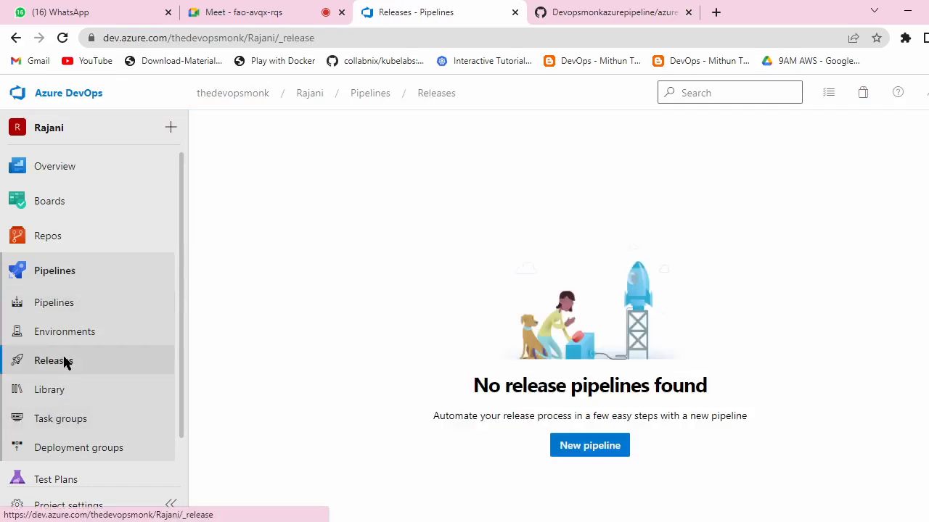
left_click(625, 447)
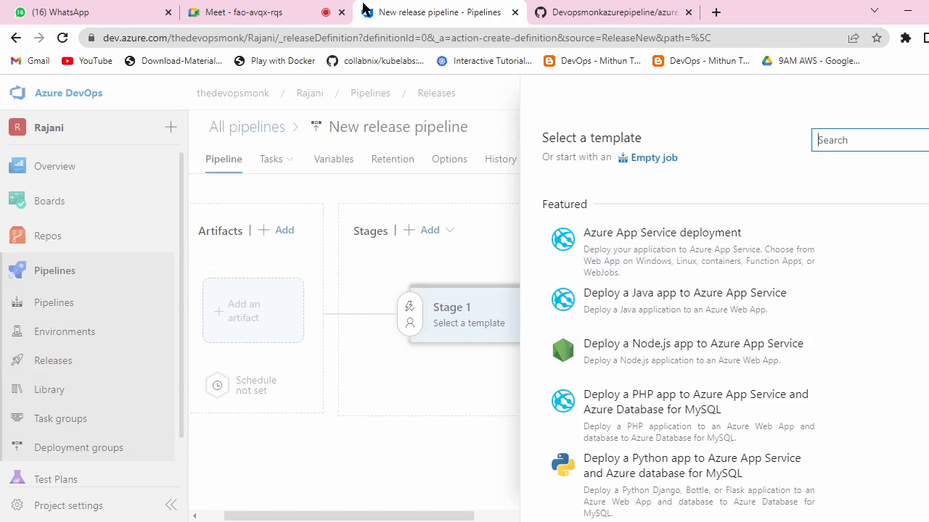
right_click(408, 7)
left_click(442, 111)
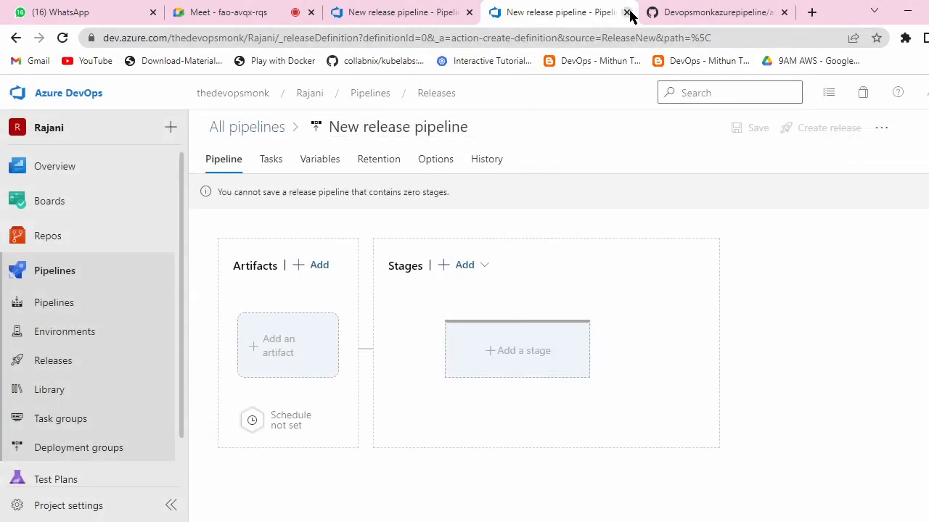
Step: Search Google for 'azure portal', leaving the unsaved pipeline draft, and open portal.azure.com
left_click(608, 42)
key("BackSpace")
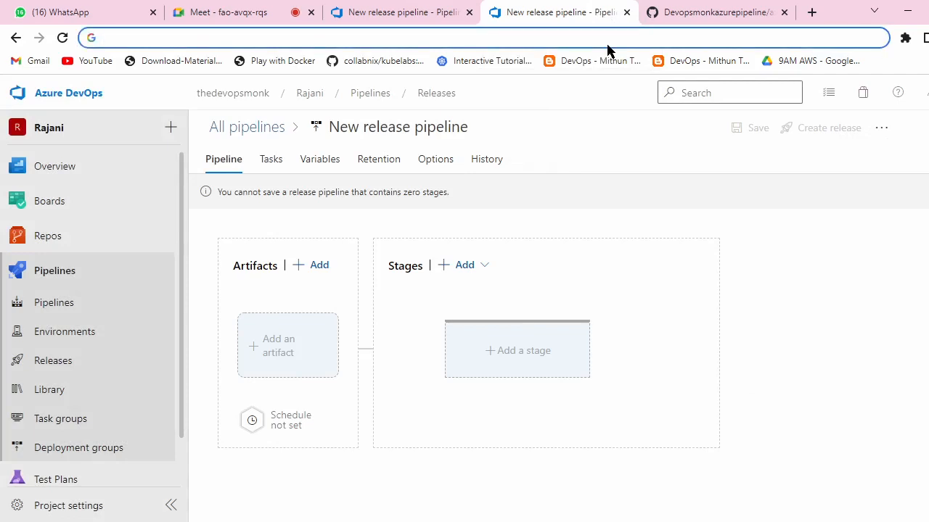
type("azure po")
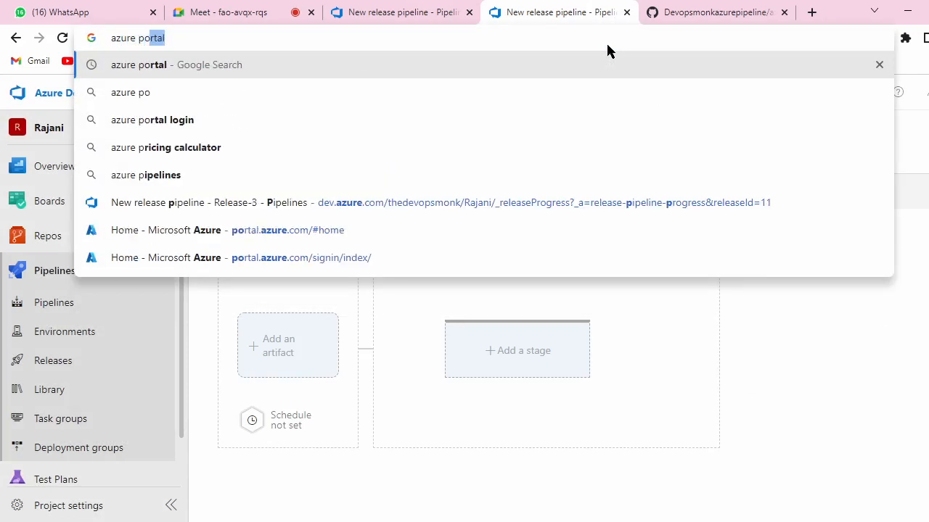
type("rtal")
key("Return")
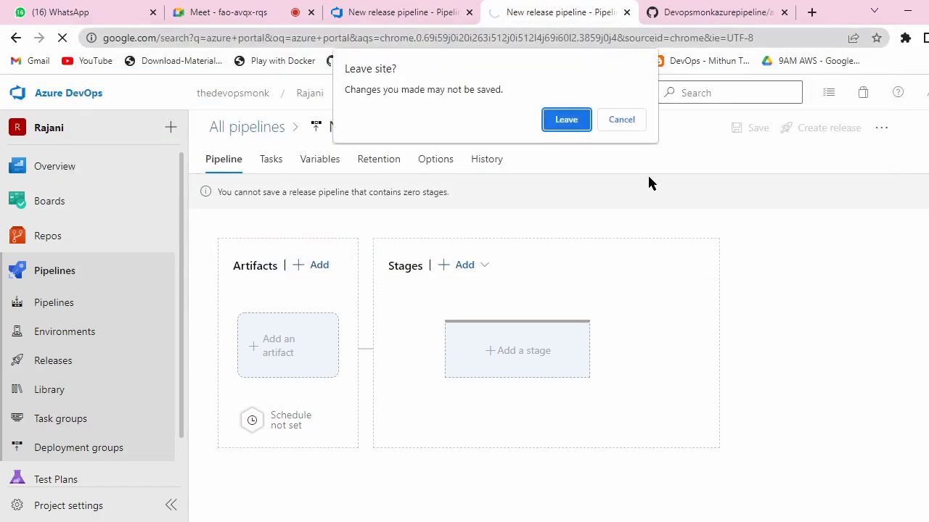
left_click(564, 120)
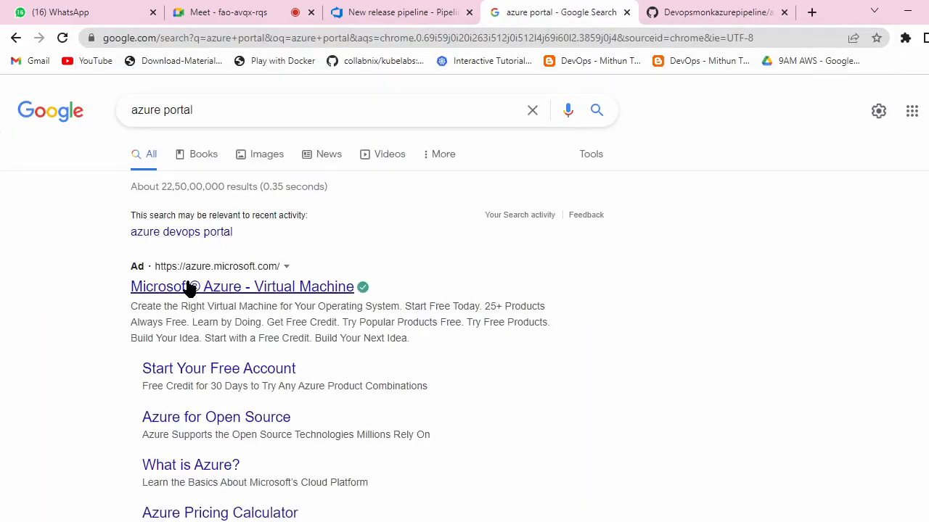
scroll(240, 330, "down", 2)
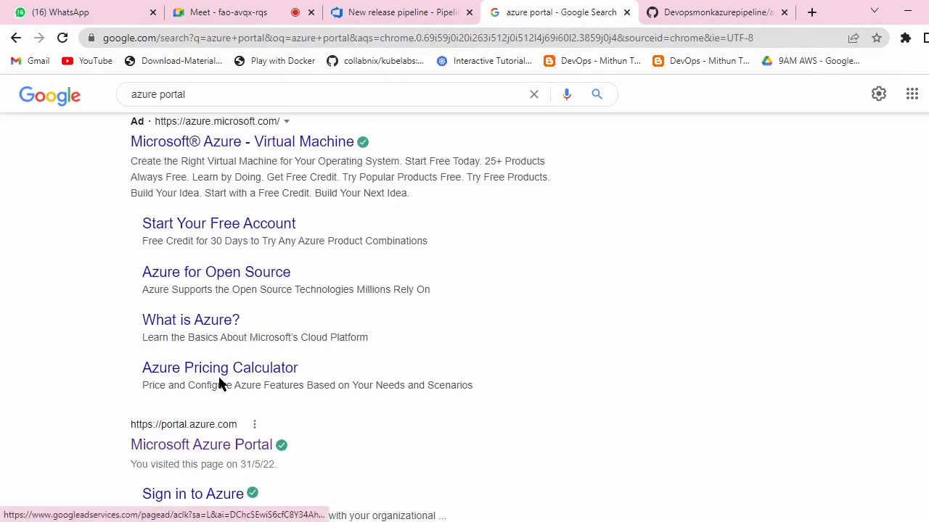
scroll(220, 384, "down", 3)
left_click(238, 228)
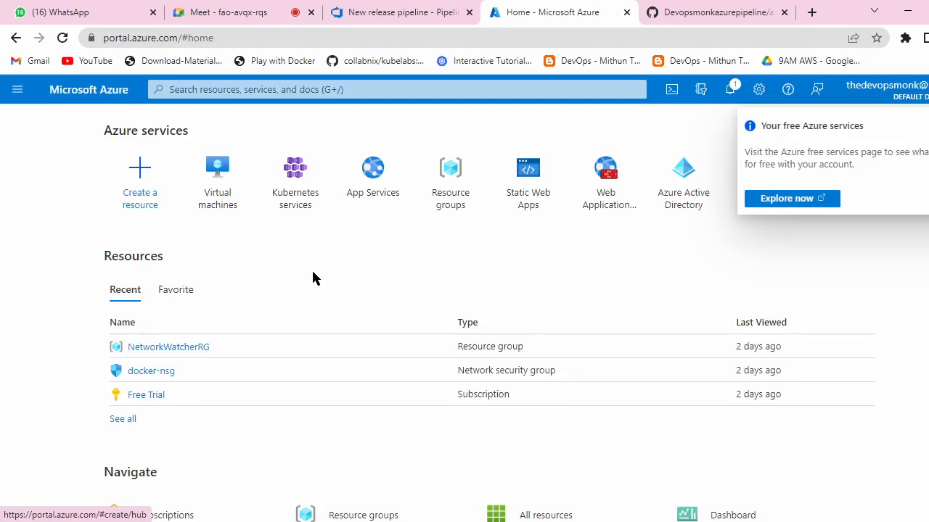
Step: Start a new App Service in resource group NetworkWatcherRG with web app name 'monkd'
left_click(373, 193)
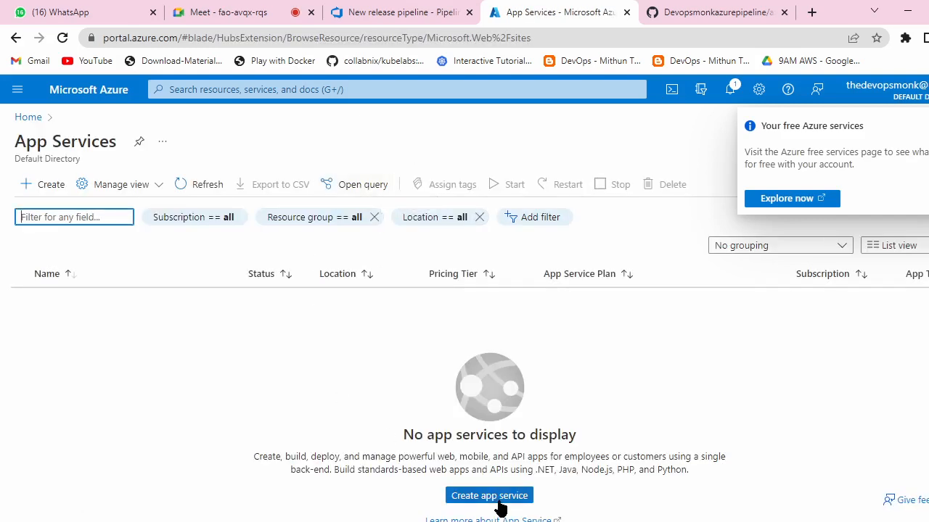
left_click(499, 500)
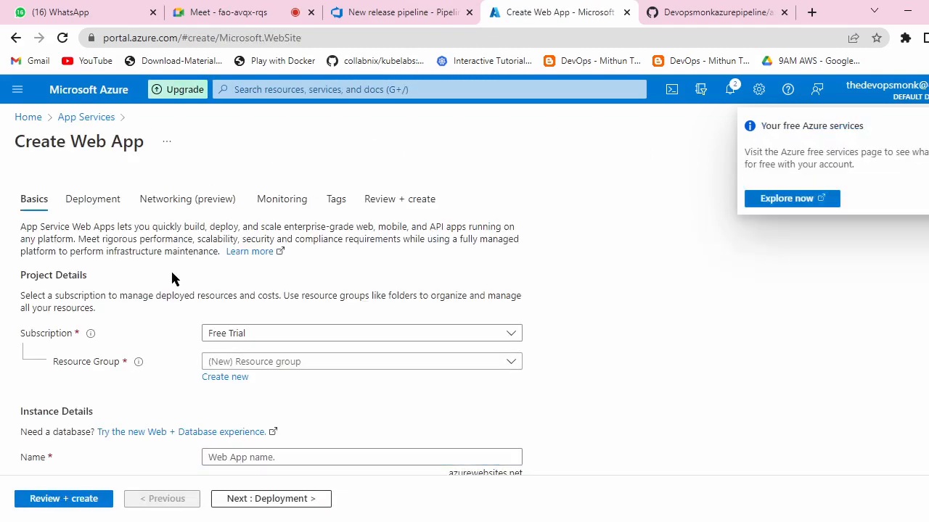
scroll(428, 282, "down", 1)
left_click(508, 290)
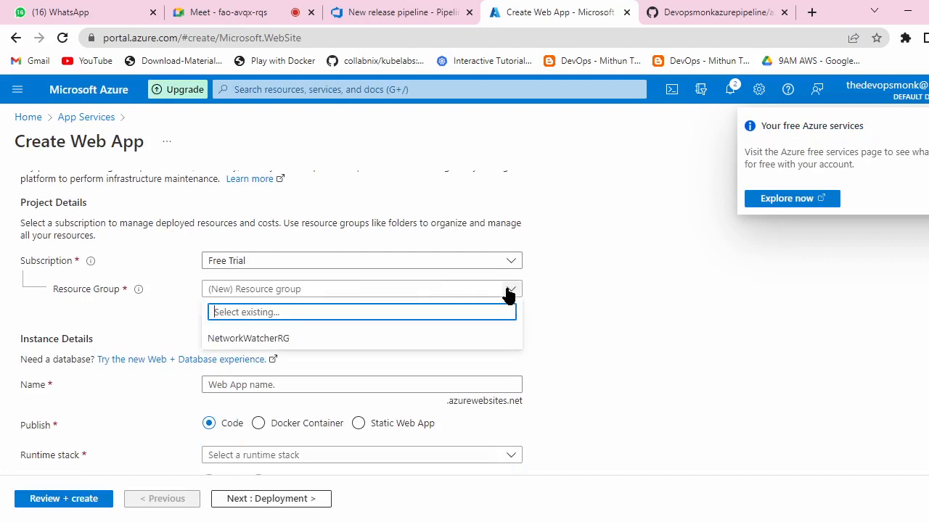
left_click(251, 341)
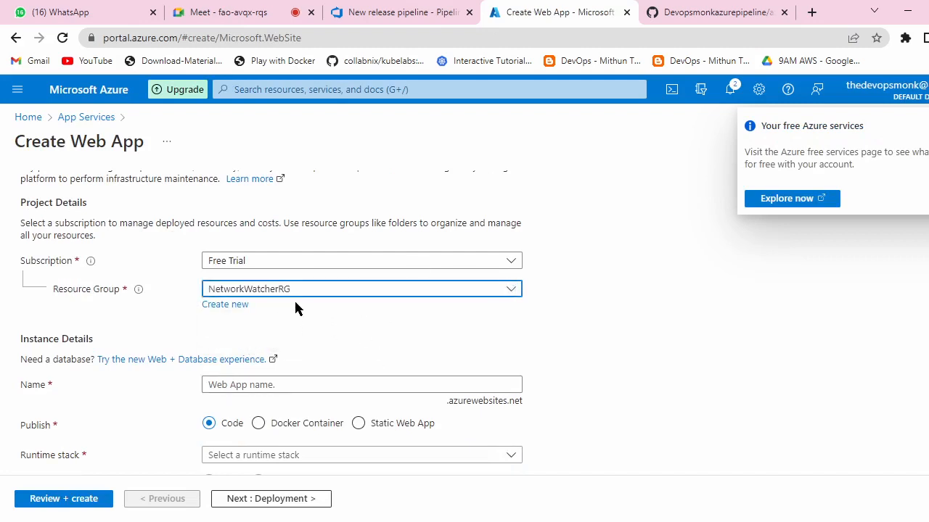
scroll(305, 305, "down", 1)
left_click(280, 311)
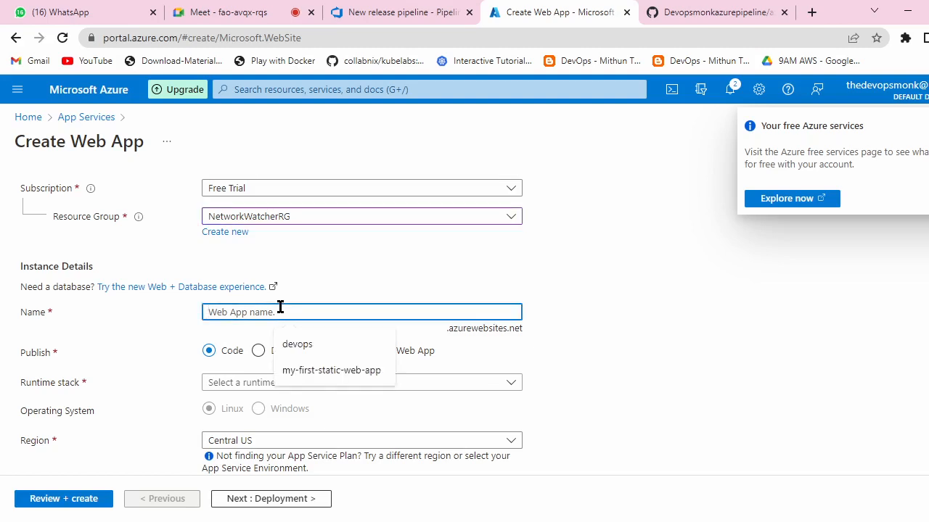
type("monkd")
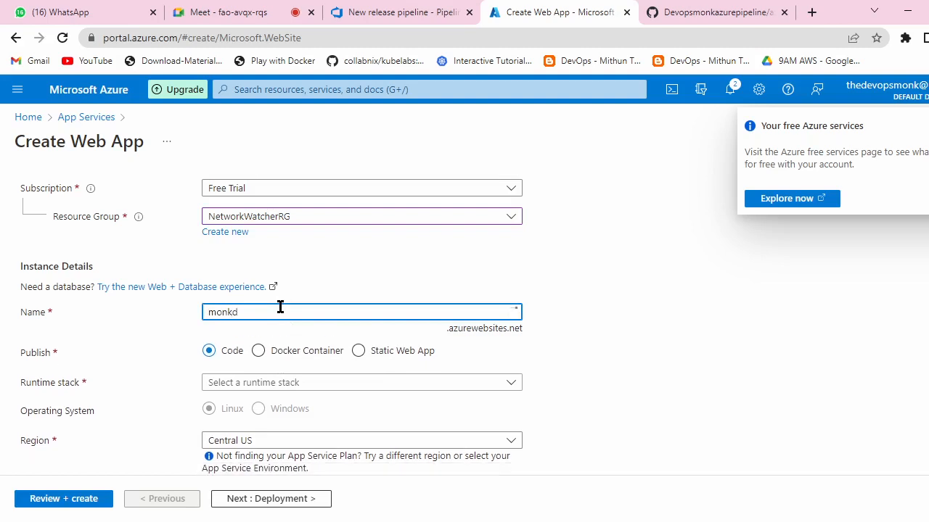
scroll(338, 270, "down", 1)
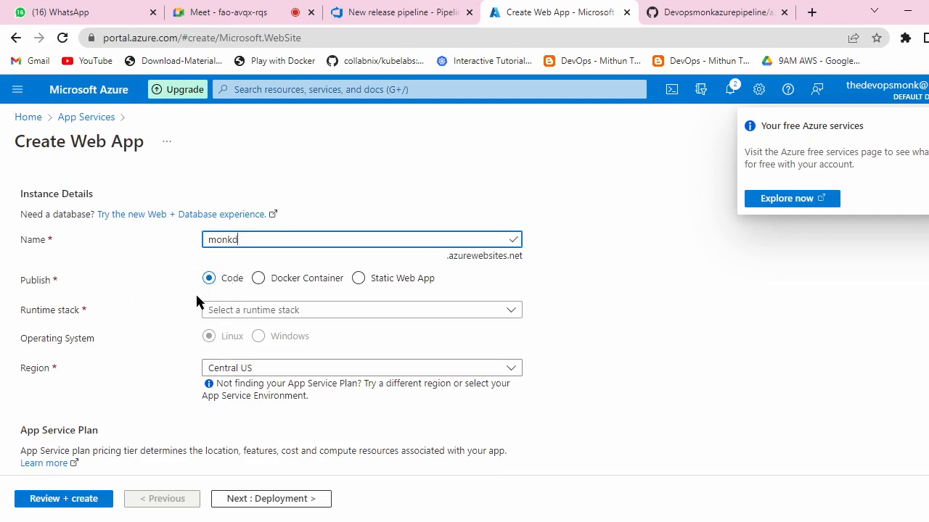
Step: Set the runtime stack to Java 8 with Apache Tomcat 9.0 as the web server
left_click(508, 312)
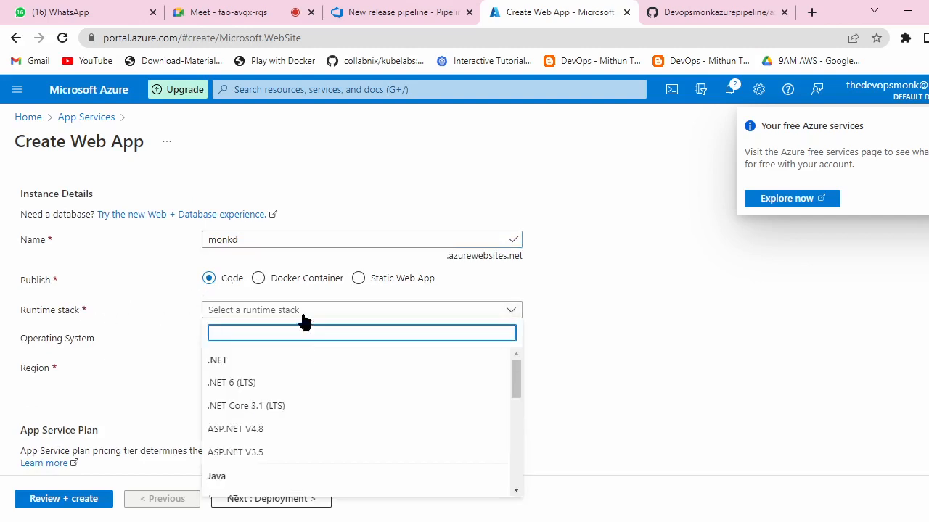
scroll(301, 383, "down", 3)
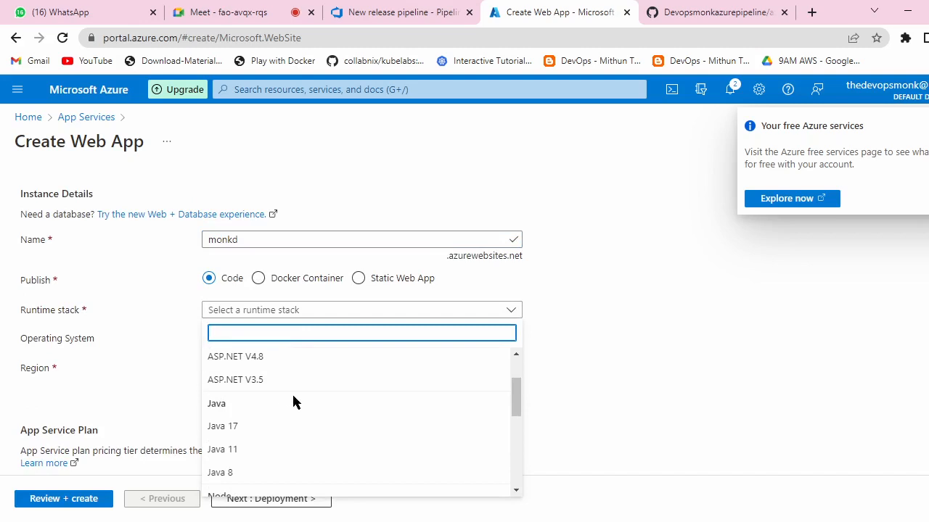
left_click(236, 473)
left_click(498, 339)
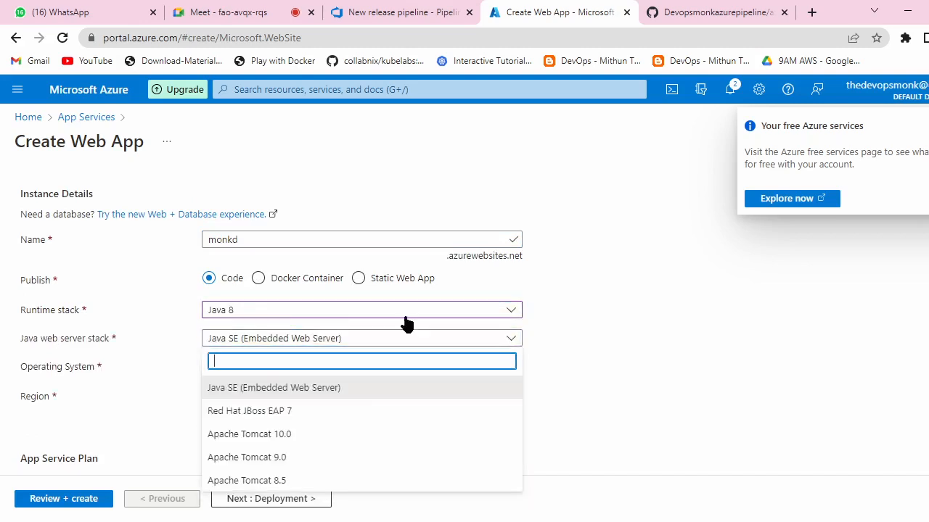
left_click(287, 459)
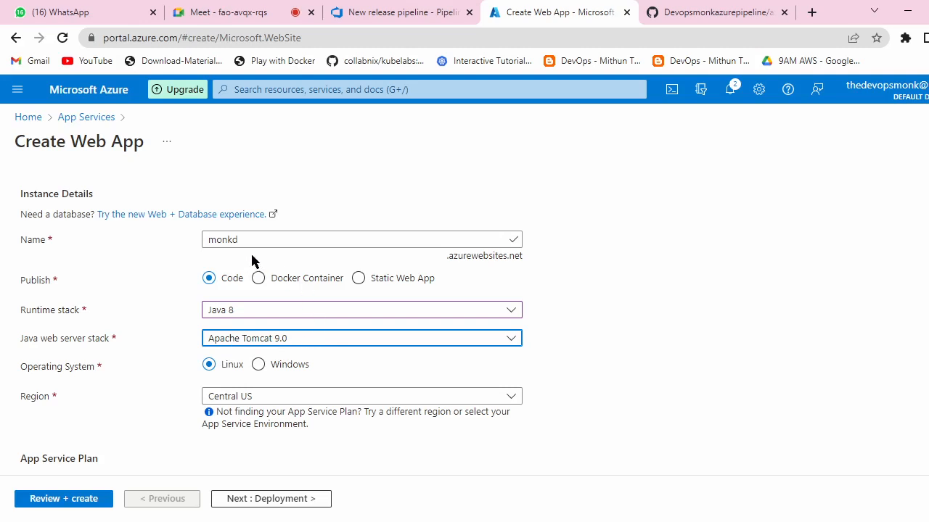
Step: Check the remaining settings (Linux, Central US, Basic B1) and run validation for the review summary
scroll(379, 243, "down", 2)
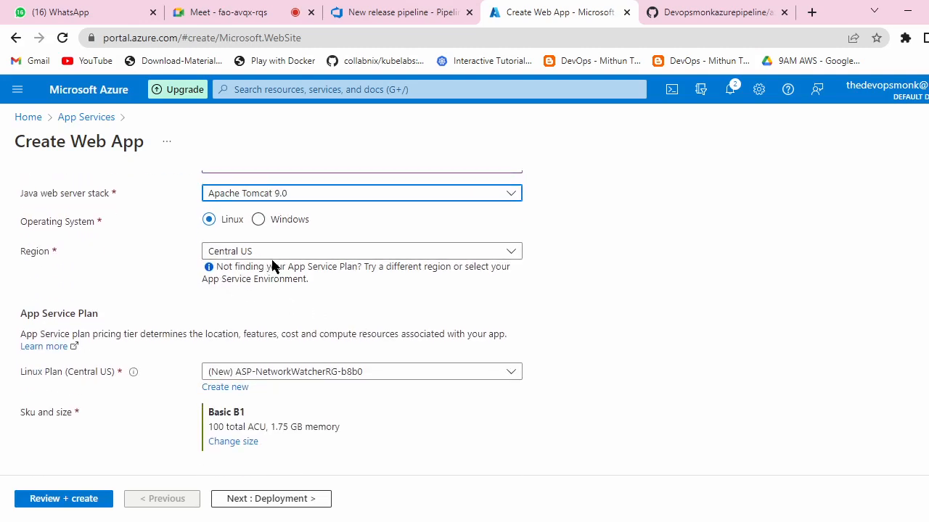
scroll(385, 259, "down", 1)
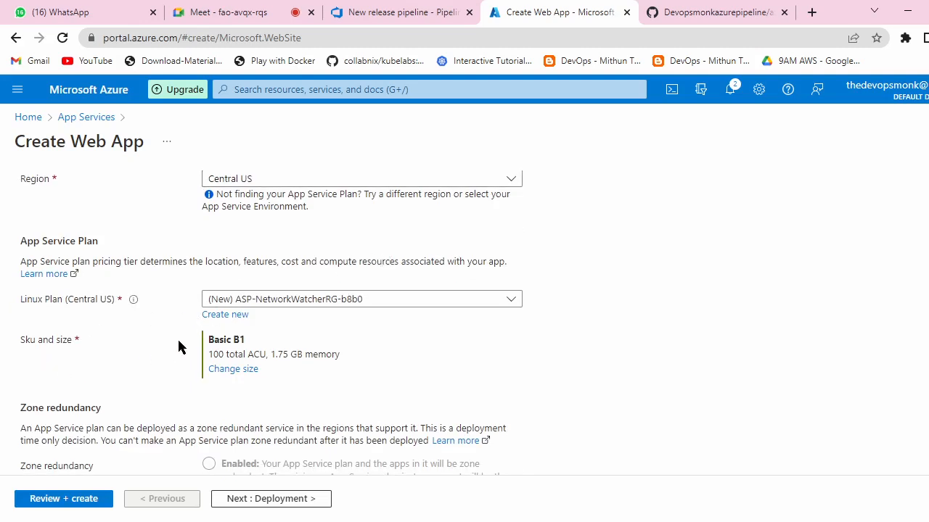
scroll(435, 280, "down", 1)
scroll(437, 275, "down", 1)
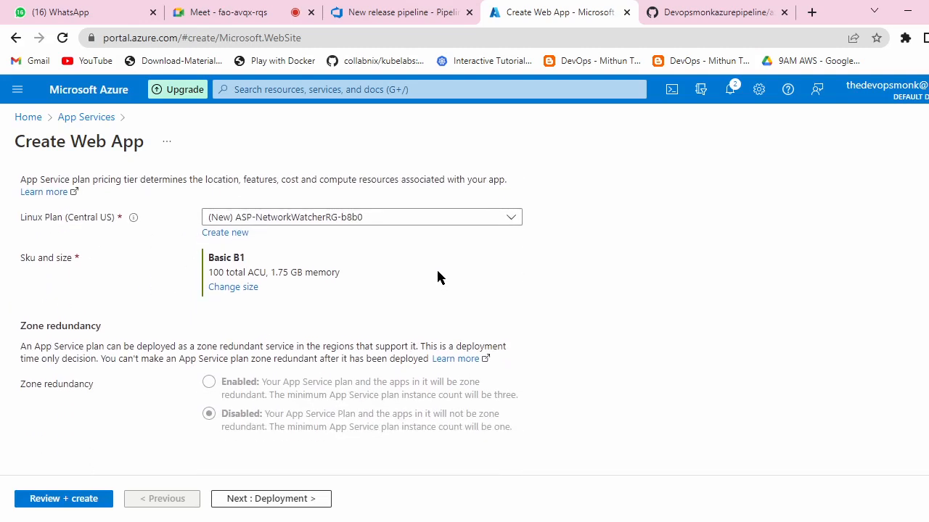
scroll(249, 342, "up", 8)
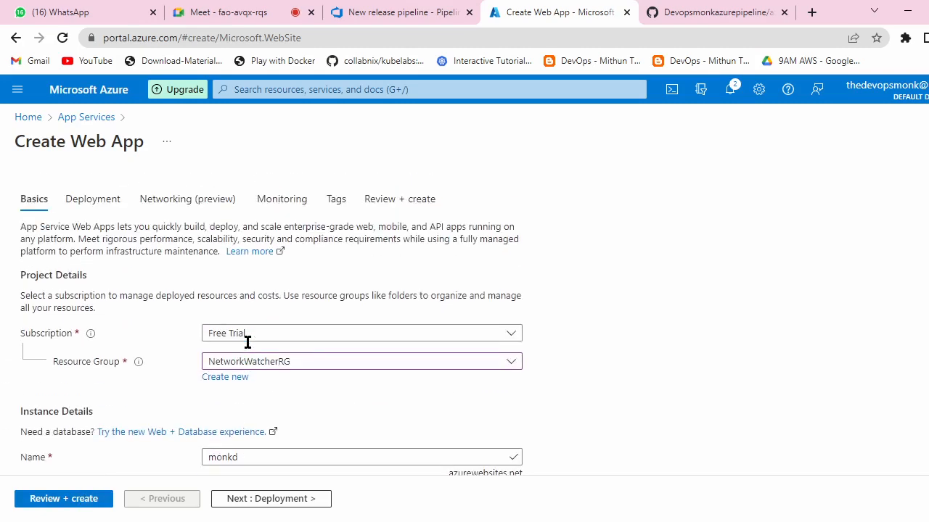
scroll(332, 259, "down", 2)
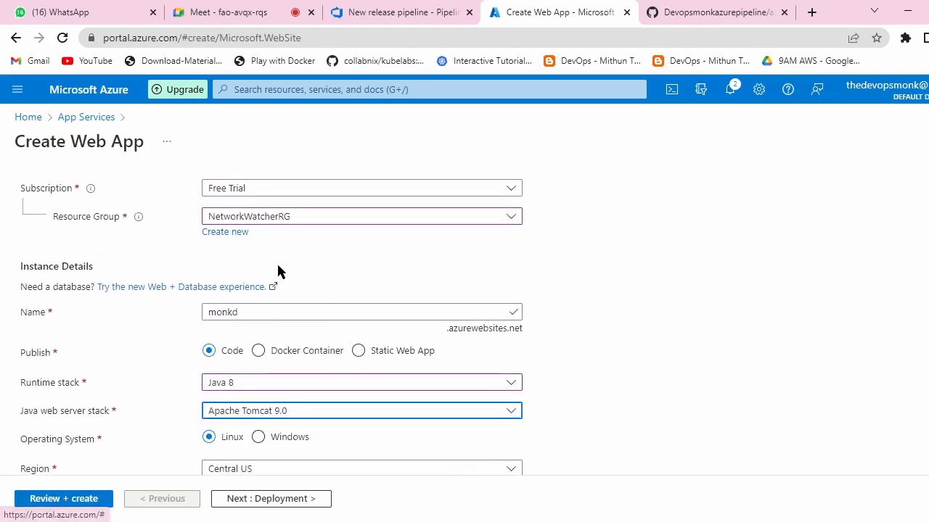
scroll(306, 304, "down", 1)
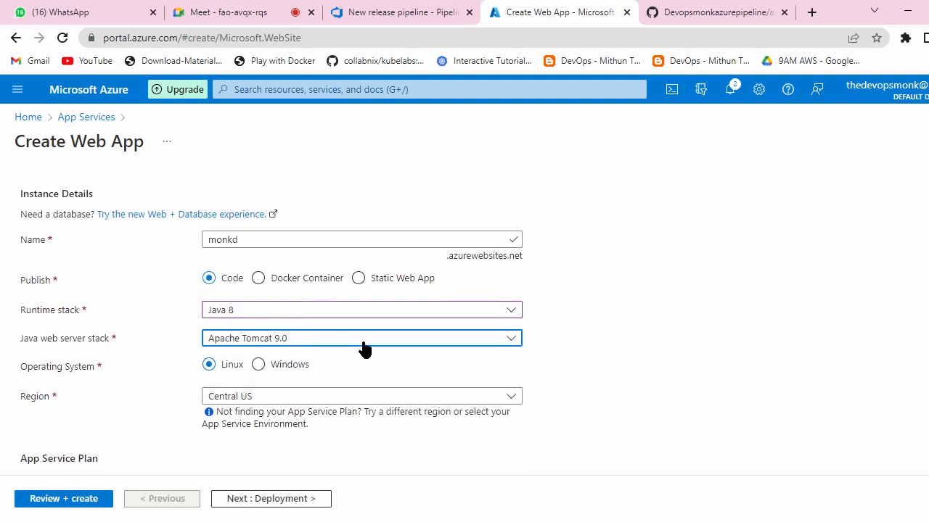
scroll(356, 308, "down", 2)
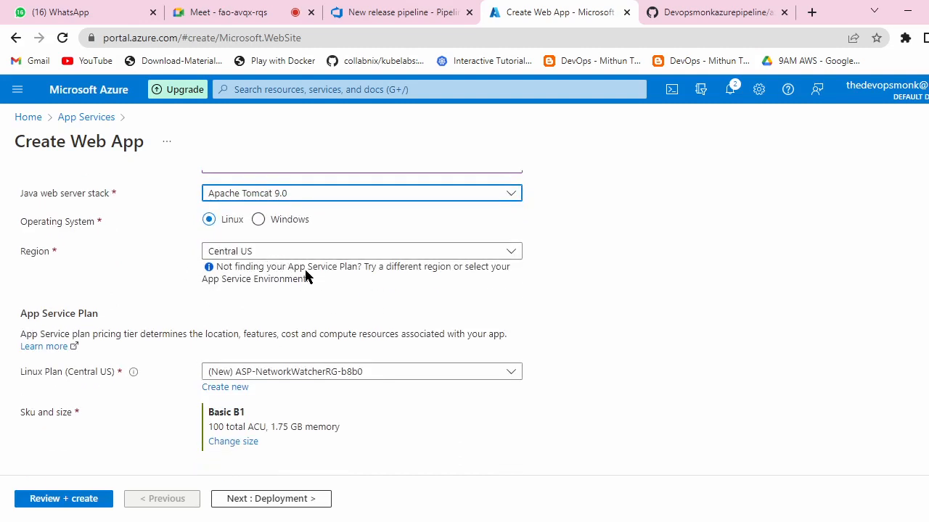
scroll(305, 279, "down", 2)
left_click(77, 499)
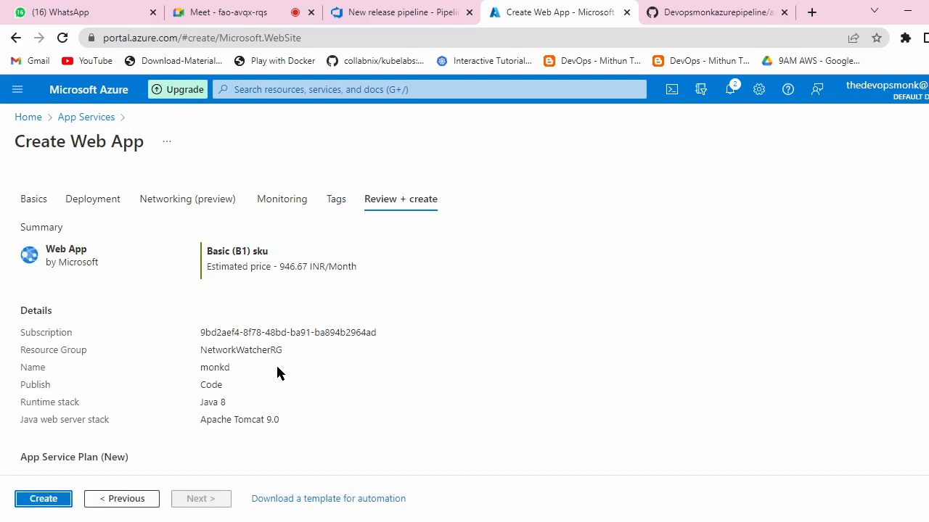
Step: Create the monkd web app and follow deployment until the ASP-NetworkWatcherRG-b8b0 plan shows OK
left_click(51, 498)
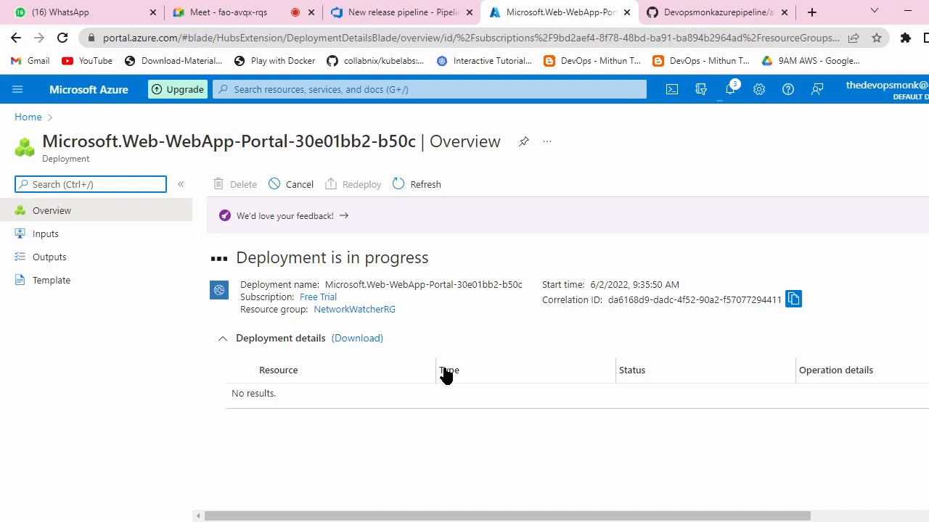
left_click(445, 371)
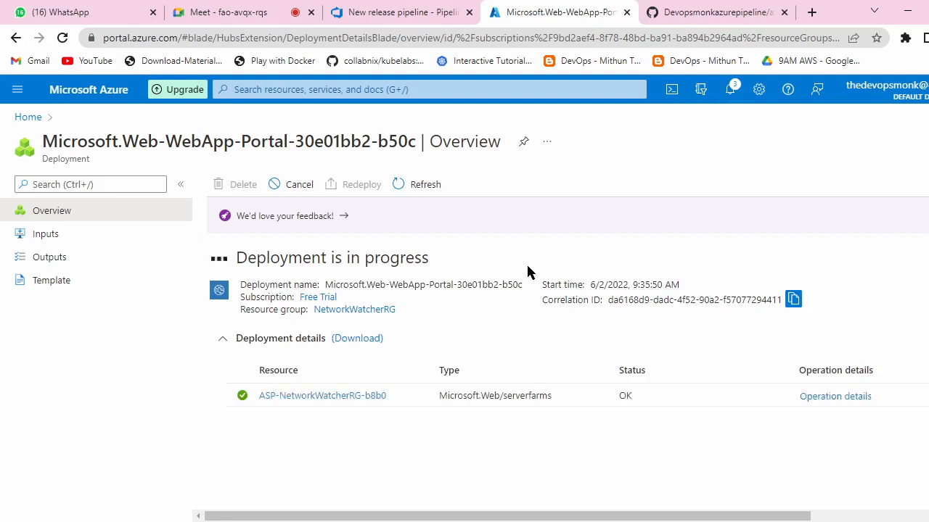
Step: Inspect the ASP-NetworkWatcherRG-b8b0 plan (Ready, B1, Linux), then return to the empty App Services list
left_click(296, 397)
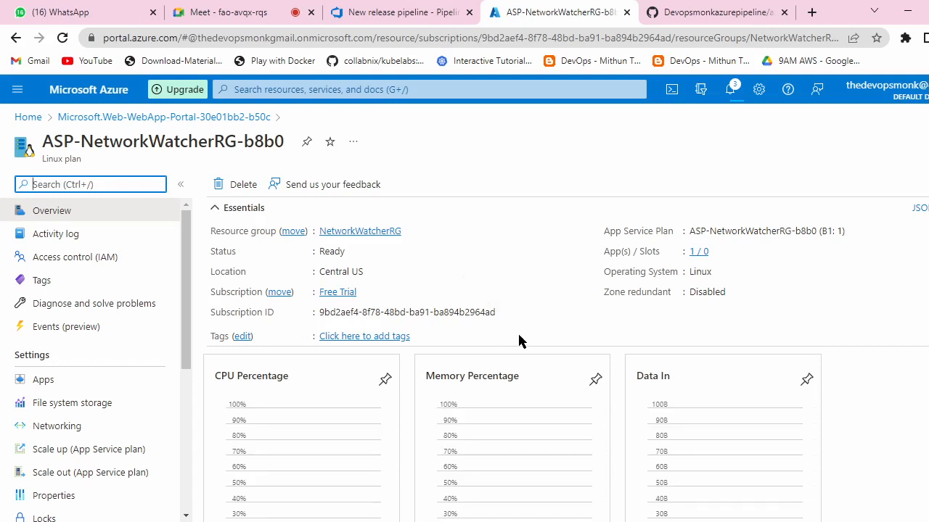
scroll(519, 341, "down", 2)
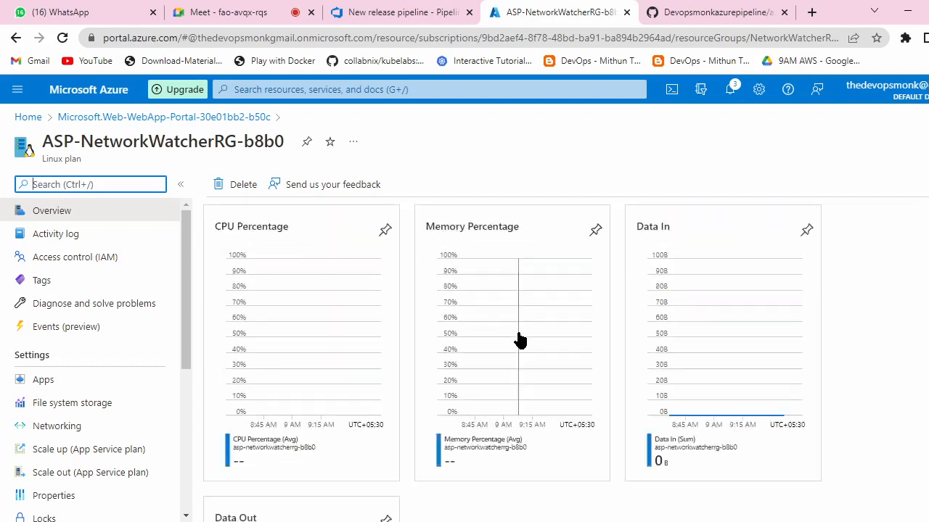
scroll(519, 340, "up", 2)
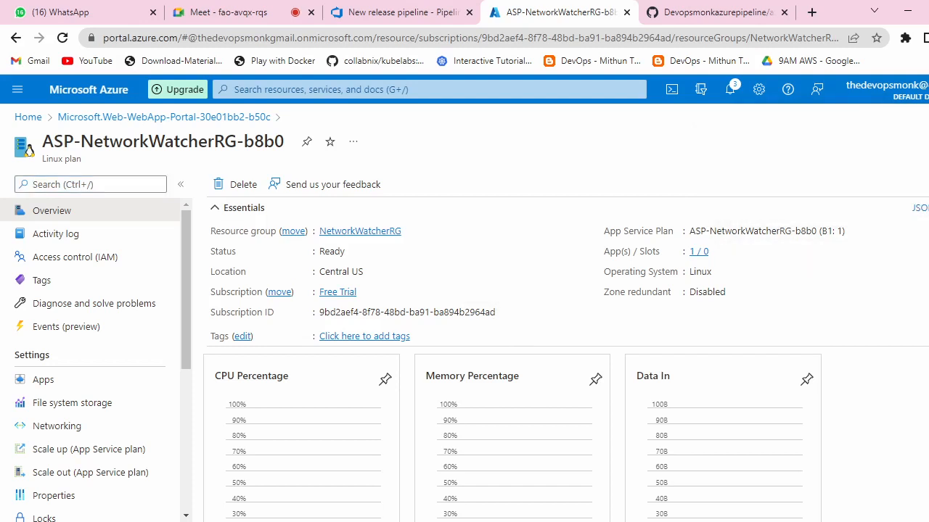
left_click(62, 39)
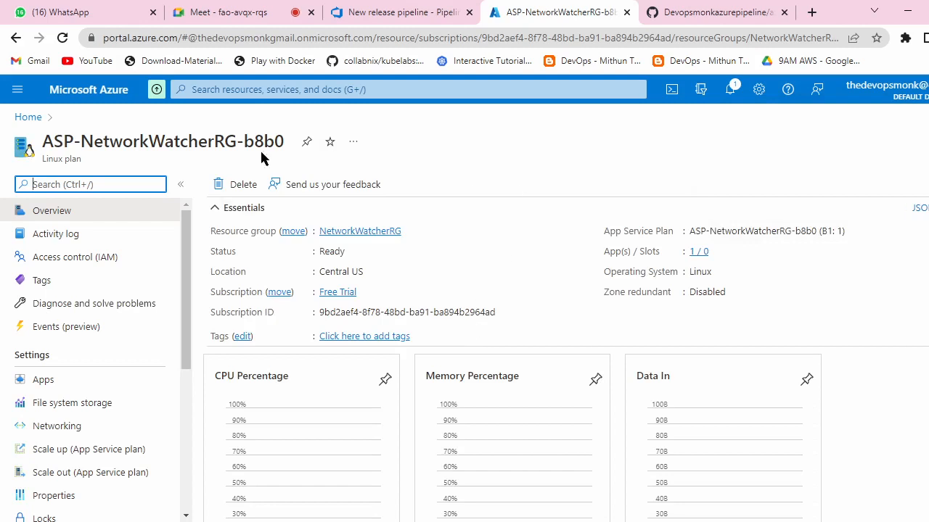
left_click(28, 117)
left_click(214, 195)
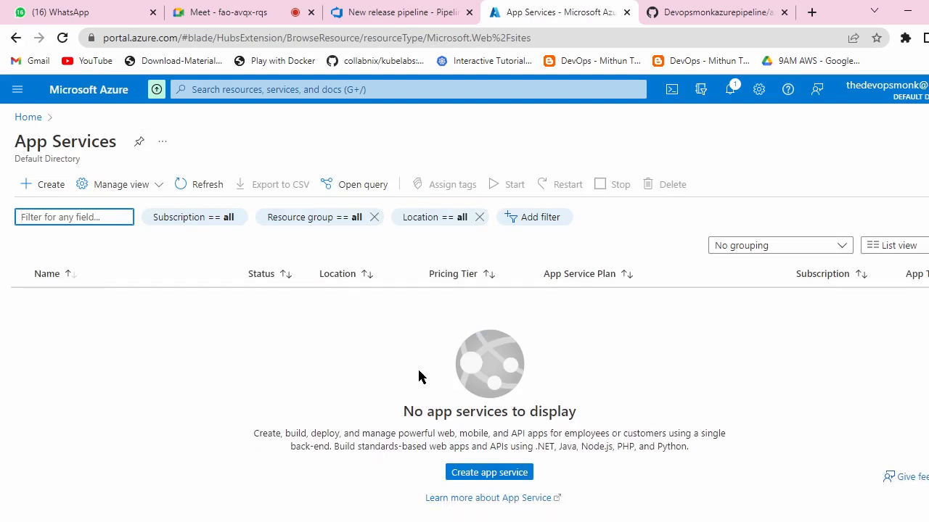
Step: Go back through Azure Home to App Services and open the Running monkd web app
left_click(17, 39)
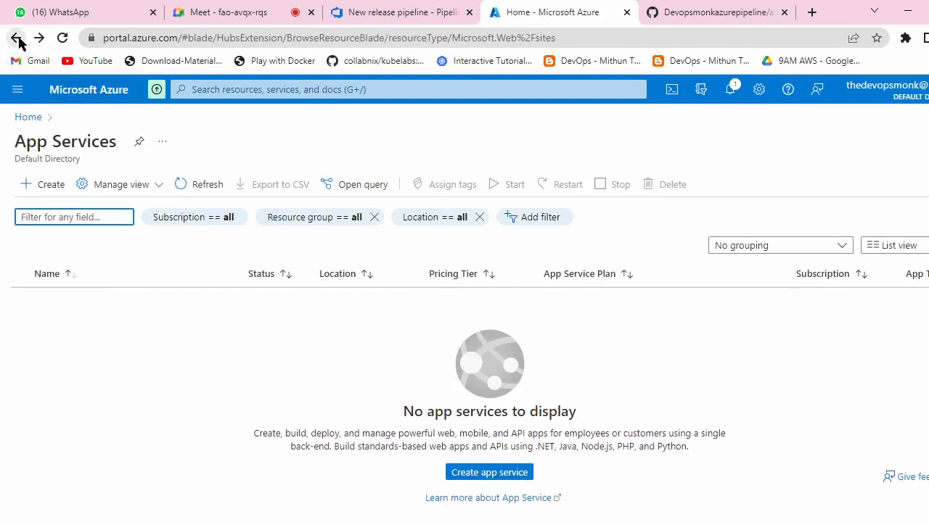
left_click(40, 121)
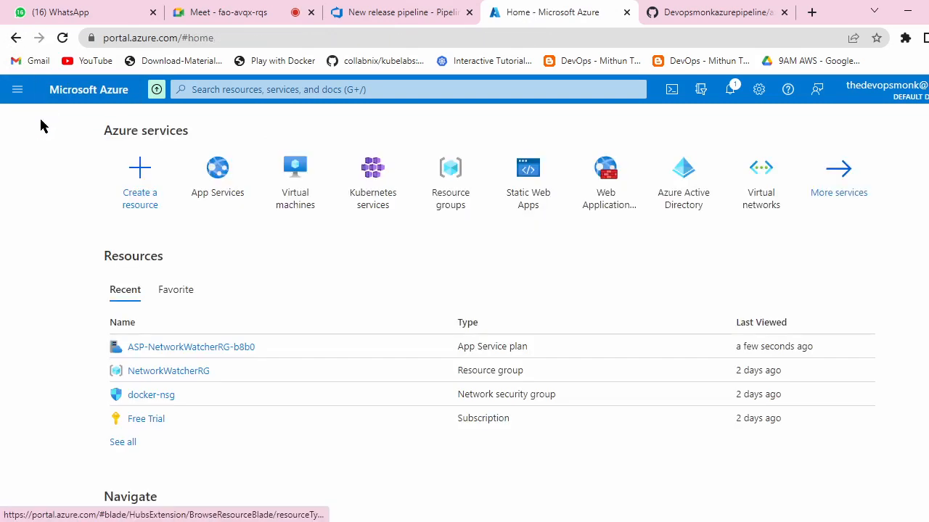
mouse_move(233, 188)
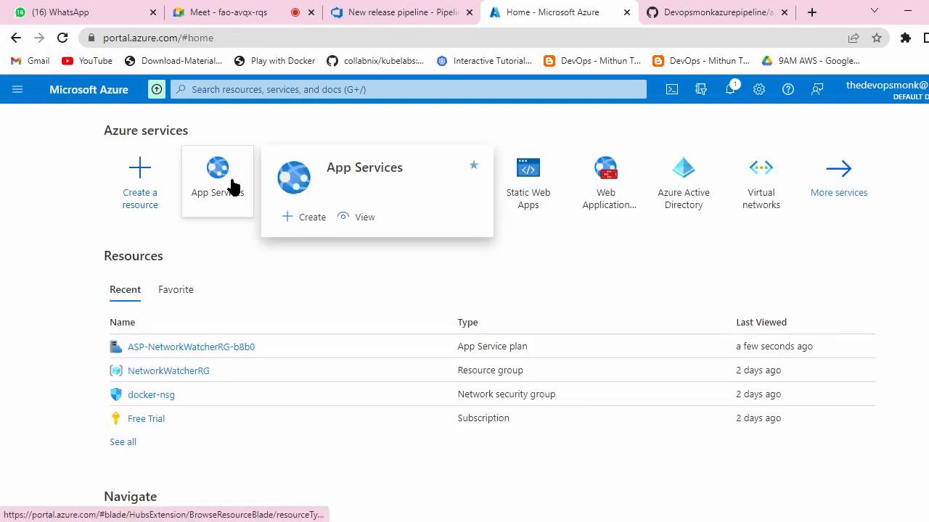
left_click(232, 185)
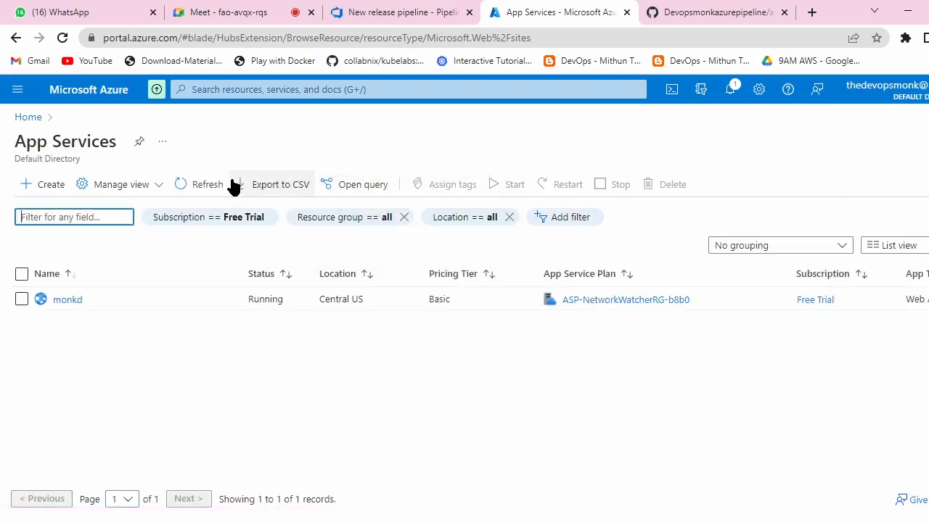
left_click(69, 301)
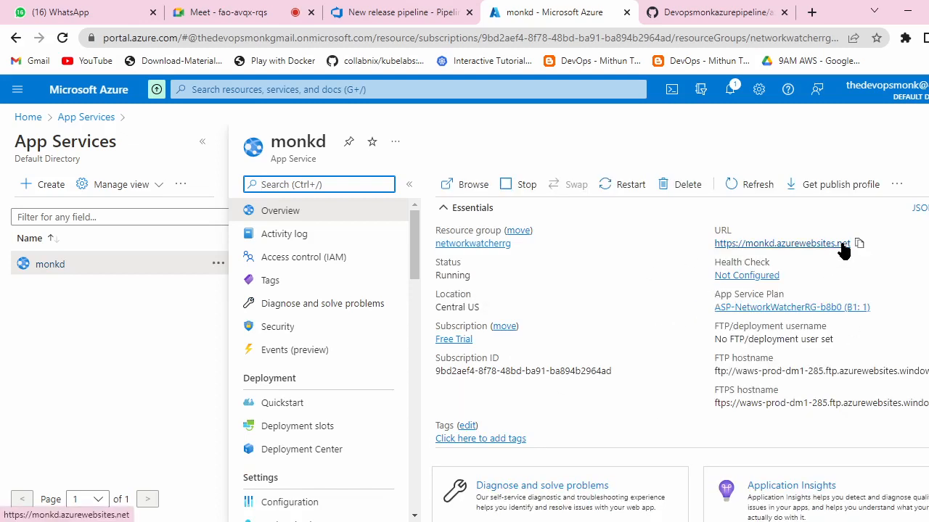
left_click(835, 244)
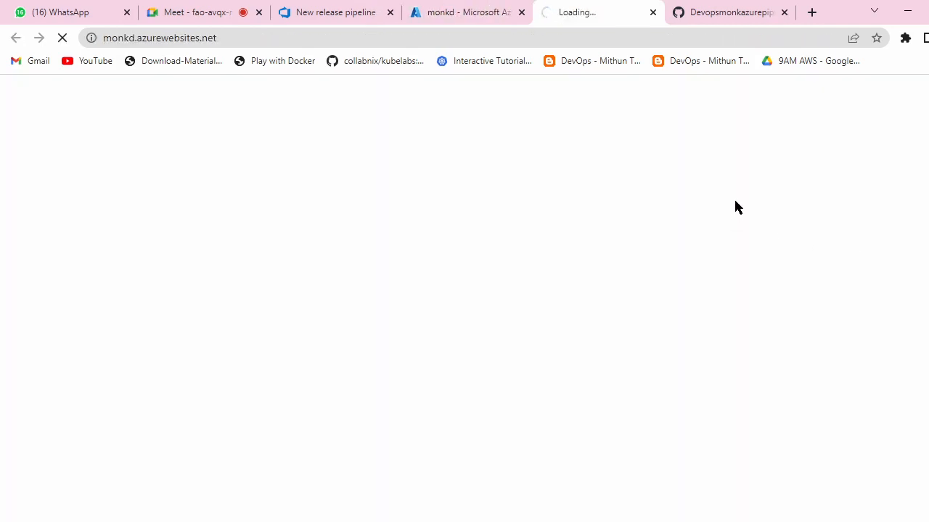
left_click(504, 13)
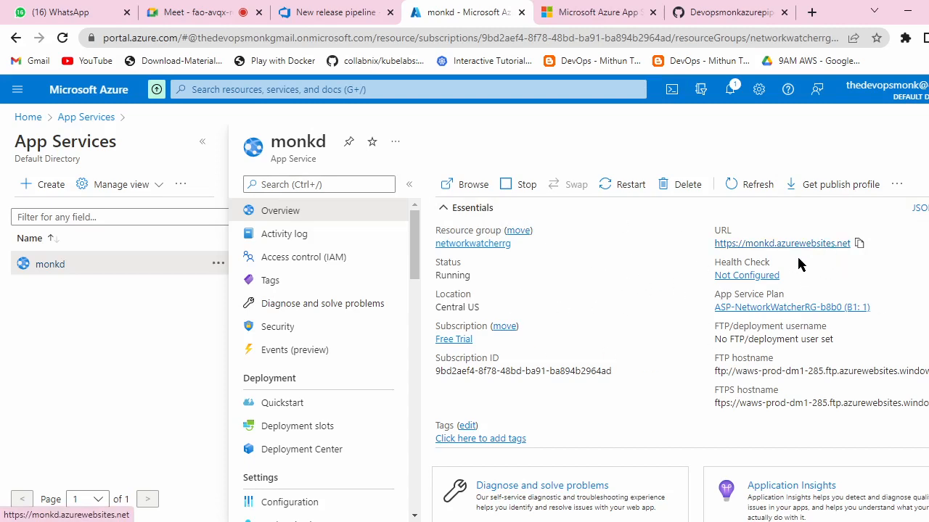
left_click(551, 7)
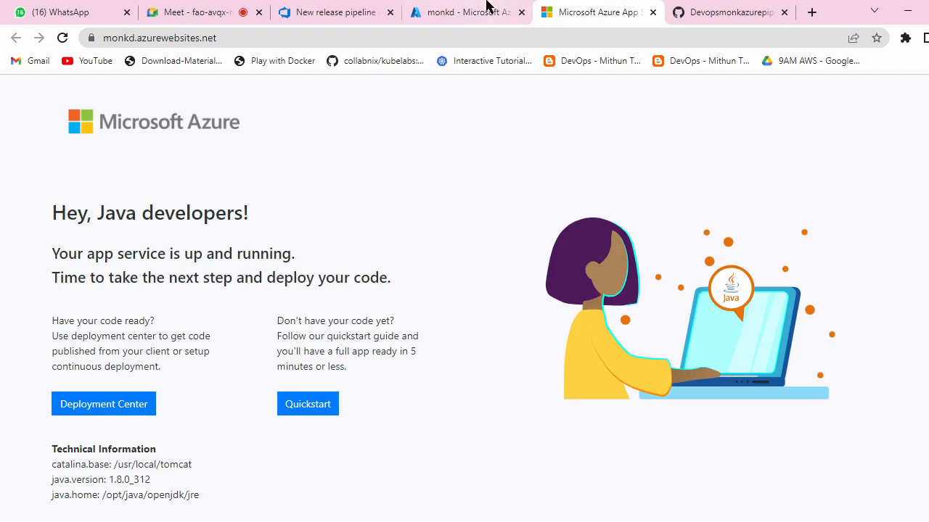
left_click(443, 13)
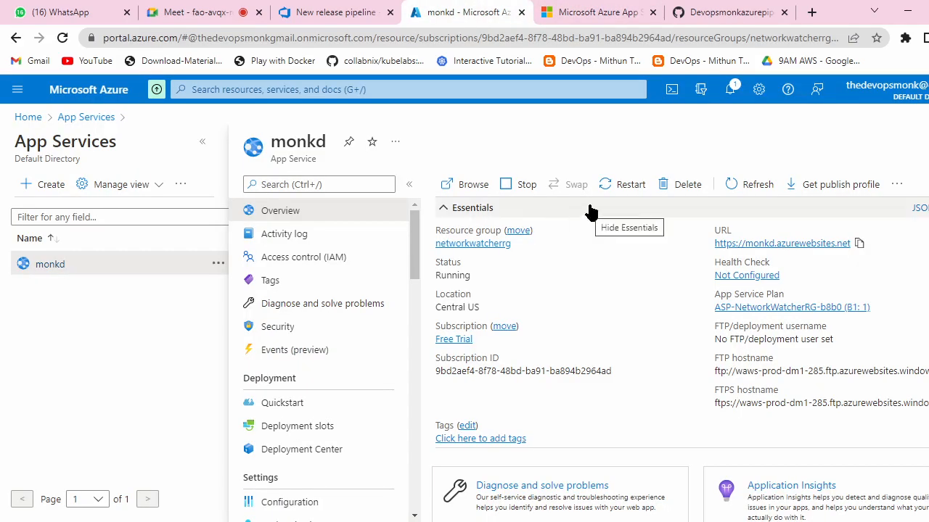
Step: Apply the Azure App Service deployment template to Stage 1 of the new release pipeline
left_click(365, 11)
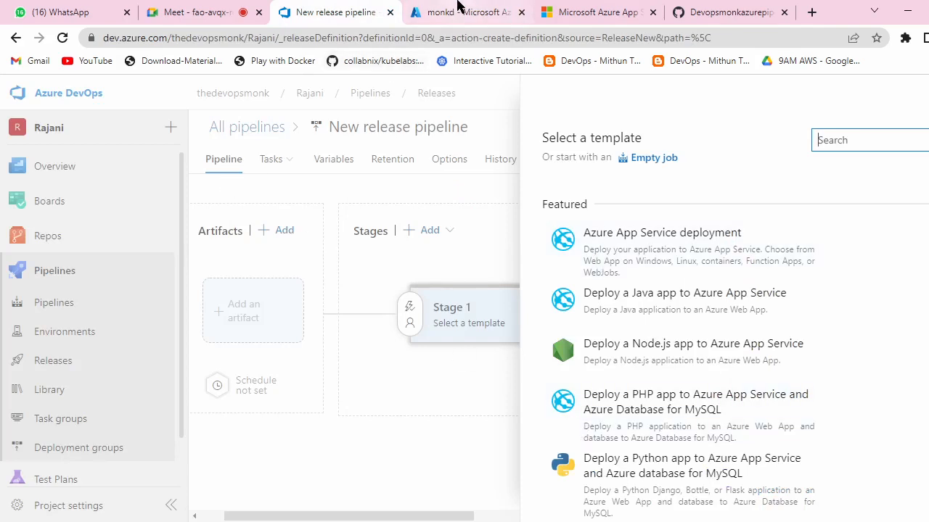
left_click(458, 8)
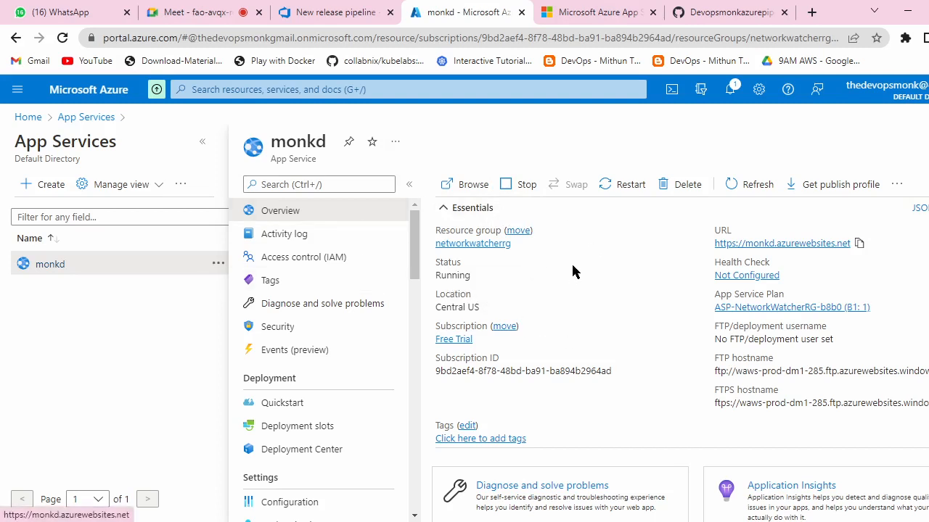
left_click(330, 13)
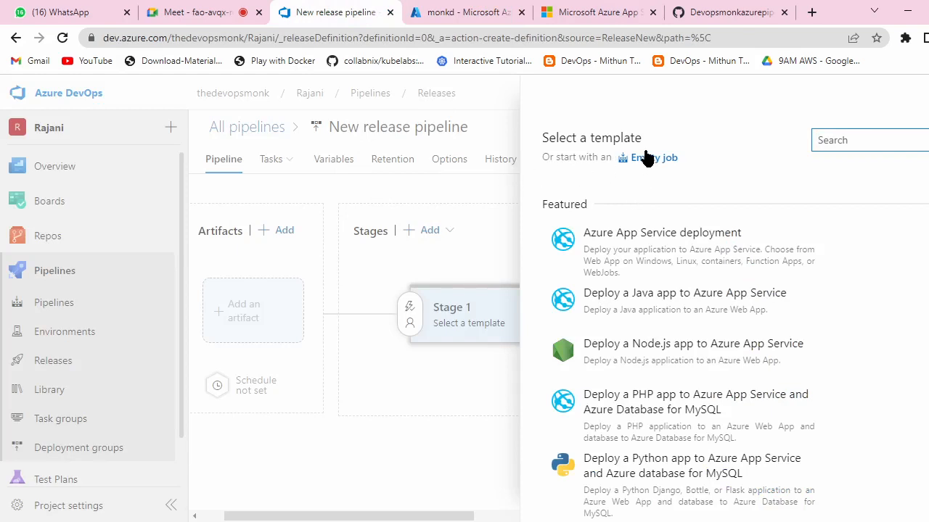
mouse_move(582, 260)
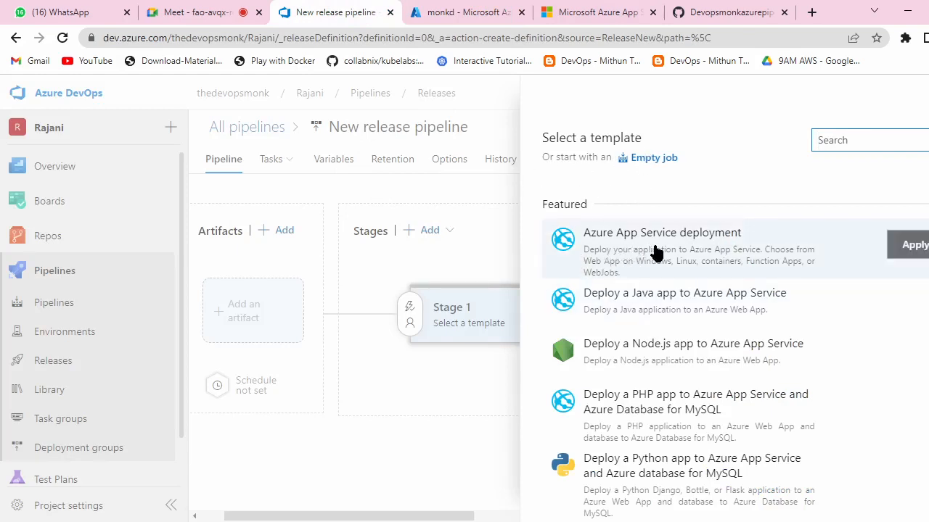
left_click(740, 253)
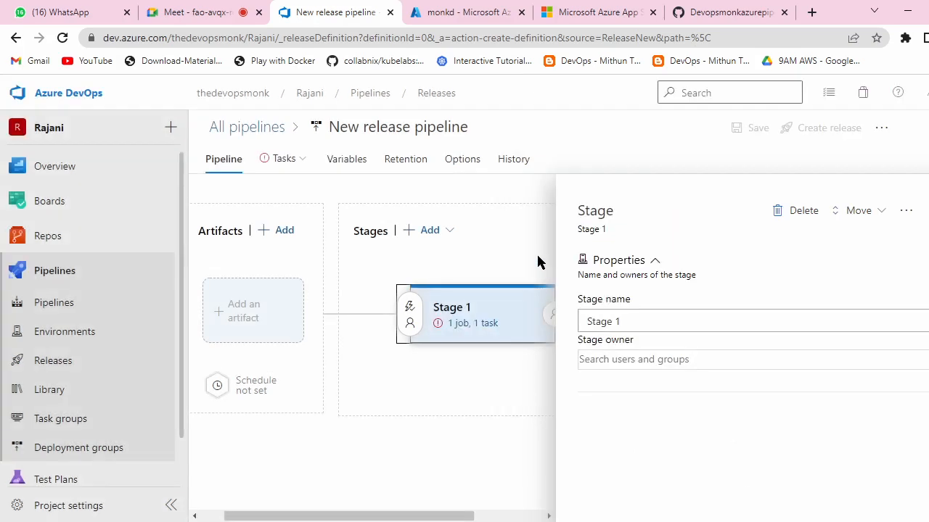
Step: Replace the stage name 'Stage 1' with 'Deployment' and close the stage properties panel
left_click(635, 323)
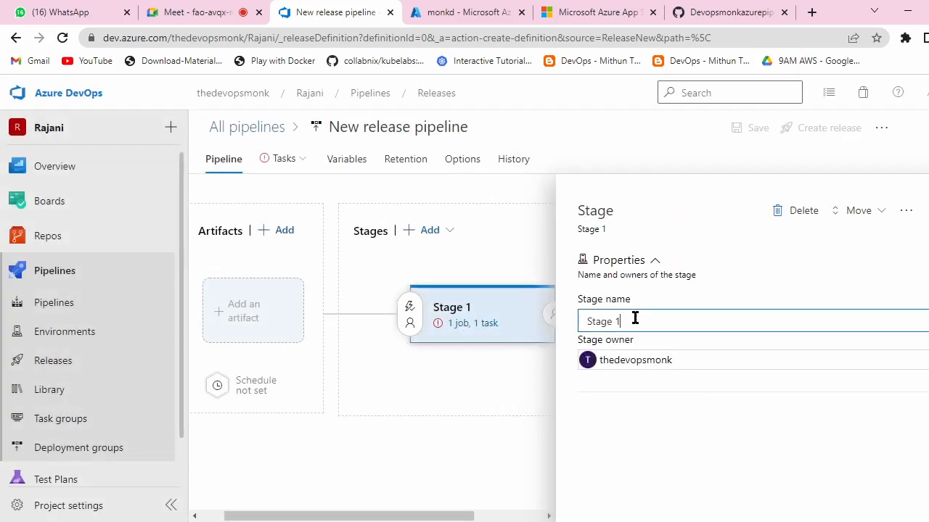
left_click_drag(634, 317, 580, 322)
key("BackSpace")
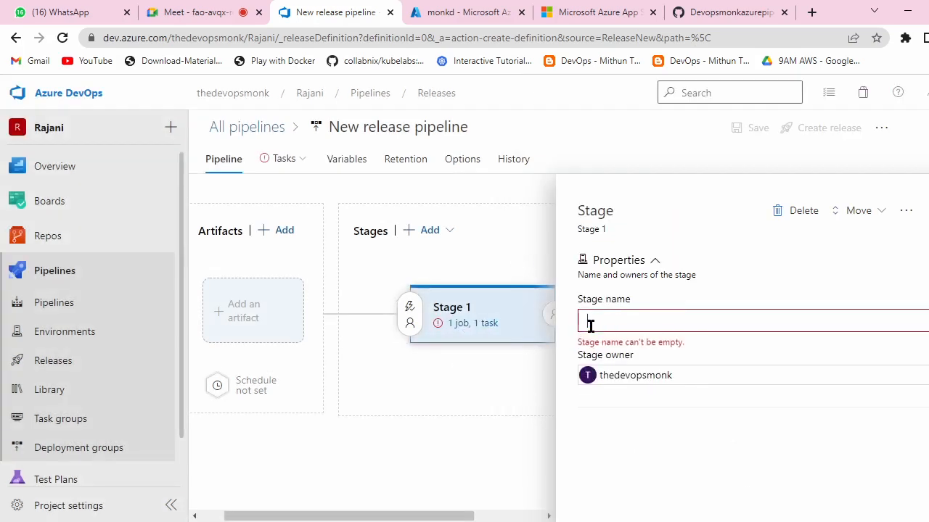
type("Deployment")
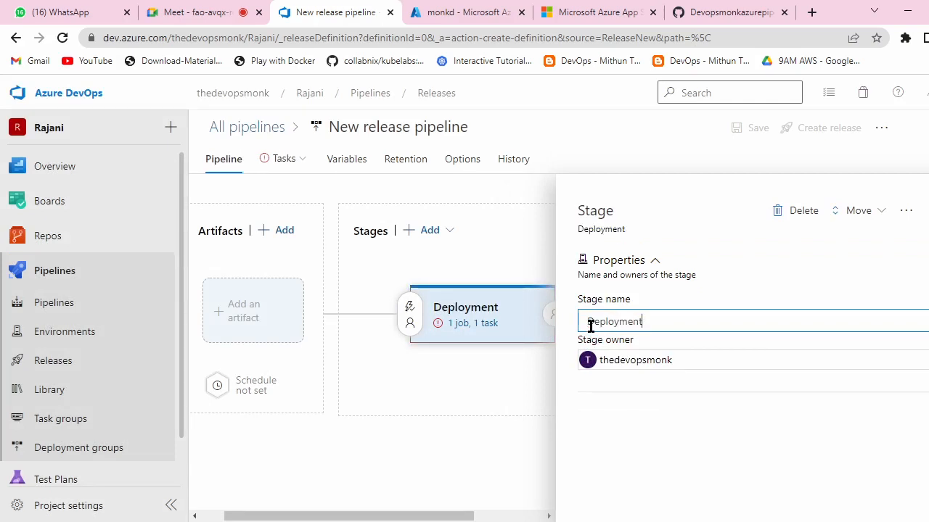
left_click(780, 461)
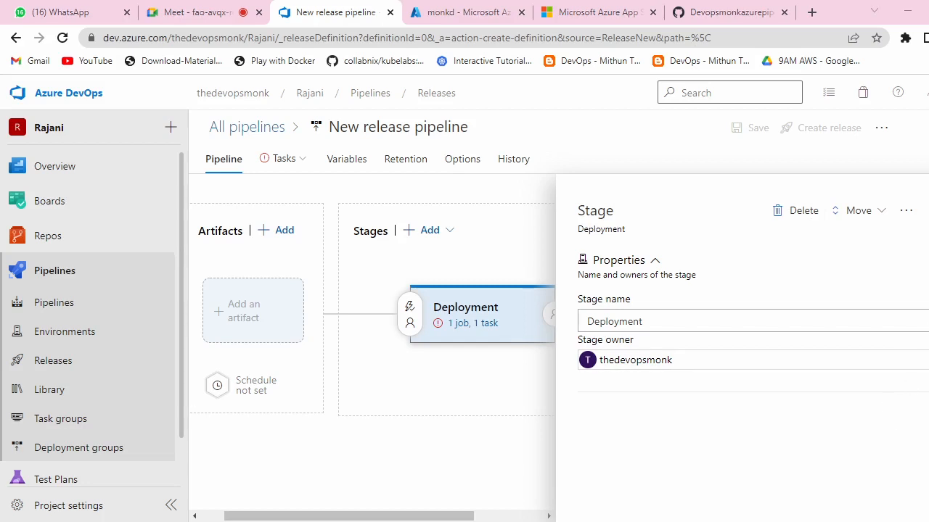
left_click(928, 210)
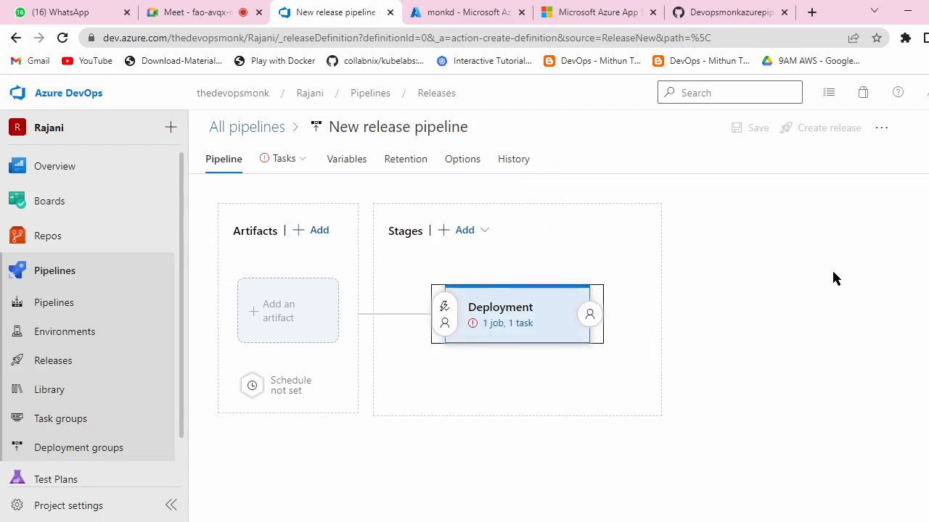
mouse_move(488, 361)
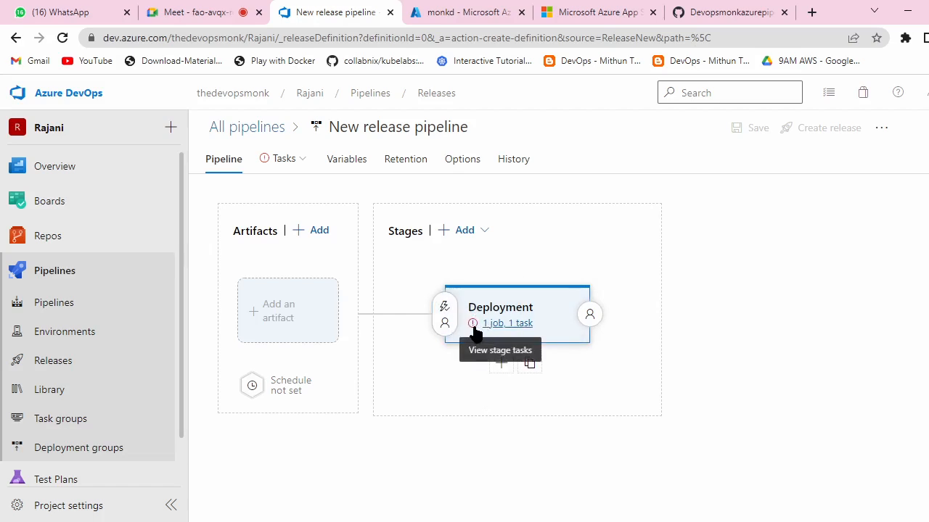
Step: Set the Deployment stage to the Free Trial subscription and Web App on Linux app type
left_click(490, 324)
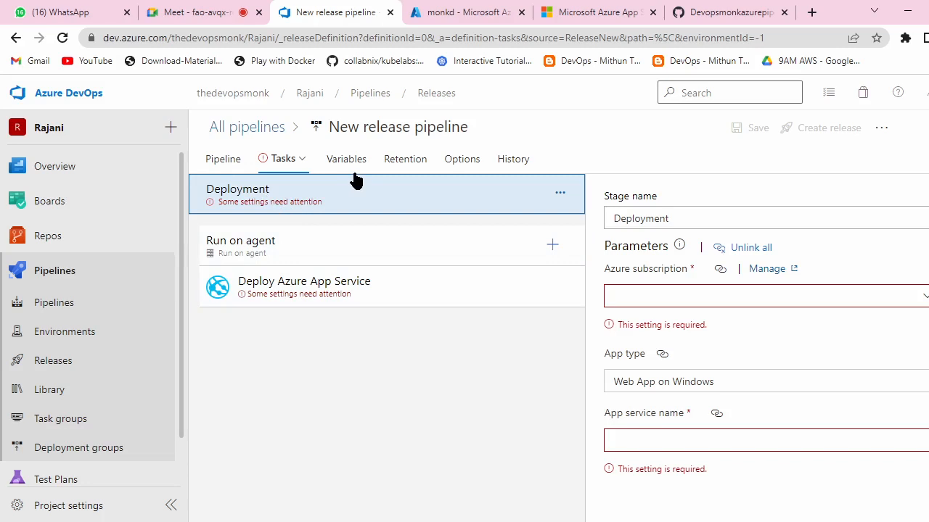
left_click(920, 299)
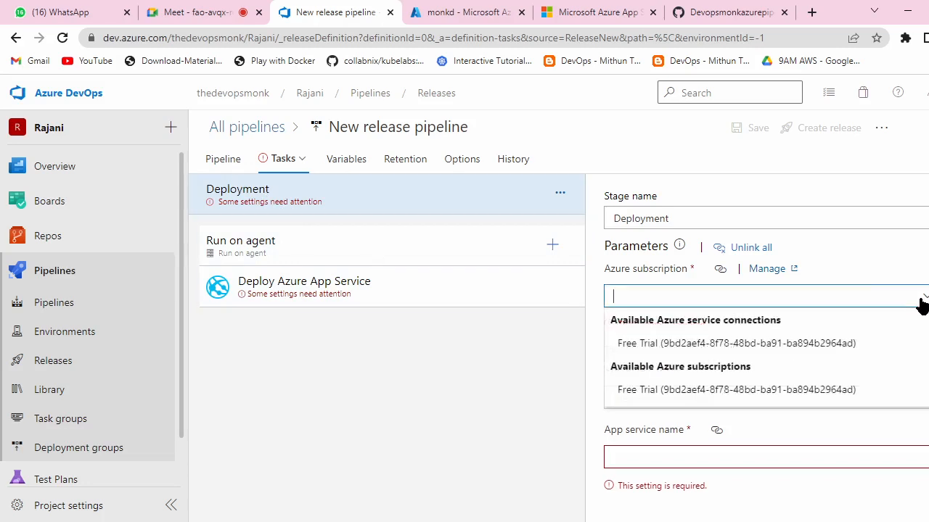
left_click(724, 344)
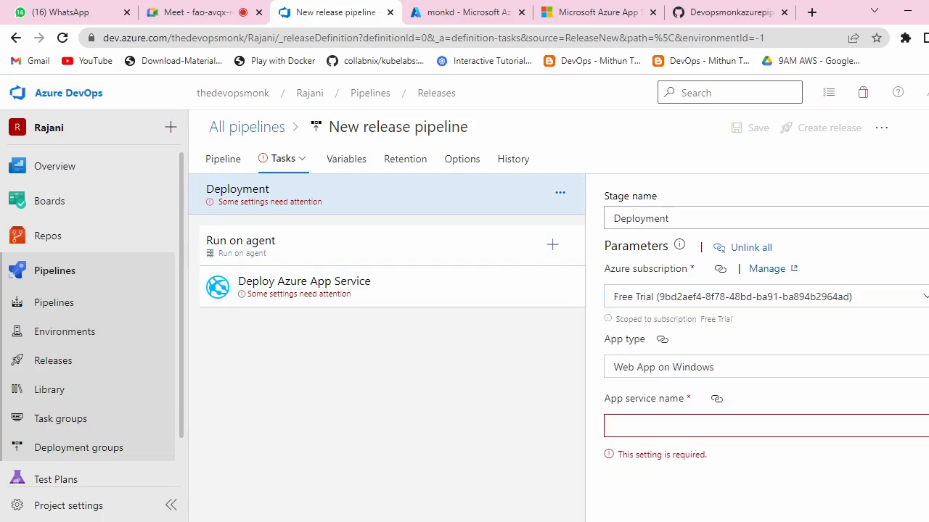
left_click(663, 367)
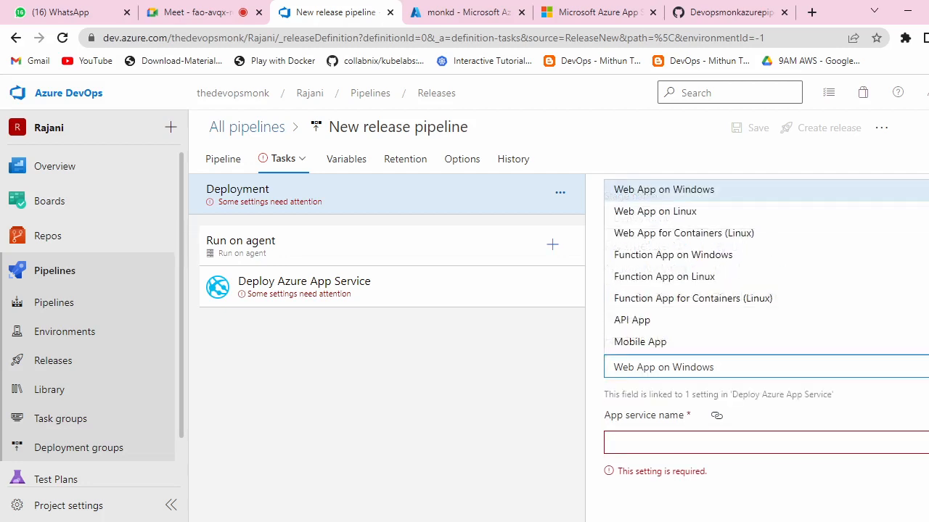
left_click(682, 212)
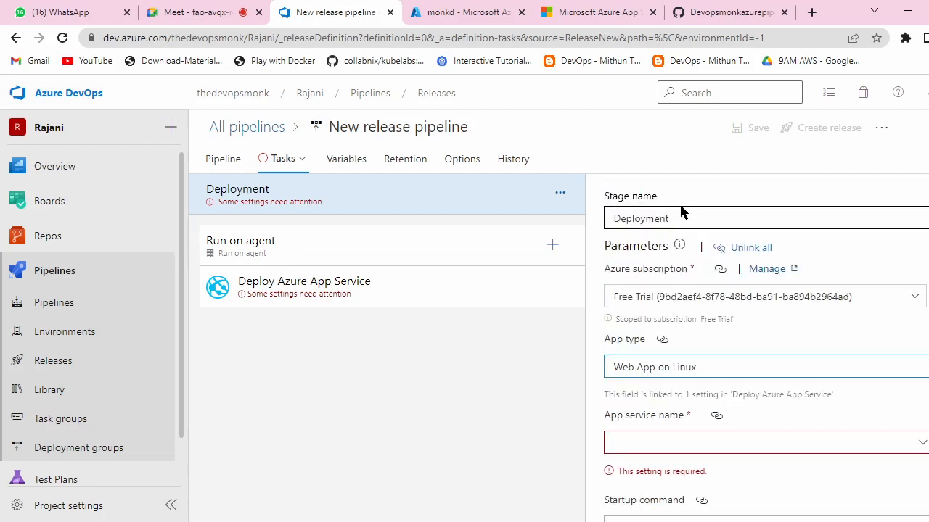
Step: Check the monkd site and its App Service overview, then return to the stage settings
left_click(578, 10)
left_click(437, 12)
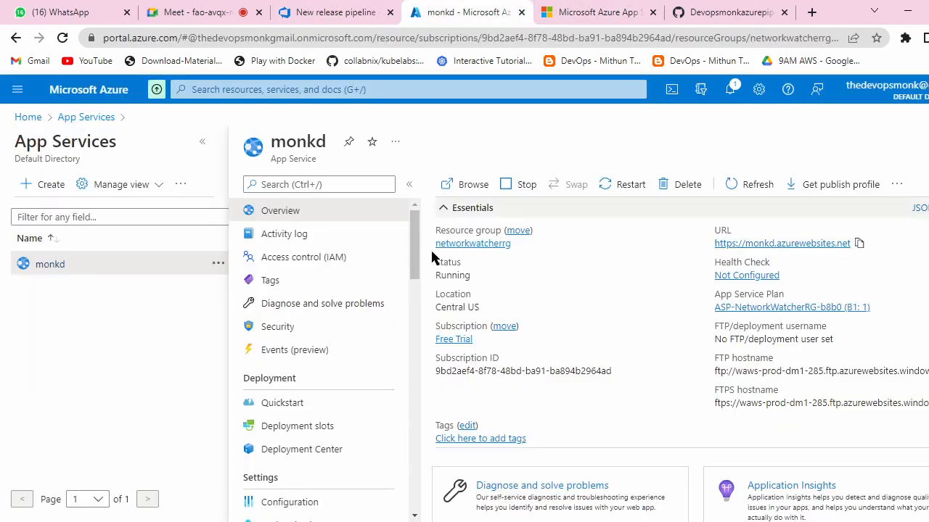
scroll(588, 374, "down", 5)
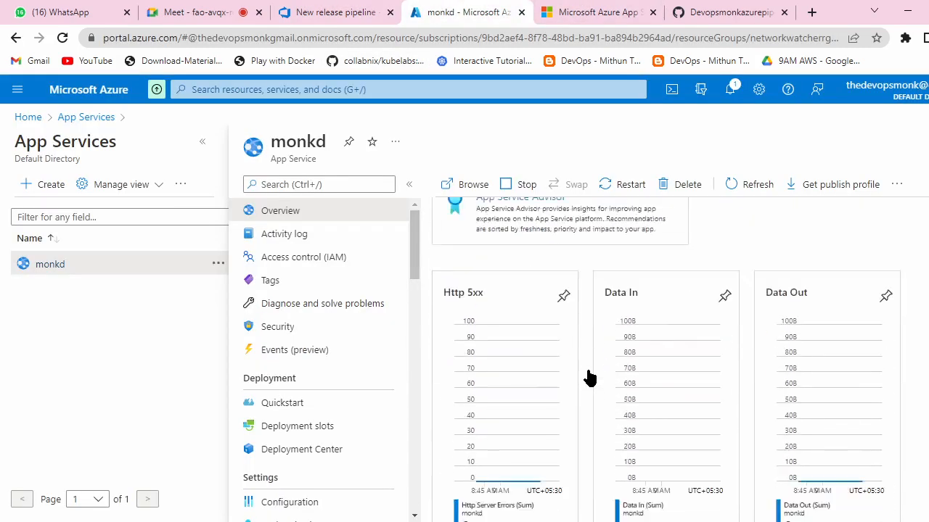
scroll(589, 377, "up", 5)
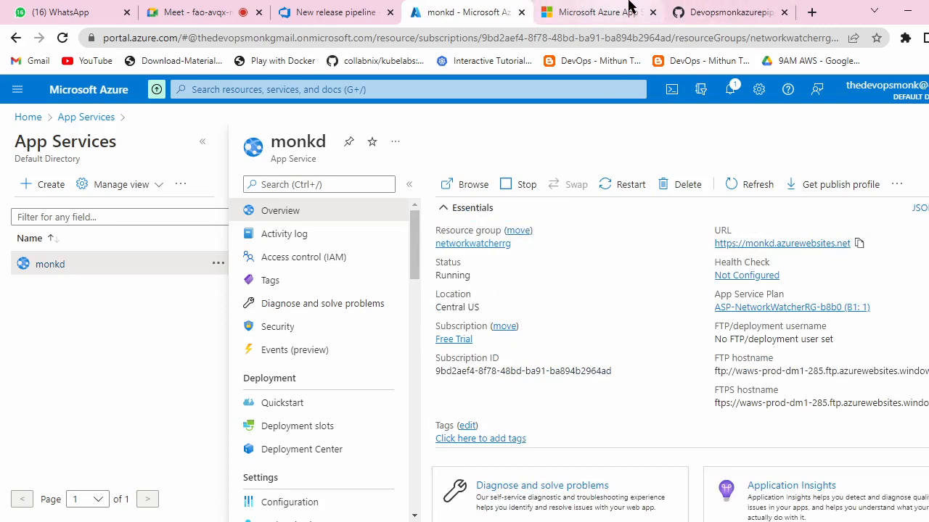
left_click(323, 11)
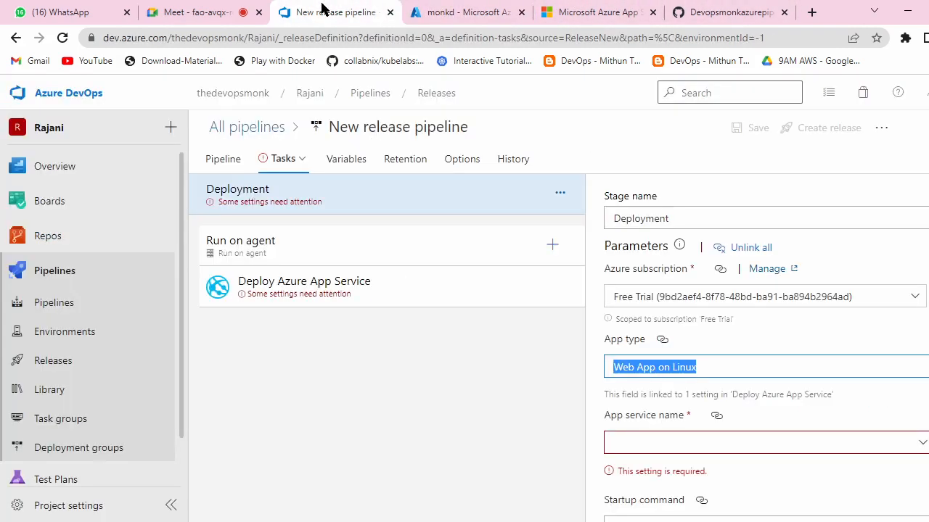
scroll(751, 334, "down", 1)
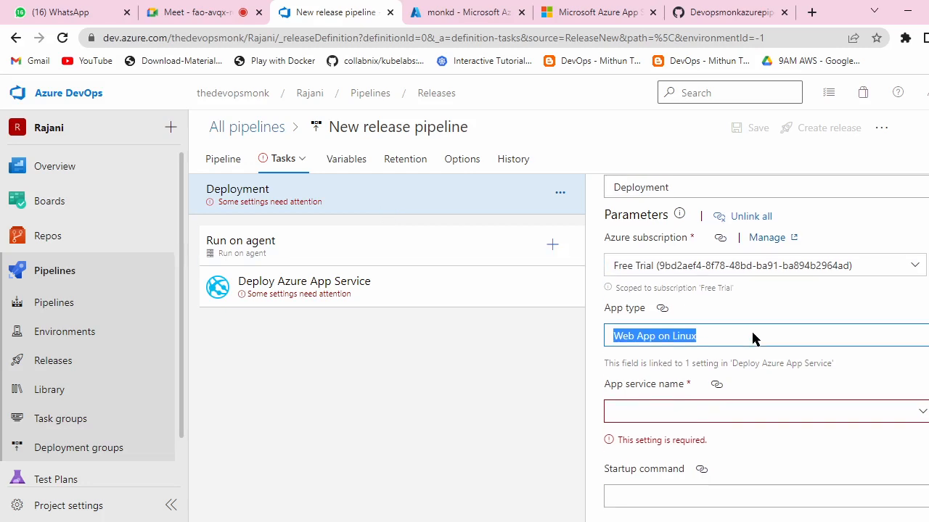
Step: Enter 'monk' in the App service name field to find the monkd app service
left_click(922, 412)
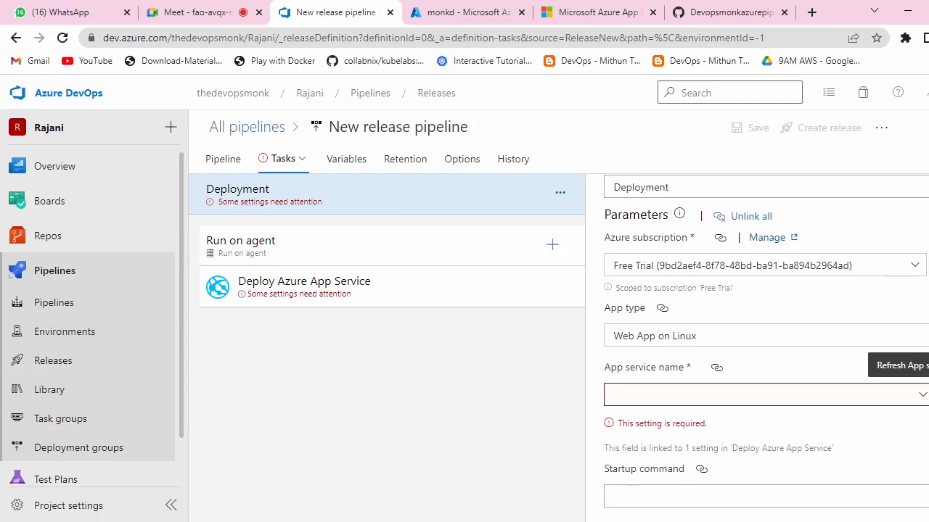
scroll(923, 403, "up", 1)
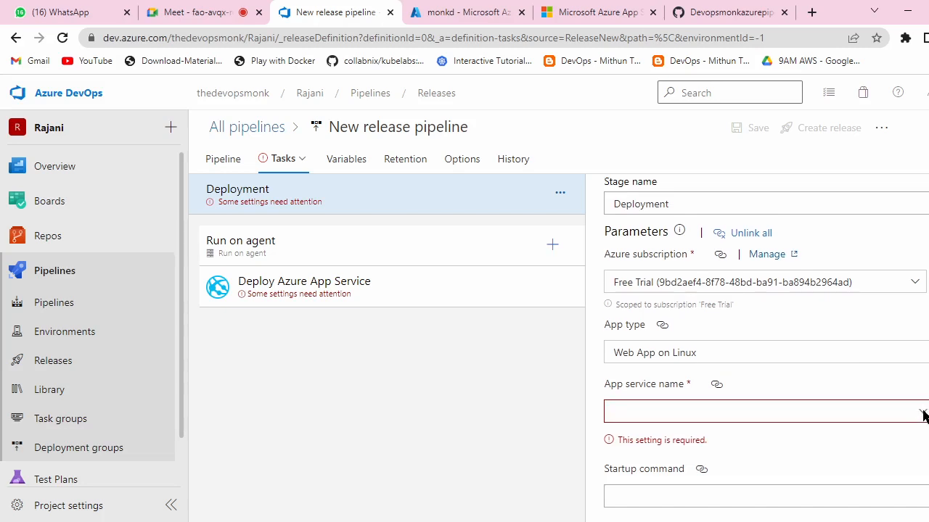
left_click(922, 411)
left_click(922, 398)
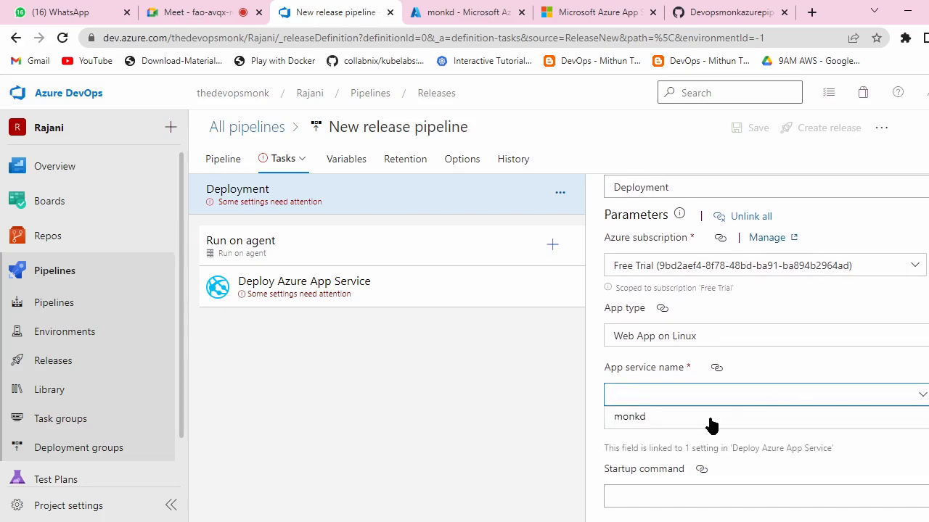
left_click(645, 418)
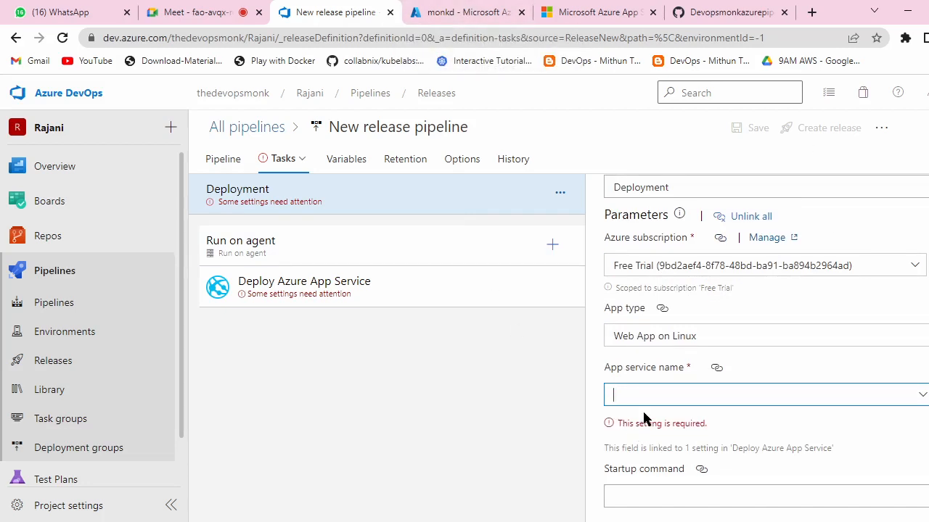
left_click(920, 395)
left_click(729, 421)
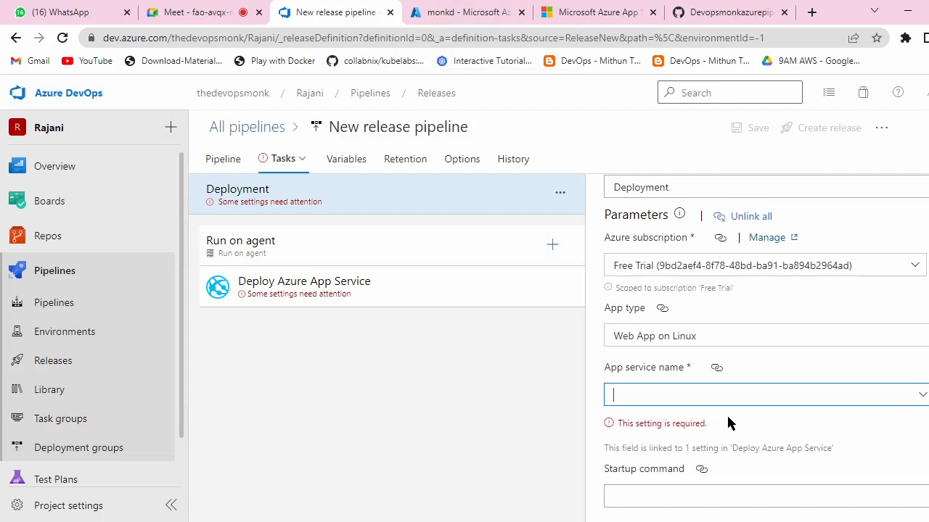
left_click(919, 399)
left_click(917, 409)
left_click(921, 399)
left_click(856, 414)
left_click(907, 401)
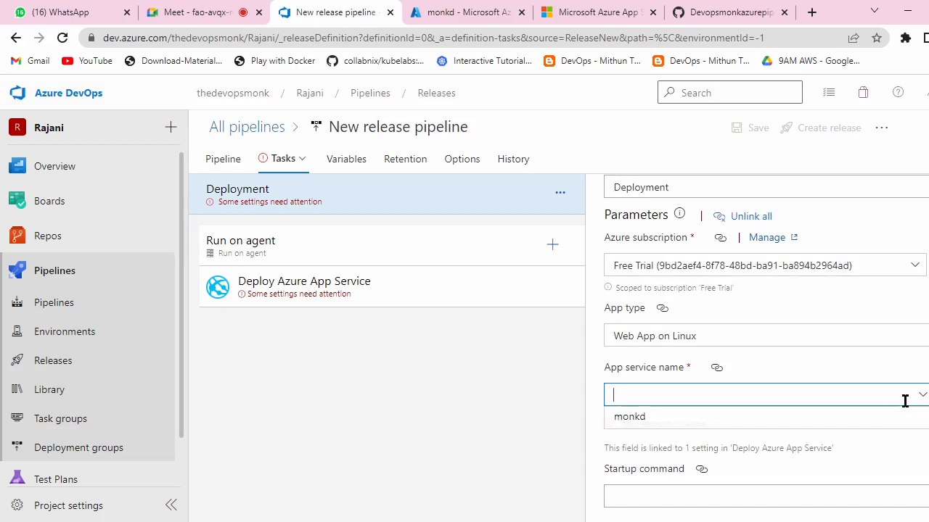
left_click(863, 418)
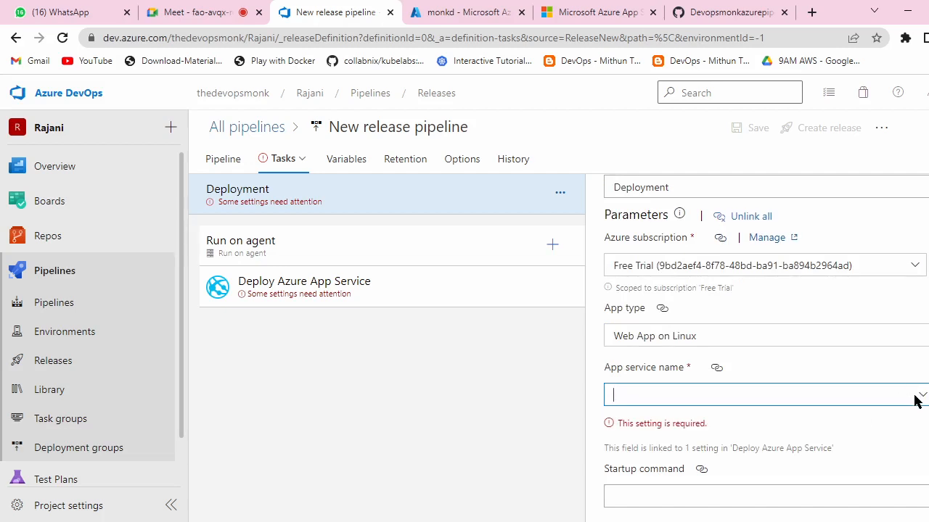
left_click(918, 399)
left_click(896, 413)
left_click(887, 400)
left_click(628, 418)
type("monkd")
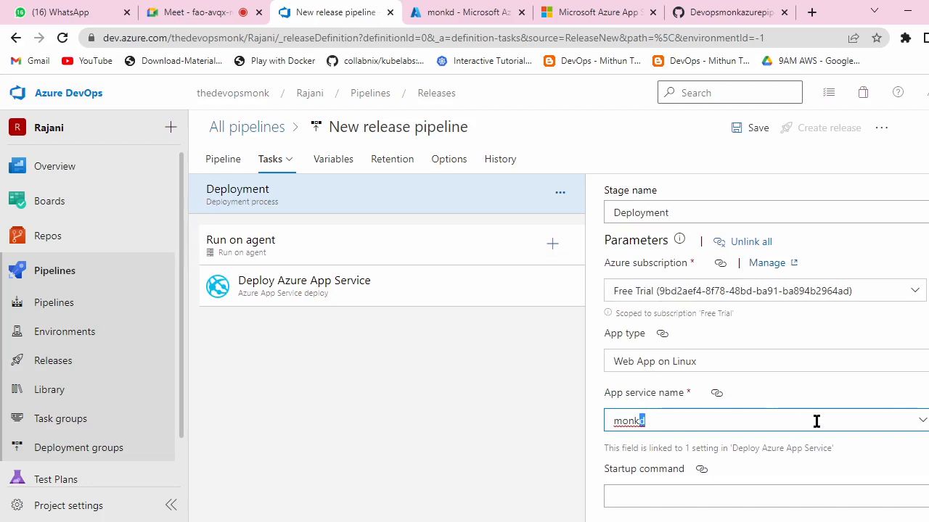
Step: Accept the suggested app service name monkd for the Deployment stage
left_click(919, 467)
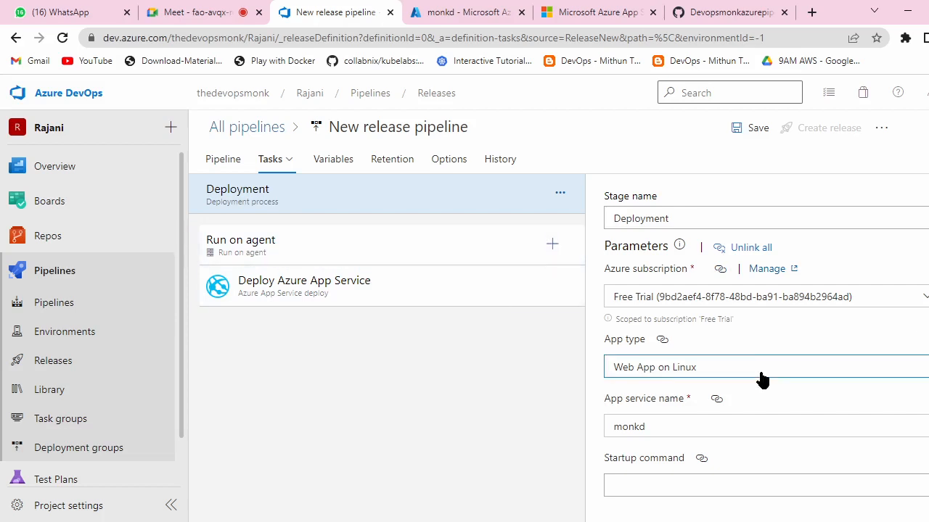
left_click(322, 247)
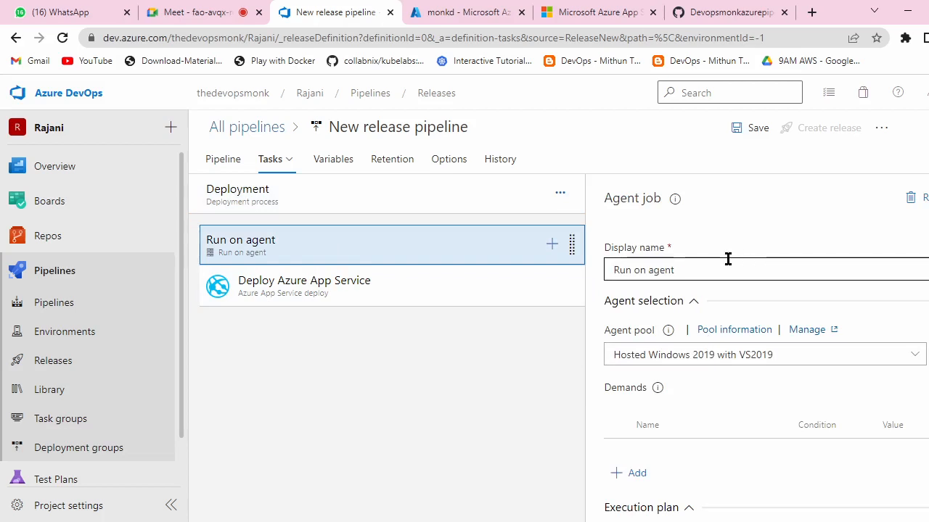
scroll(728, 259, "down", 2)
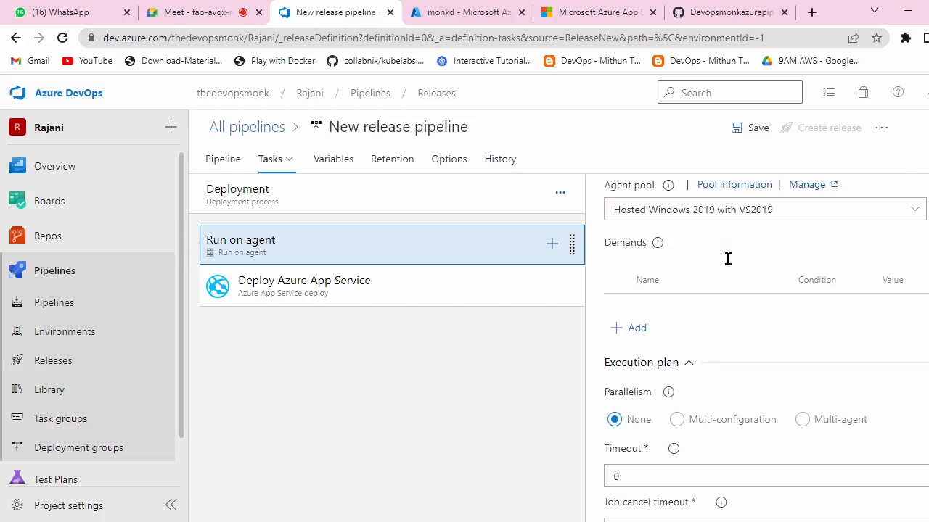
scroll(790, 334, "down", 3)
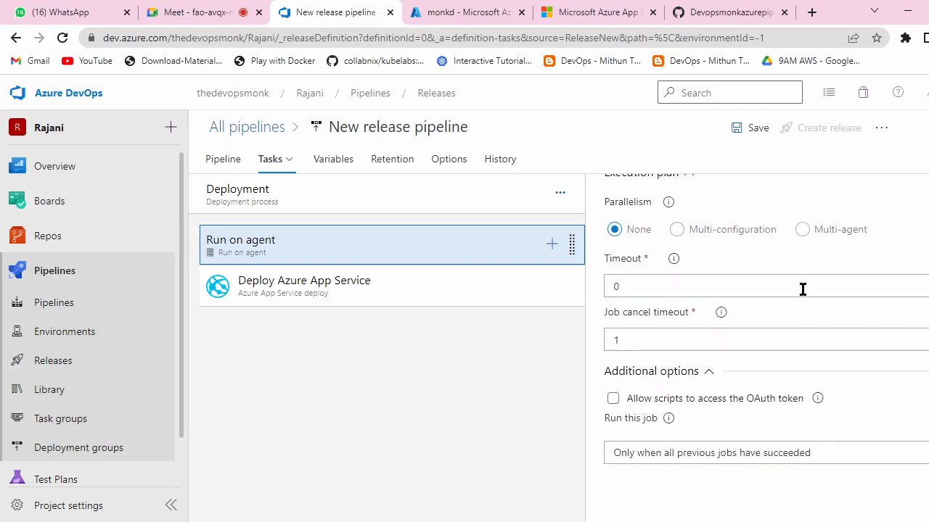
Step: Change the deploy task's Package or folder pattern from *.zip to *.war
left_click(332, 292)
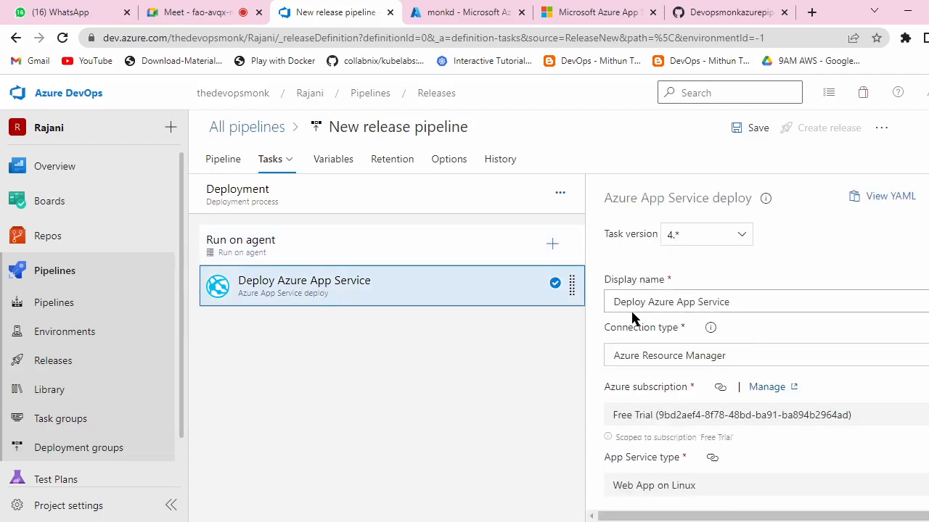
scroll(760, 300, "down", 3)
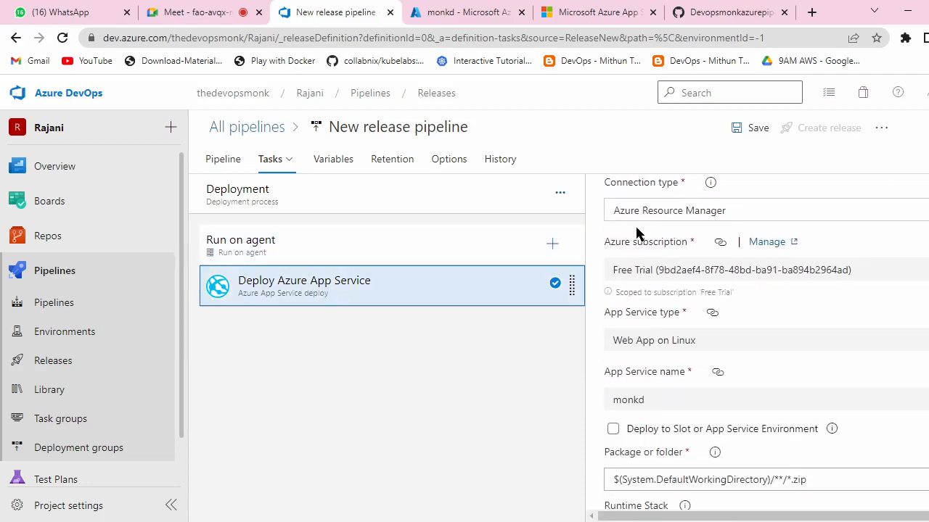
scroll(740, 281, "down", 1)
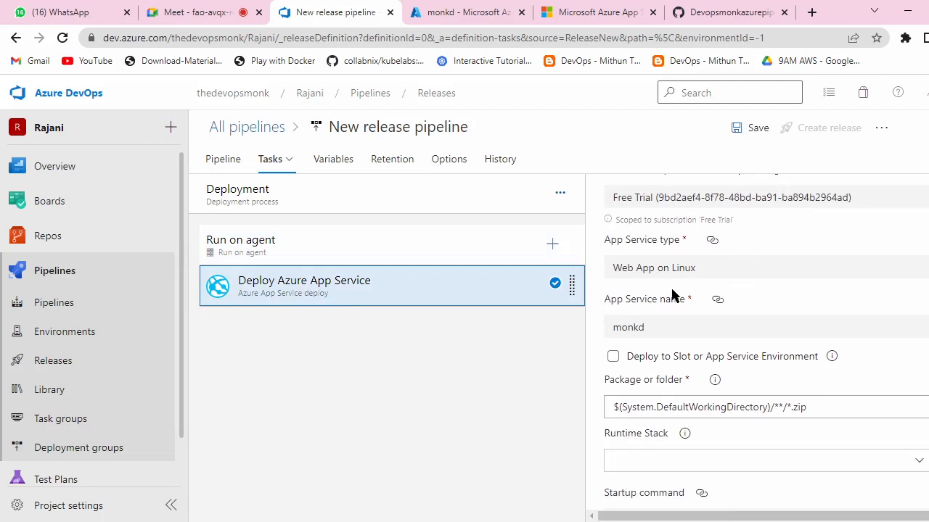
scroll(758, 274, "down", 2)
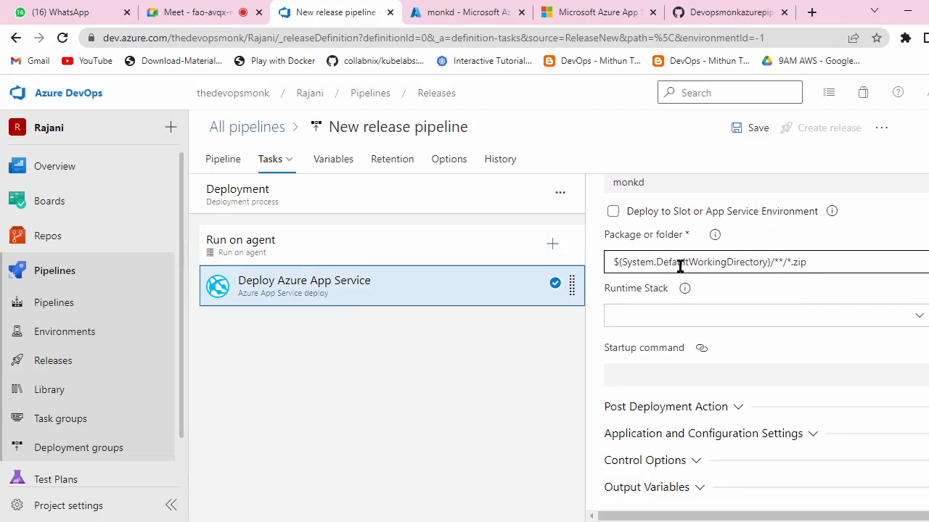
left_click(810, 263)
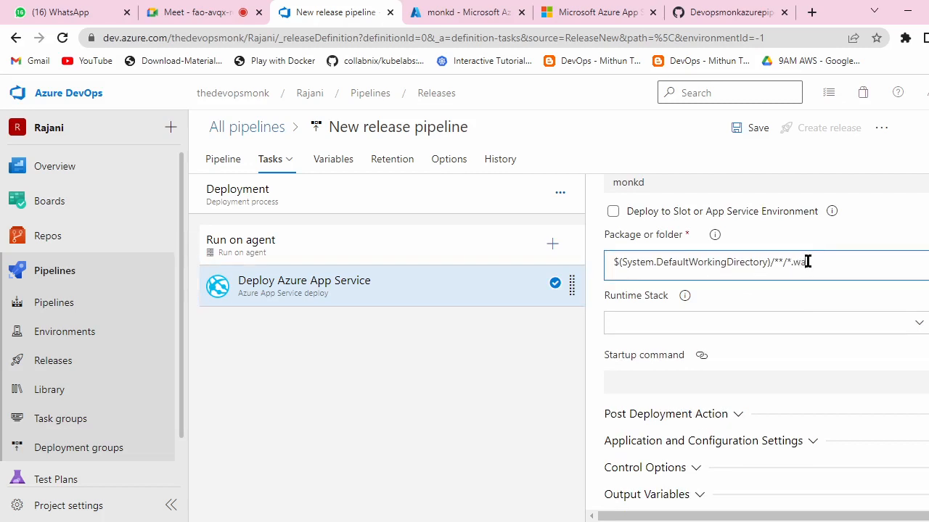
type("war")
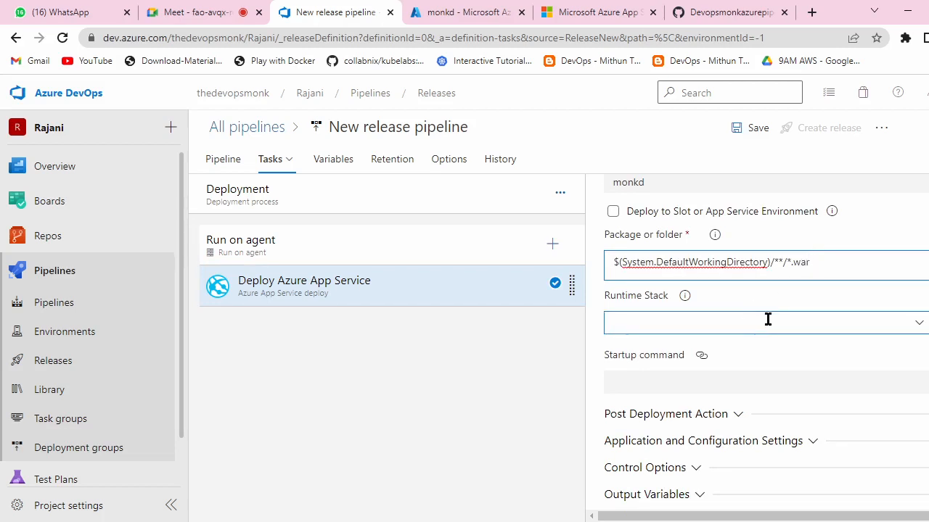
scroll(768, 320, "down", 1)
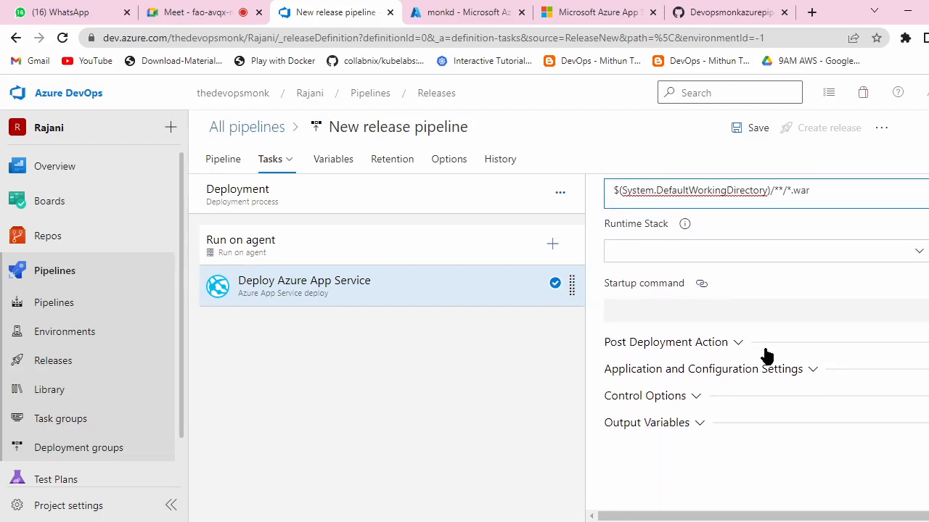
scroll(765, 355, "up", 5)
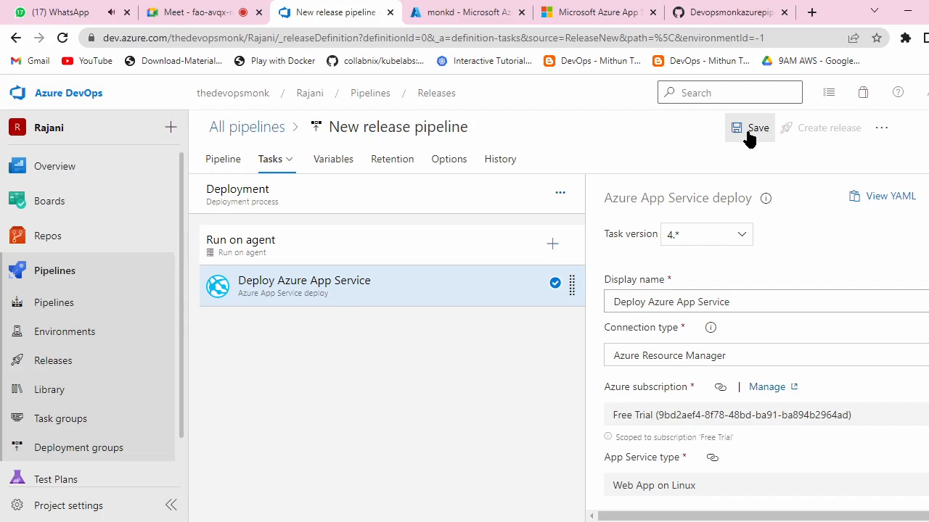
Step: Save the release pipeline into the root folder '\'
left_click(752, 128)
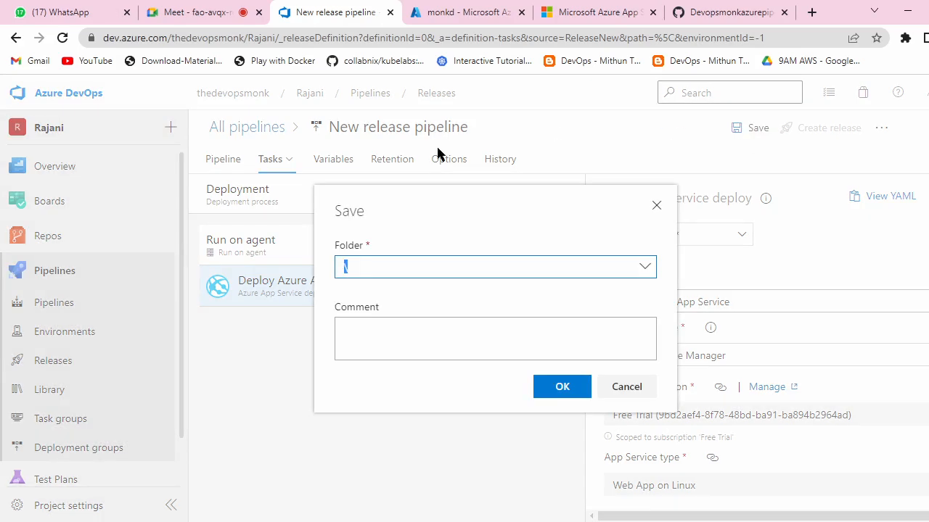
left_click(568, 392)
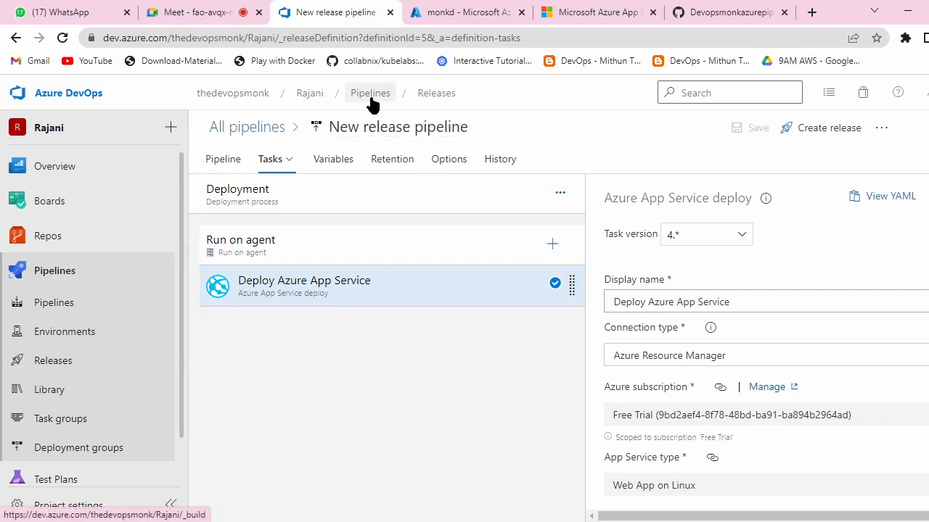
Step: Return to the Releases page and open New release pipeline for editing
left_click(450, 99)
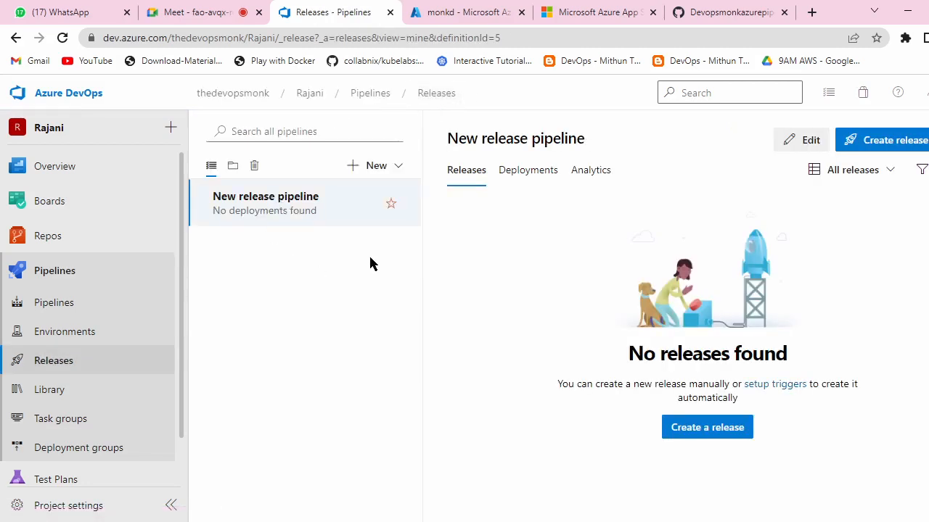
left_click(369, 96)
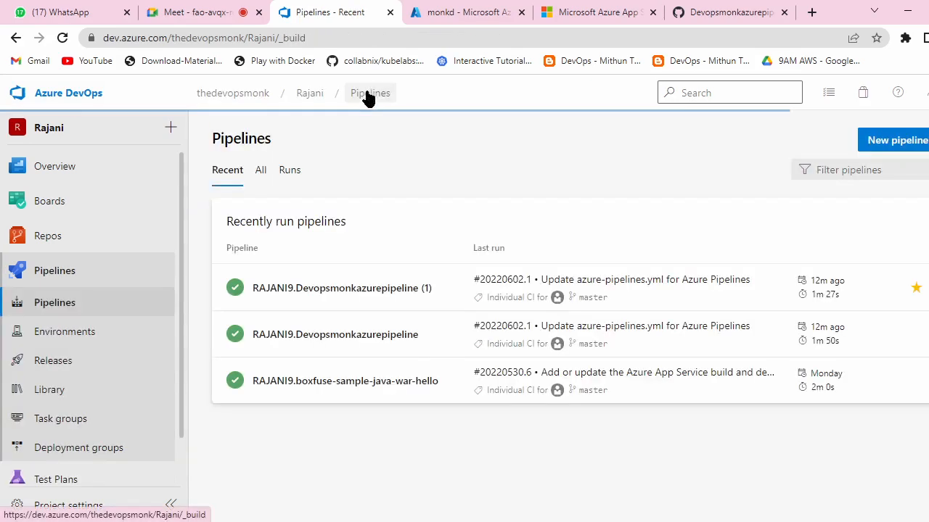
left_click(95, 359)
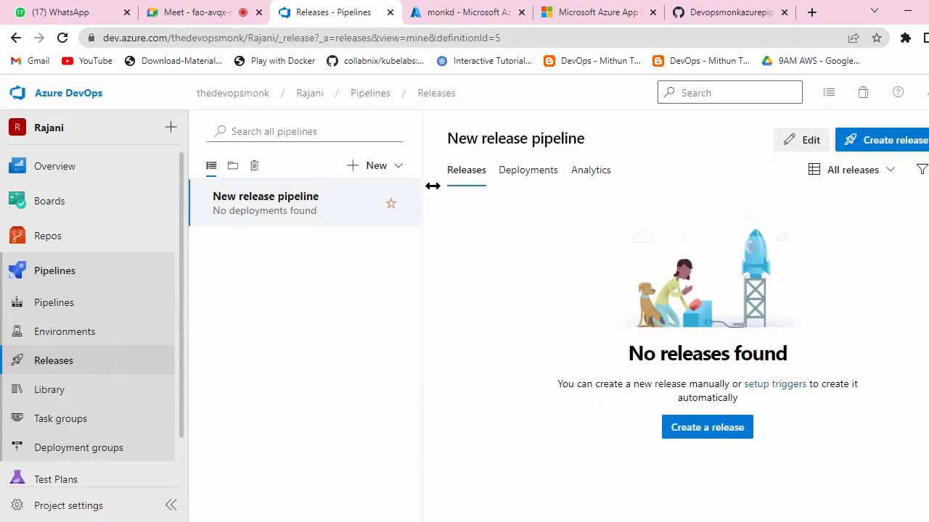
left_click(805, 141)
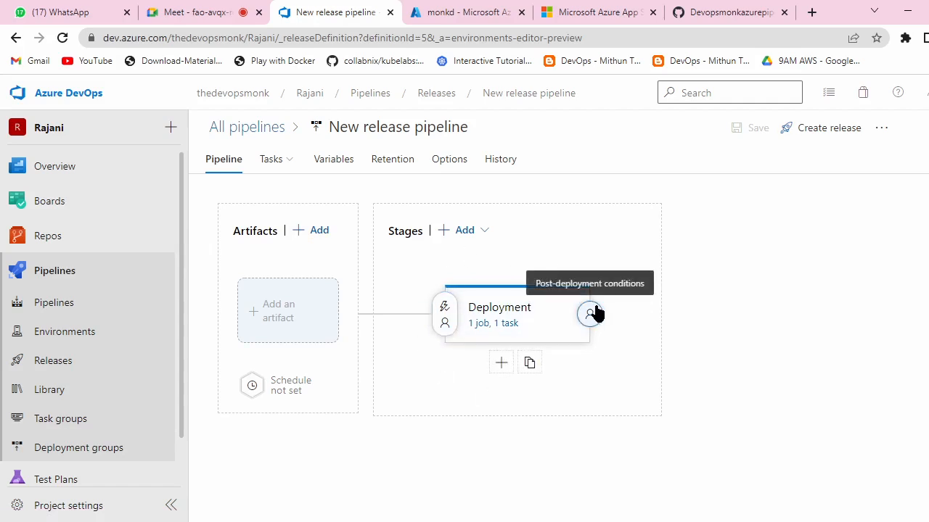
Step: Begin adding a build artifact, view the source build pipelines, and duplicate the browser tab
left_click(317, 232)
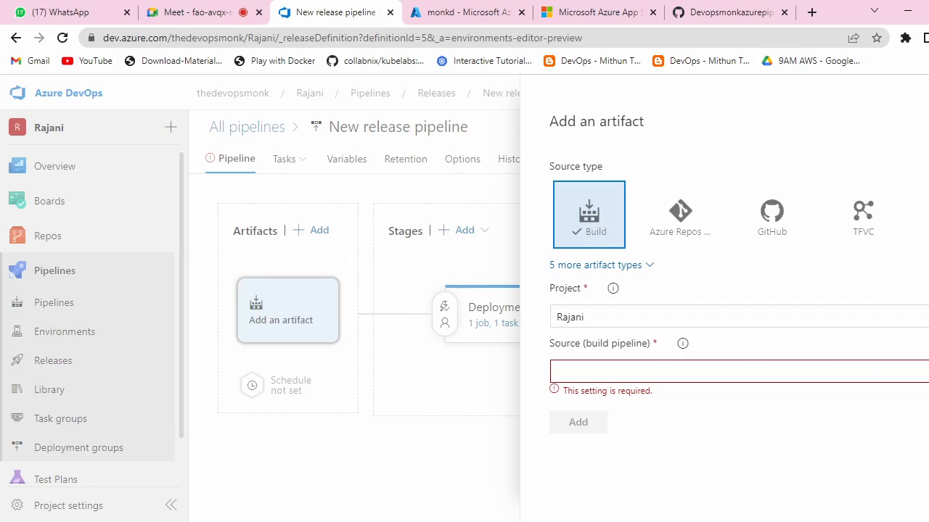
left_click(785, 373)
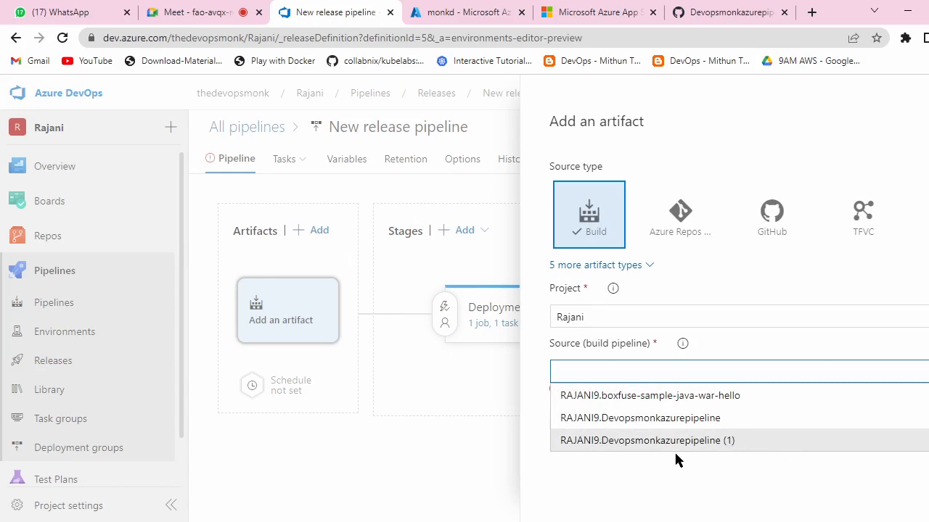
left_click(718, 468)
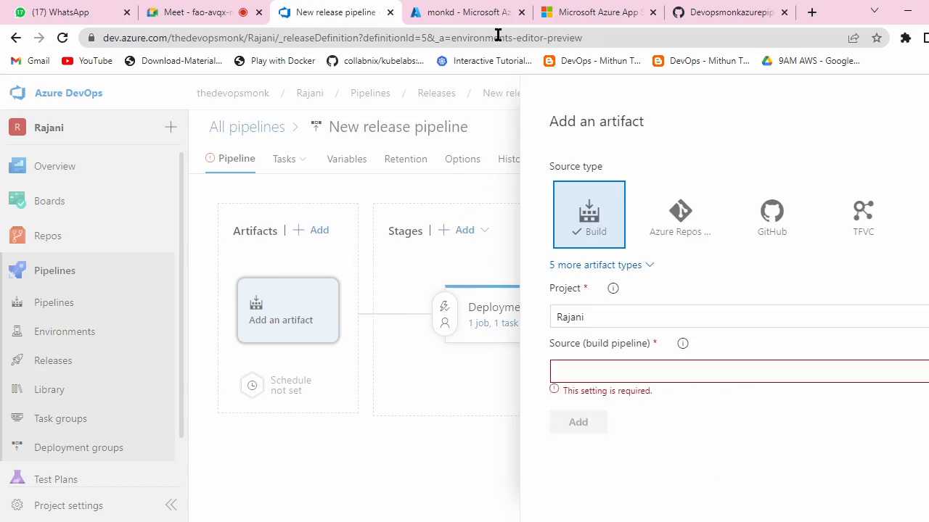
right_click(339, 4)
left_click(379, 112)
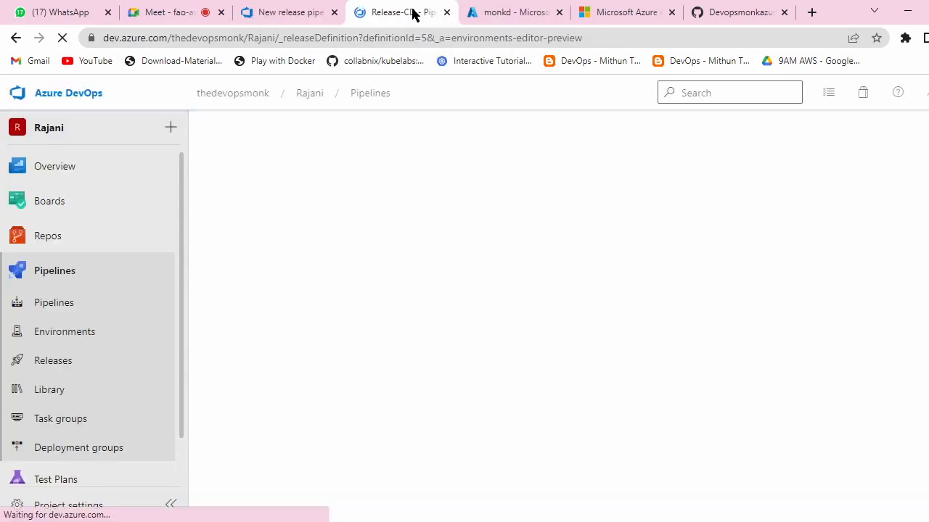
Step: Verify that Devopsmonkazurepipeline (1) run 20220602.1 published the RC artifact
left_click(354, 98)
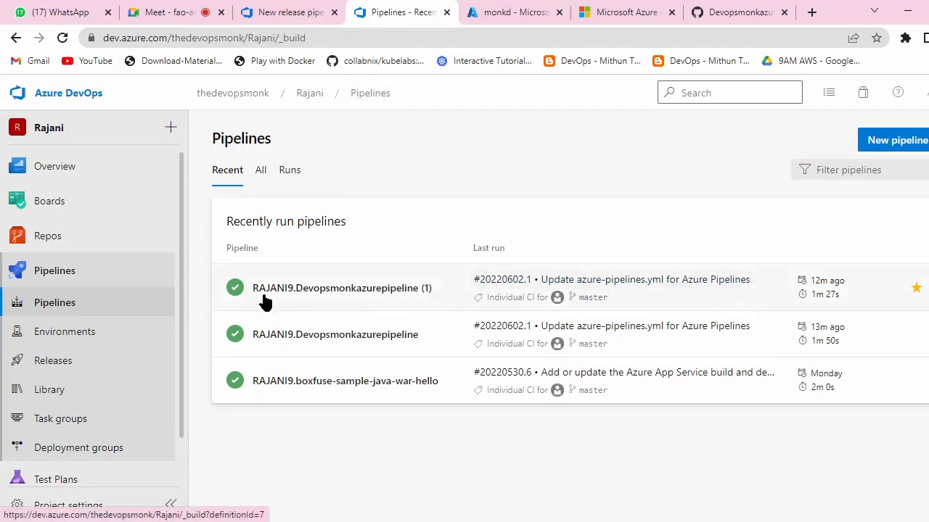
left_click(399, 296)
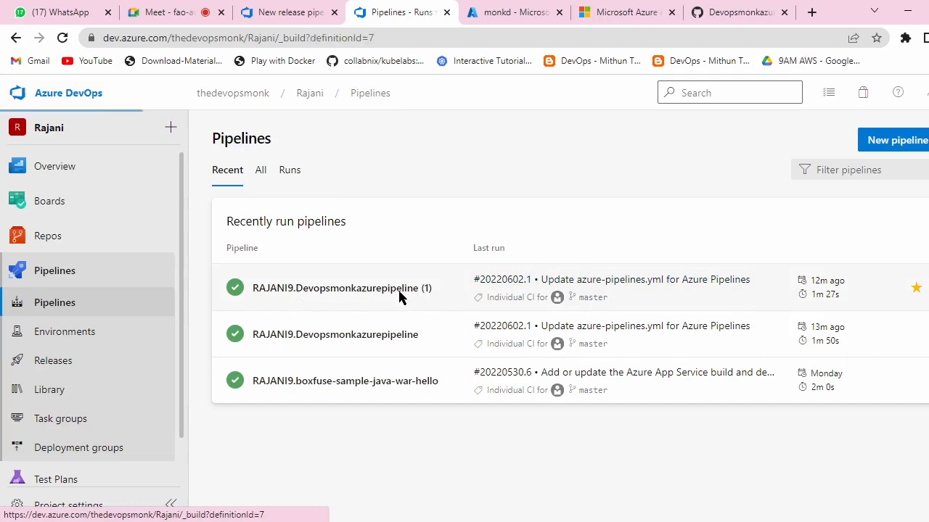
left_click(441, 262)
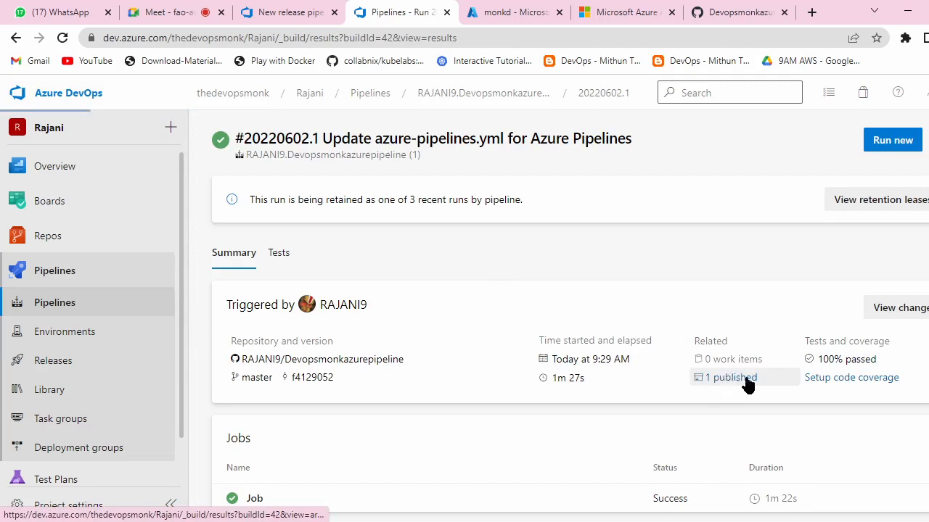
left_click(746, 381)
left_click(233, 247)
scroll(321, 315, "down", 1)
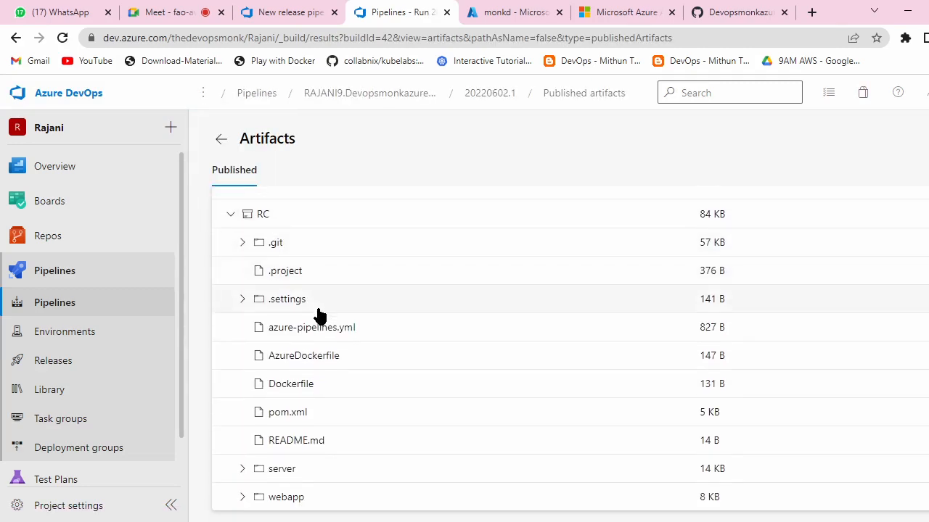
scroll(319, 321, "up", 1)
Step: Back in the release pipeline editor, list the available source build pipelines
left_click(511, 10)
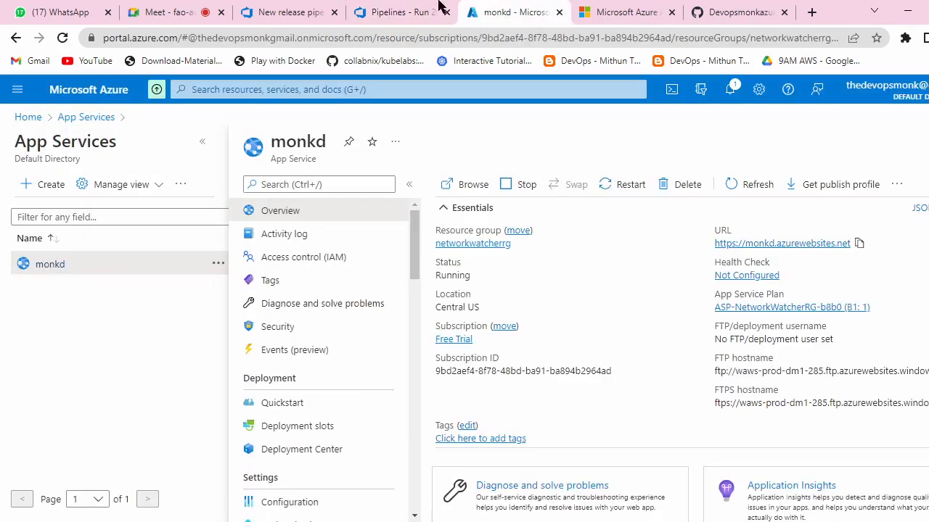
left_click(290, 13)
left_click(617, 371)
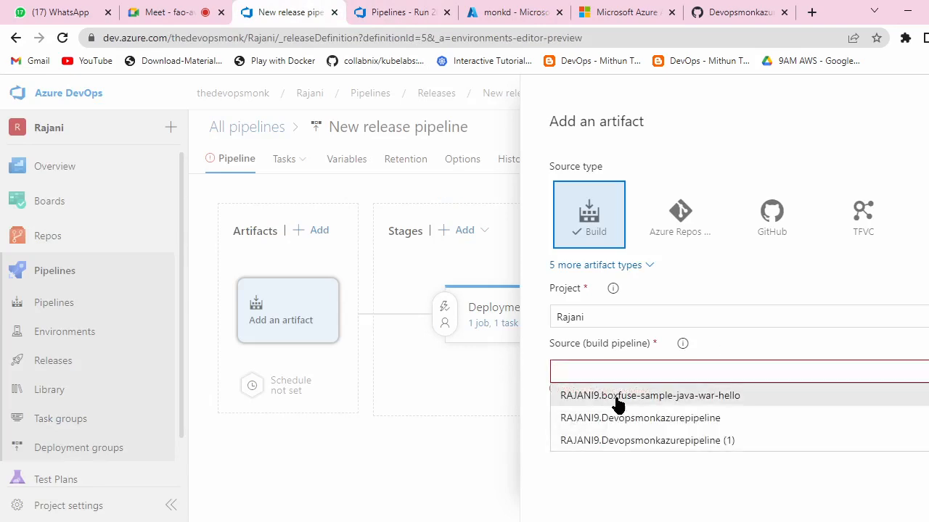
Step: Add RAJANI9.Devopsmonkazurepipeline (1) as the release pipeline's build artifact source
left_click(706, 440)
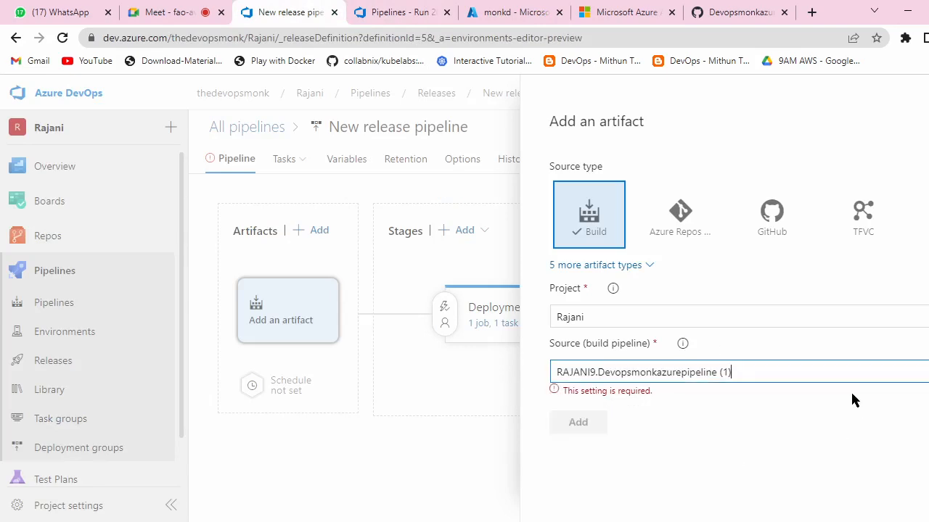
scroll(752, 354, "down", 1)
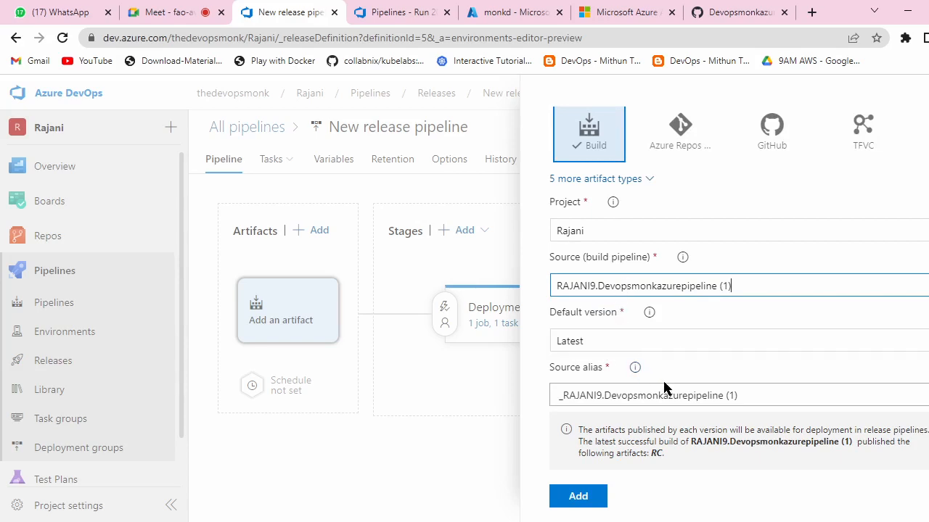
left_click(596, 500)
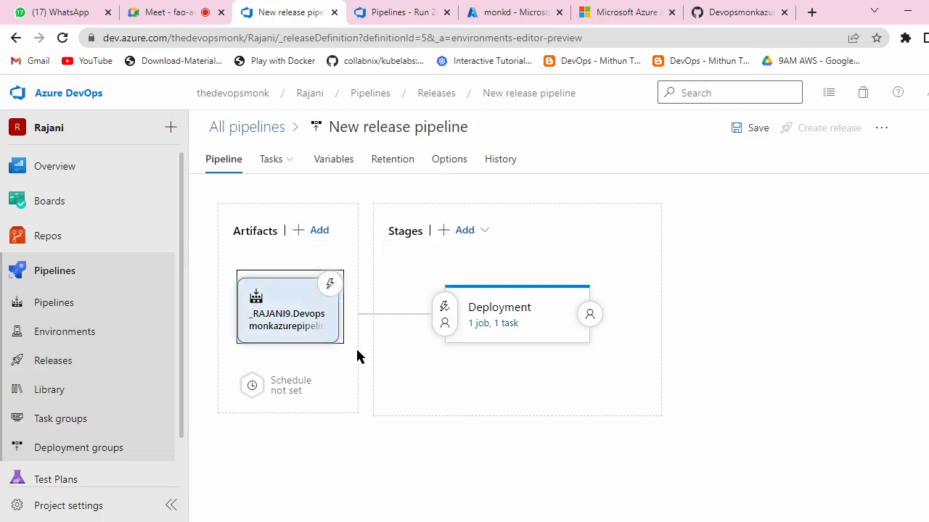
Step: Switch the artifact's Continuous deployment trigger to Enabled and close its panel
left_click(329, 283)
left_click(596, 260)
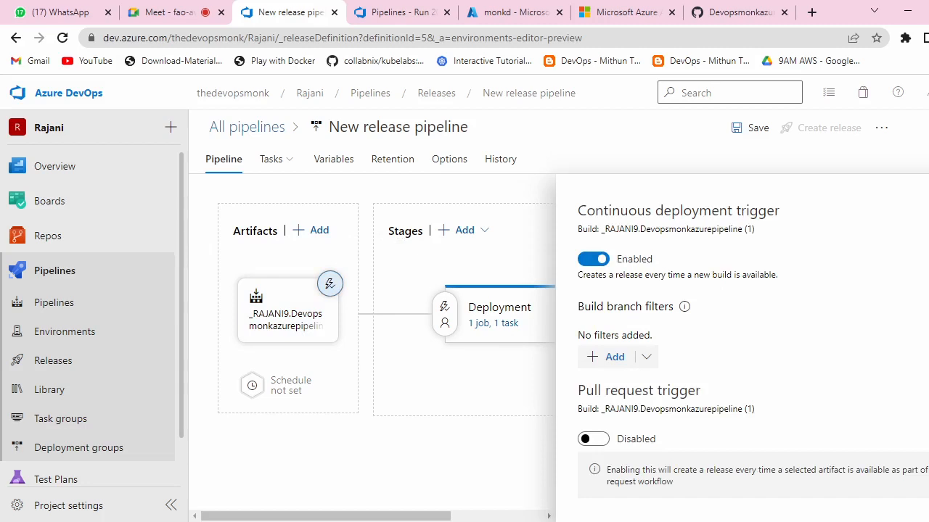
key("Escape")
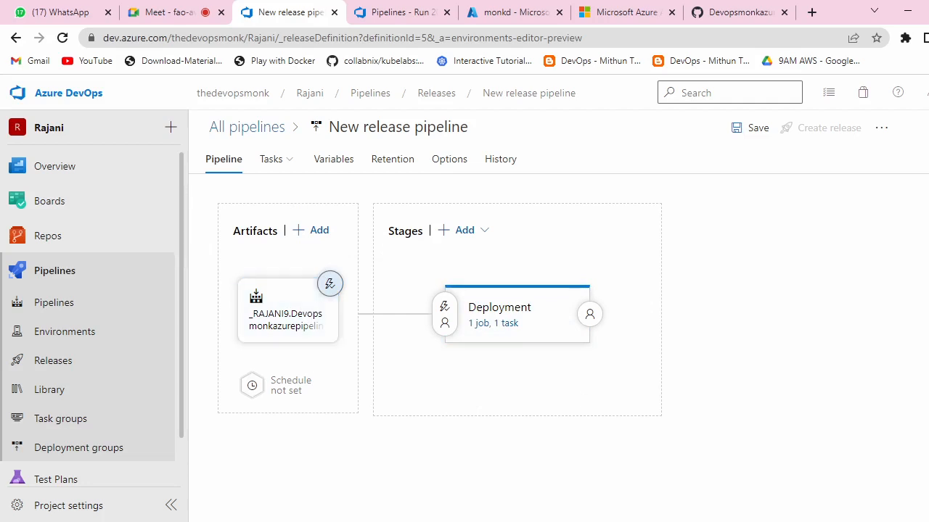
left_click_drag(373, 437, 389, 465)
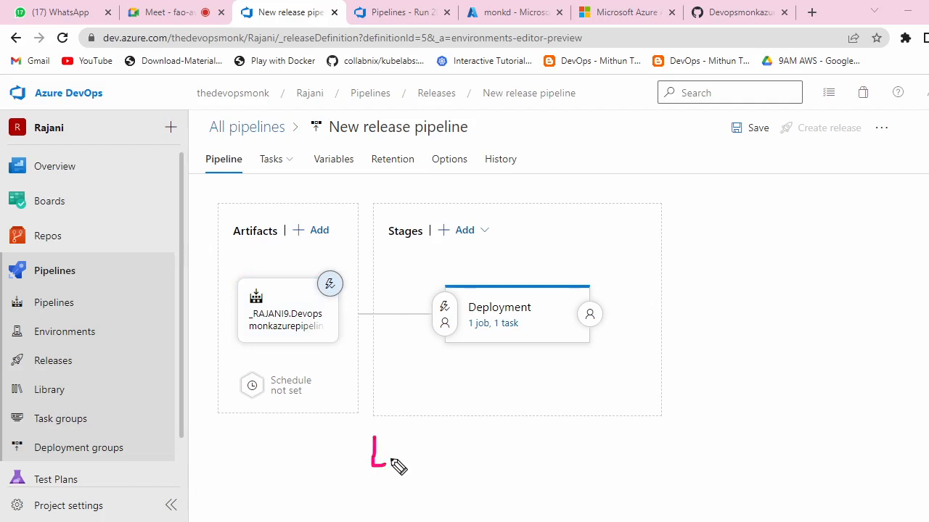
mouse_move(404, 434)
left_mouse_down()
mouse_move(405, 451)
mouse_move(457, 469)
left_mouse_up()
mouse_move(452, 434)
left_mouse_down()
mouse_move(538, 404)
mouse_move(454, 488)
left_mouse_up()
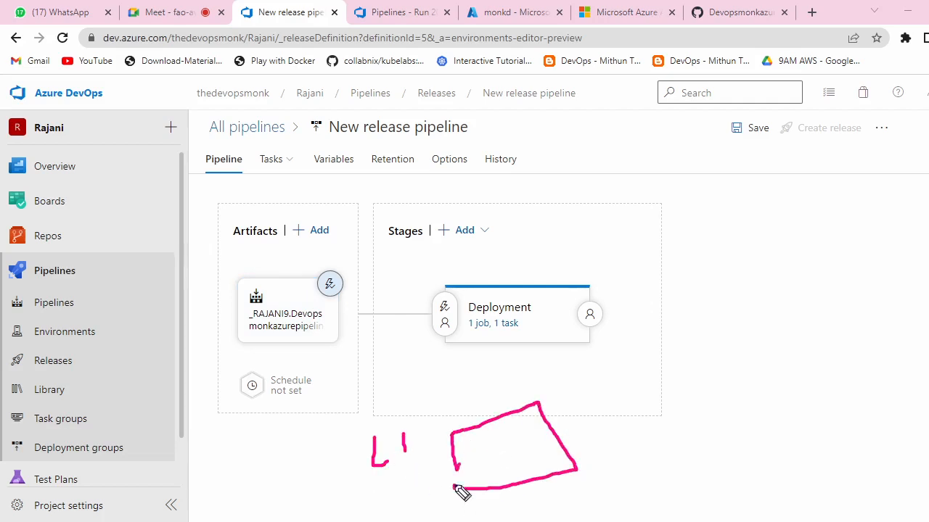
mouse_move(499, 457)
left_mouse_down()
mouse_move(618, 406)
mouse_move(619, 429)
left_mouse_up()
mouse_move(622, 396)
left_mouse_down()
mouse_move(649, 450)
mouse_move(642, 394)
mouse_move(726, 436)
mouse_move(668, 442)
mouse_move(675, 423)
left_mouse_up()
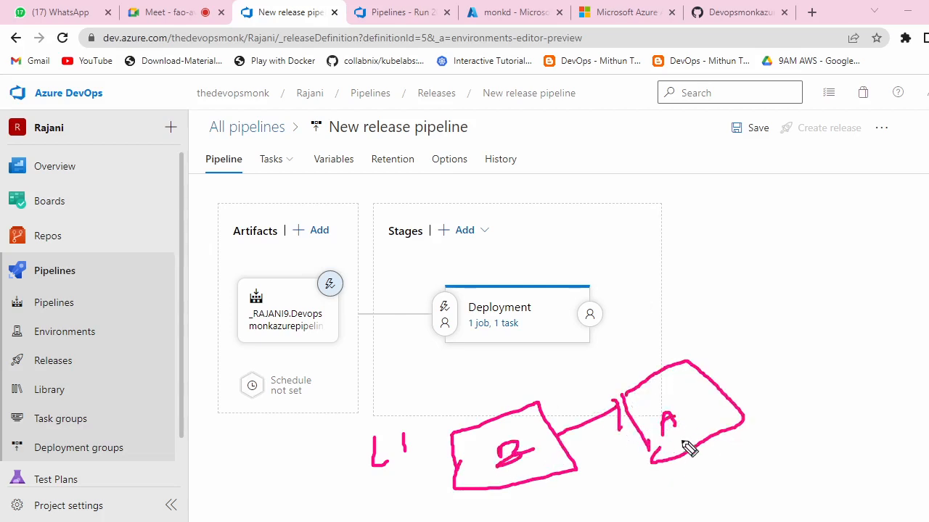
mouse_move(727, 383)
left_mouse_down()
mouse_move(763, 355)
mouse_move(774, 381)
left_mouse_up()
left_click_drag(762, 317, 815, 399)
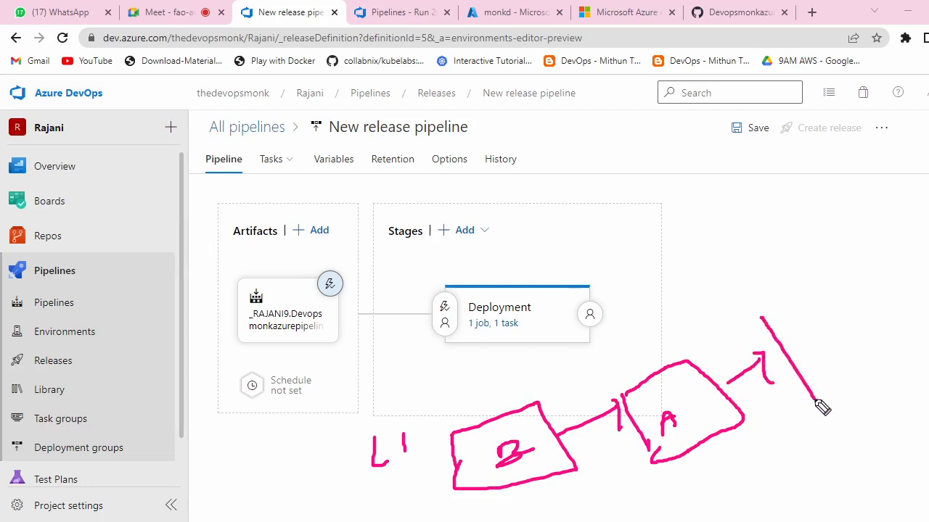
mouse_move(762, 317)
left_mouse_down()
mouse_move(866, 244)
mouse_move(920, 356)
mouse_move(821, 401)
left_mouse_up()
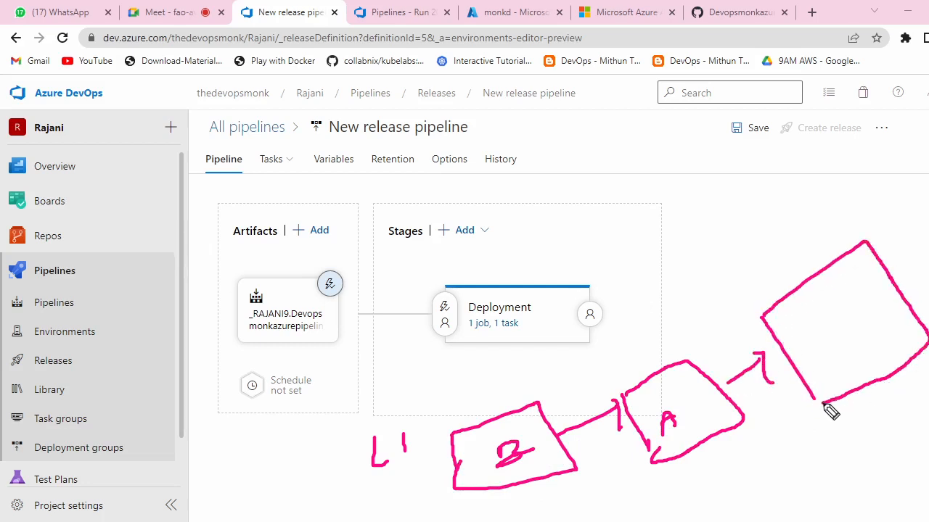
left_click_drag(788, 334, 854, 309)
left_click_drag(783, 267, 840, 226)
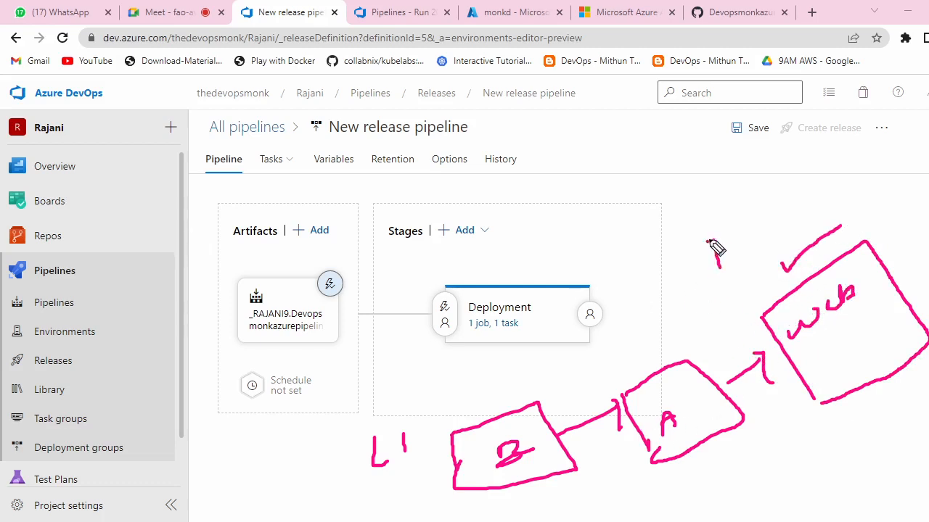
mouse_move(708, 234)
left_mouse_down()
mouse_move(759, 253)
mouse_move(810, 234)
mouse_move(820, 214)
mouse_move(842, 213)
left_mouse_up()
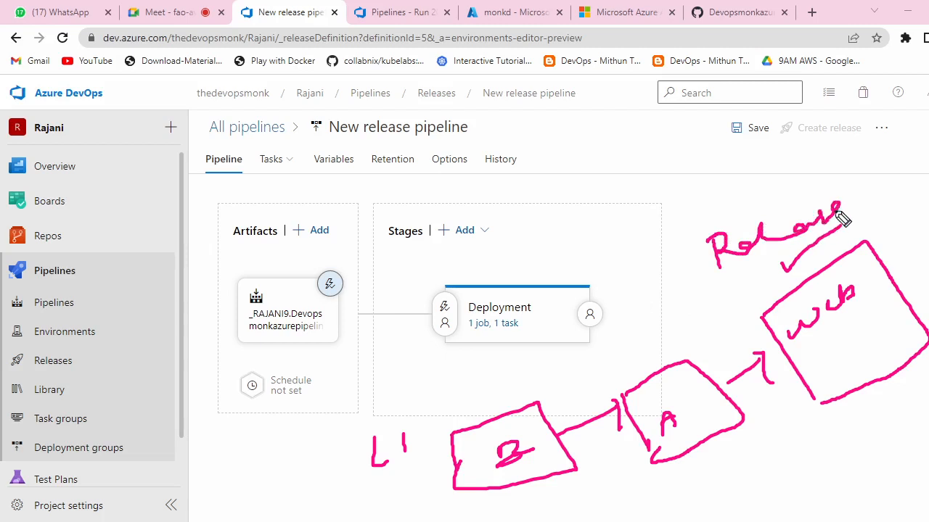
key("Escape")
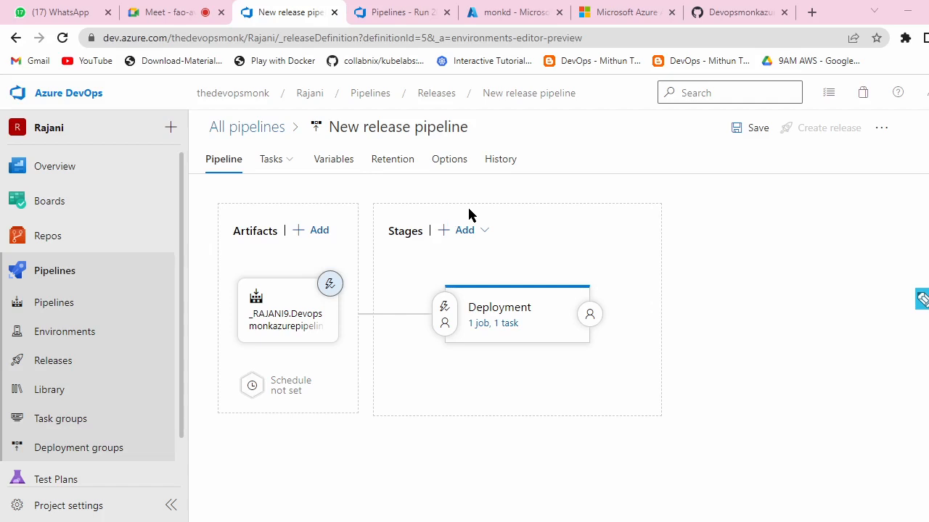
Step: Save the release pipeline with its Deployment stage, then bring up the new release form
left_click(506, 311)
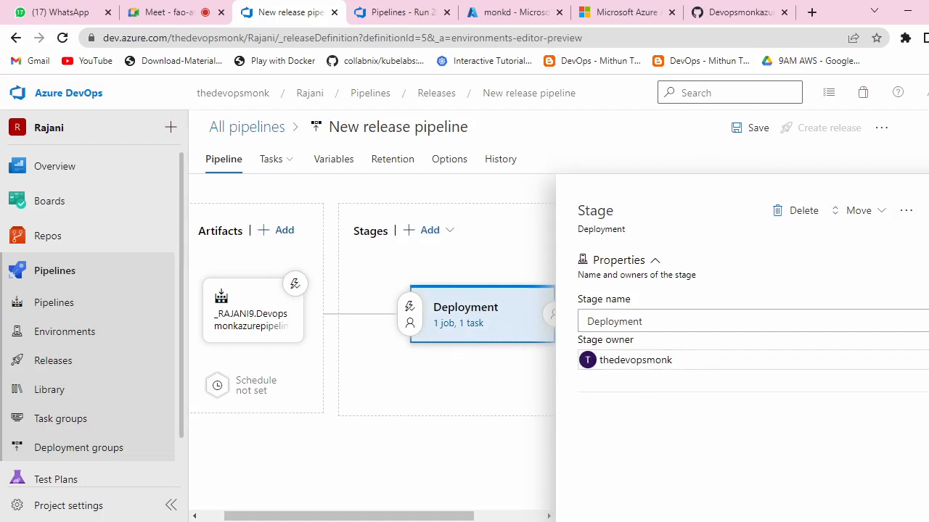
left_click(928, 210)
left_click(755, 130)
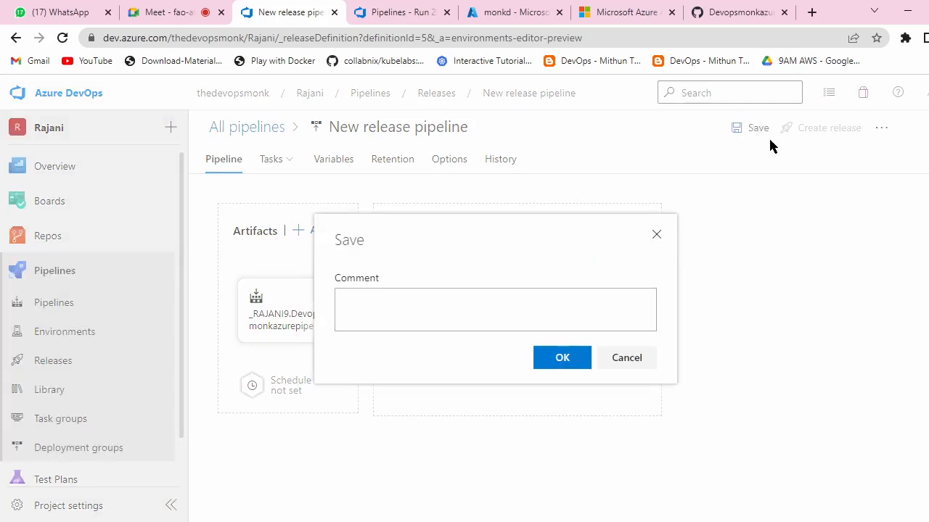
left_click(552, 355)
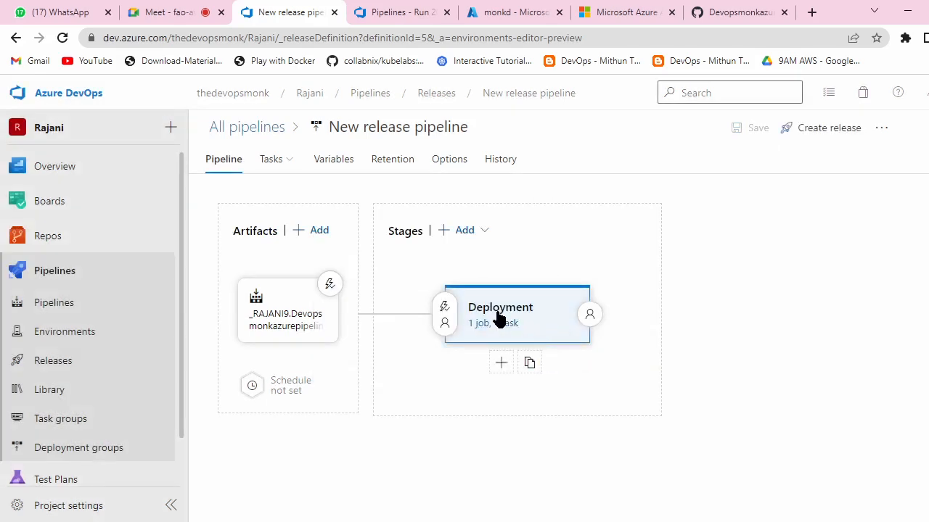
left_click(803, 142)
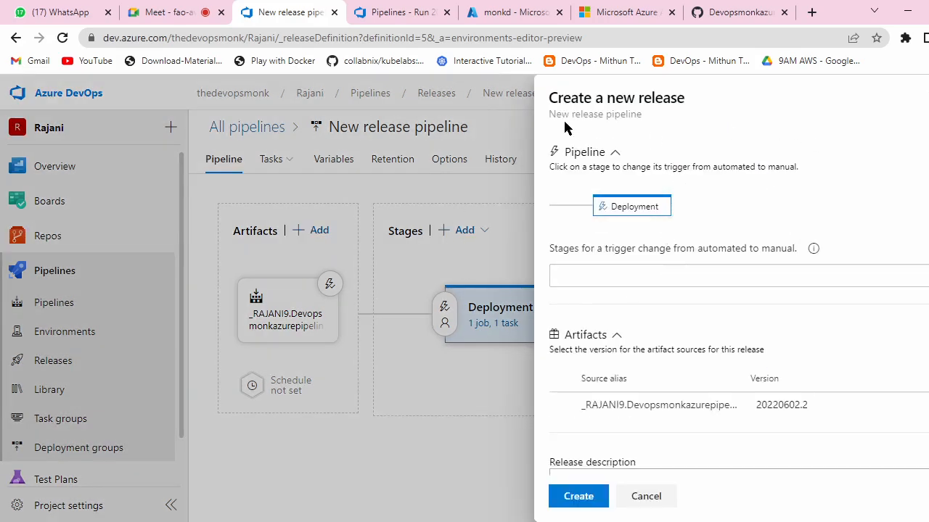
Step: Create Release-1 from the latest build and view its Deployment stage logs, queued for an agent
scroll(690, 235, "down", 1)
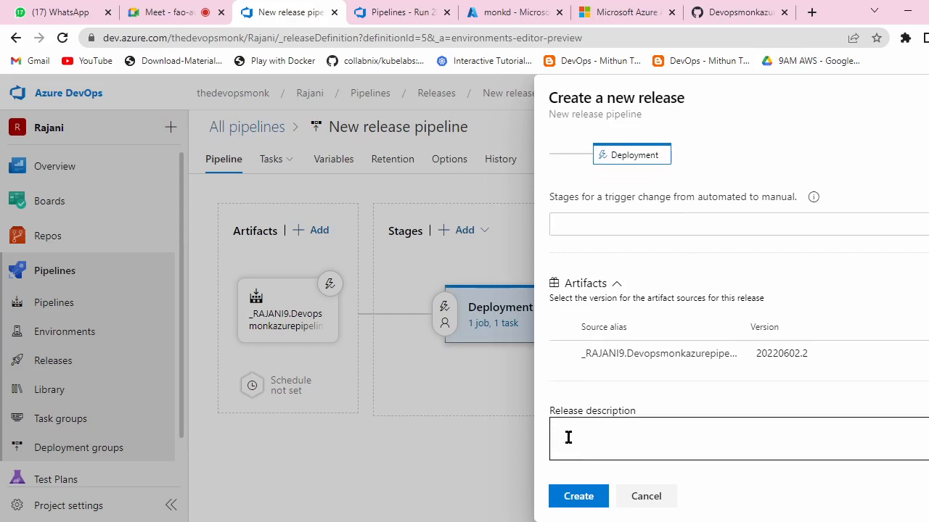
left_click(579, 497)
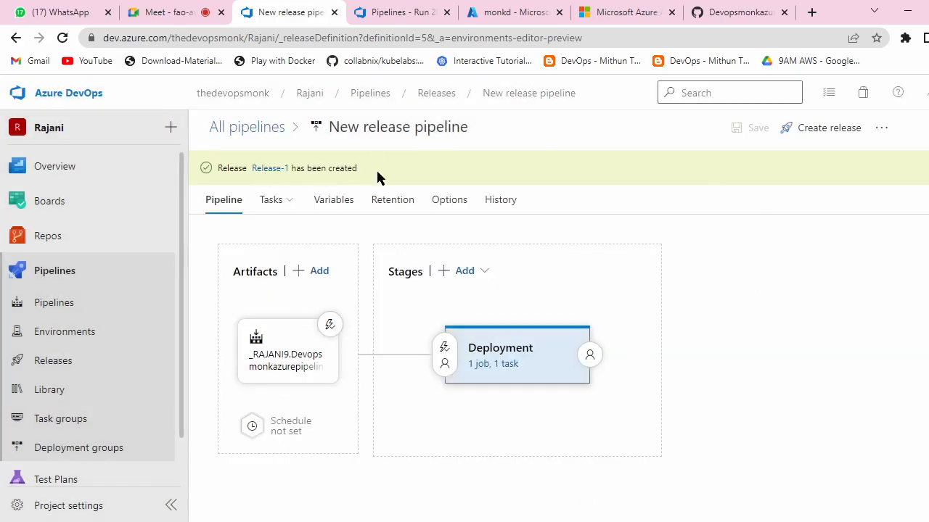
left_click(269, 171)
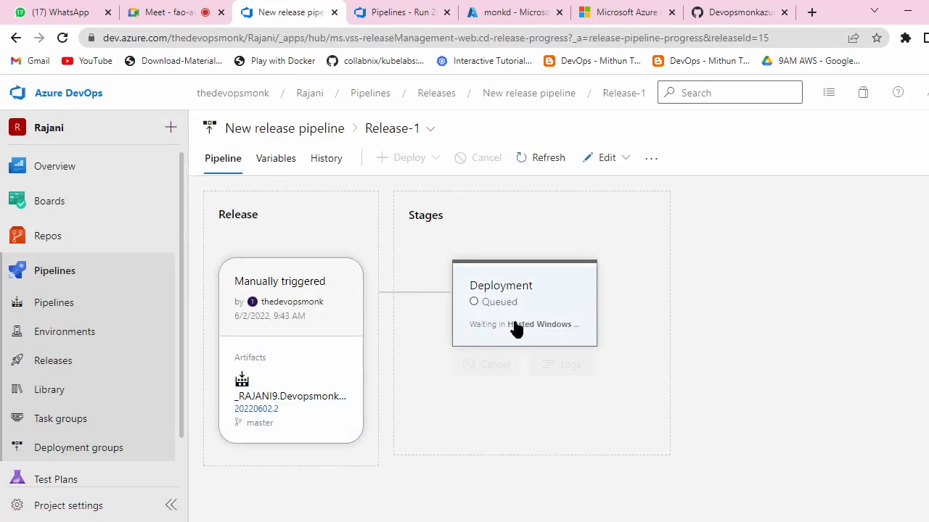
mouse_move(520, 326)
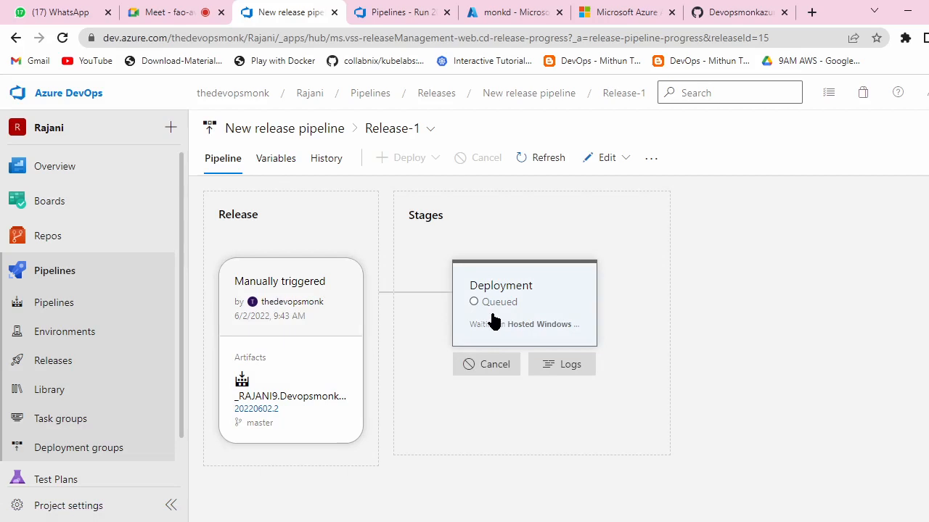
left_click(513, 305)
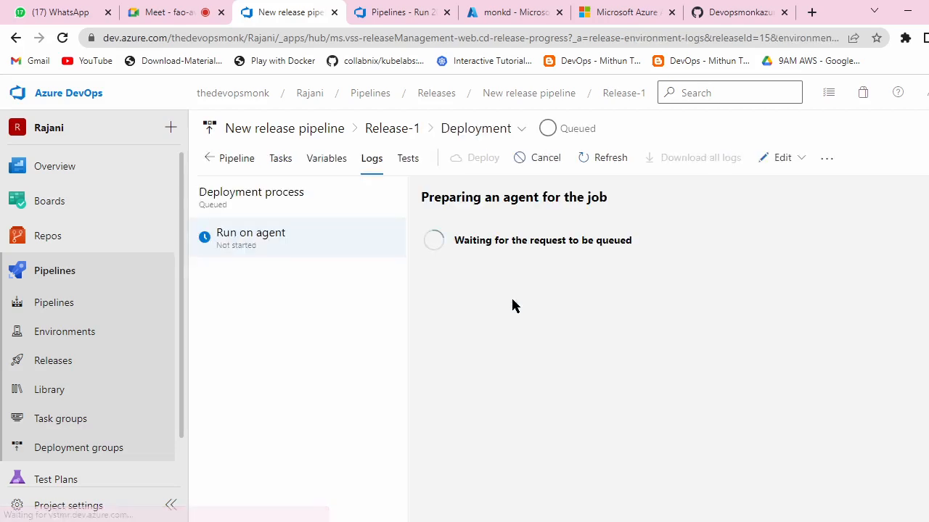
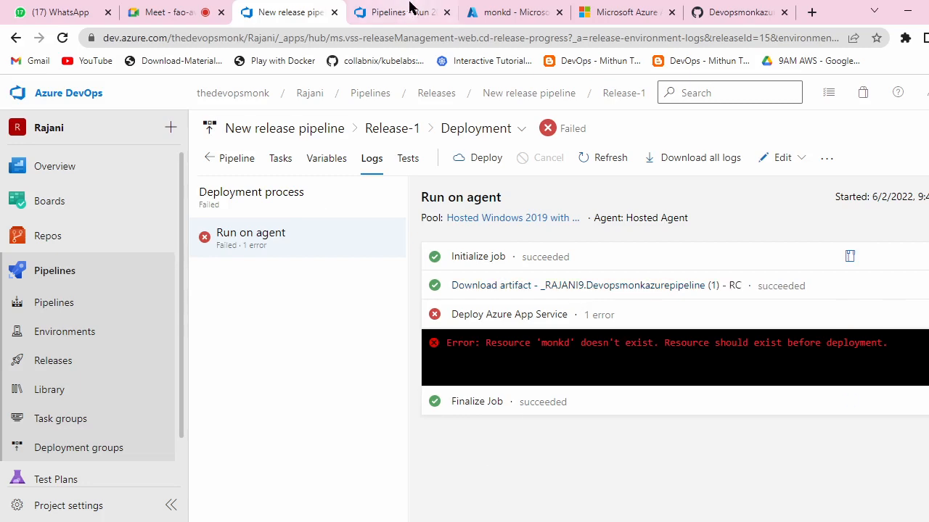
Step: Compare the failed 'monkd' deployment log with the monkd App Service (Central US), then open the projects home
left_click(501, 10)
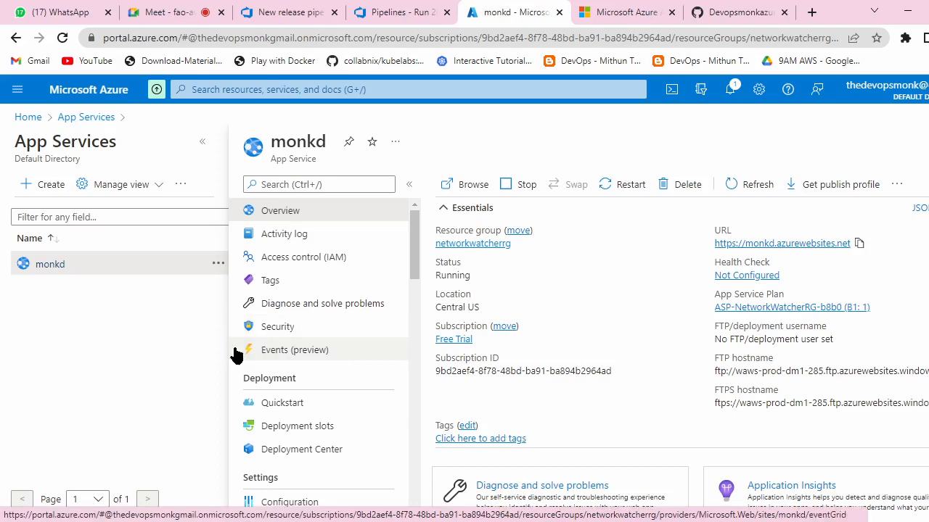
left_click(305, 12)
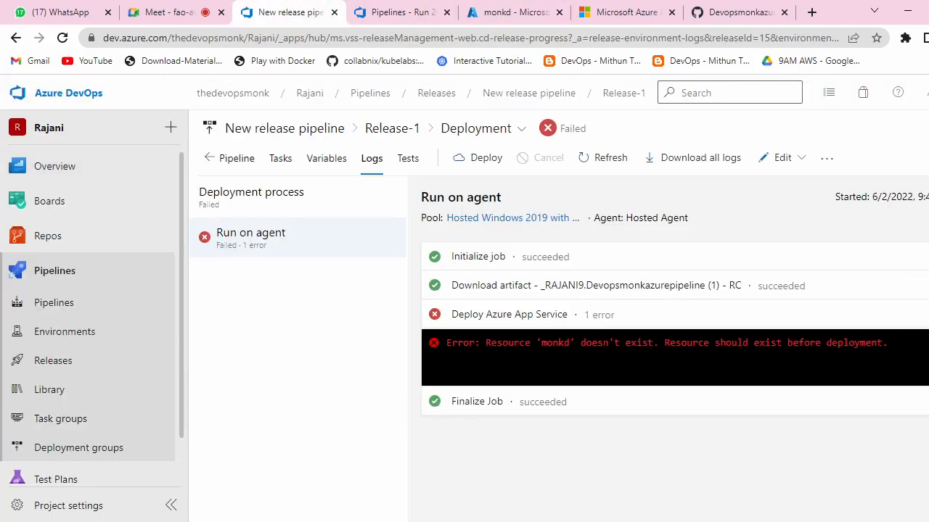
left_click(926, 93)
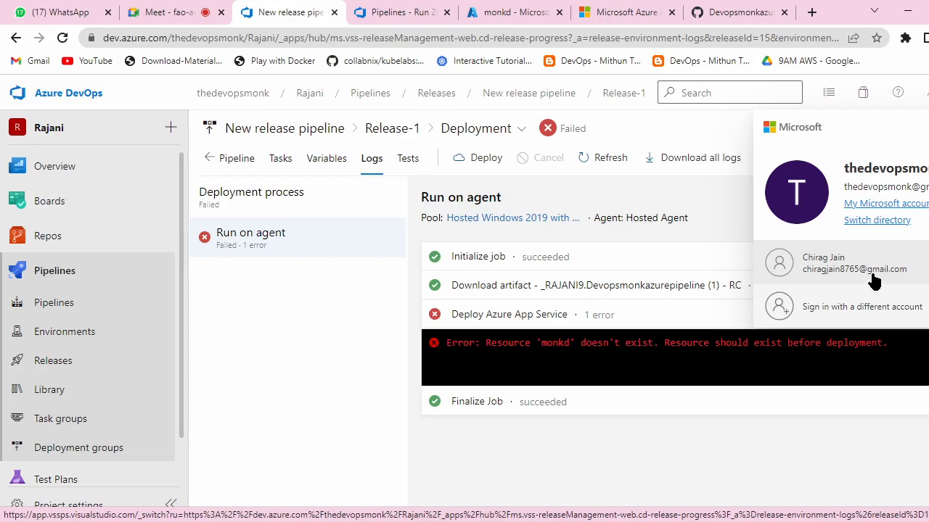
left_click(392, 12)
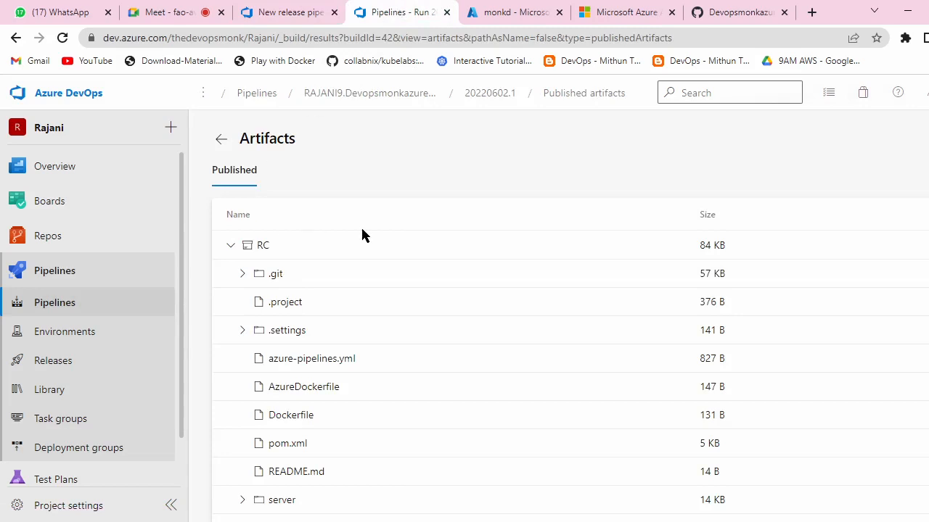
left_click(514, 13)
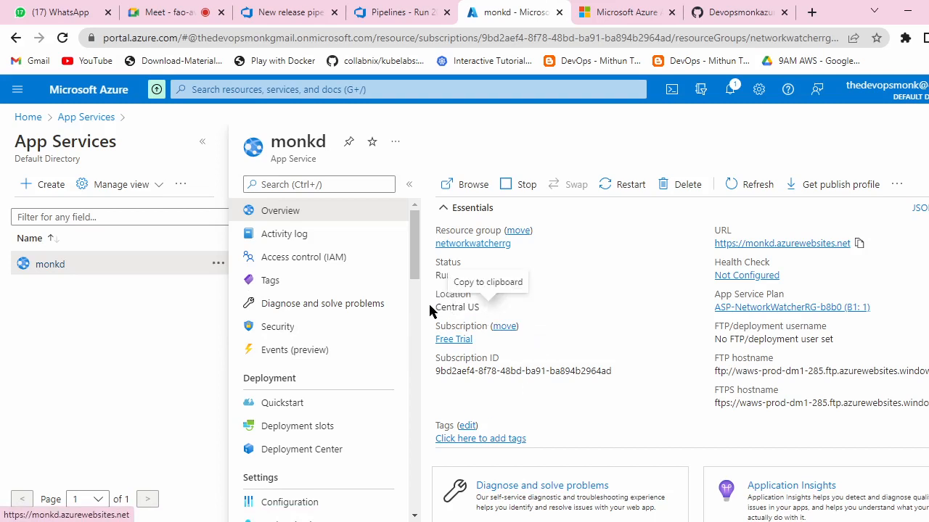
left_click_drag(433, 307, 479, 307)
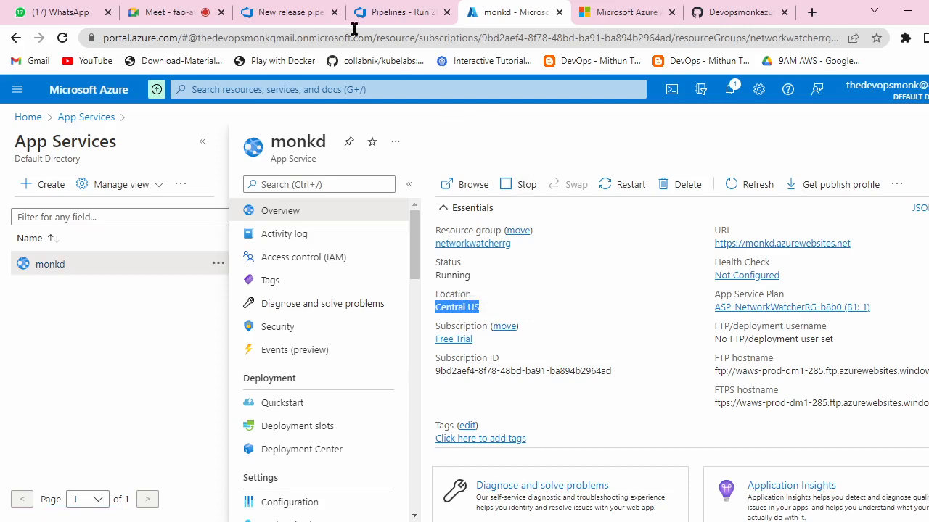
left_click(296, 11)
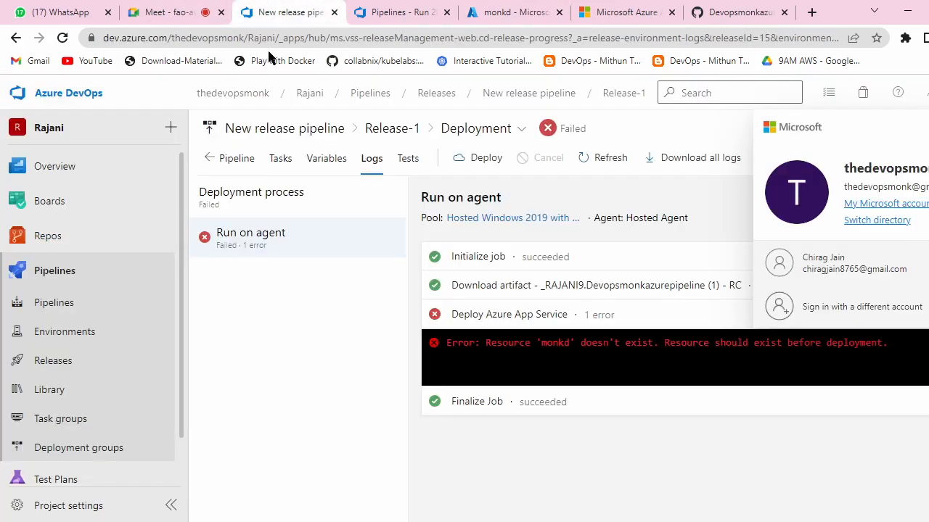
left_click(239, 95)
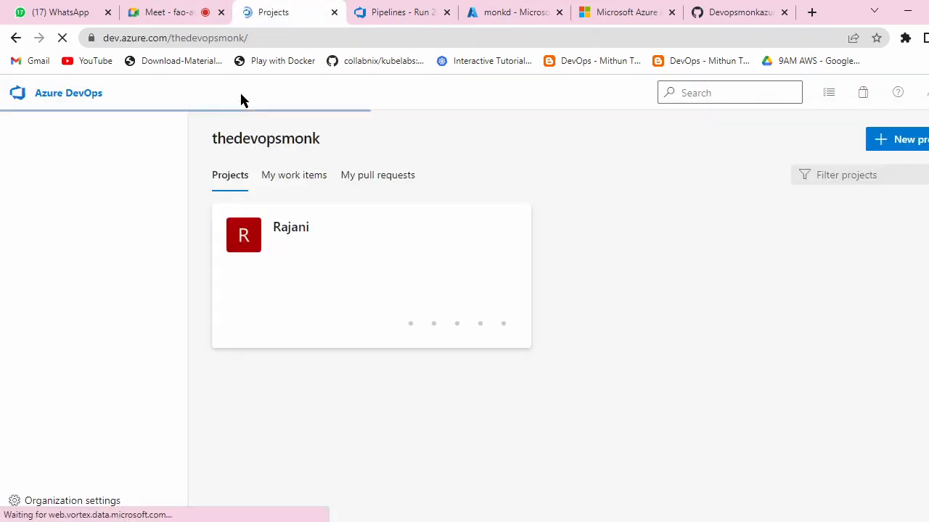
left_click(303, 227)
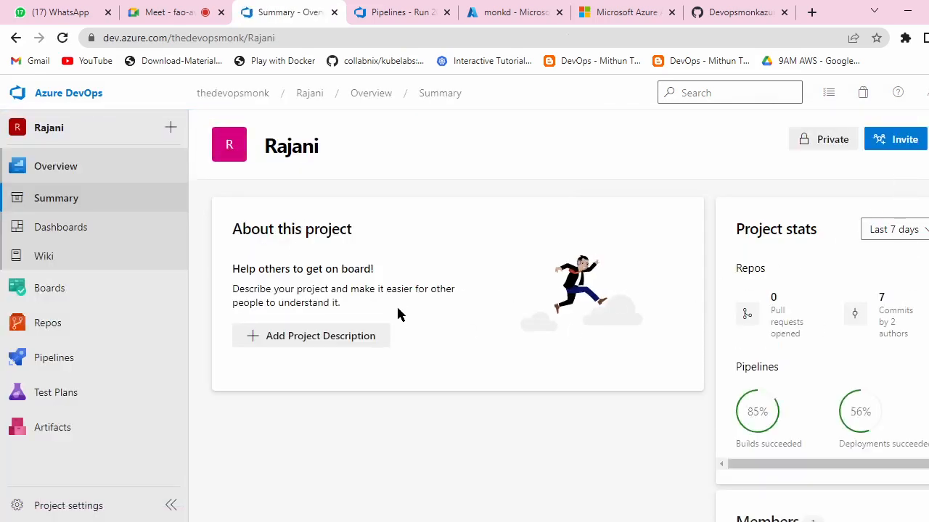
scroll(431, 336, "down", 1)
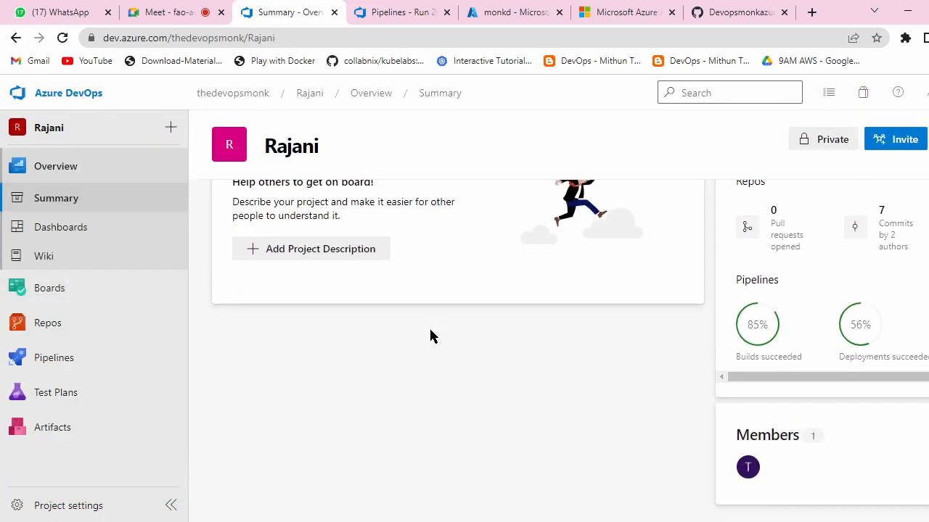
scroll(795, 368, "up", 1)
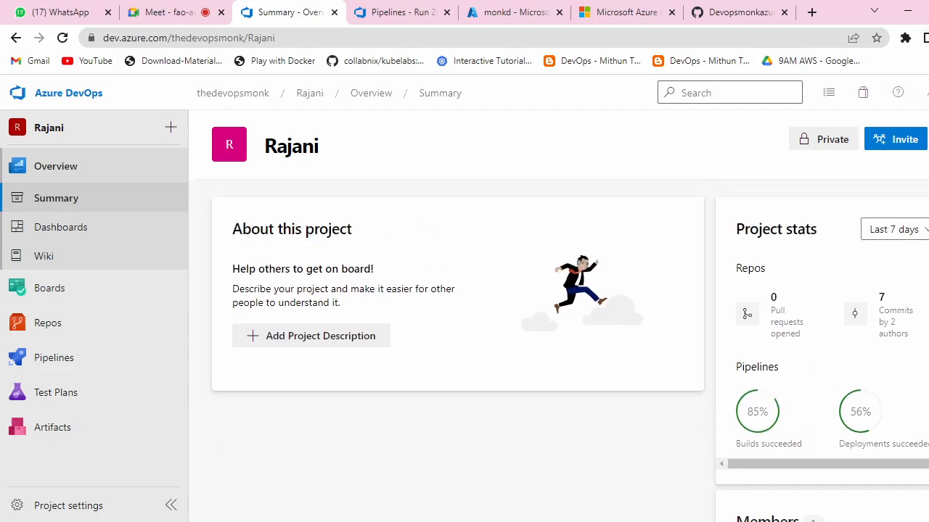
left_click(923, 92)
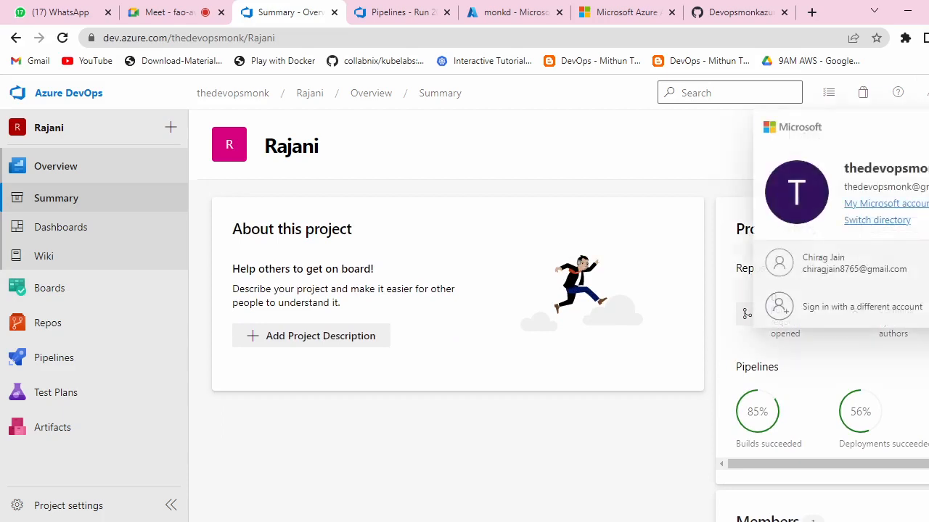
left_click(430, 166)
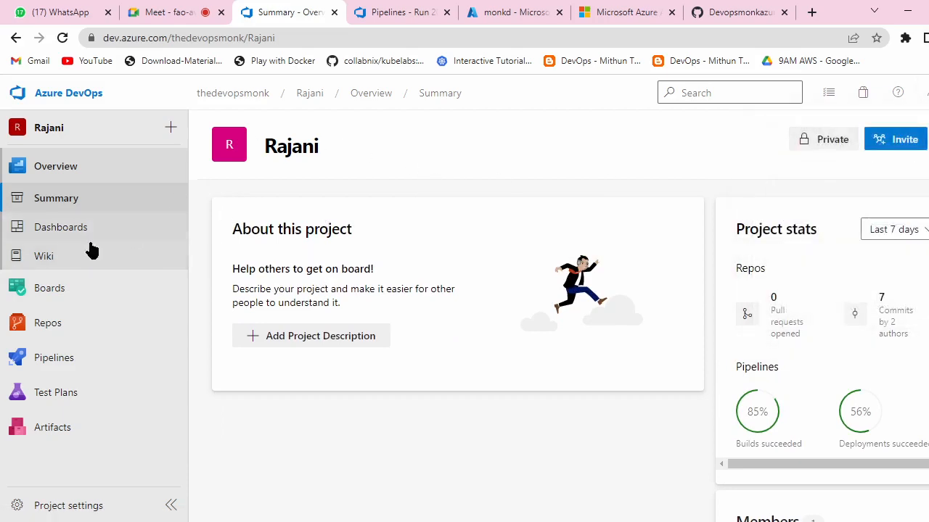
left_click(65, 357)
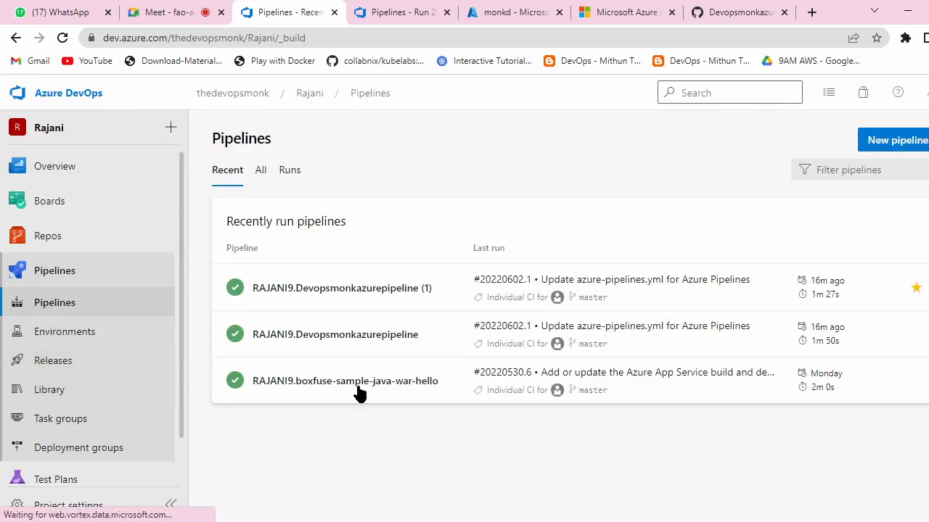
left_click(319, 291)
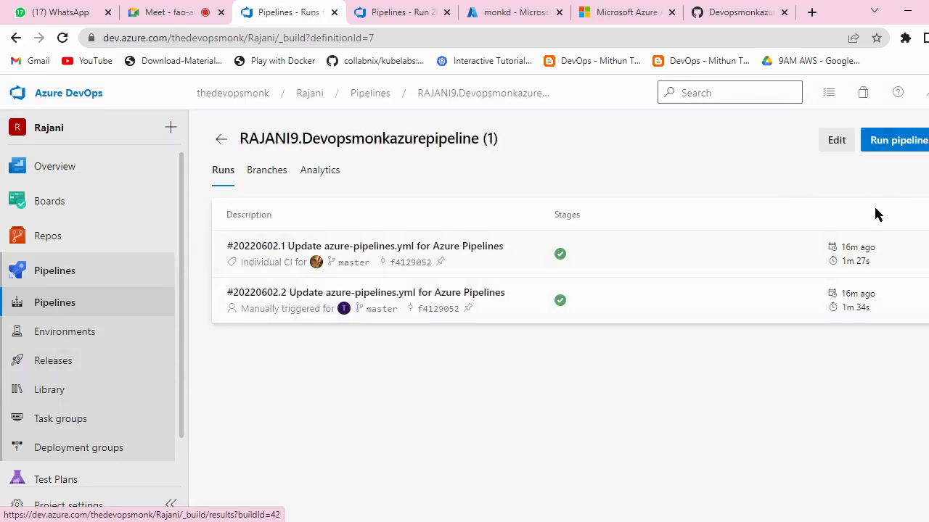
left_click(267, 252)
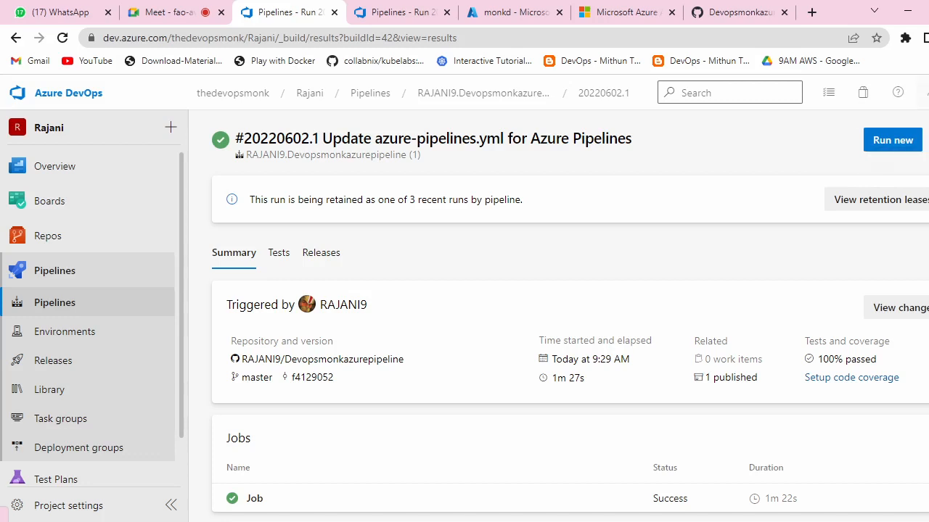
left_click(925, 93)
left_click(927, 100)
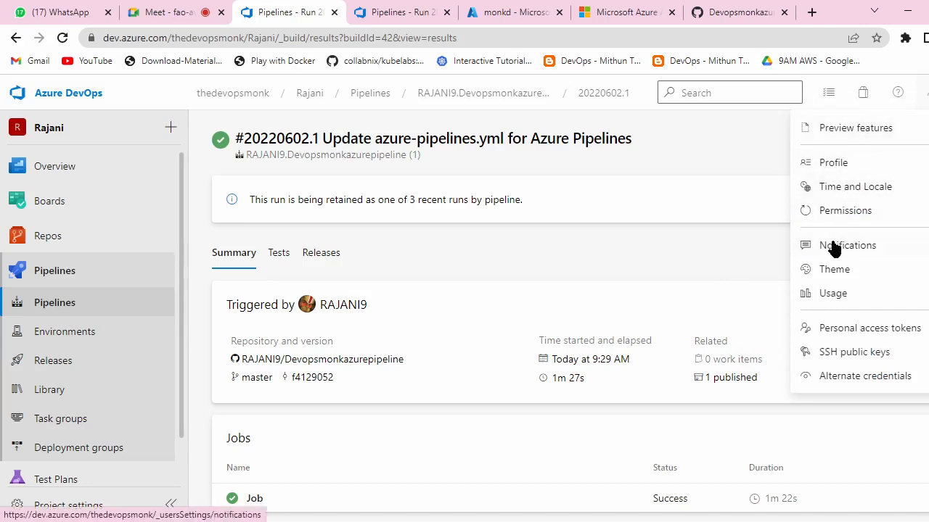
left_click(710, 151)
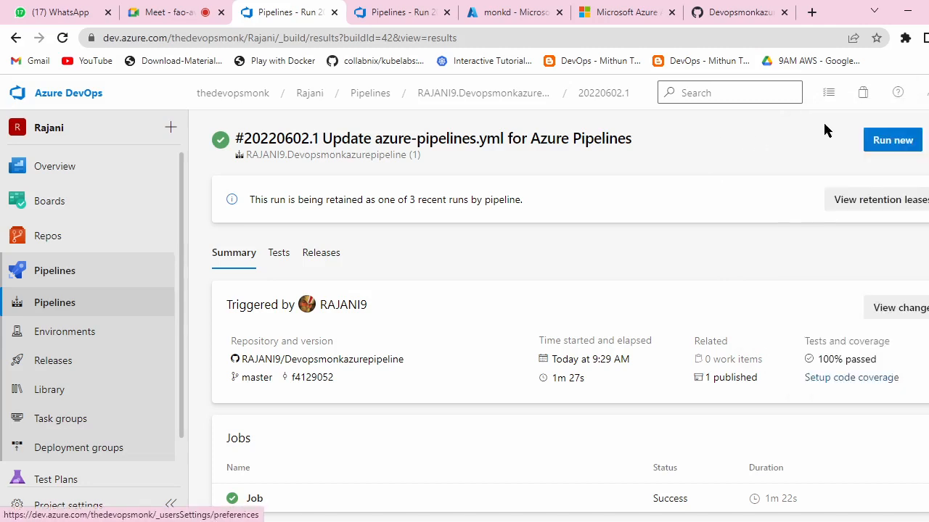
scroll(116, 305, "down", 2)
scroll(123, 348, "up", 1)
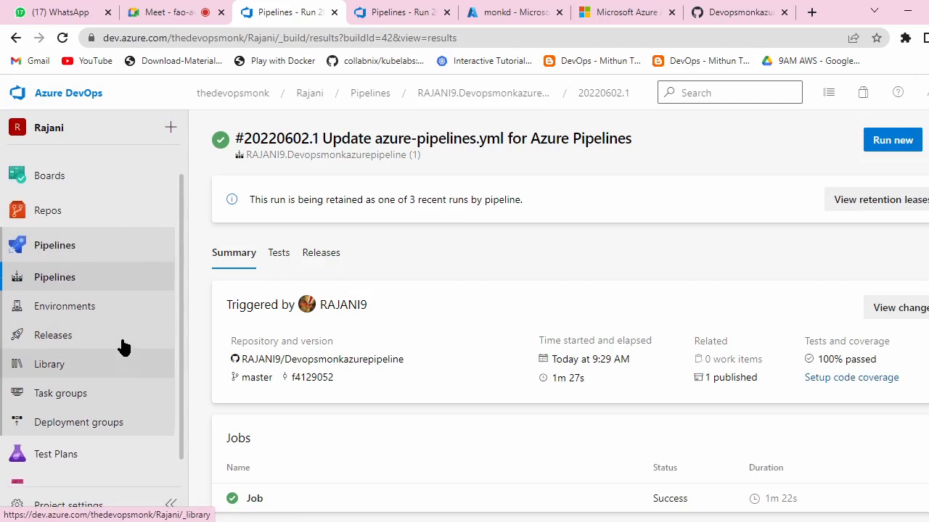
scroll(123, 349, "up", 1)
left_click(70, 128)
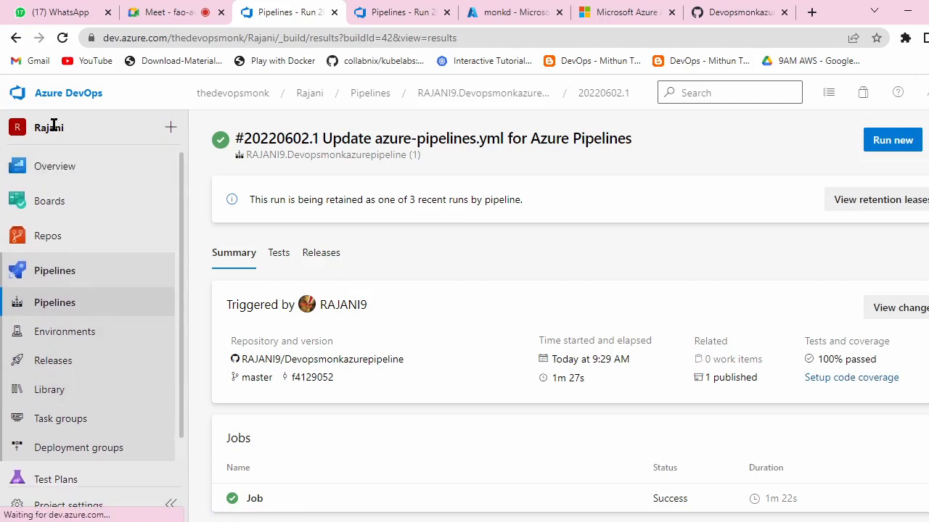
left_click(258, 97)
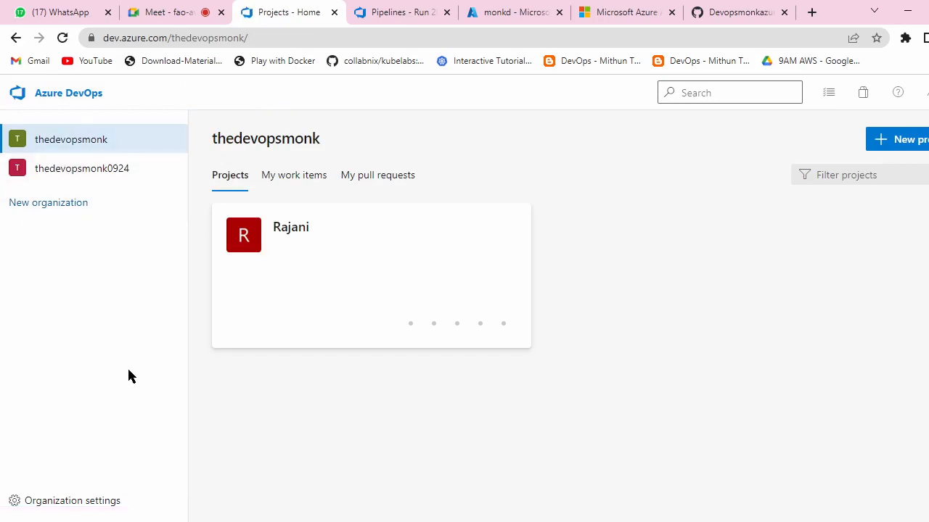
Step: Scroll through the Organization settings Overview, then return to the monkd App Service overview
left_click(92, 500)
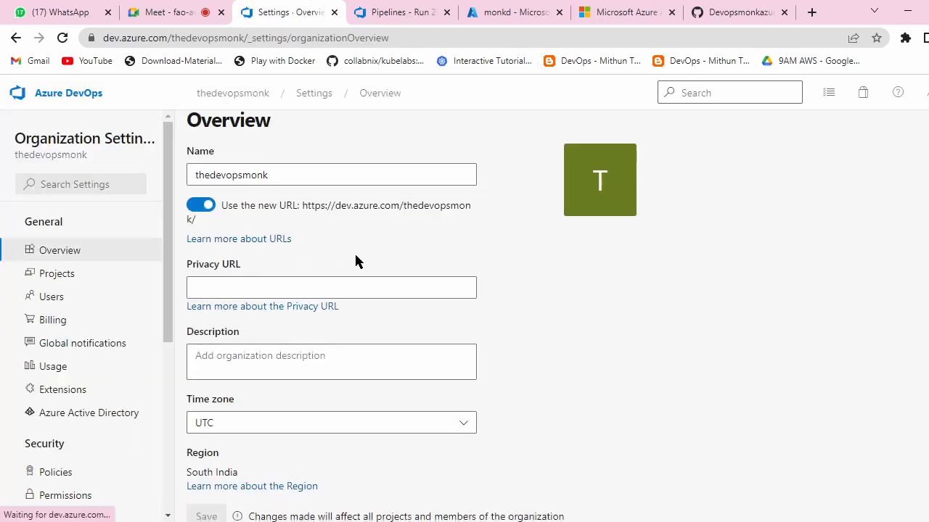
scroll(354, 261, "down", 3)
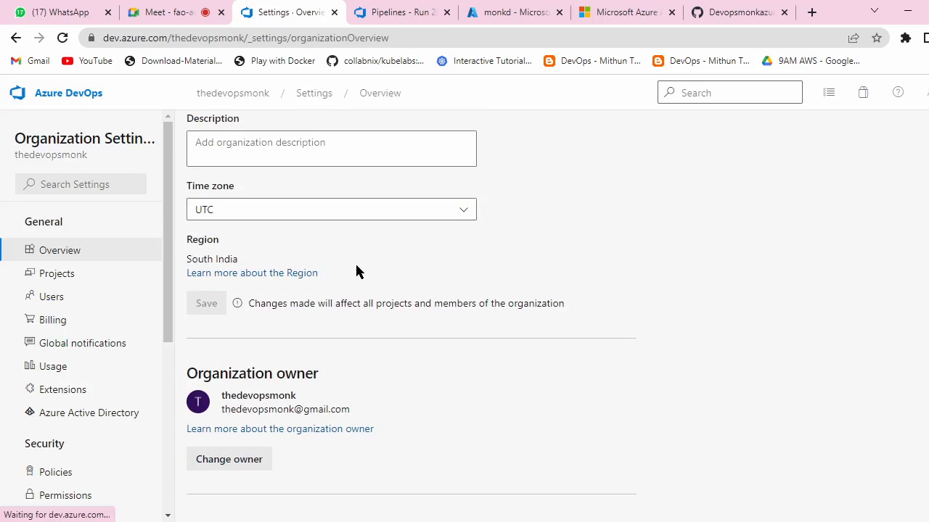
scroll(356, 270, "up", 2)
scroll(355, 270, "down", 5)
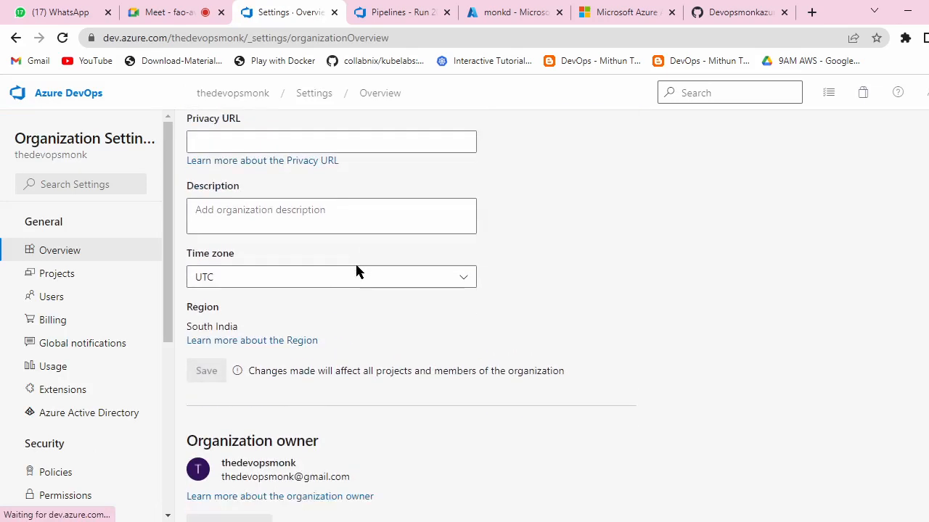
scroll(356, 271, "down", 1)
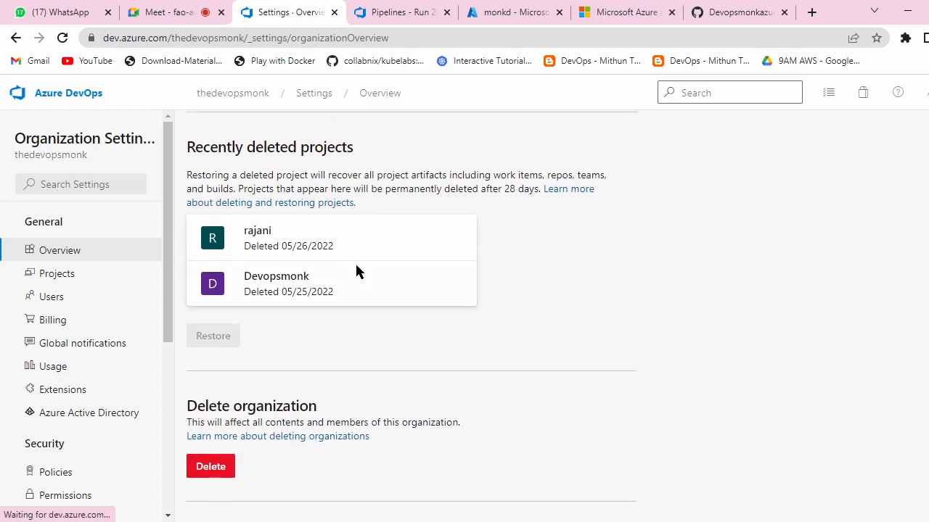
scroll(356, 266, "up", 4)
scroll(356, 270, "up", 4)
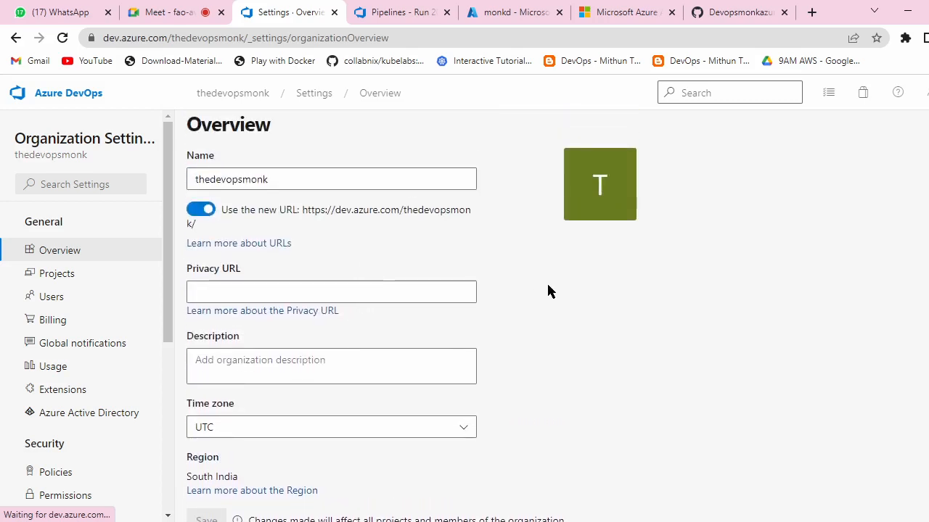
left_click(430, 9)
left_click(475, 15)
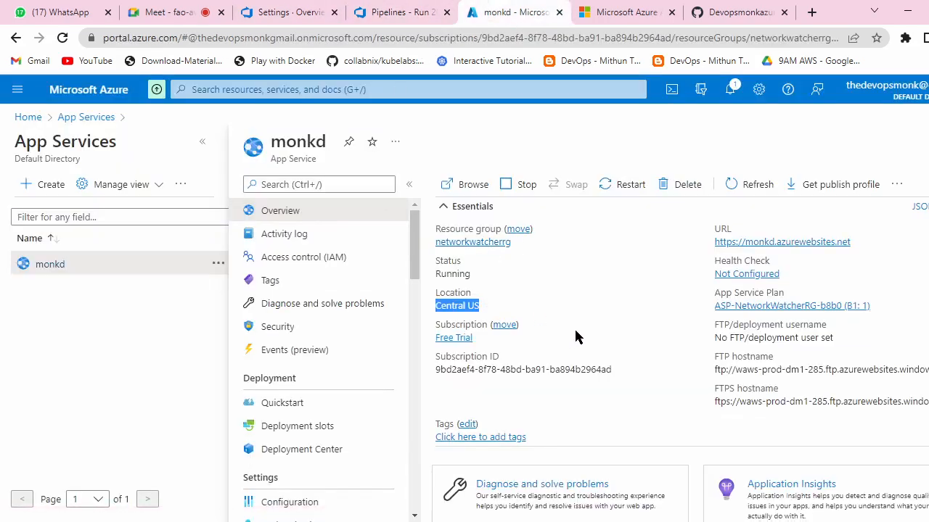
Step: Start a new web app in NetworkWatcherRG, replacing the unavailable name 'webappsite' with another name
scroll(576, 336, "down", 4)
scroll(591, 338, "up", 4)
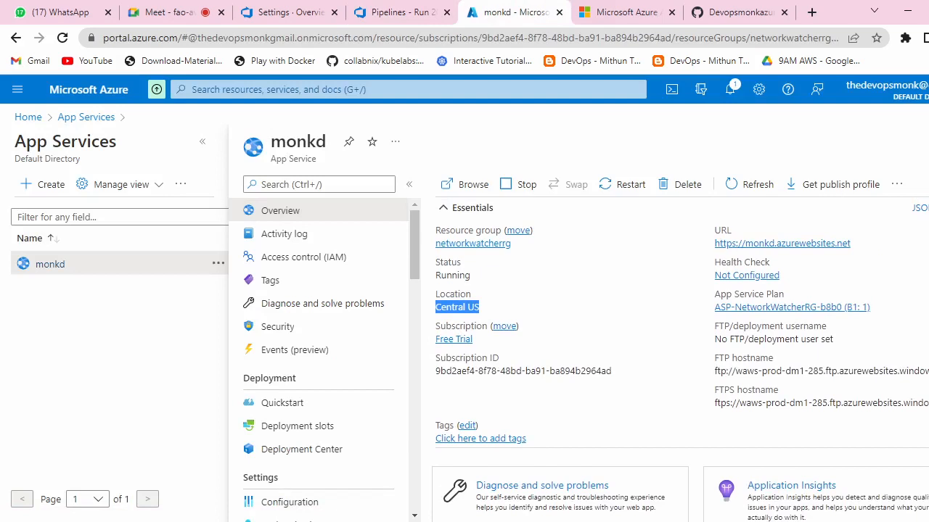
left_click(928, 141)
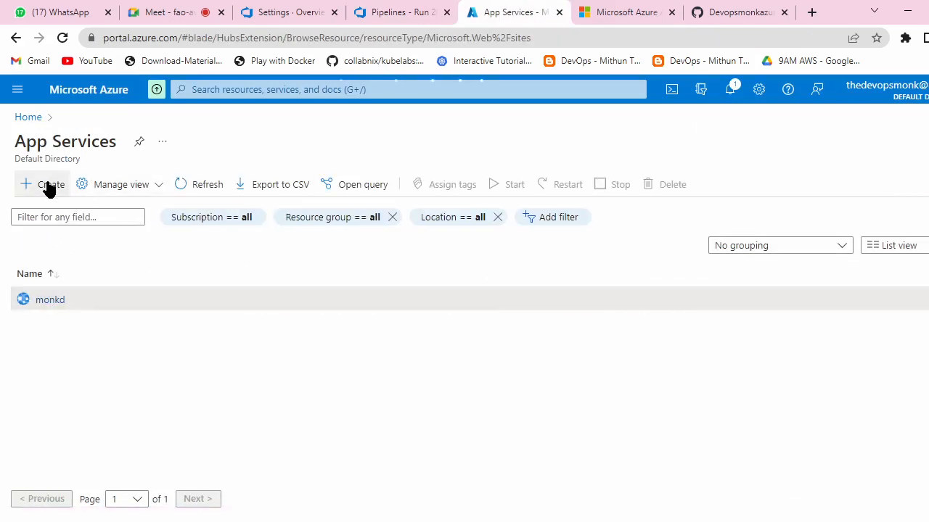
left_click(48, 187)
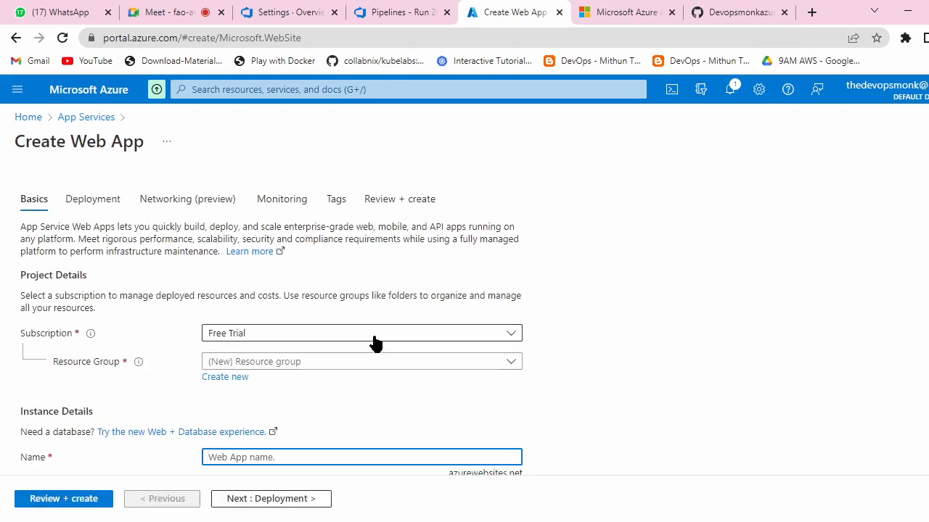
scroll(477, 317, "down", 2)
left_click(508, 217)
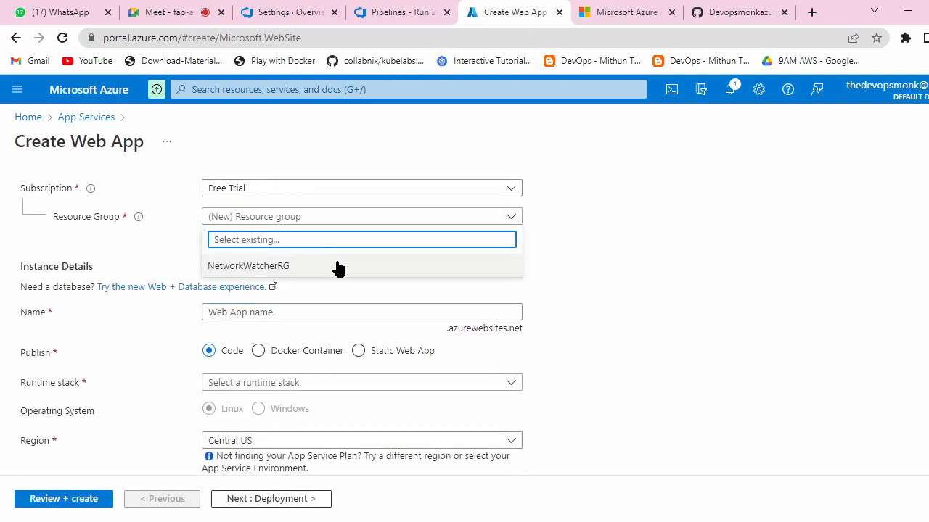
left_click(338, 265)
scroll(387, 280, "down", 1)
left_click(328, 244)
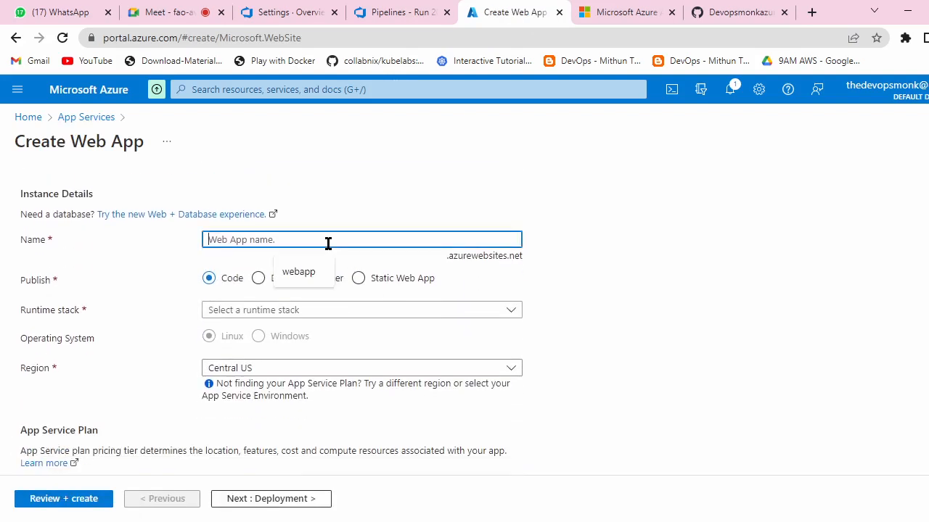
type("webapp")
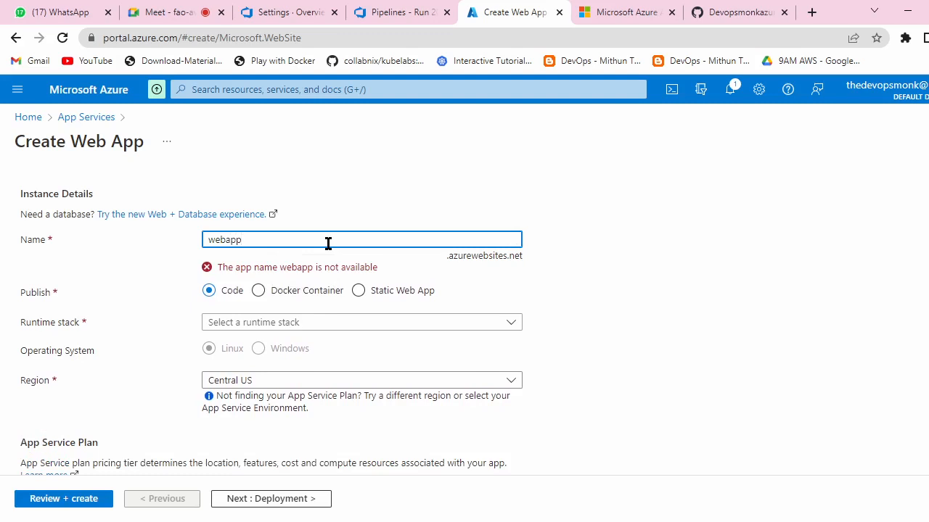
type("sit")
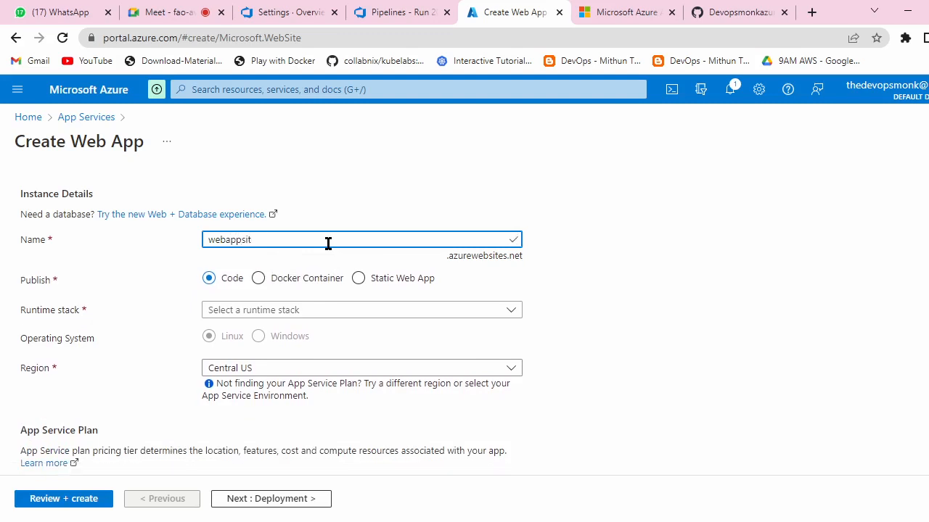
type("e")
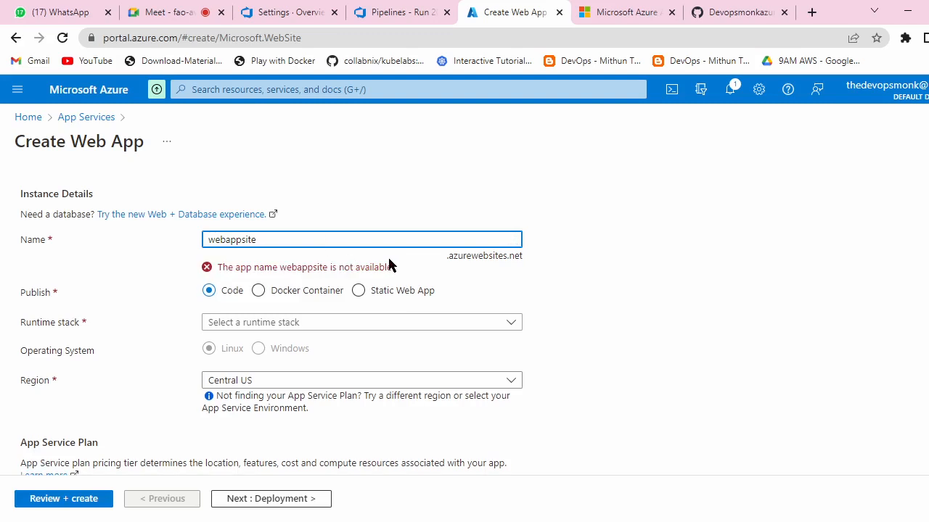
key("BackSpace")
key("BackSpace")
key("BackSpace")
key("BackSpace")
key("BackSpace")
key("BackSpace")
key("BackSpace")
key("BackSpace")
key("BackSpace")
key("BackSpace")
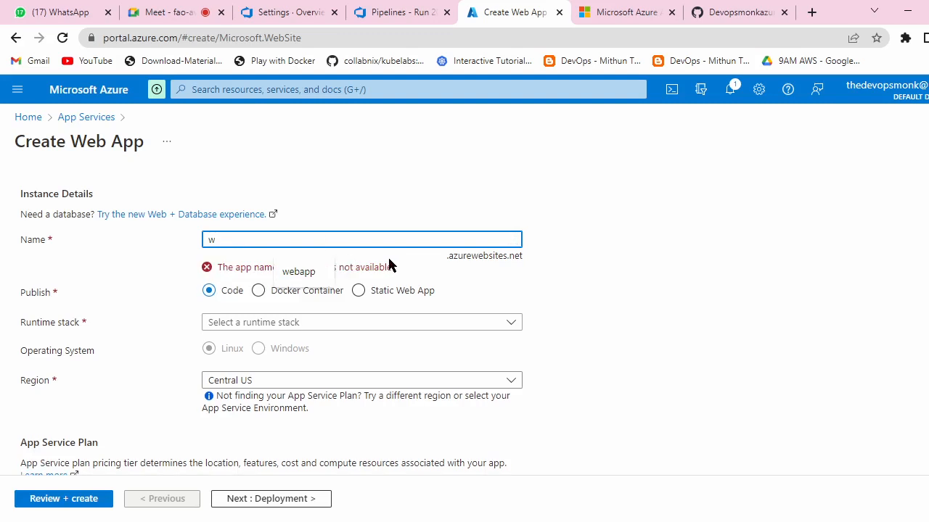
type("Rajani")
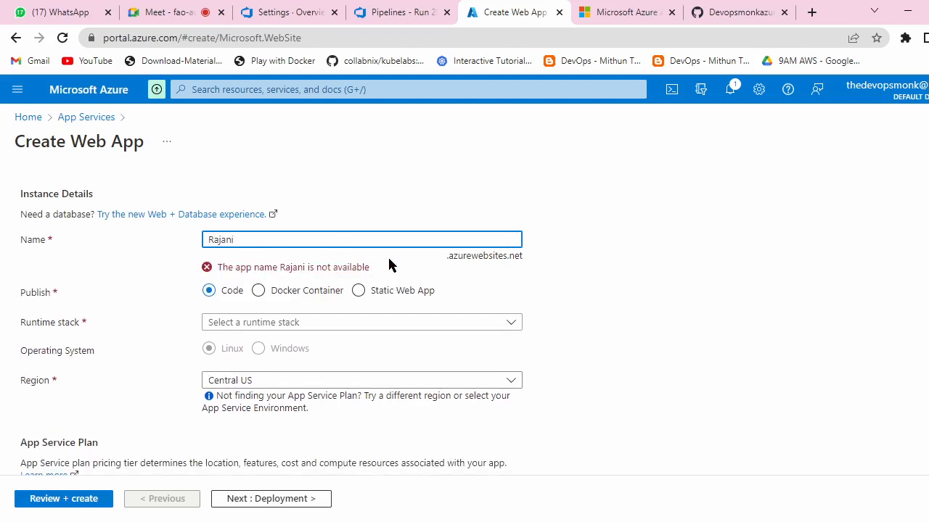
type("kanth")
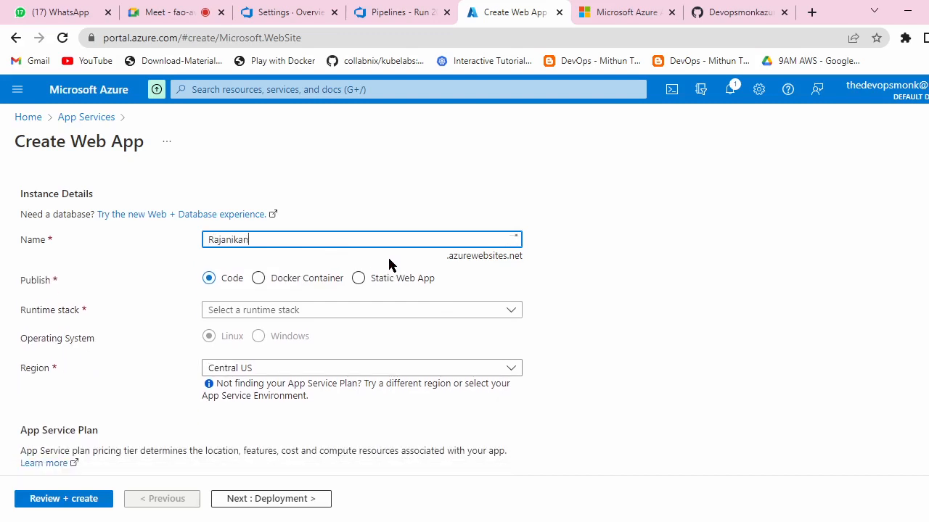
Step: Set the runtime stack to Java 8 with Apache Tomcat 9.0
left_click(502, 313)
scroll(321, 402, "down", 2)
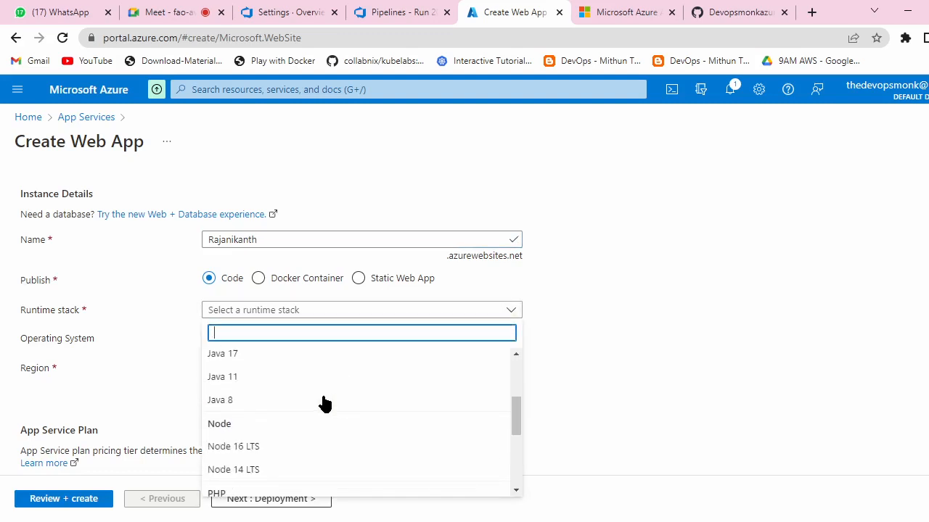
left_click(254, 402)
left_click(477, 341)
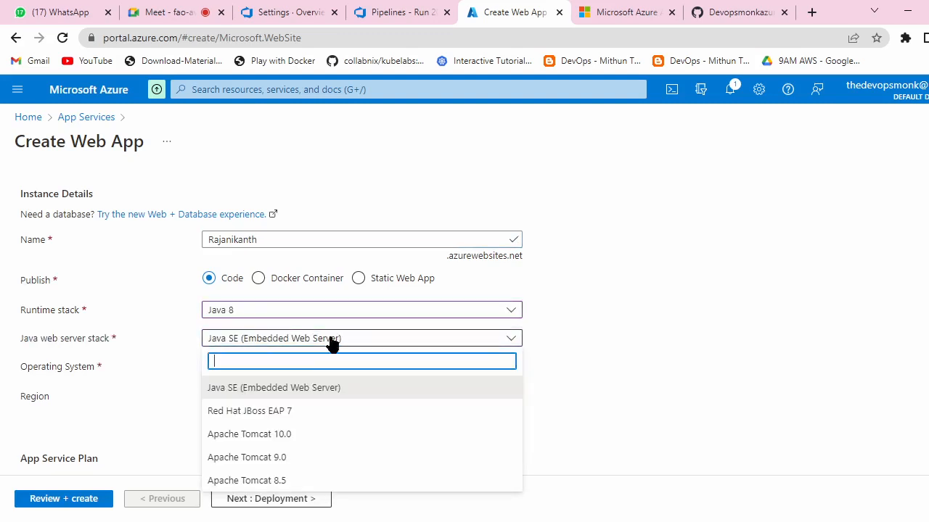
left_click(304, 470)
scroll(421, 247, "down", 2)
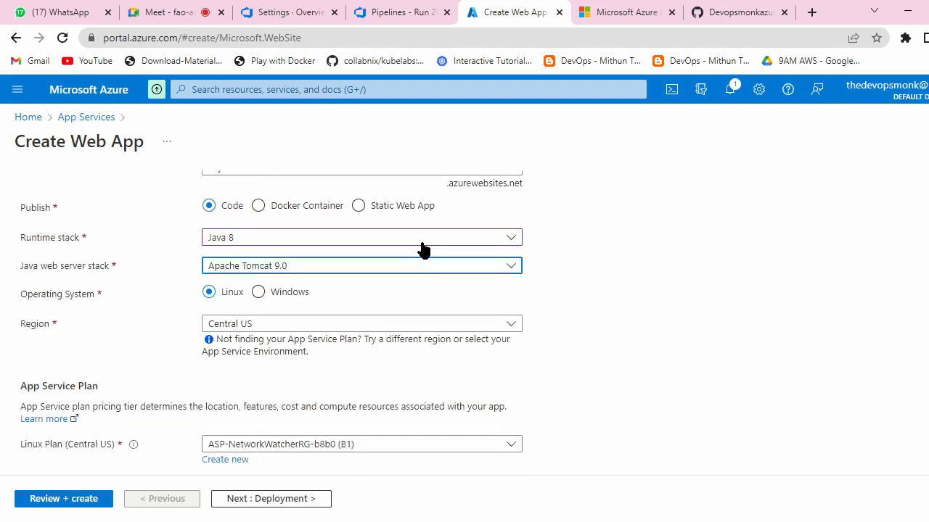
Step: Set the region to East US 2 and run Review + create validation
left_click(513, 254)
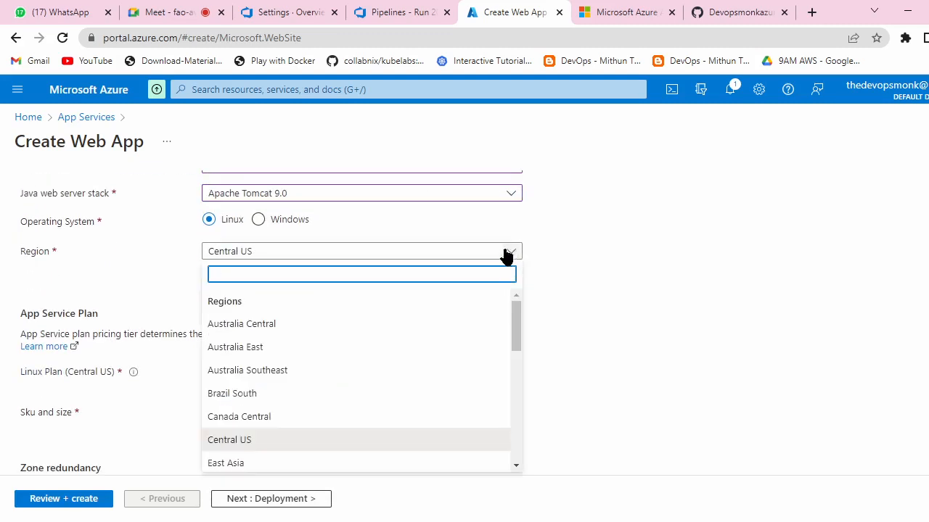
scroll(312, 421, "down", 1)
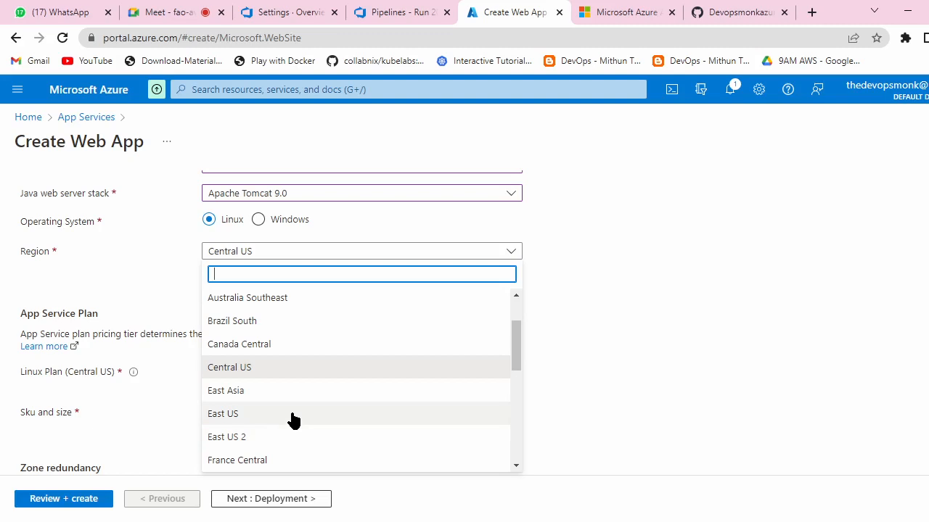
scroll(293, 419, "down", 1)
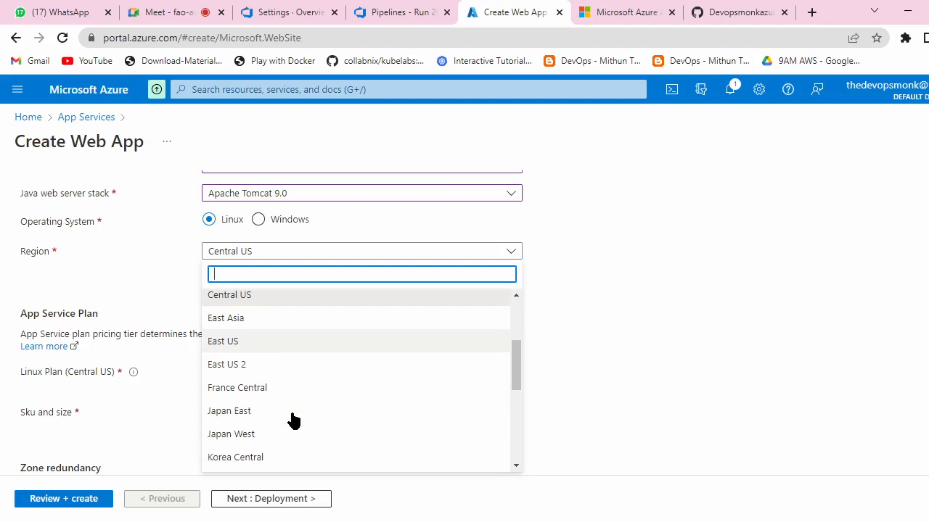
left_click(300, 366)
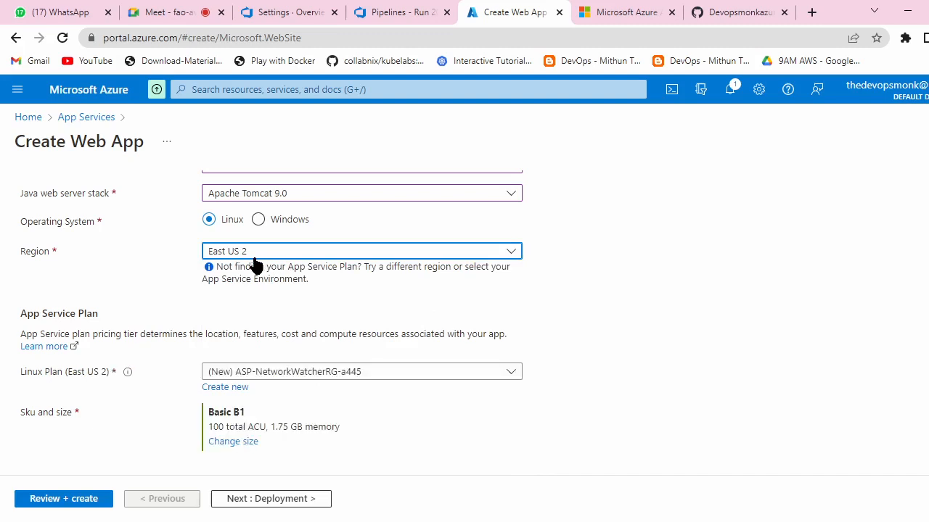
scroll(400, 309, "down", 3)
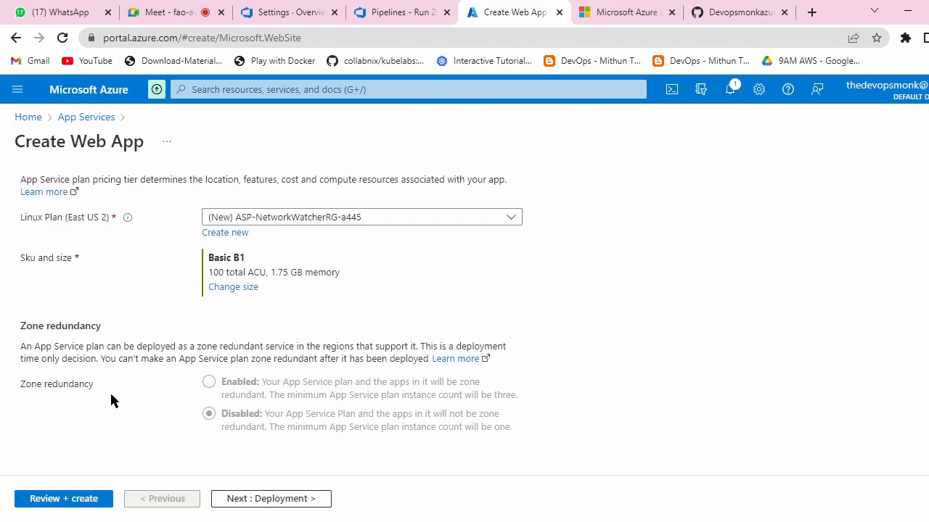
left_click(79, 500)
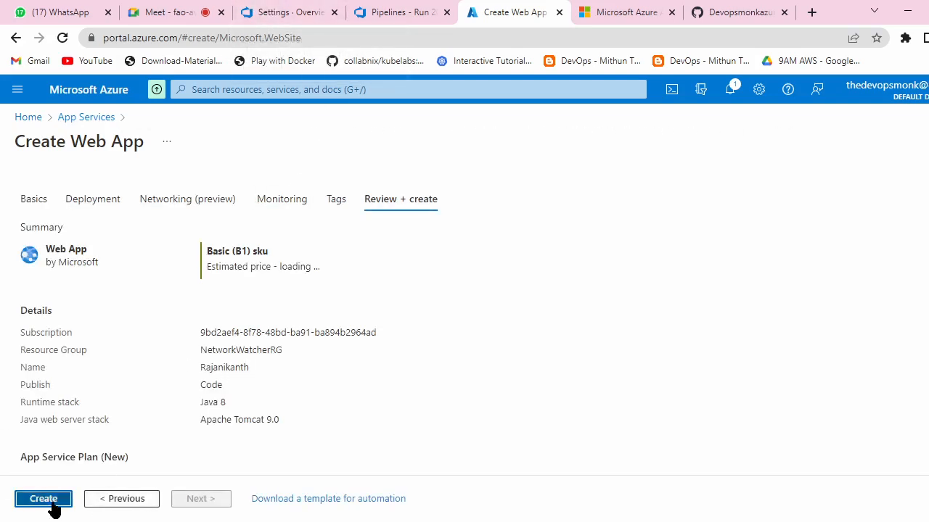
Step: Submit the web app and confirm the DevOps organization's region is South India
left_click(53, 508)
left_click(283, 11)
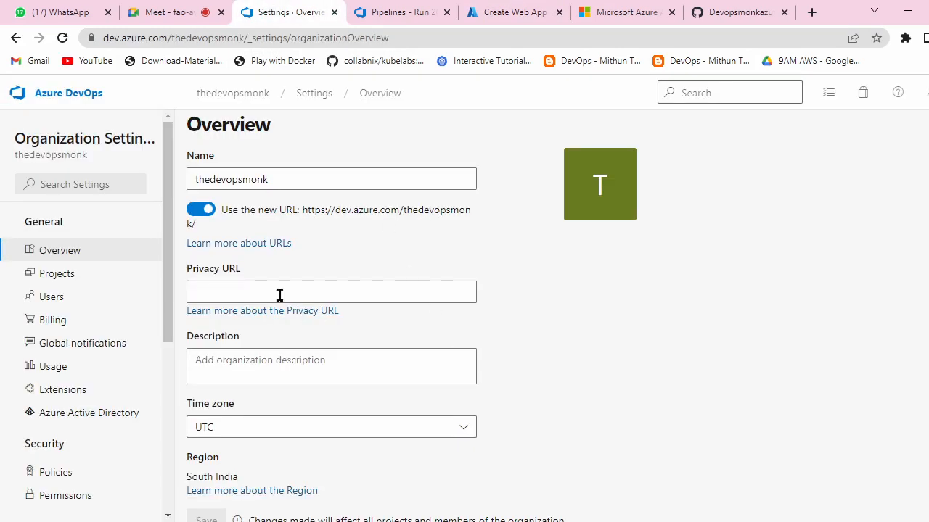
scroll(383, 212, "down", 4)
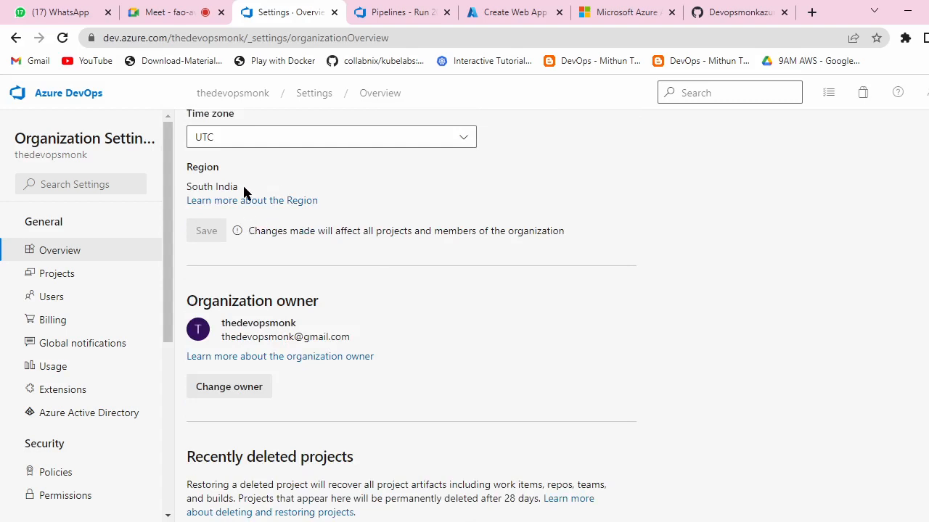
scroll(243, 190, "up", 1)
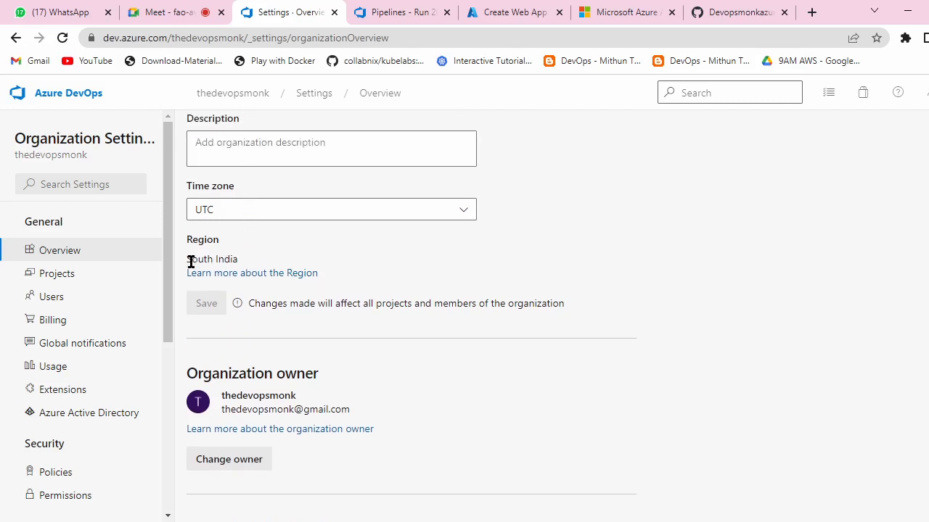
left_click_drag(188, 261, 273, 264)
scroll(450, 396, "up", 3)
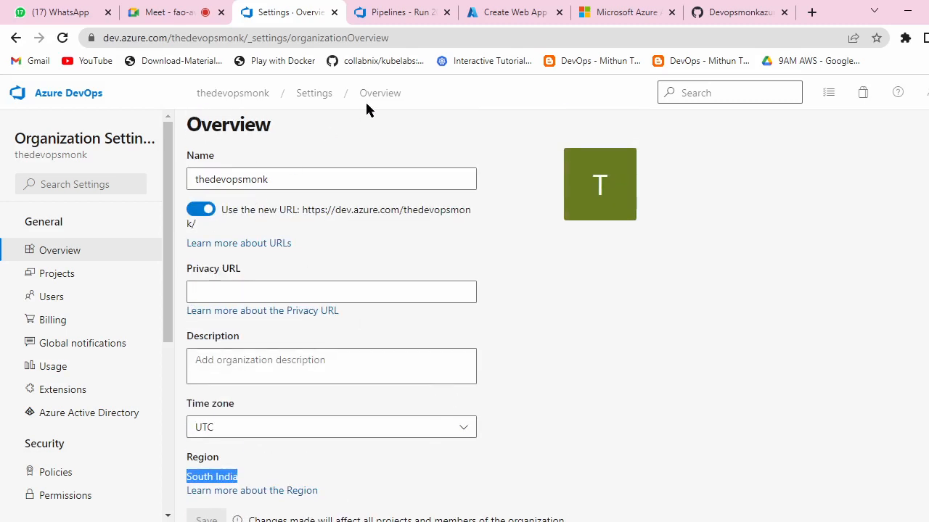
Step: Check the pipeline run's artifacts, then return to the web app creation page
left_click(395, 12)
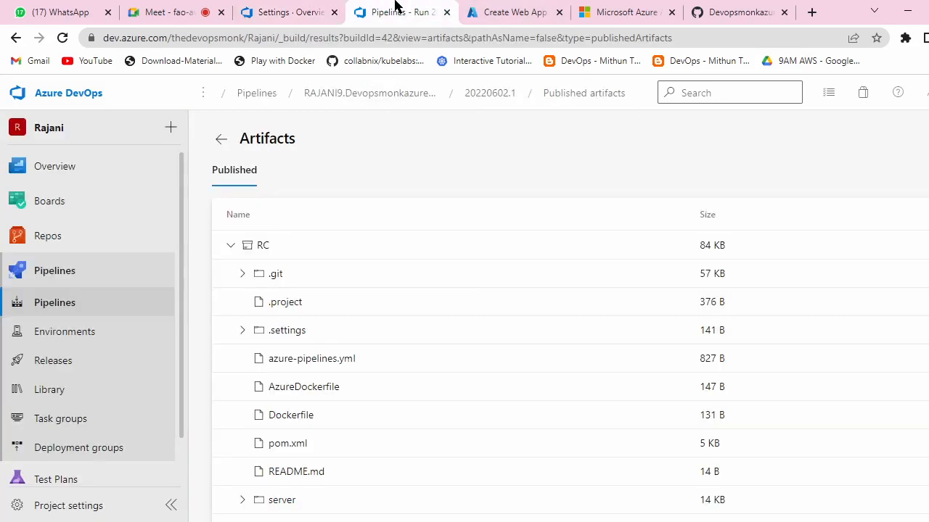
left_click(289, 9)
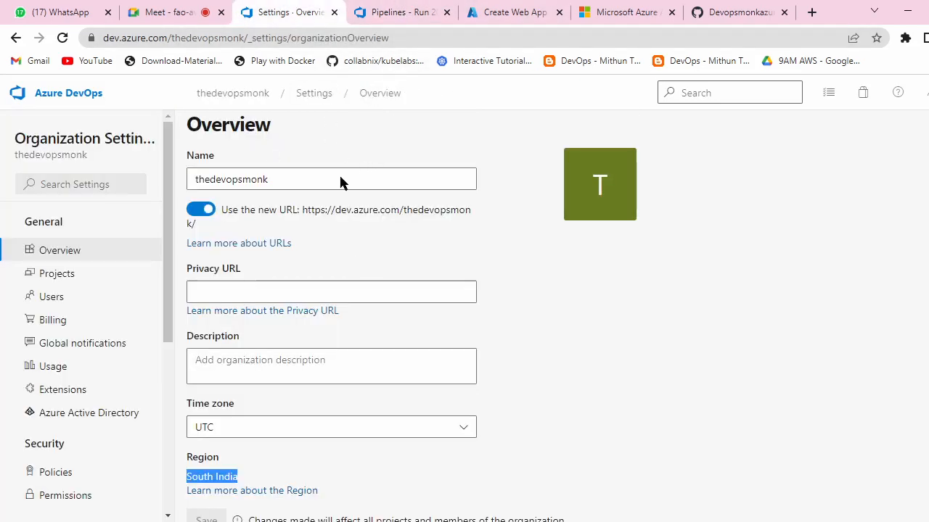
left_click(377, 9)
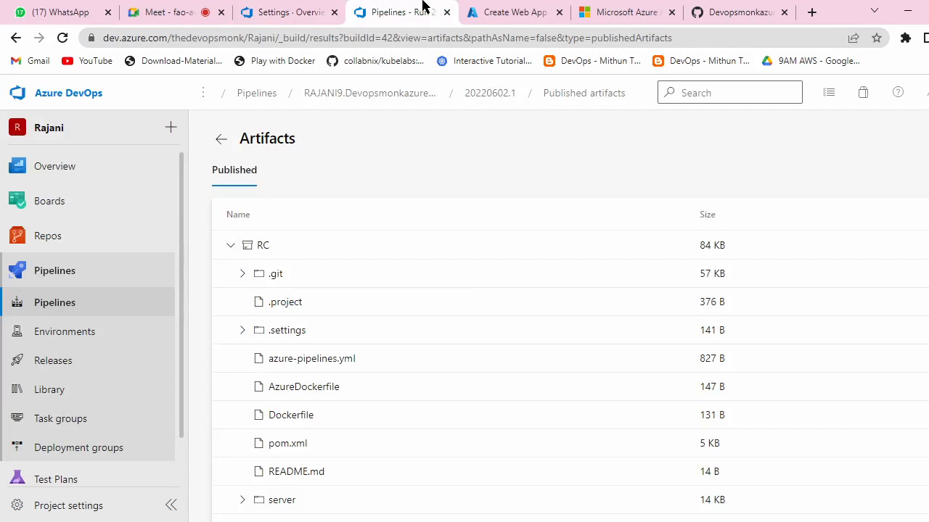
left_click(494, 10)
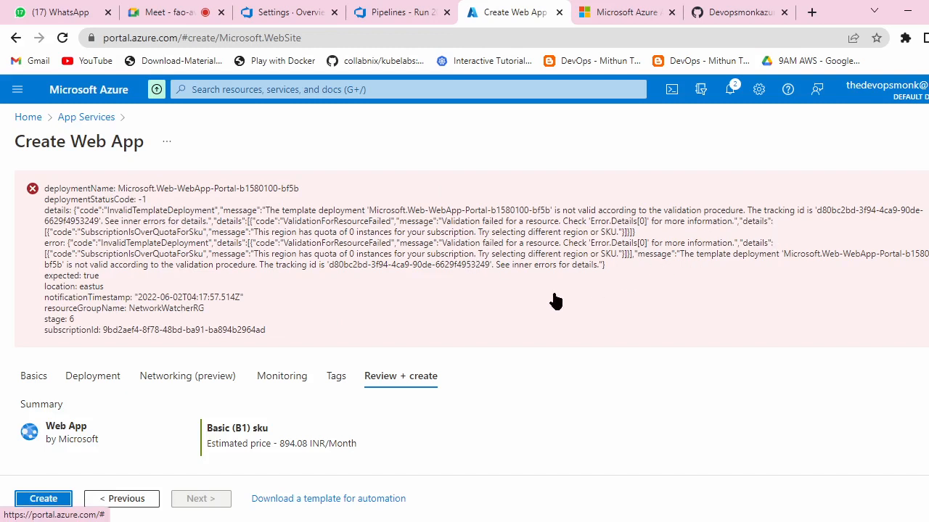
Step: Retry Create, hit the region-quota validation error again, and return to the App Services list
left_click(62, 503)
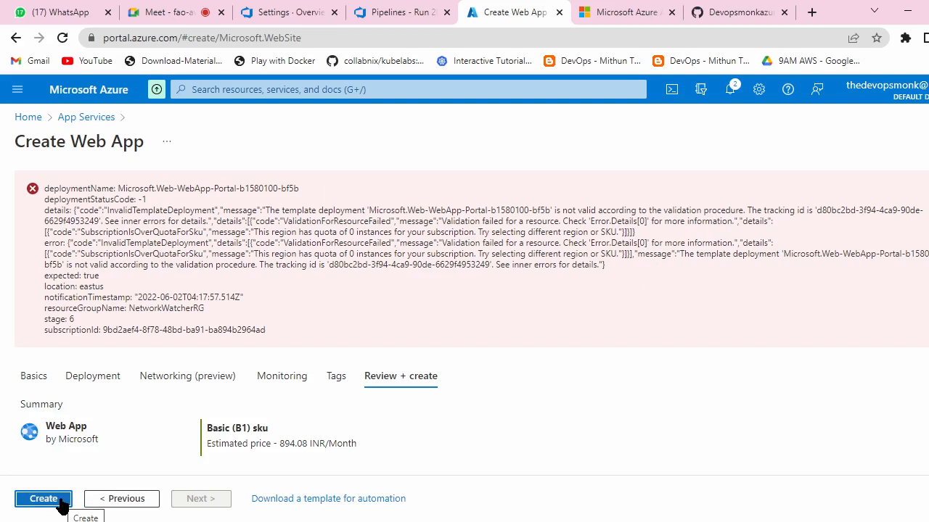
left_click(63, 501)
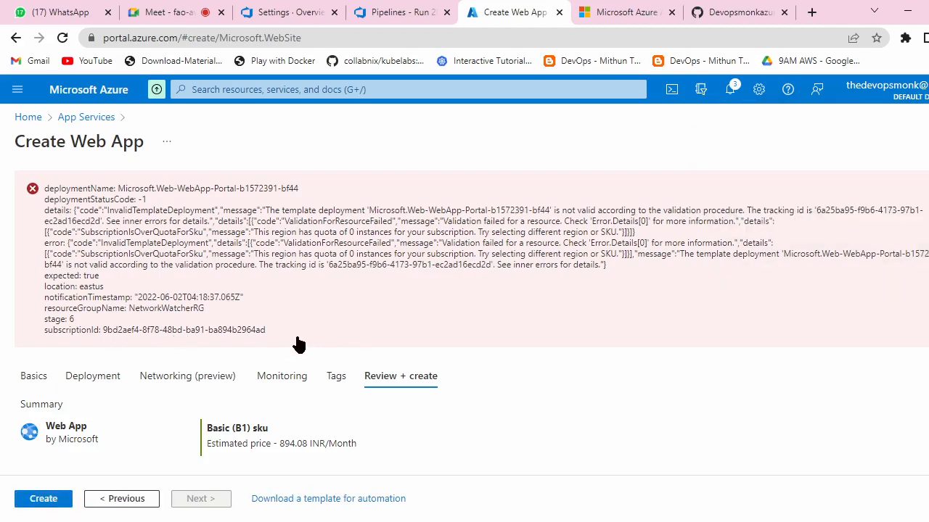
left_click(85, 116)
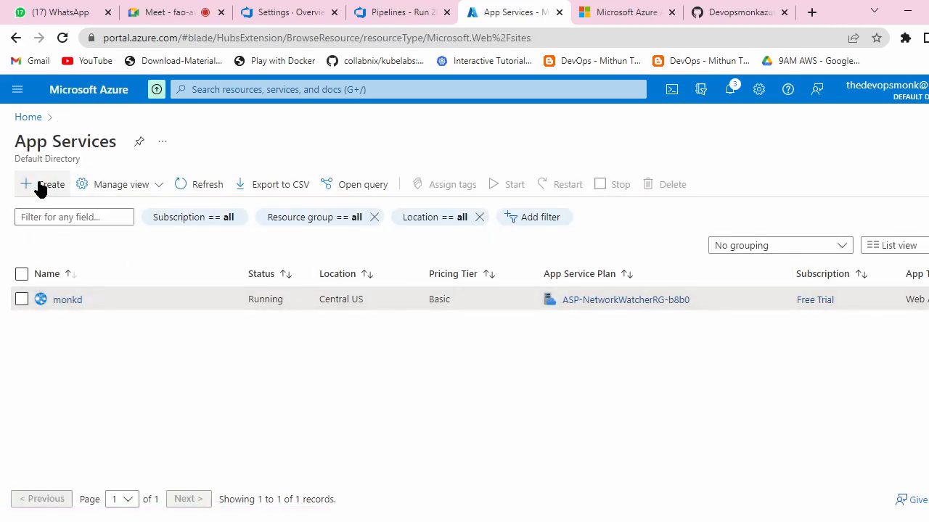
Step: Start another new web app with NetworkWatcherRG as the resource group
left_click(21, 300)
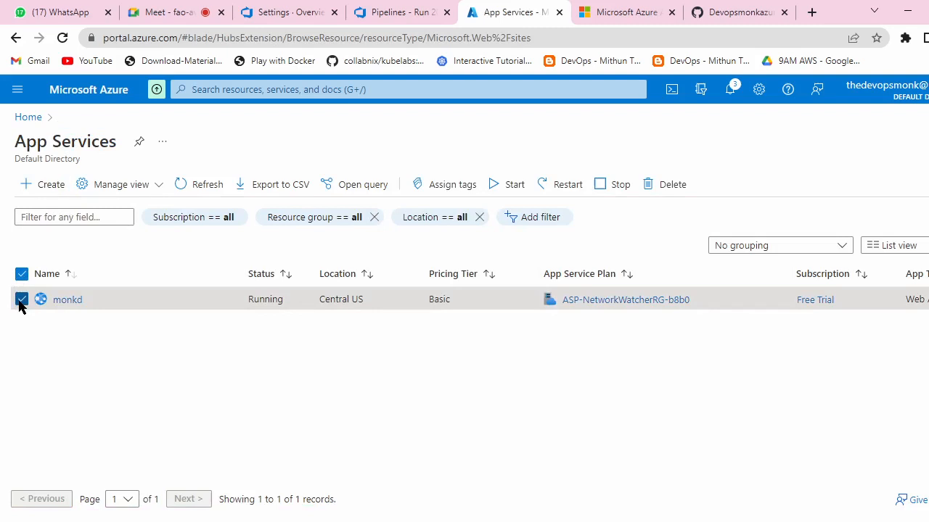
left_click(45, 186)
scroll(318, 239, "down", 2)
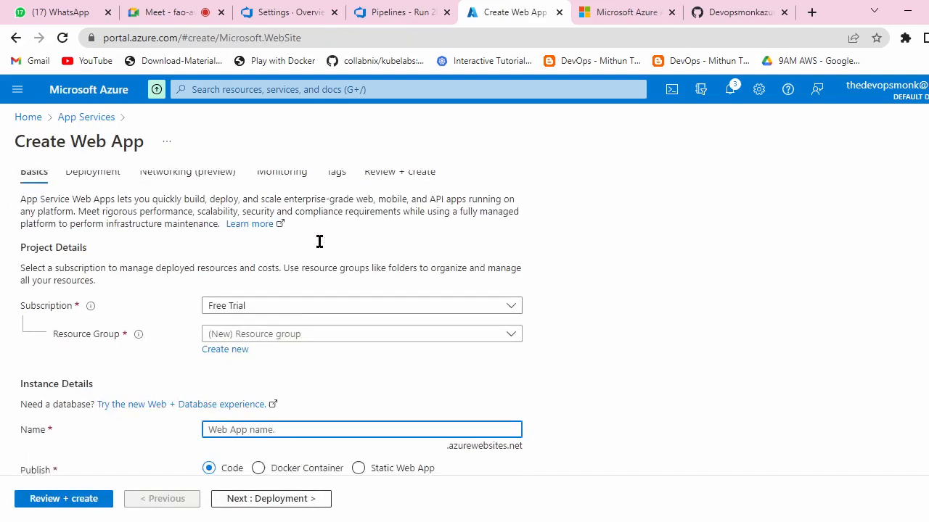
left_click(506, 220)
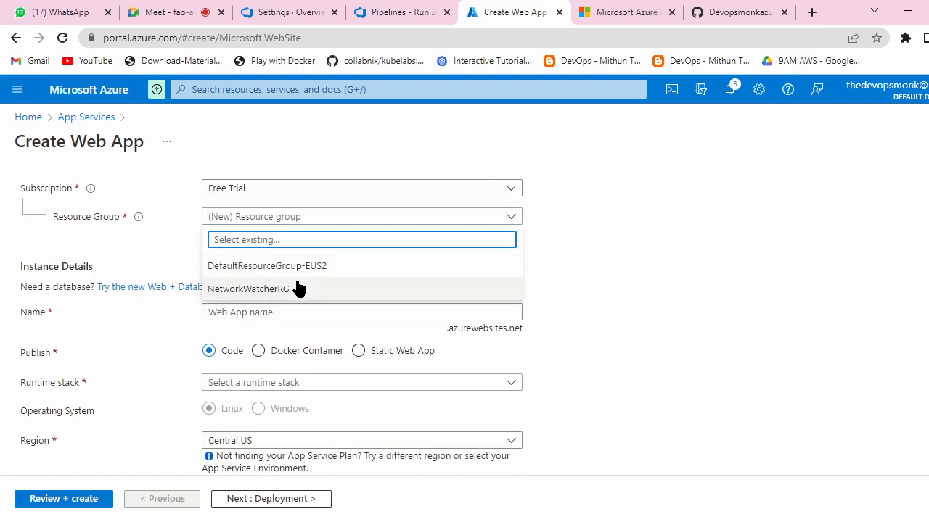
left_click(298, 287)
scroll(436, 247, "down", 1)
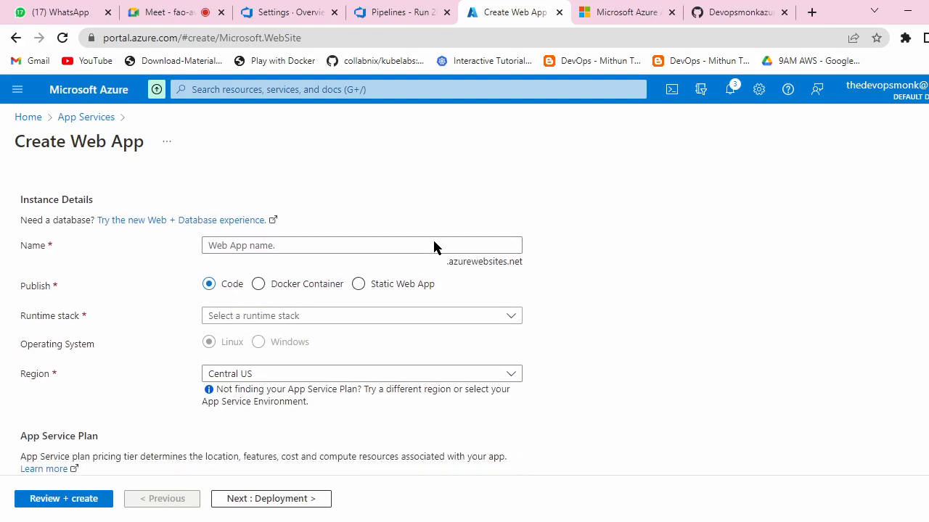
scroll(304, 297, "down", 2)
Step: Browse the region list, cross-checking the DevOps organization's region and the run's artifacts
left_click(510, 224)
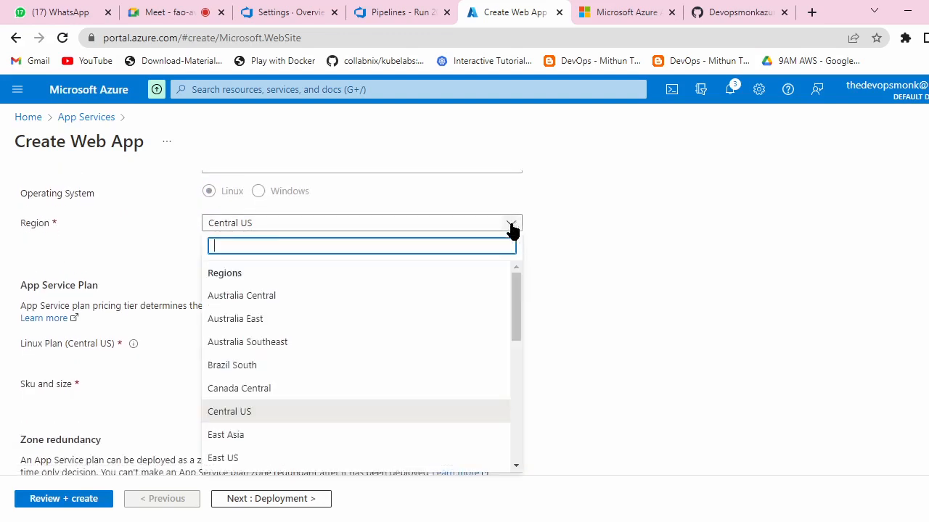
scroll(270, 441, "down", 1)
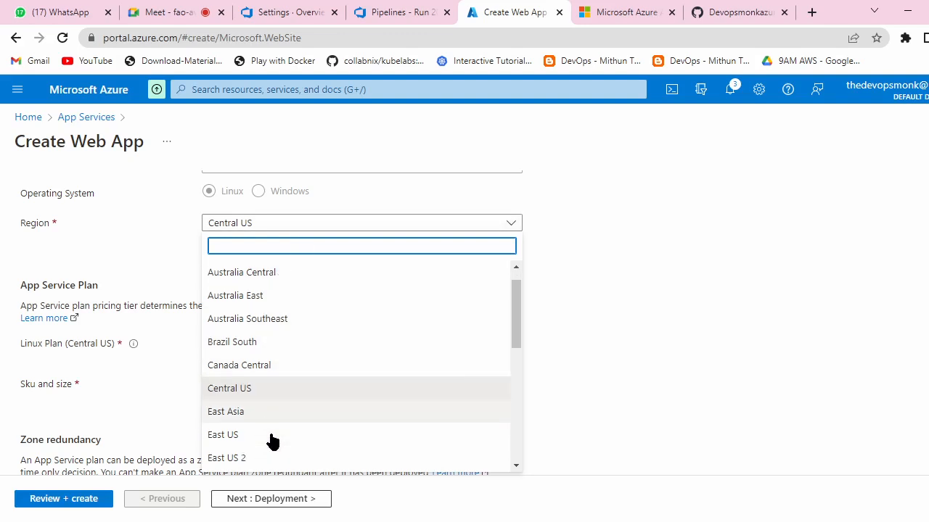
scroll(277, 426, "down", 3)
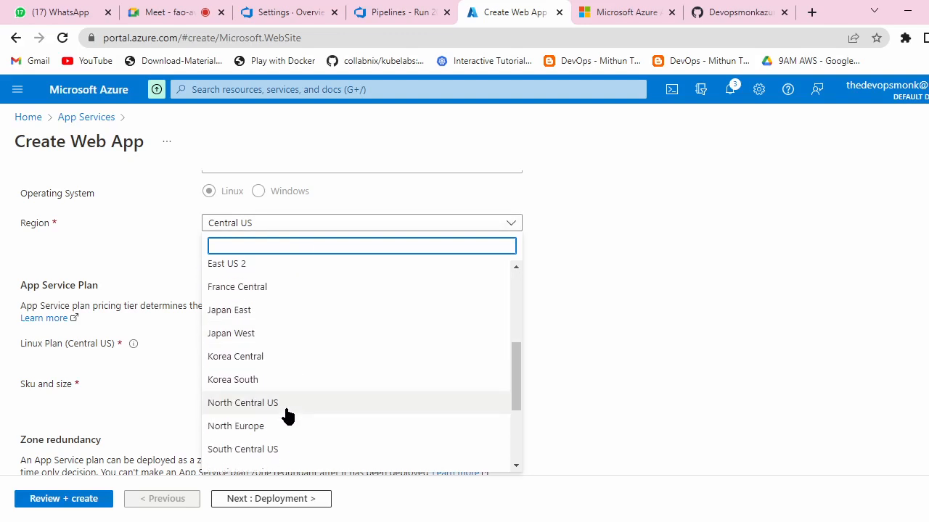
scroll(290, 408, "down", 1)
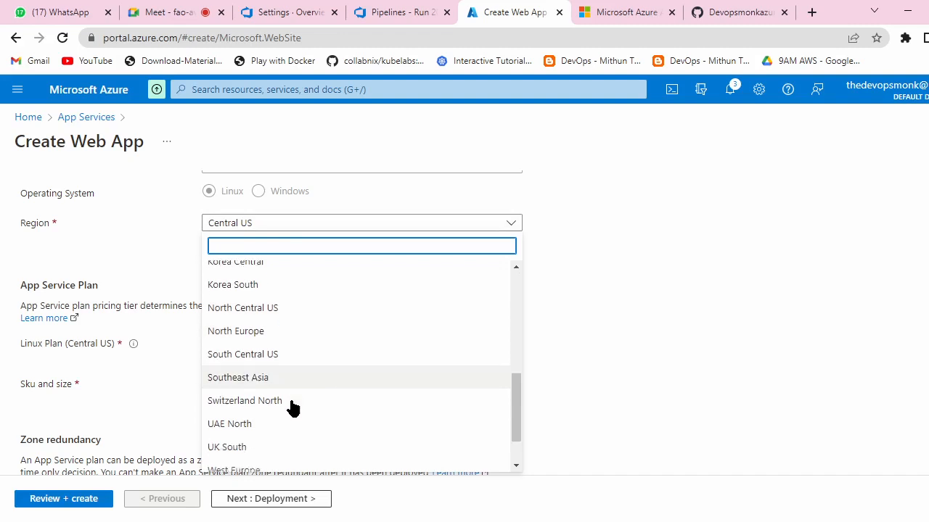
scroll(292, 408, "down", 1)
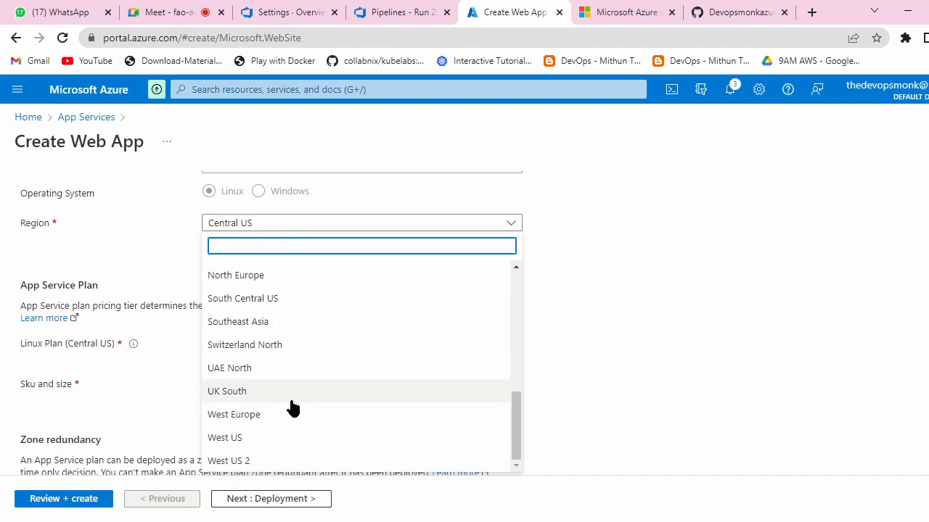
left_click(297, 12)
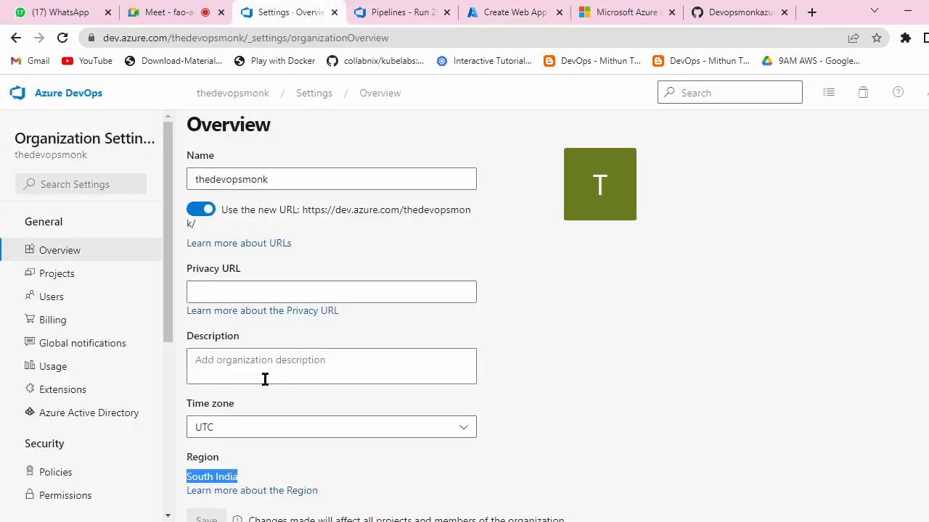
scroll(321, 351, "down", 2)
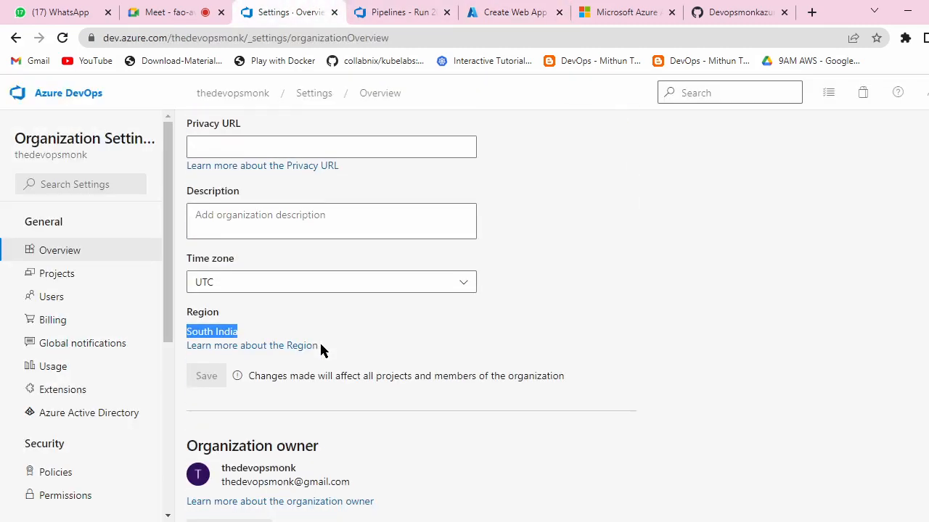
left_click(412, 10)
left_click(491, 15)
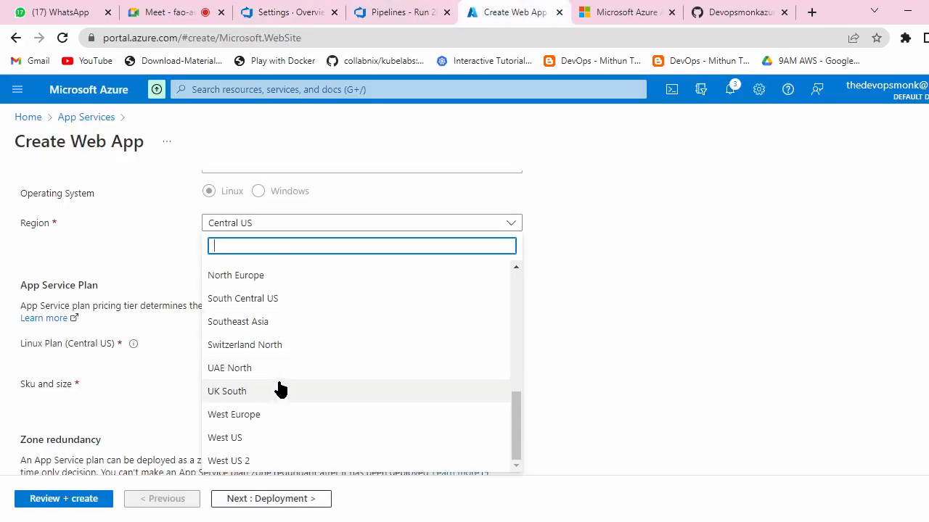
Step: Choose East US as the web app's region
scroll(280, 388, "up", 10)
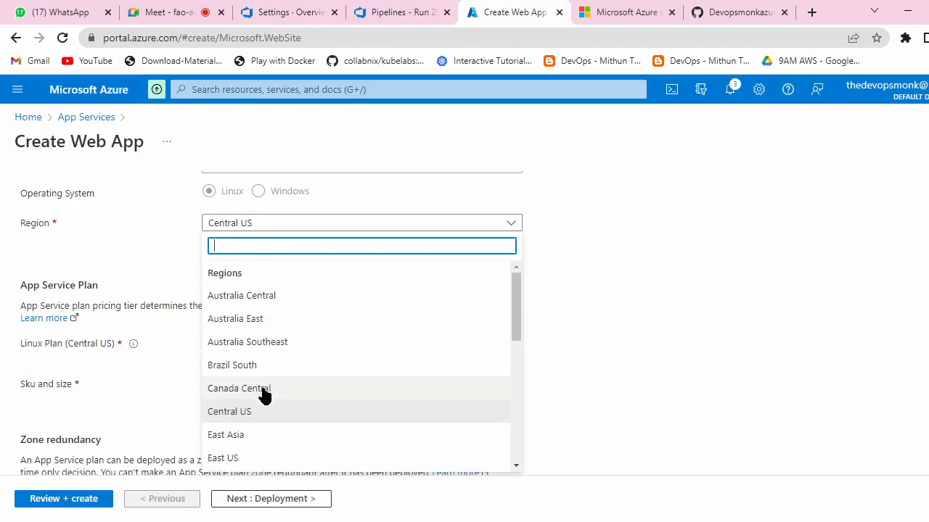
scroll(265, 395, "down", 5)
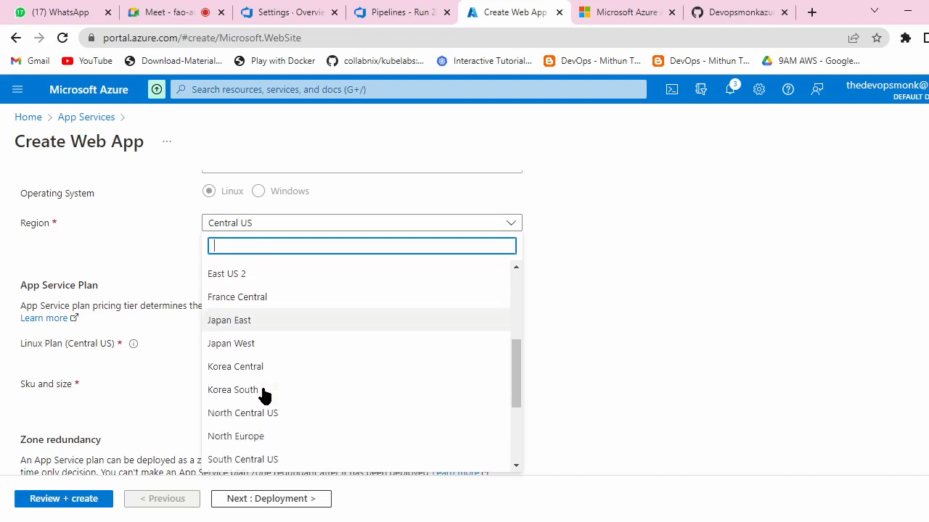
scroll(263, 395, "down", 1)
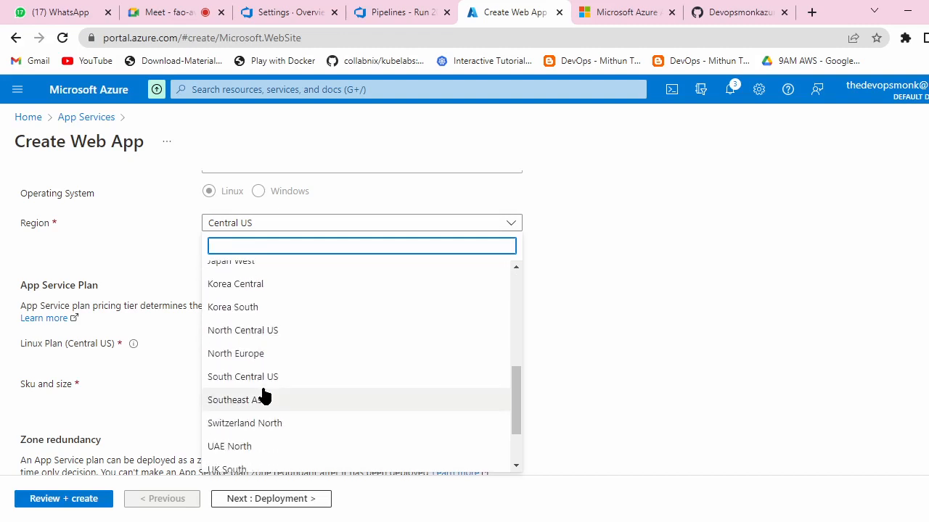
scroll(263, 395, "down", 1)
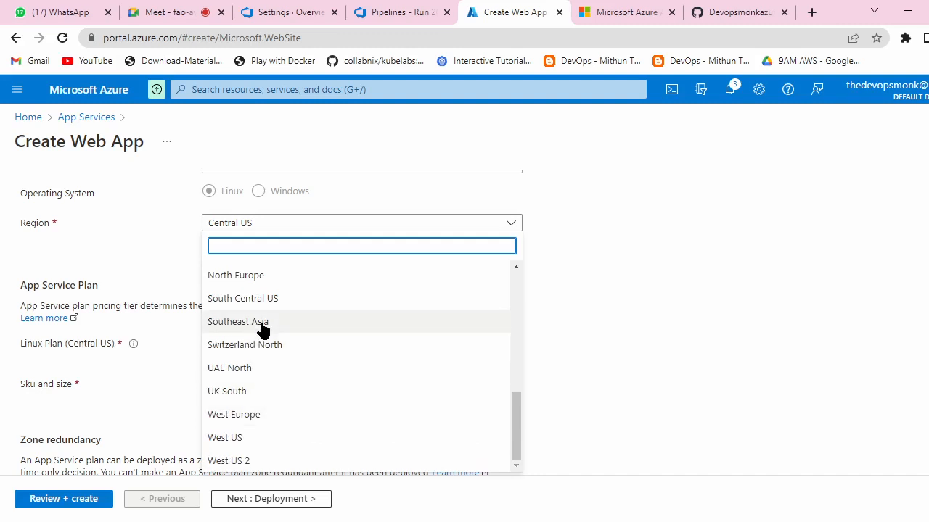
scroll(263, 331, "up", 3)
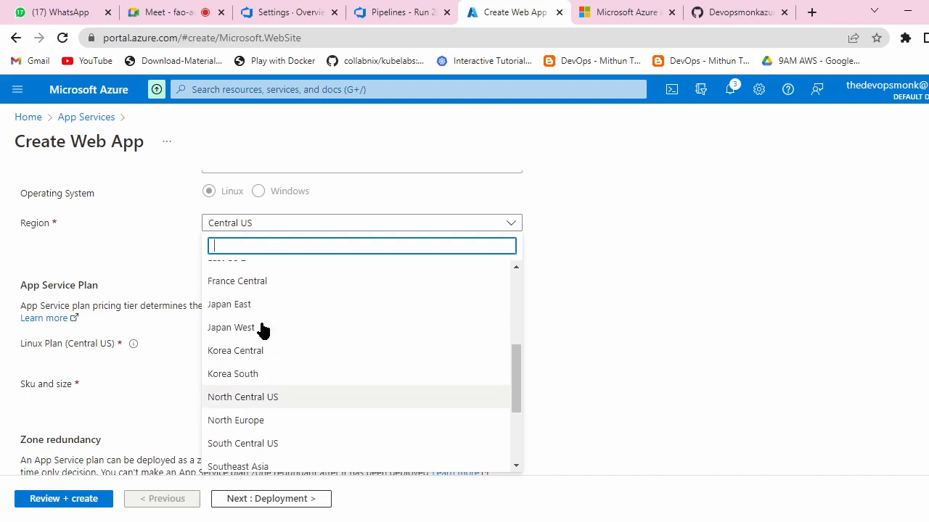
scroll(263, 330, "up", 3)
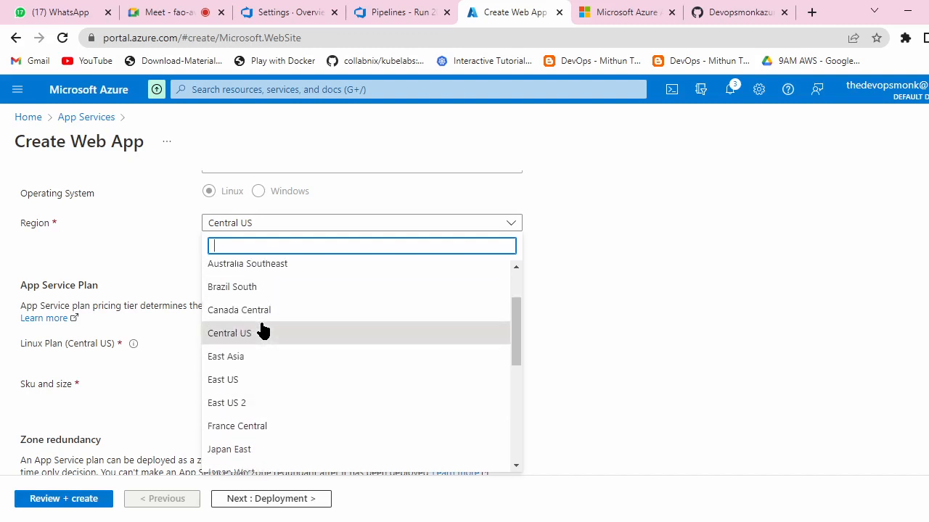
scroll(263, 331, "up", 2)
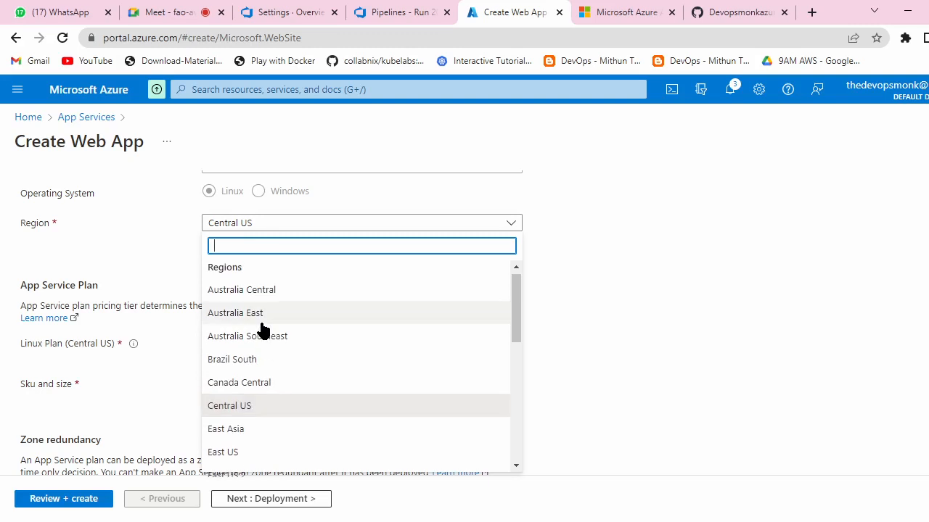
scroll(263, 331, "down", 2)
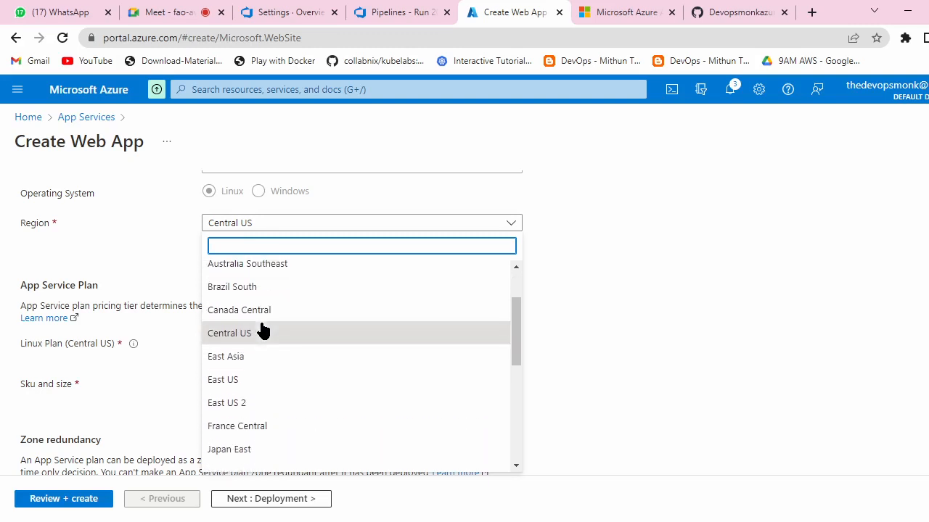
left_click(244, 380)
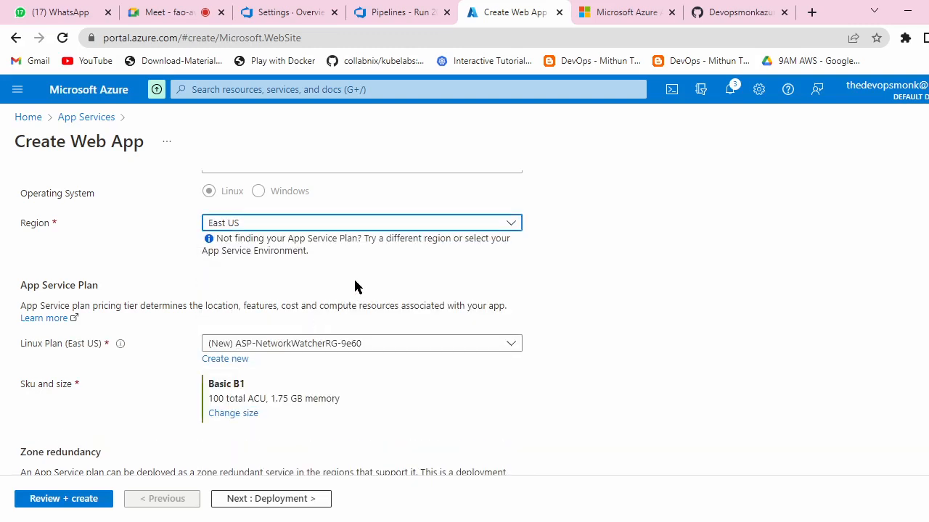
scroll(332, 301, "up", 2)
Step: Set the runtime stack to Java 8 on Apache Tomcat 9.0
left_click(511, 310)
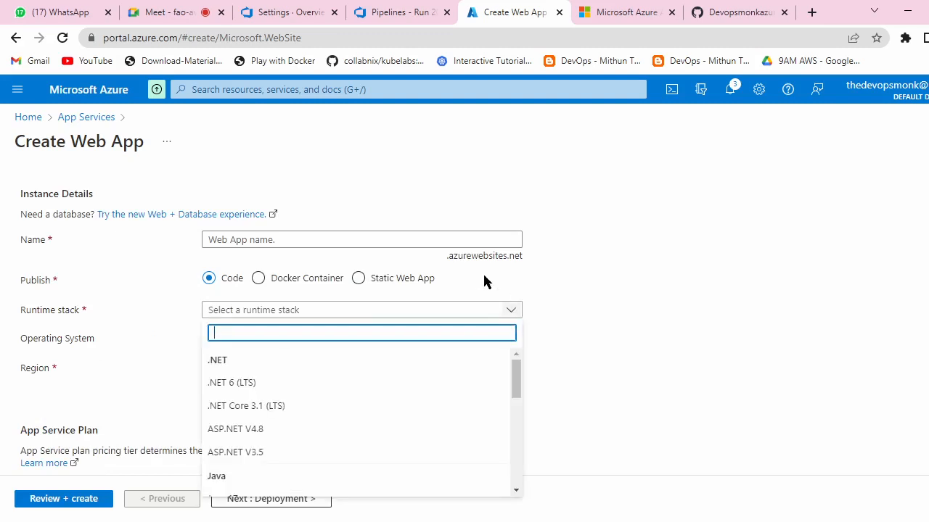
scroll(353, 414, "down", 3)
left_click(296, 408)
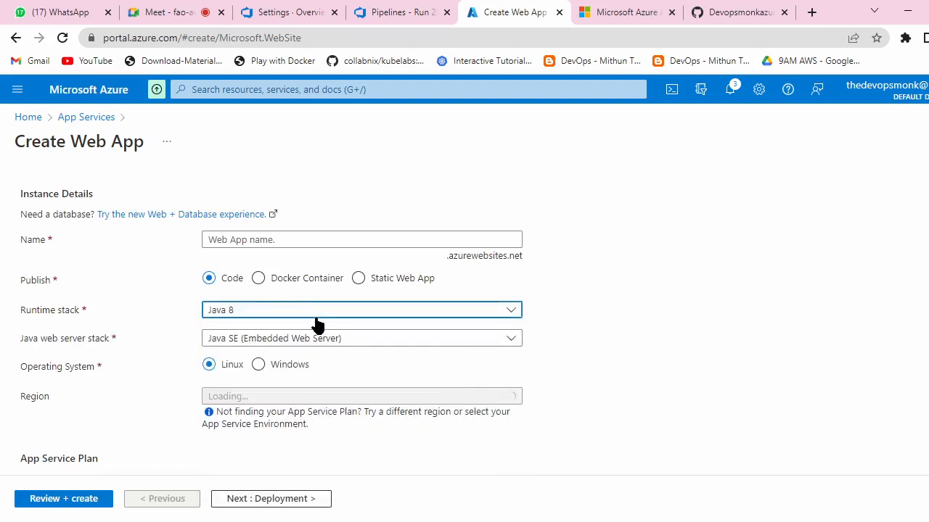
left_click(415, 341)
left_click(319, 458)
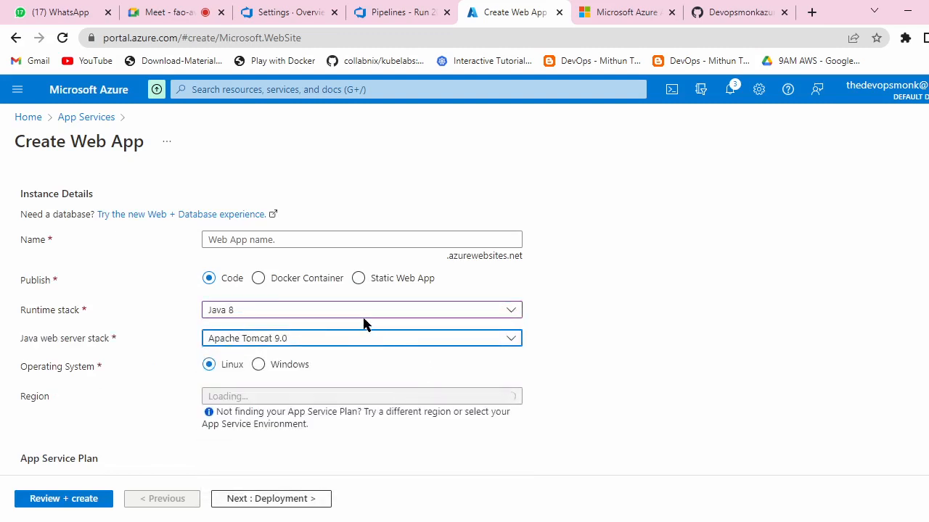
Step: Name the web app boxfusy and run Review + create validation
left_click(319, 240)
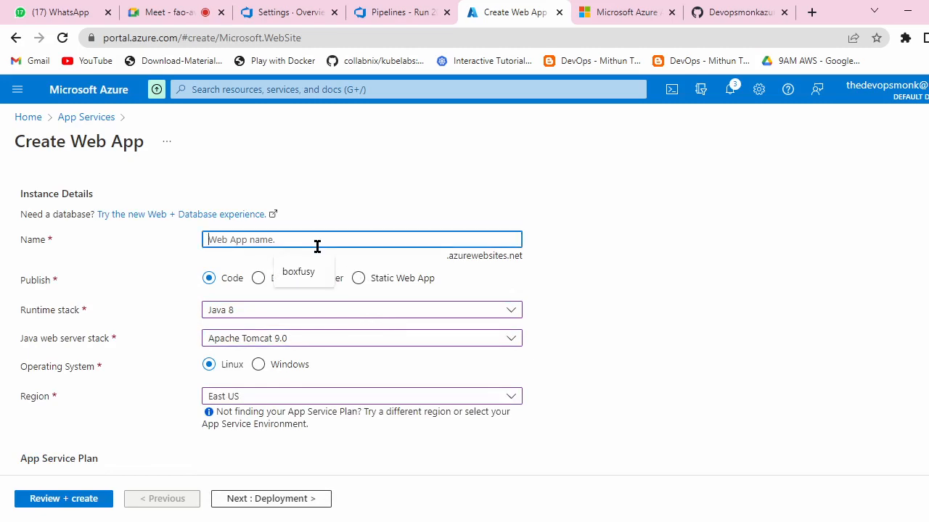
left_click(306, 270)
scroll(400, 238, "up", 3)
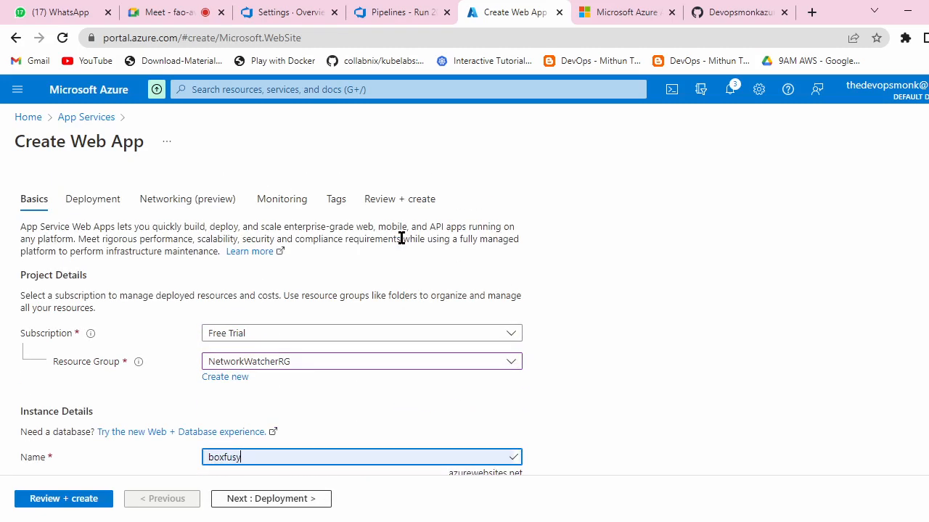
scroll(400, 239, "down", 7)
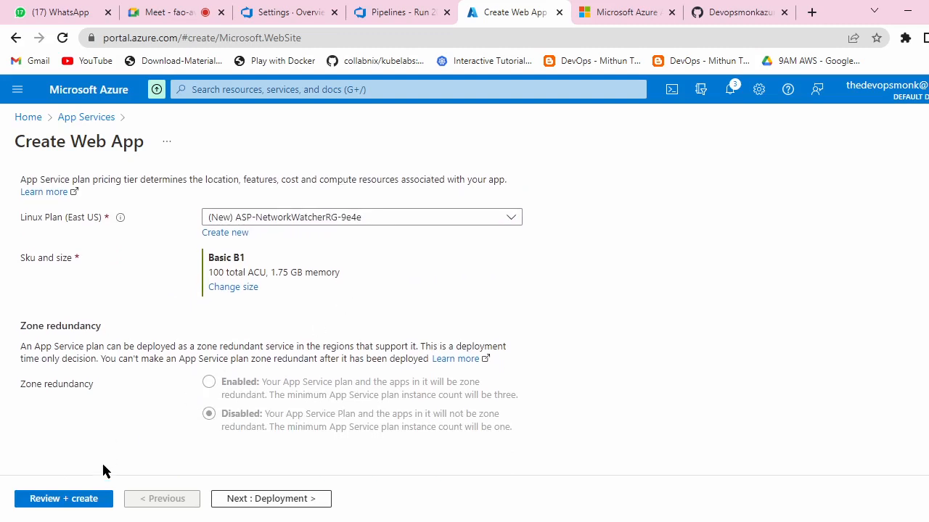
left_click(86, 501)
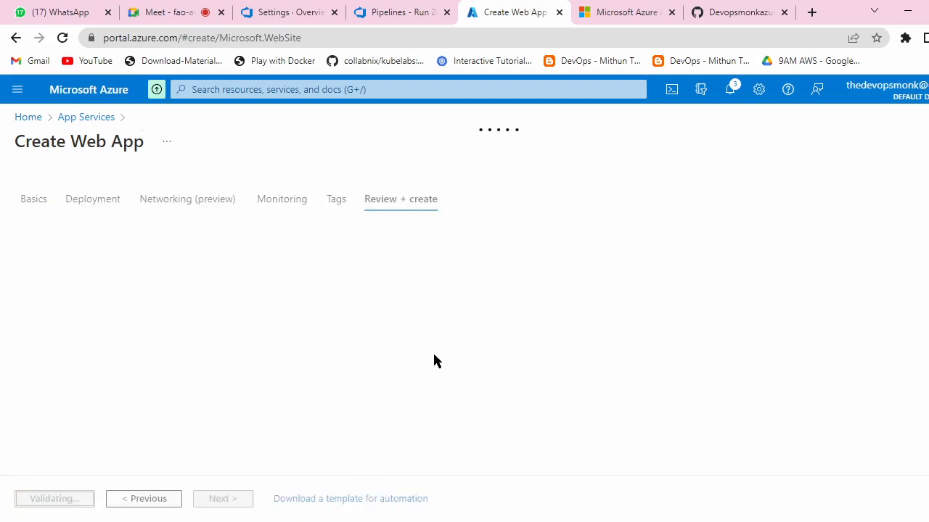
left_click(385, 9)
left_click(292, 11)
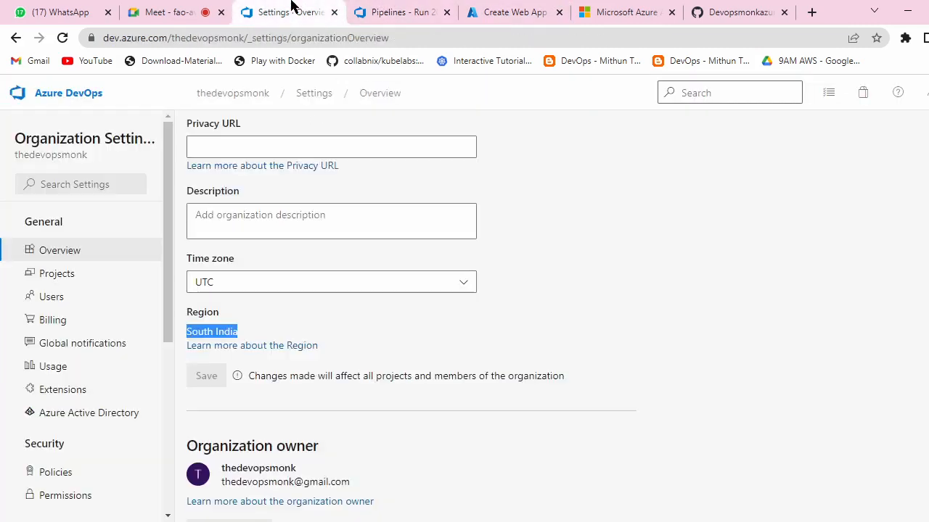
Step: Edit the release pipeline and open the Deployment stage's Deploy Azure App Service task
left_click(379, 13)
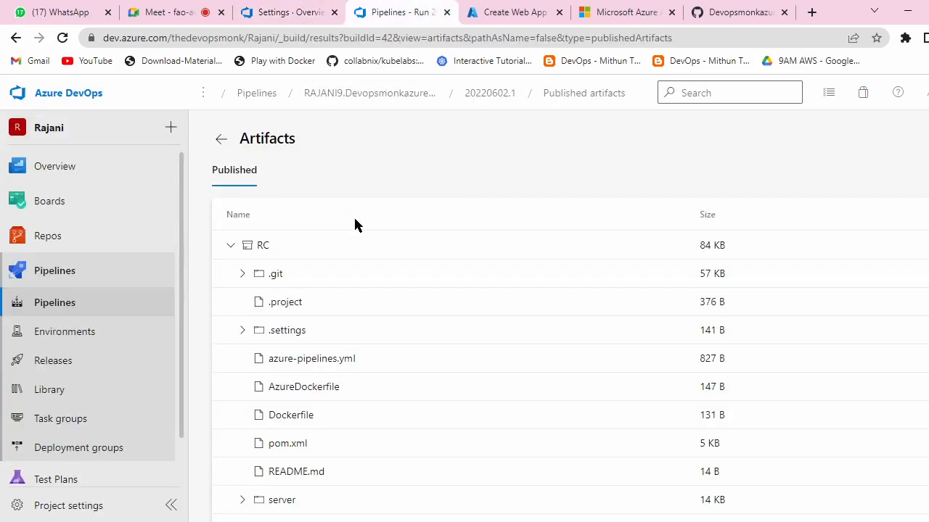
left_click(267, 93)
left_click(32, 360)
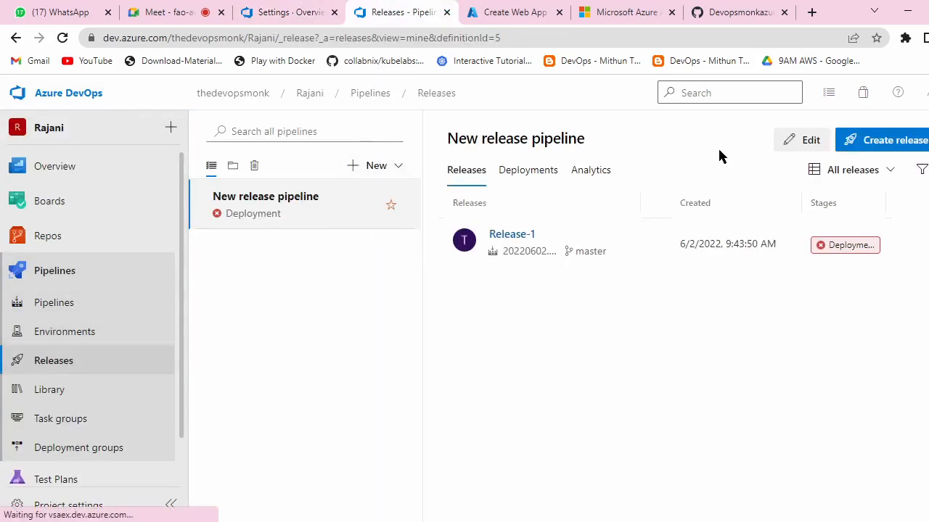
left_click(817, 148)
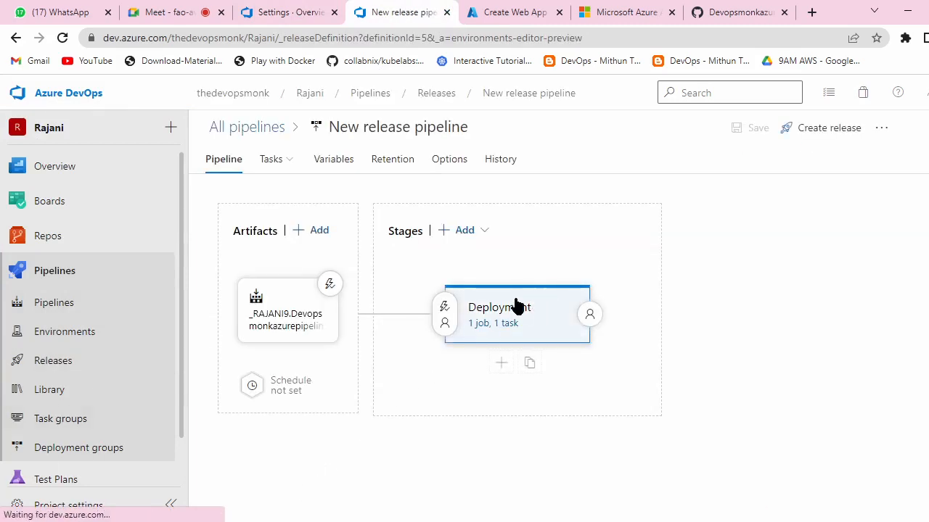
left_click(483, 321)
left_click(361, 285)
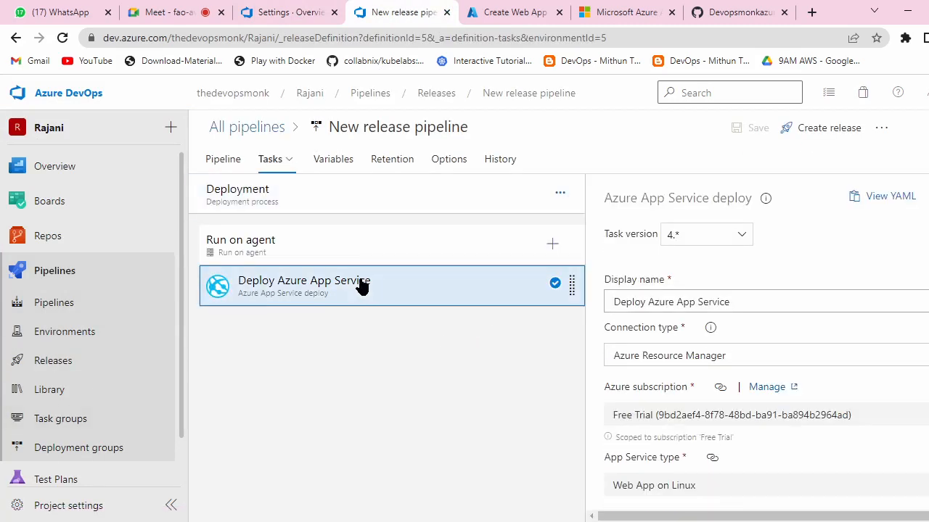
left_click(301, 187)
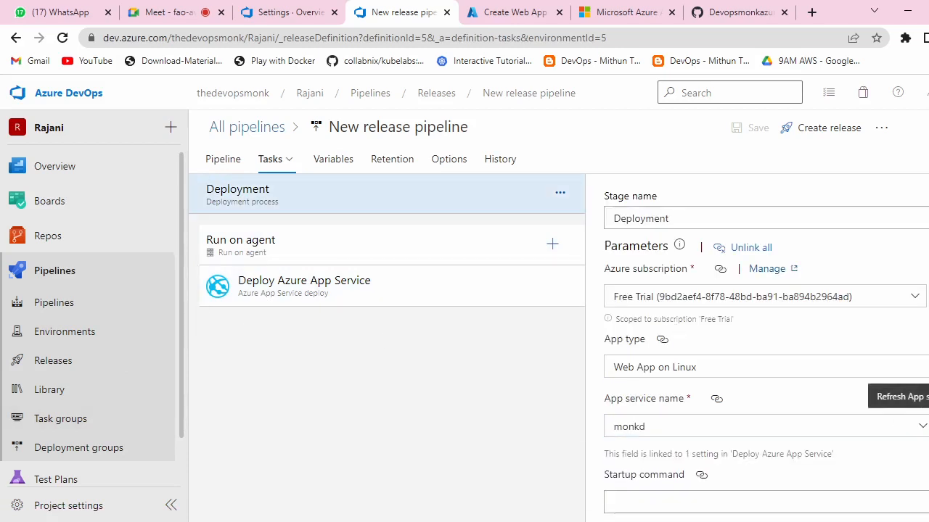
Step: Inspect the App service name (monkd) and its linked-setting explanation, then return to the boxfusy review
left_click(921, 430)
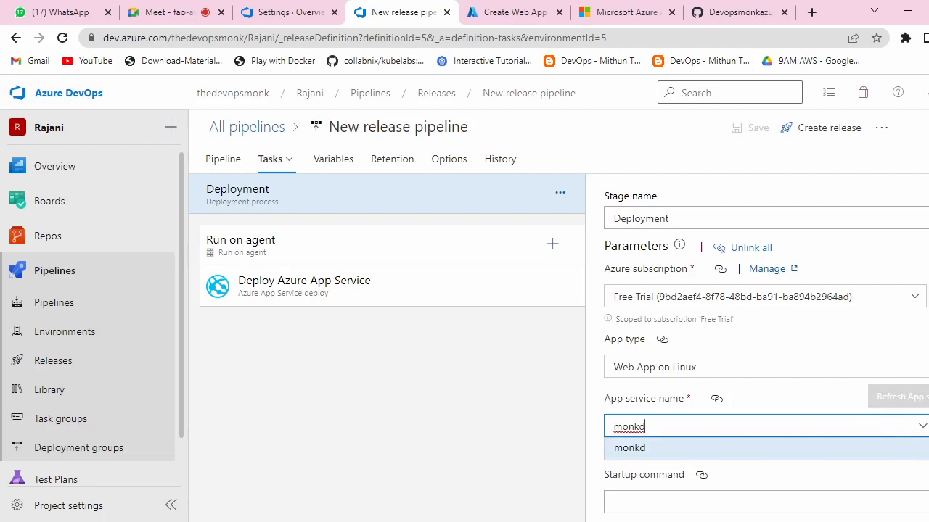
left_click(920, 431)
left_click(921, 431)
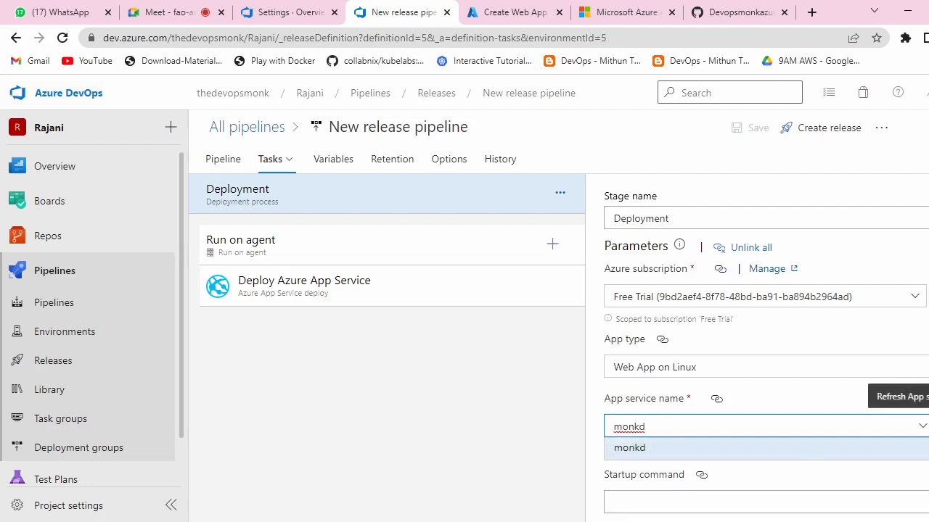
left_click(928, 426)
left_click(926, 431)
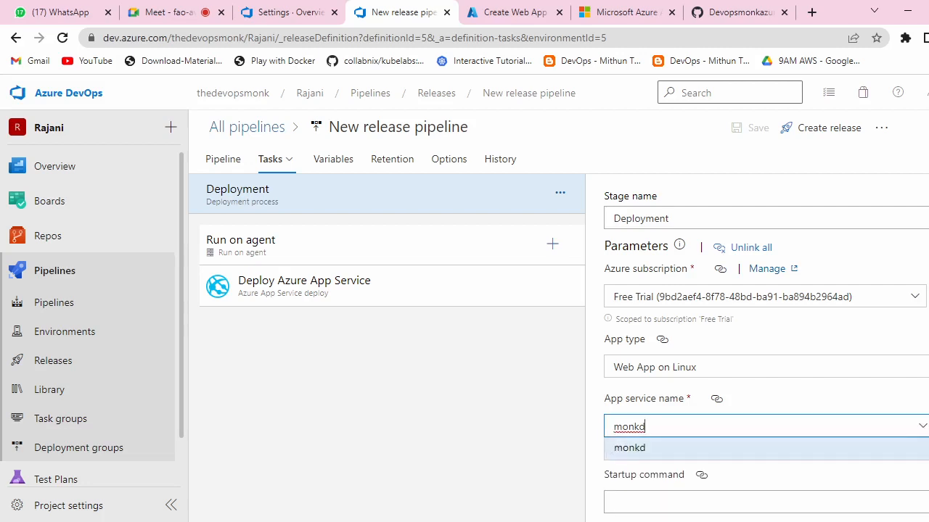
left_click(719, 403)
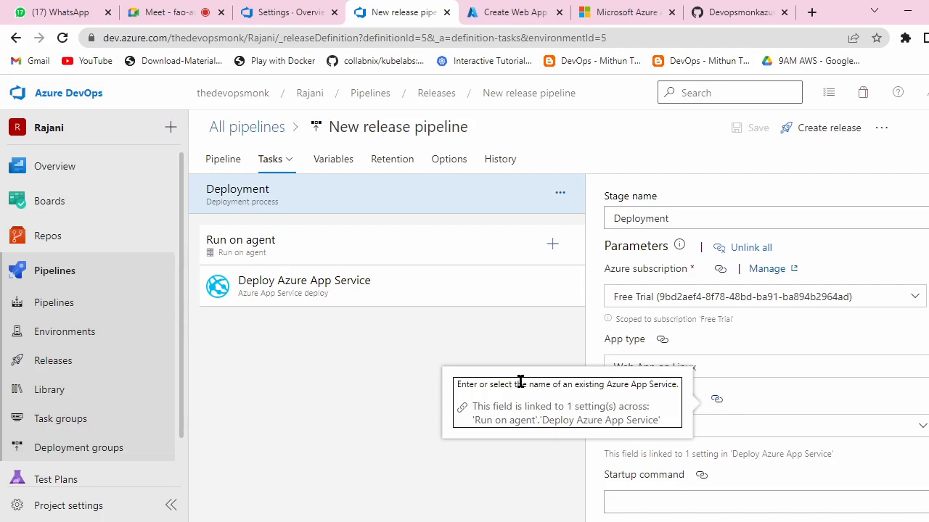
left_click(400, 402)
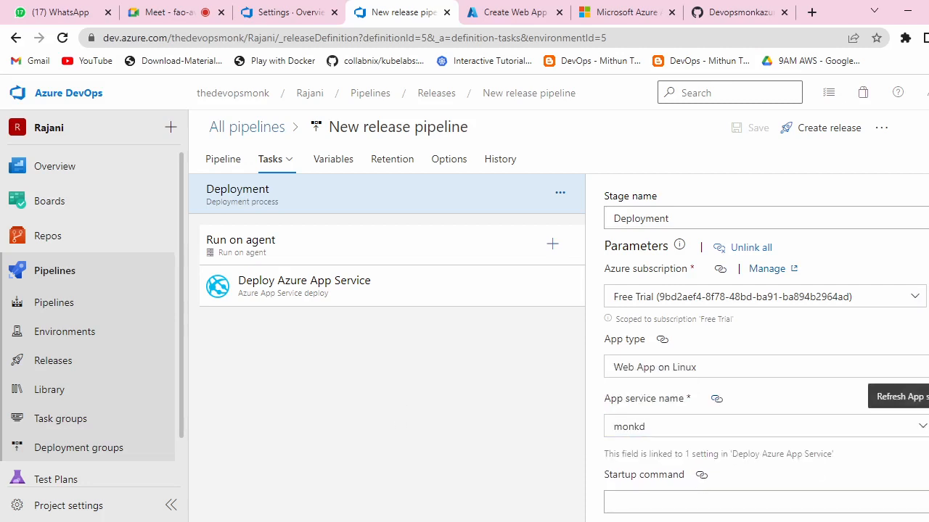
left_click(926, 432)
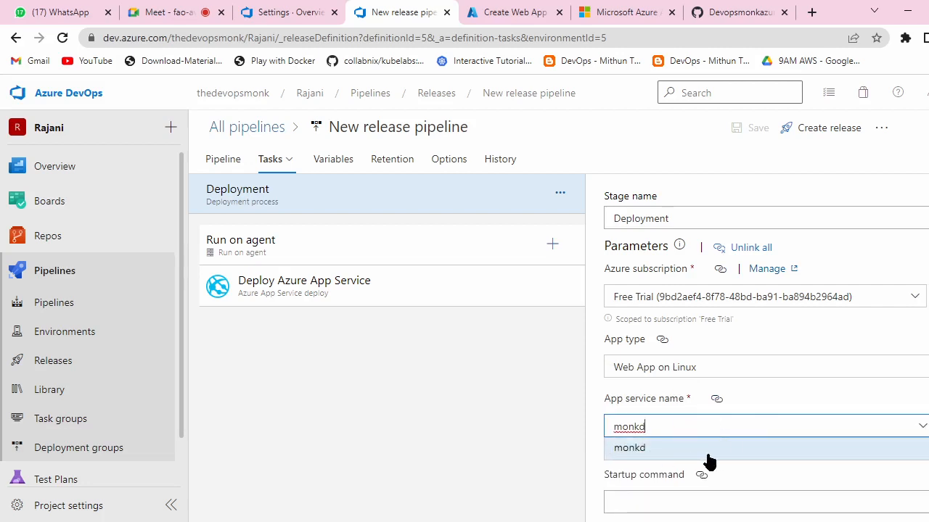
left_click(501, 12)
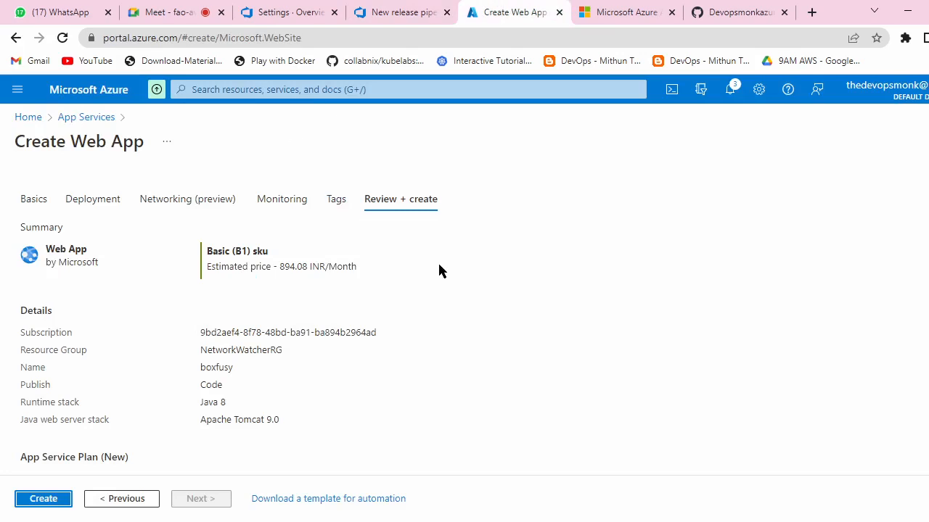
Step: Create the boxfusy web app and go to the App Services list
scroll(437, 262, "down", 3)
left_click(22, 499)
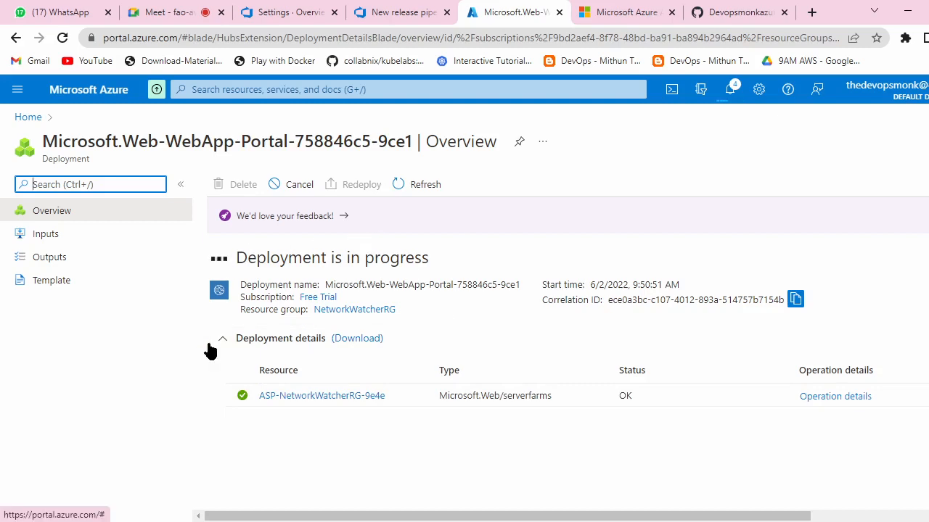
left_click(29, 117)
left_click(219, 199)
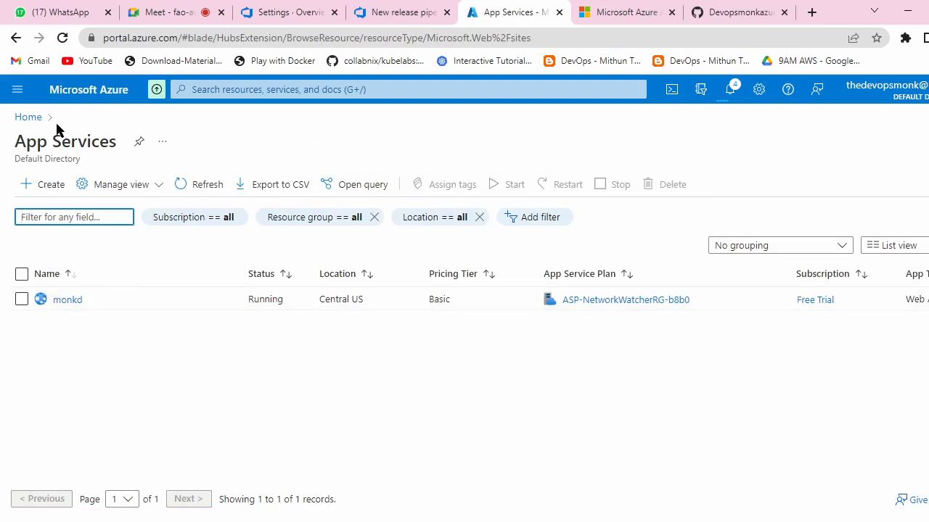
Step: Reload the App Services list and open the monkd app service overview
left_click(63, 37)
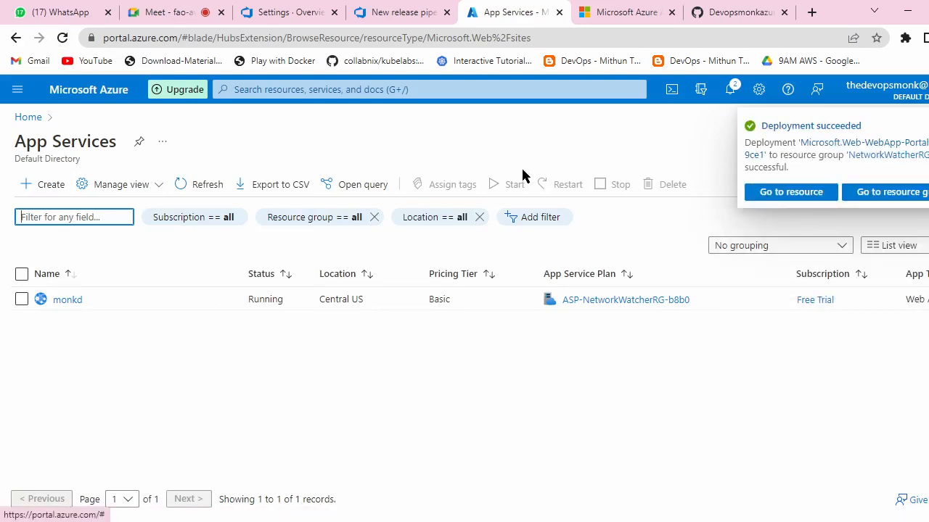
left_click(334, 359)
left_click(62, 39)
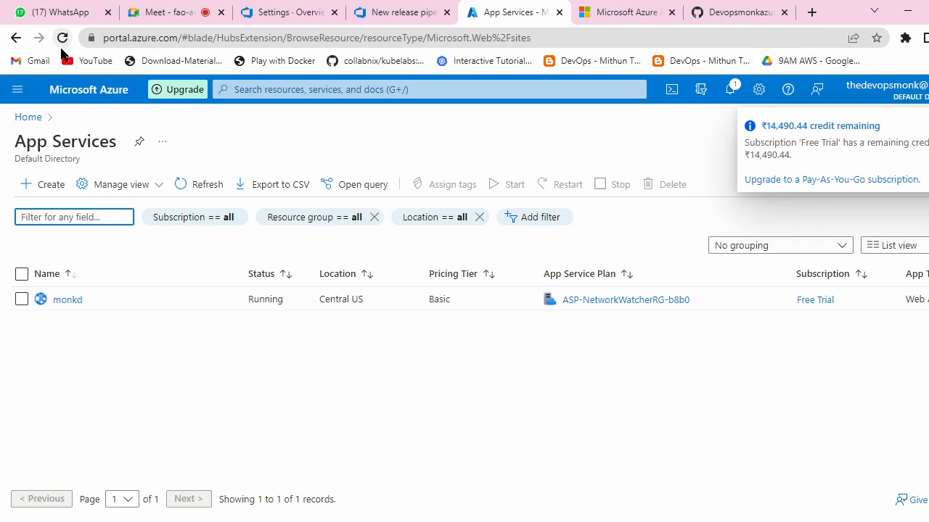
left_click(62, 40)
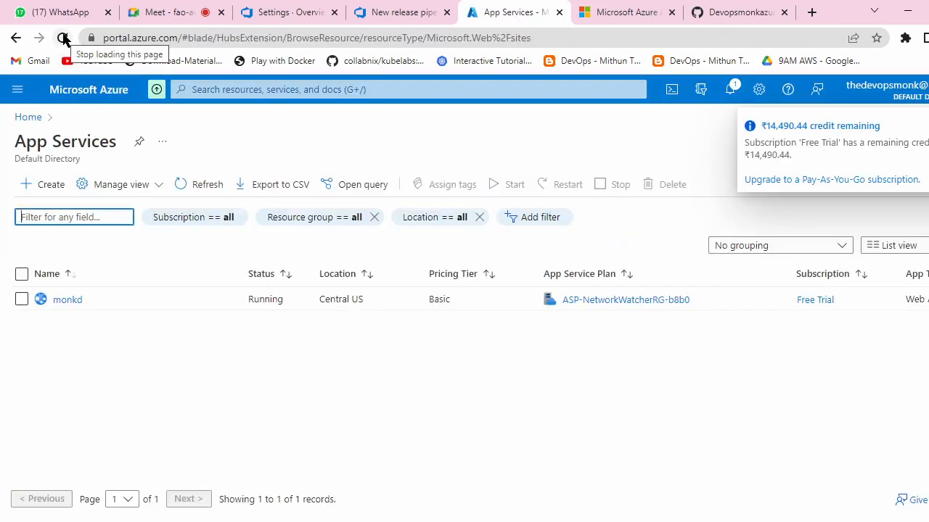
left_click(29, 118)
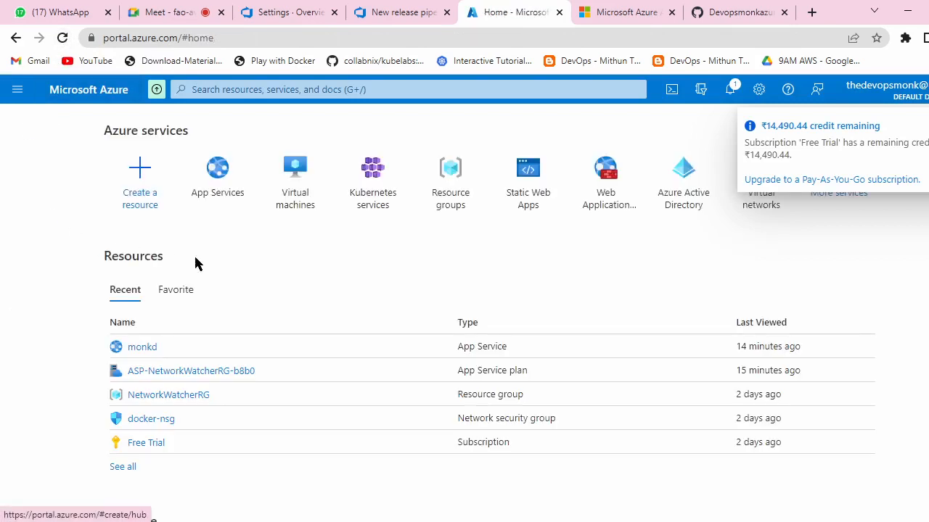
left_click(230, 195)
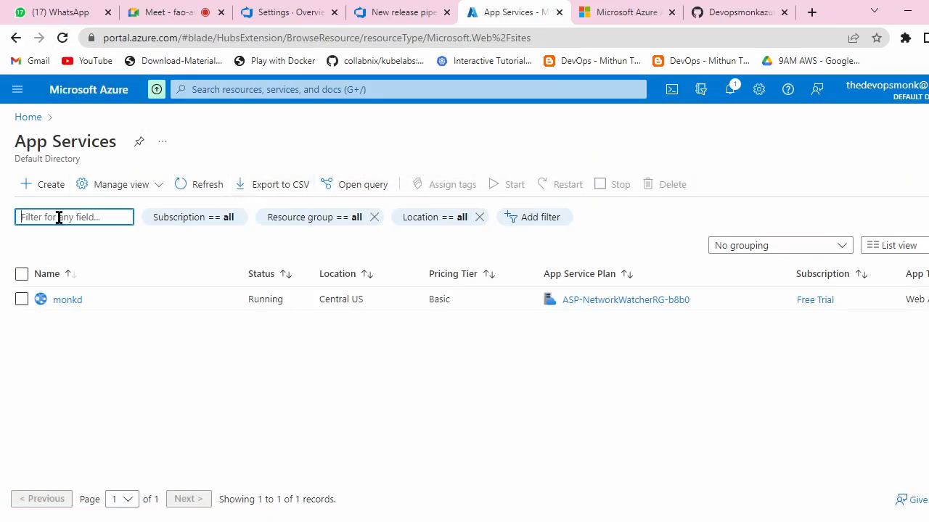
left_click(62, 299)
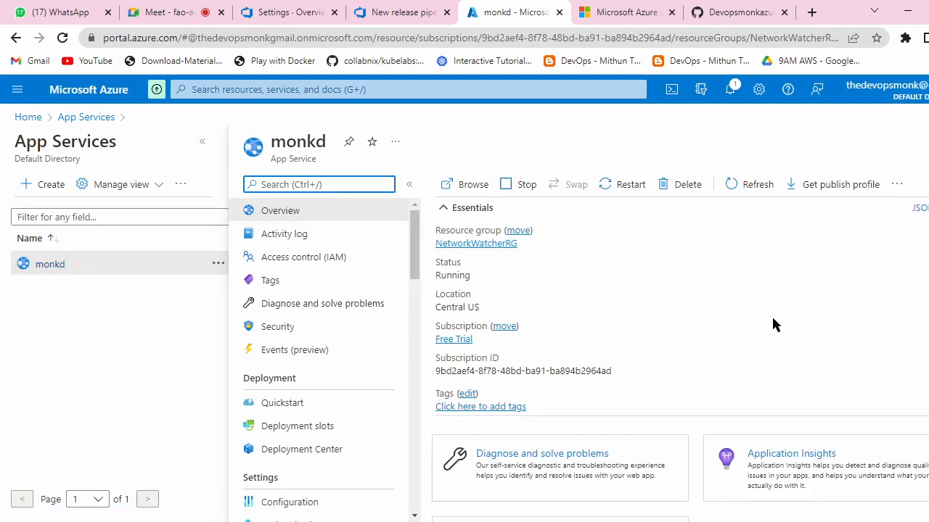
Step: Change the Deployment stage's App service name from monkd to boxfusy
left_click(384, 12)
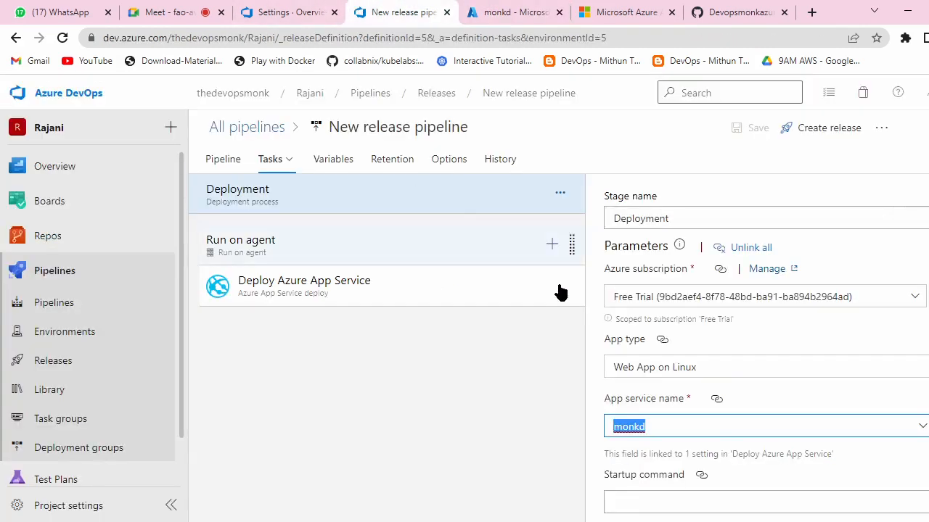
left_click(923, 429)
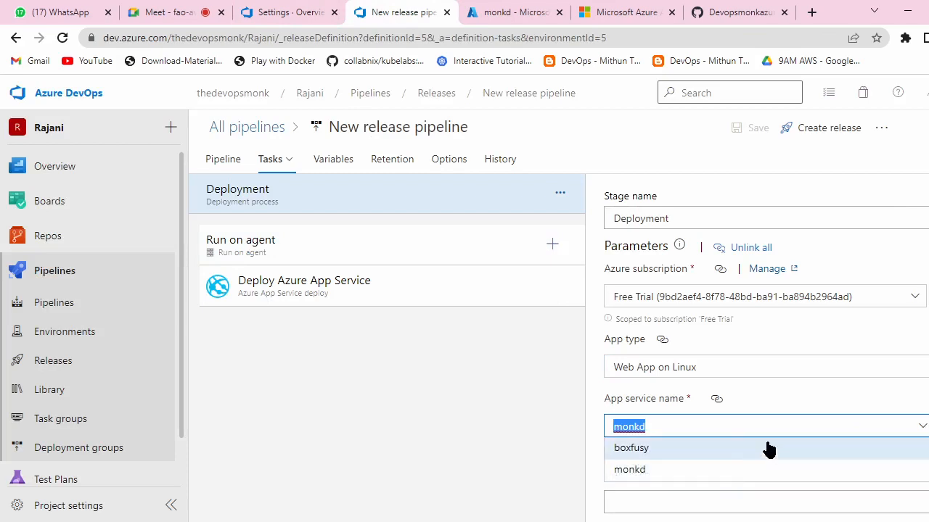
left_click(669, 448)
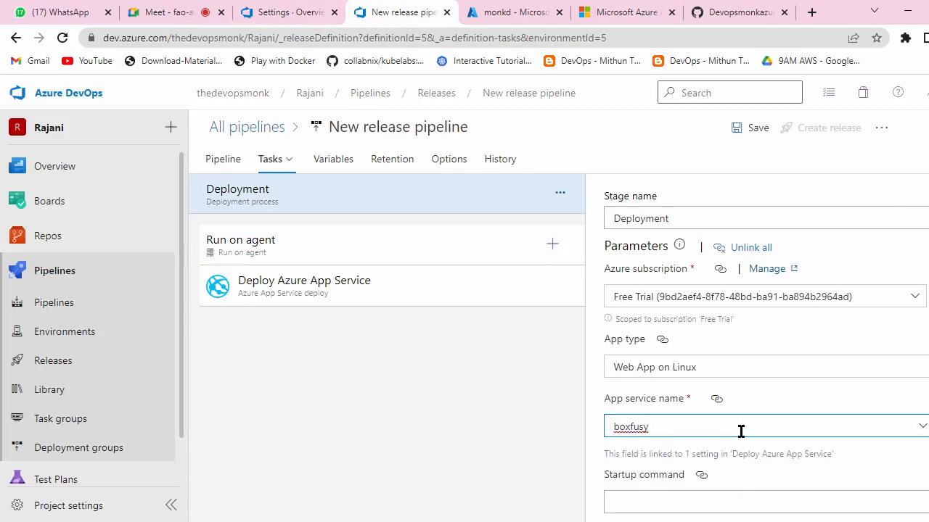
scroll(740, 432, "down", 1)
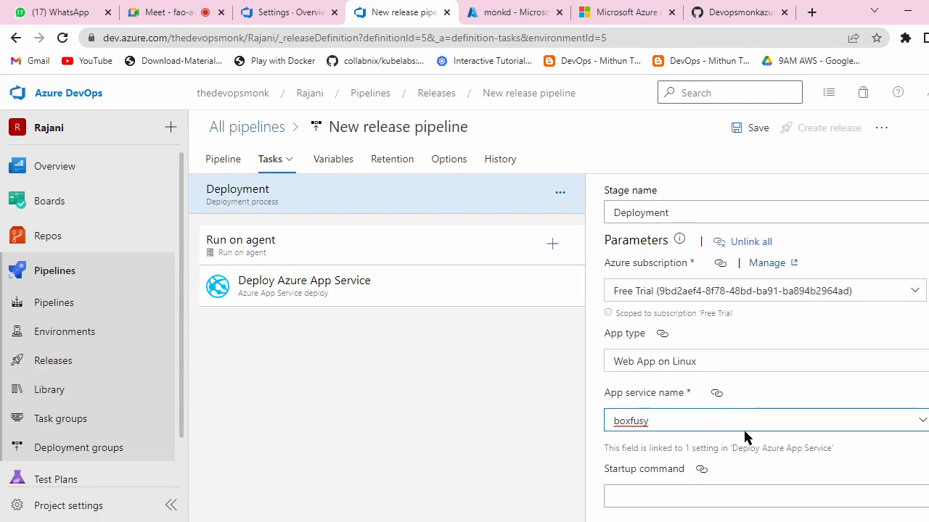
left_click(493, 10)
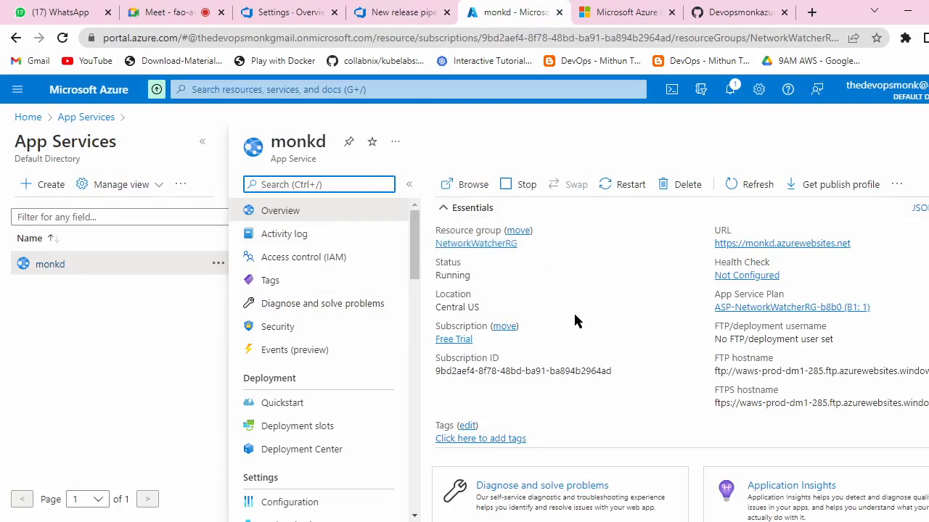
Step: Close the monkd blade, refresh the App Services list and open the new boxfusy app service
left_click(106, 309)
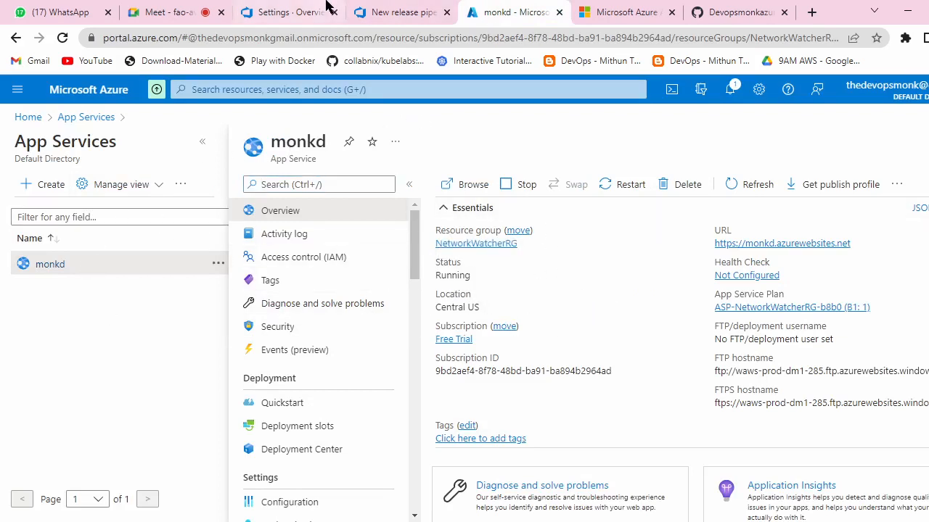
left_click(928, 142)
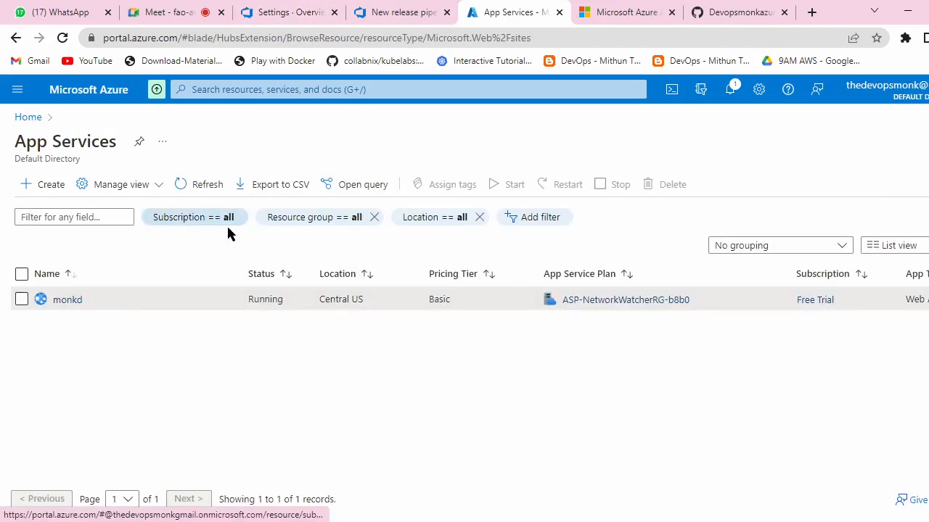
left_click(62, 40)
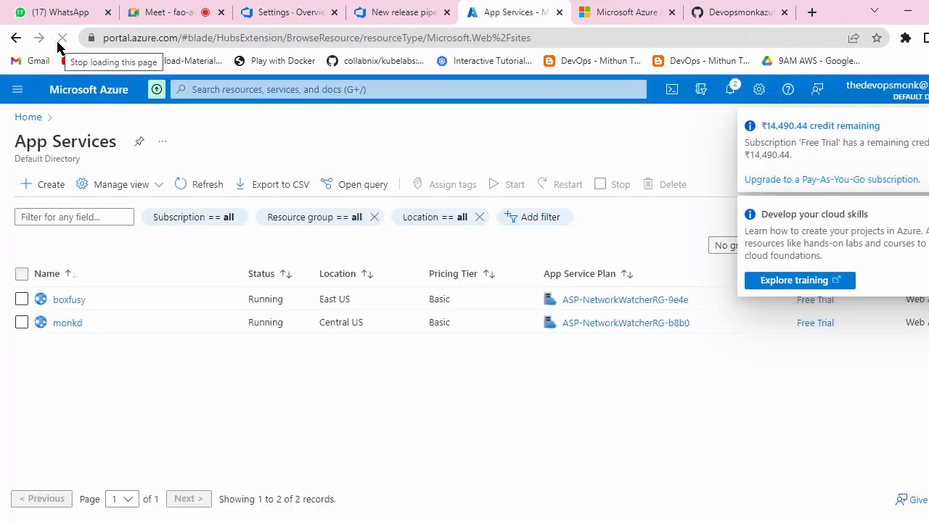
left_click(69, 299)
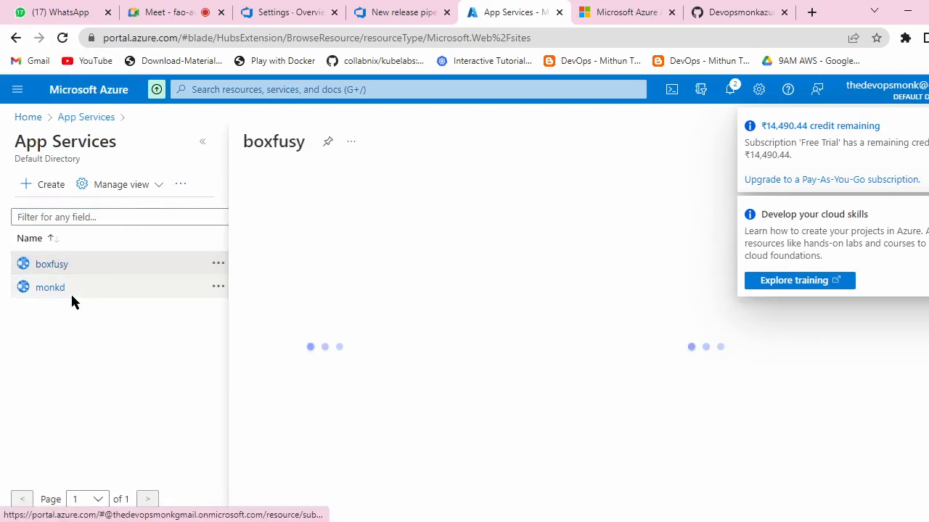
Step: Close the old welcome-page tab and launch the boxfusy site from its URL link
left_click(639, 11)
left_click(672, 12)
left_click(483, 3)
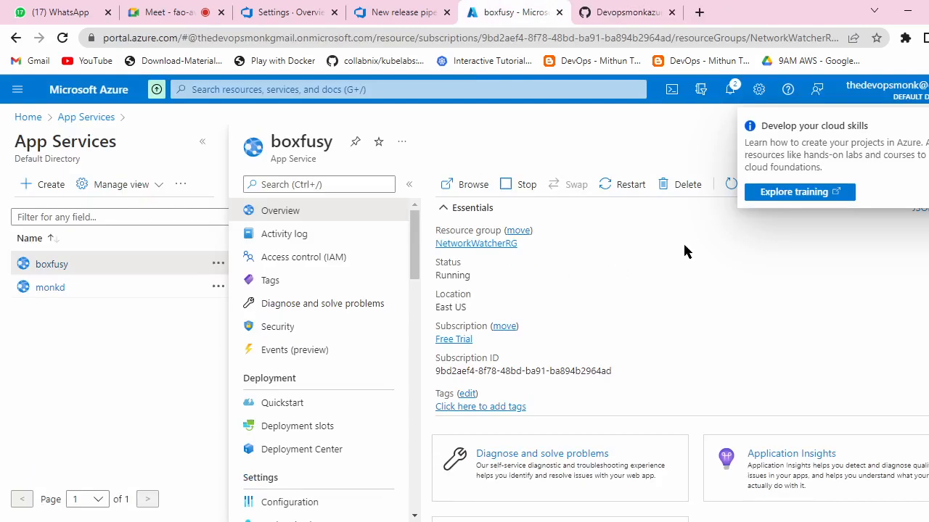
left_click(843, 245)
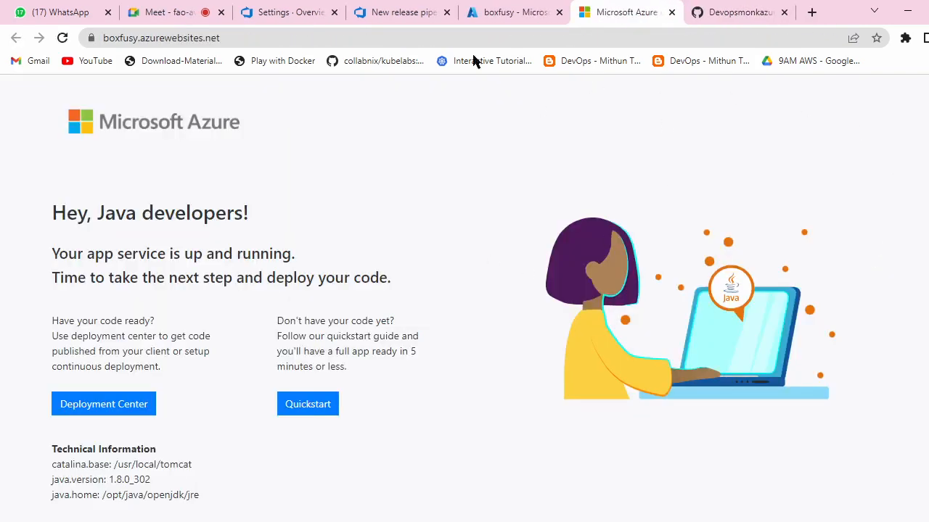
Step: Load boxfusy.azurewebsites.net/webapp, which returns HTTP 404, then go back to the release pipeline
left_click(283, 36)
double_click(284, 34)
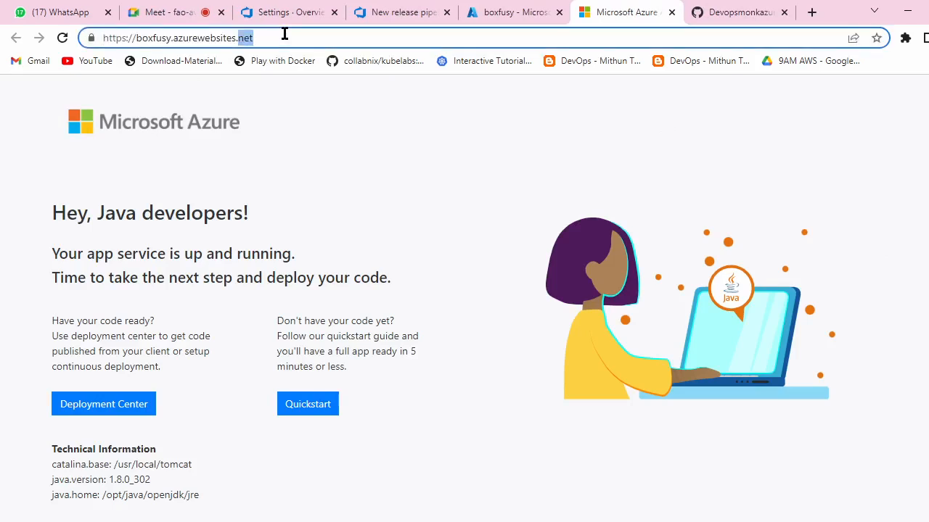
left_click(283, 34)
type("/w")
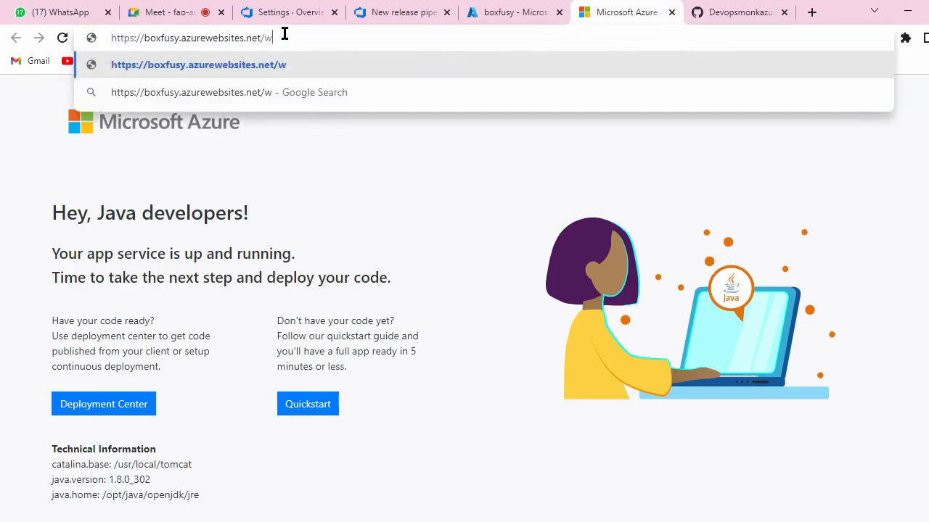
type("ebapp")
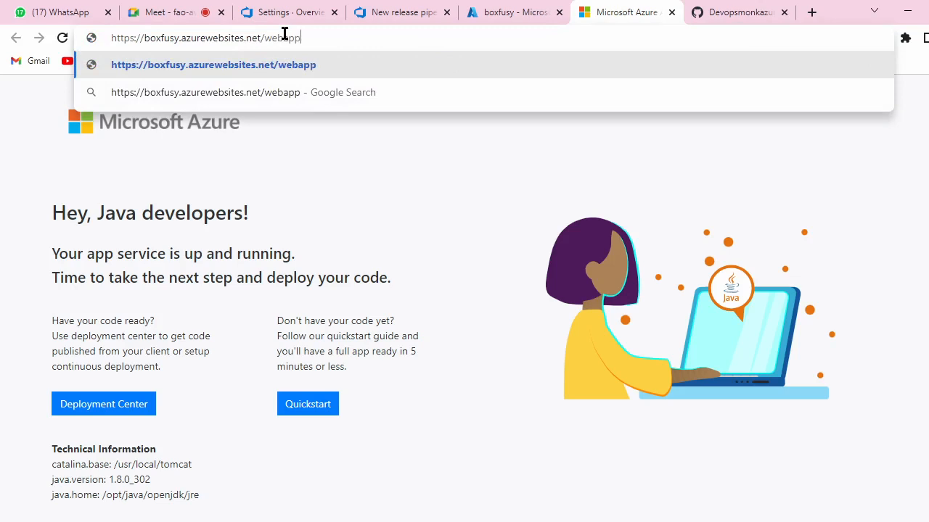
key("Return")
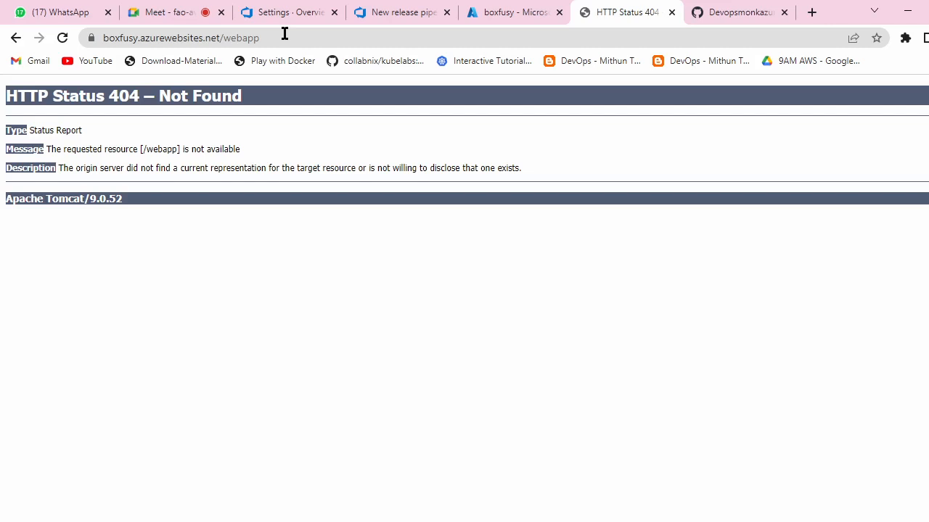
left_click(385, 9)
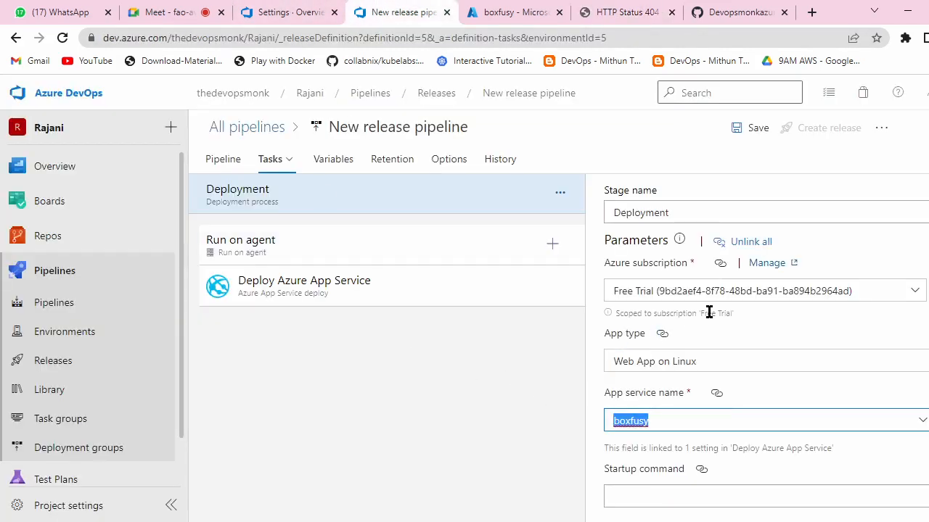
Step: Save the release pipeline changes
scroll(709, 312, "up", 1)
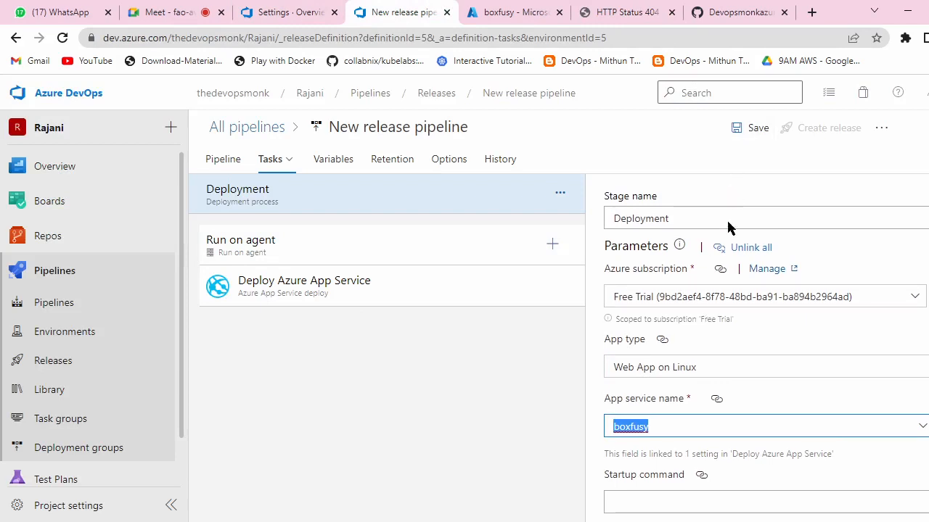
left_click(757, 130)
left_click(559, 357)
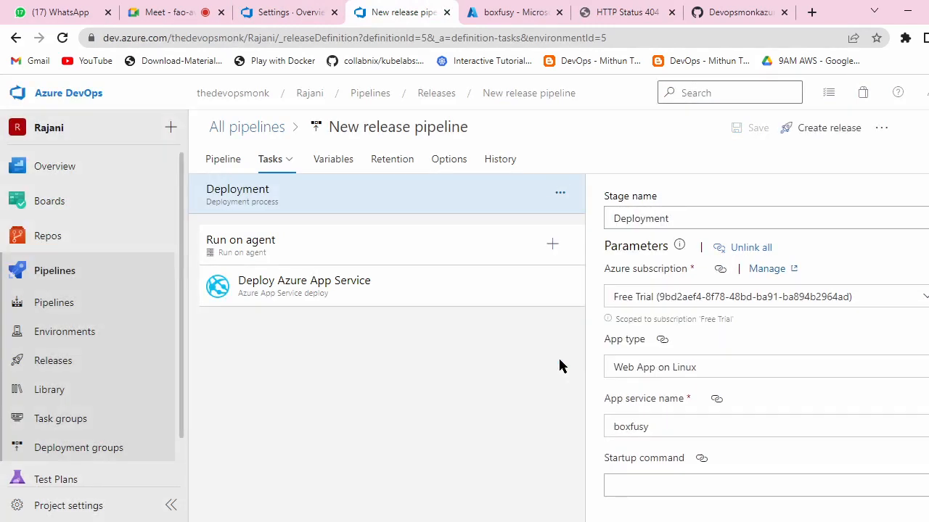
Step: Create Release-2 from the pipeline and open its progress page
left_click(804, 130)
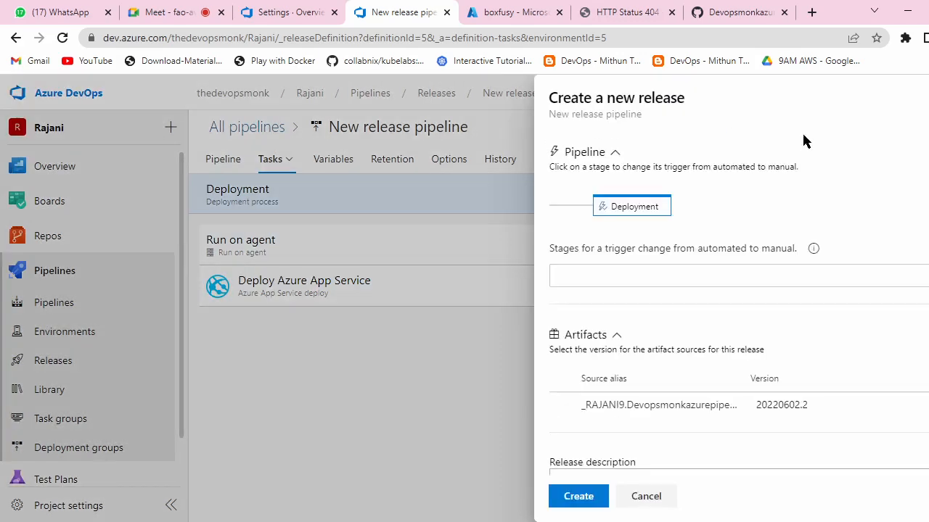
left_click(593, 500)
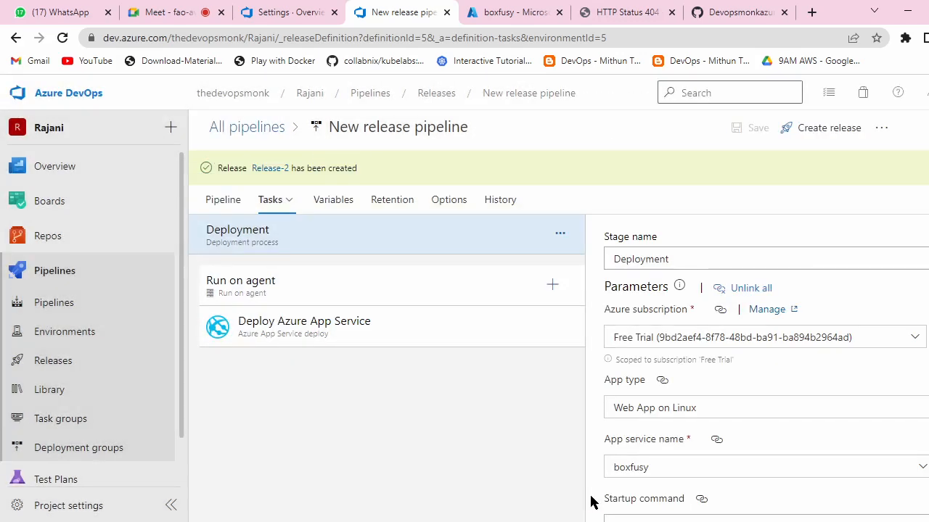
left_click(280, 167)
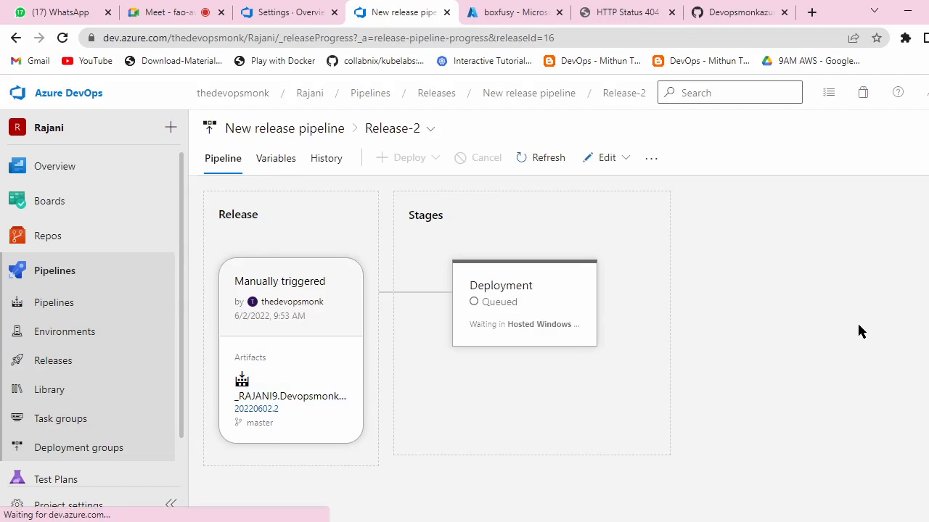
Step: Follow Release-2's Deployment until it fails at Deploy Azure App Service, then open that stage's details
mouse_move(454, 290)
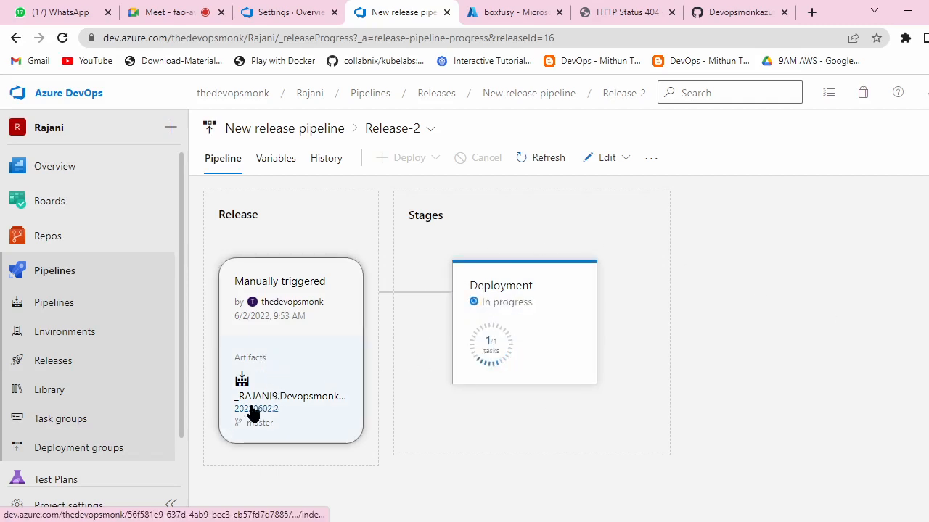
left_click(287, 411)
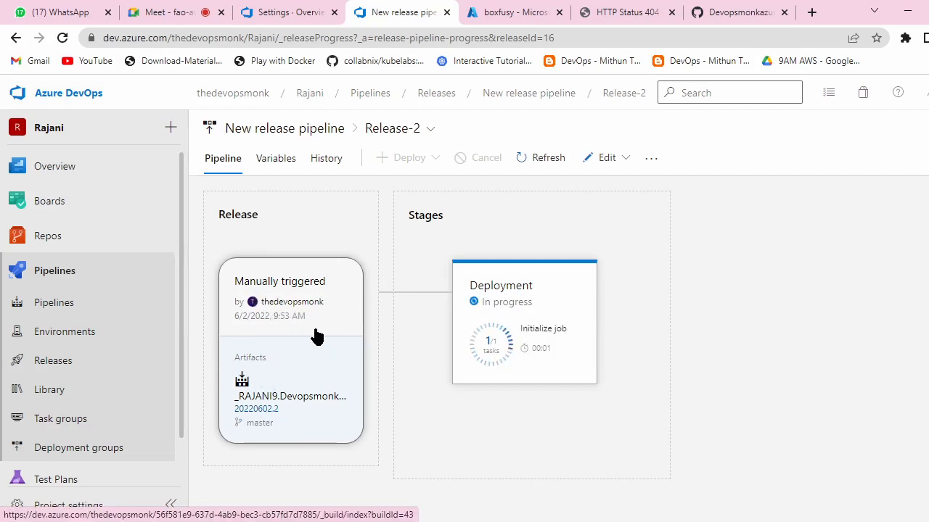
left_click(247, 410)
mouse_move(496, 311)
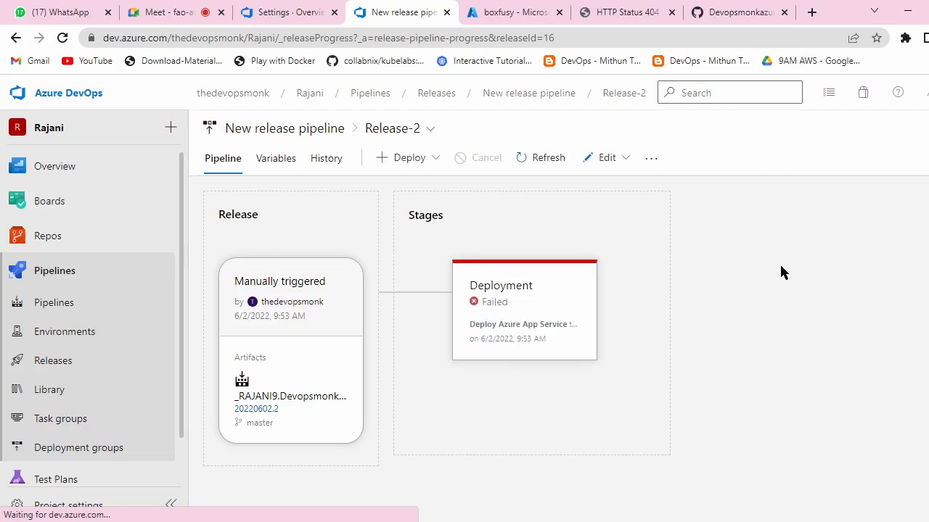
left_click(498, 290)
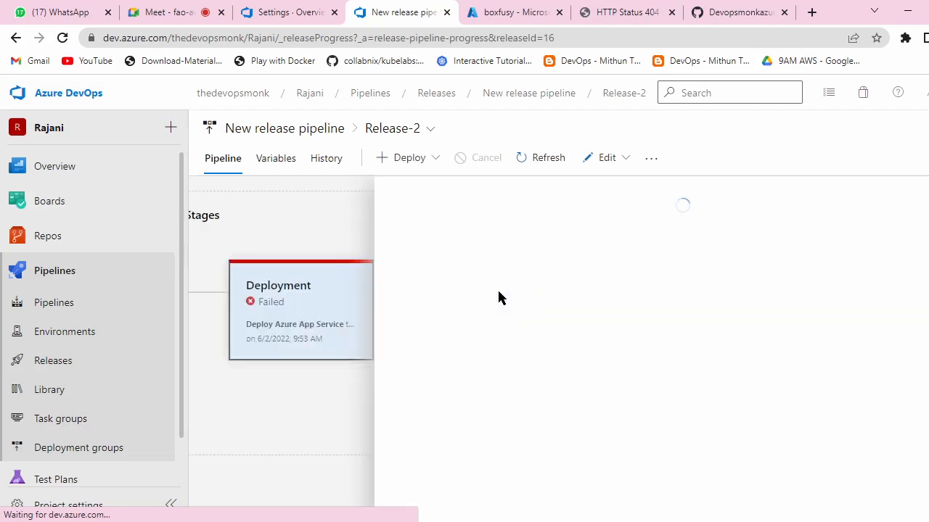
Step: Open the deploy task log showing resource 'boxfusy' doesn't exist, then switch to the portal's boxfusy overview
scroll(552, 351, "down", 2)
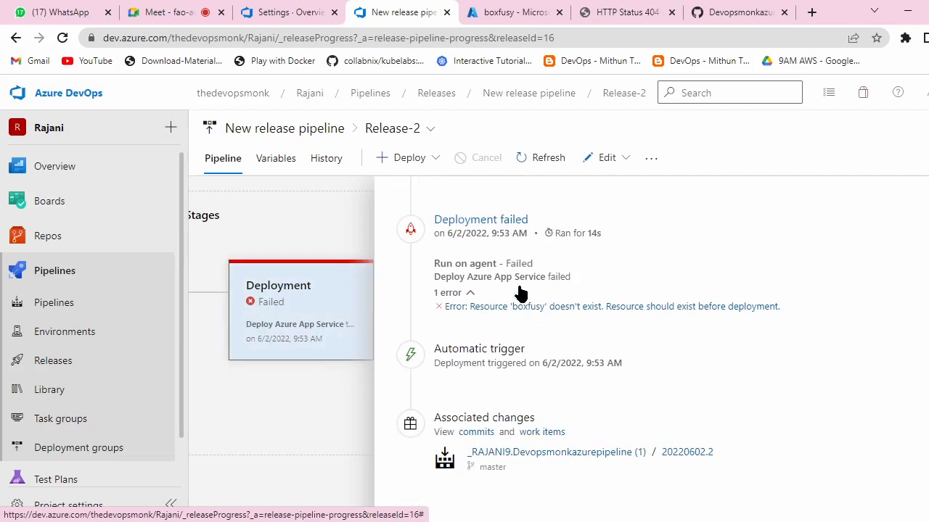
left_click(459, 222)
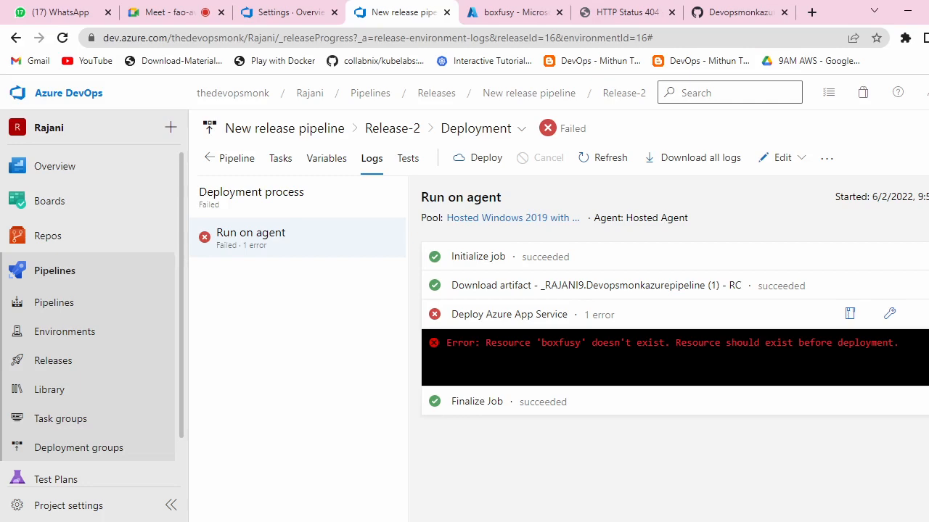
left_click(529, 319)
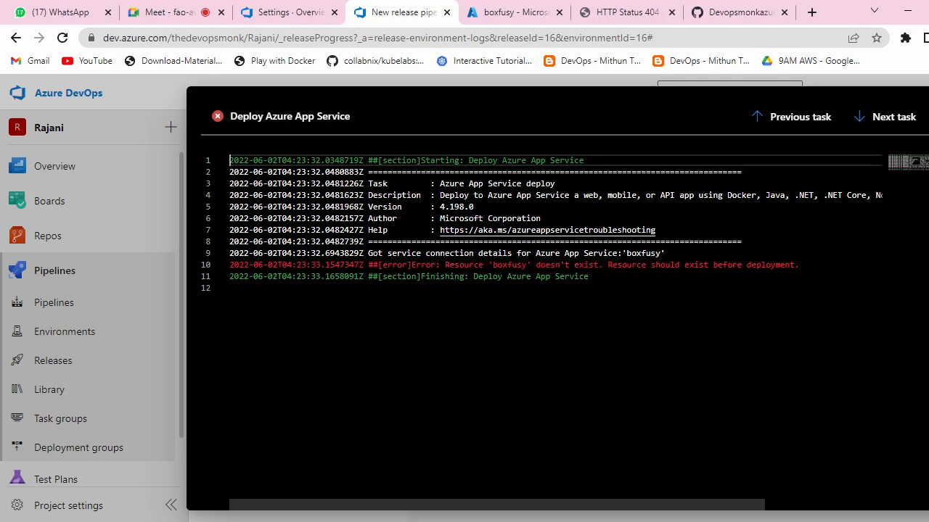
left_click(511, 12)
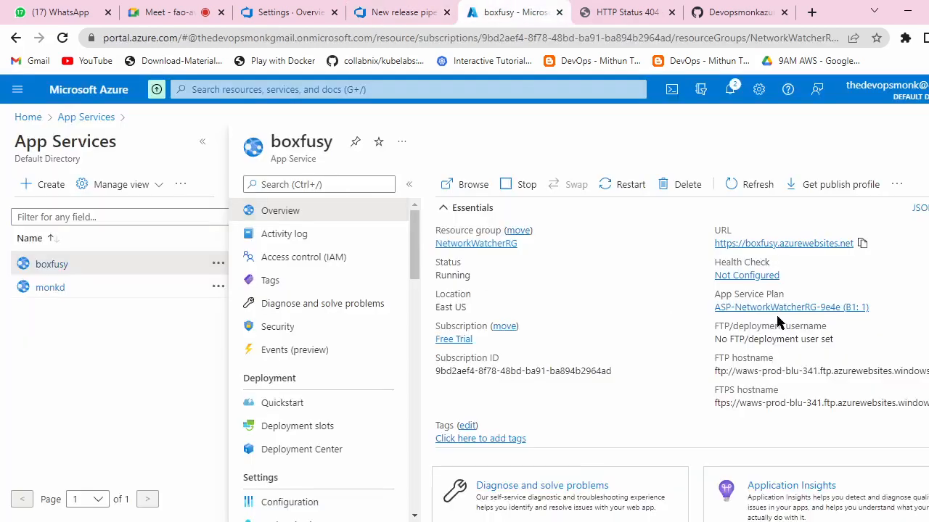
Step: Refresh the boxfusy overview to confirm it is Running, then return to the DevOps deploy log
scroll(658, 294, "down", 3)
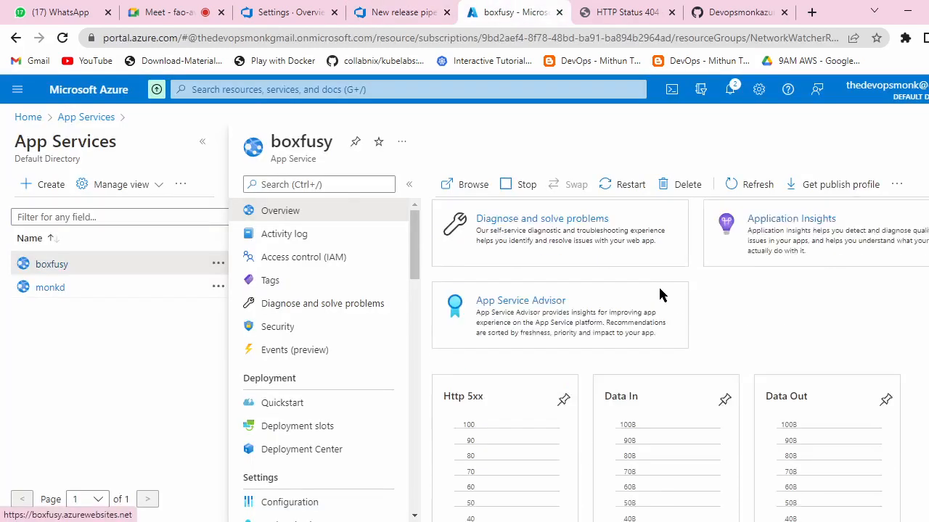
scroll(658, 294, "up", 3)
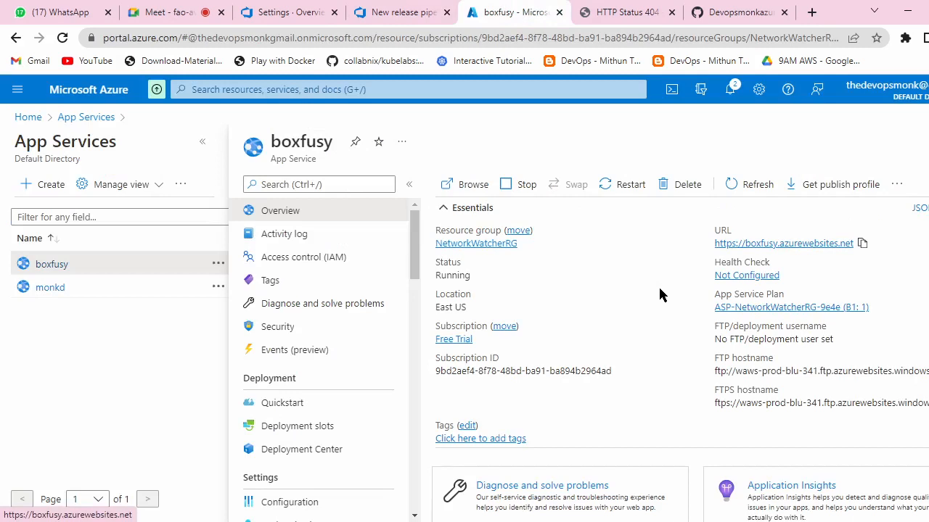
left_click(742, 184)
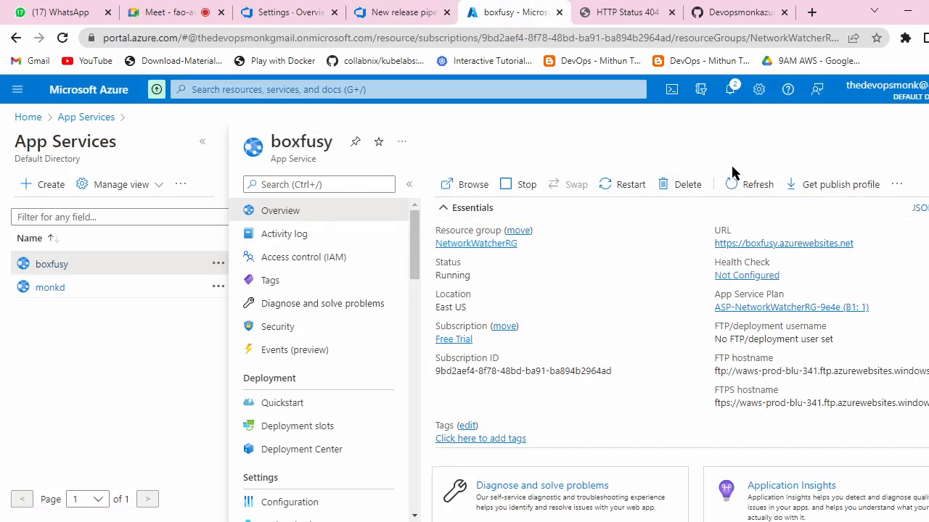
left_click(420, 12)
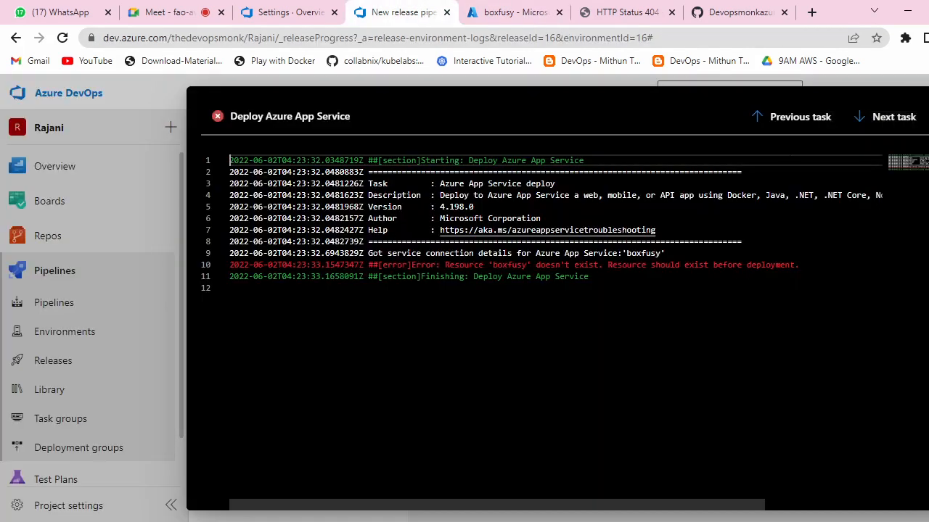
Step: Select the error message and the 'boxfusy' resource name in the deploy log
left_click_drag(798, 264, 422, 264)
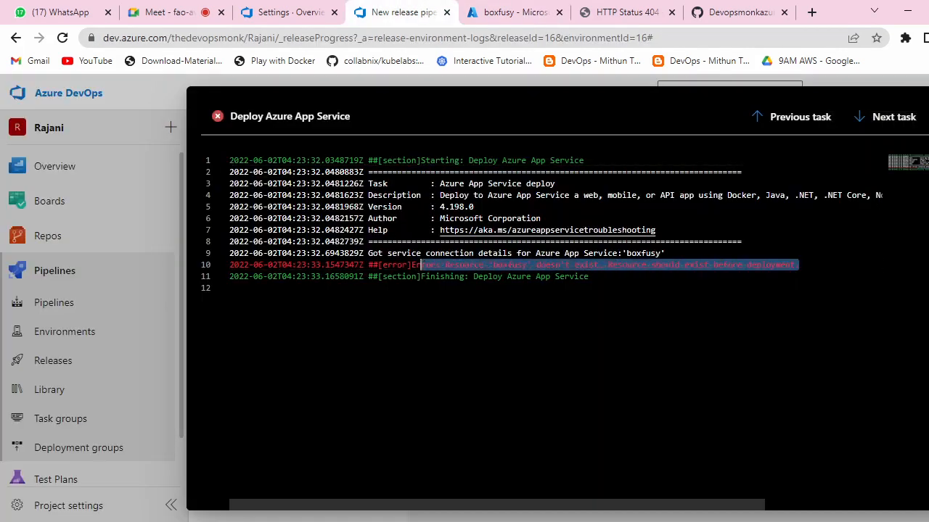
left_click(511, 304)
double_click(508, 265)
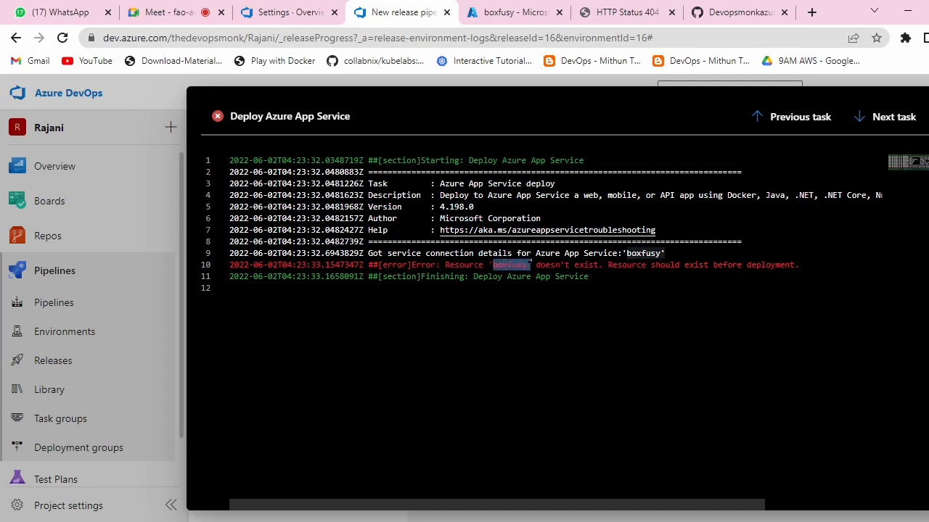
left_click_drag(531, 266, 536, 265)
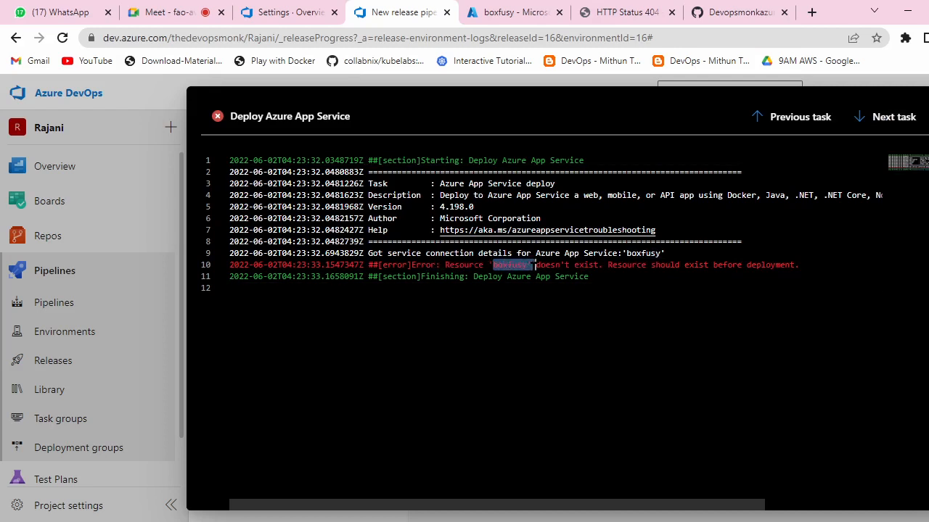
Step: Close the detailed log and open the release pipeline via Edit > Edit pipeline
left_click(928, 116)
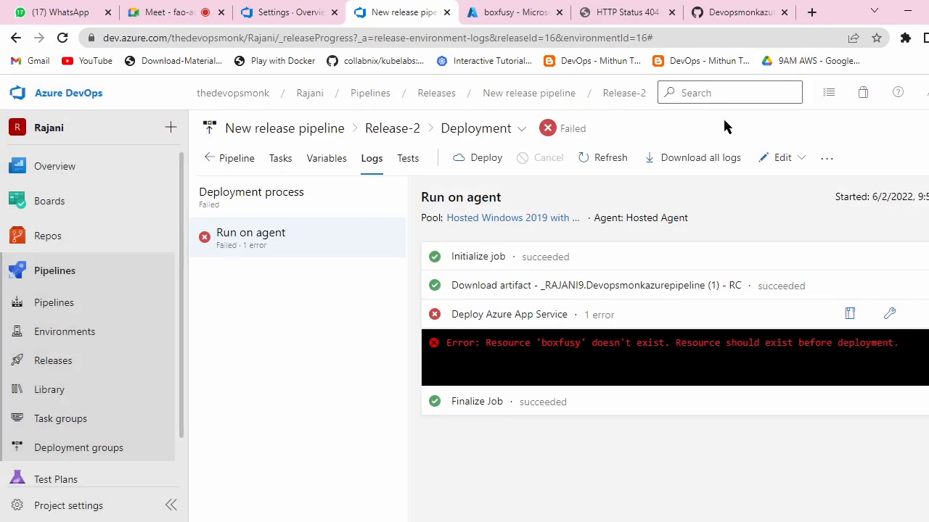
left_click(783, 159)
left_click(726, 211)
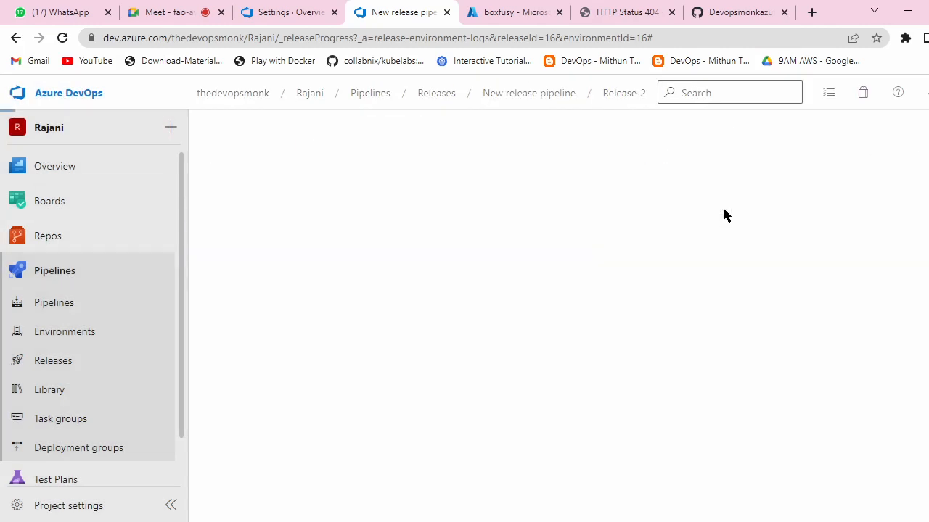
Step: Show the Deployment stage's tasks and check the App service name list, keeping boxfusy
left_click(478, 324)
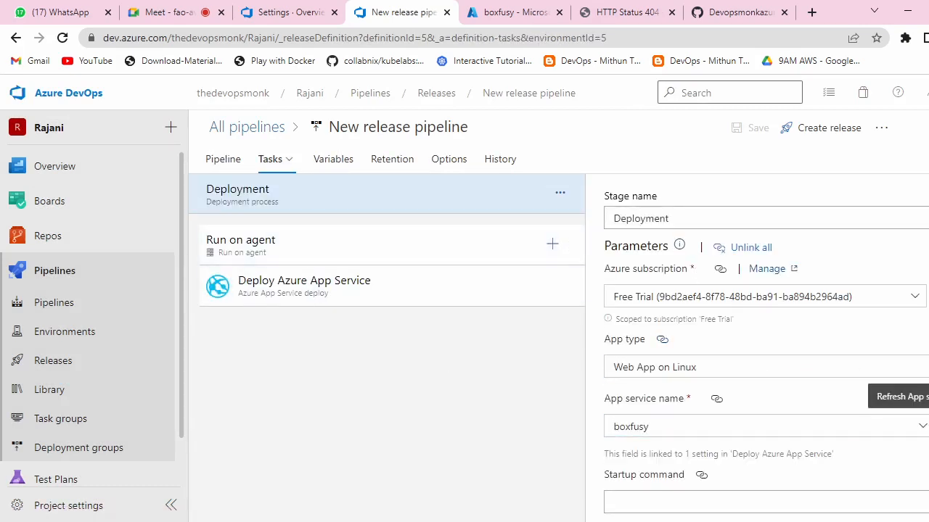
left_click(922, 426)
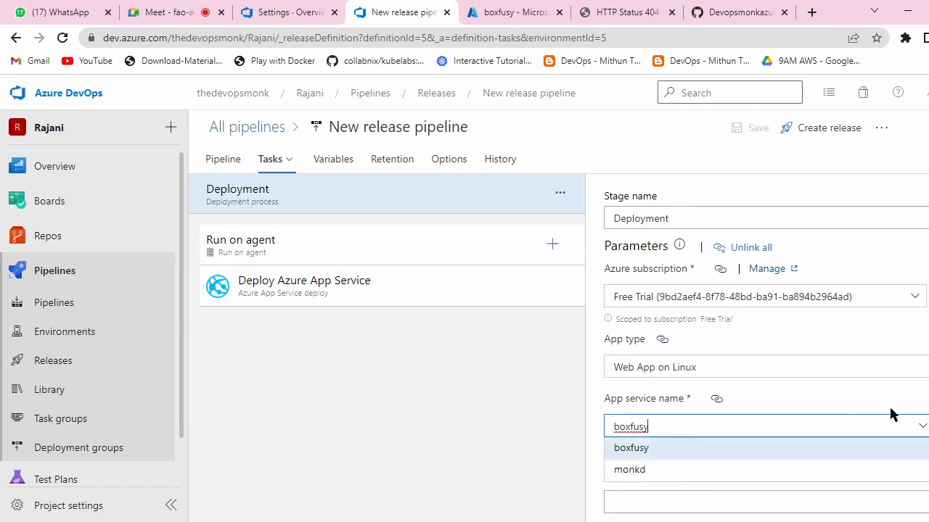
left_click(688, 447)
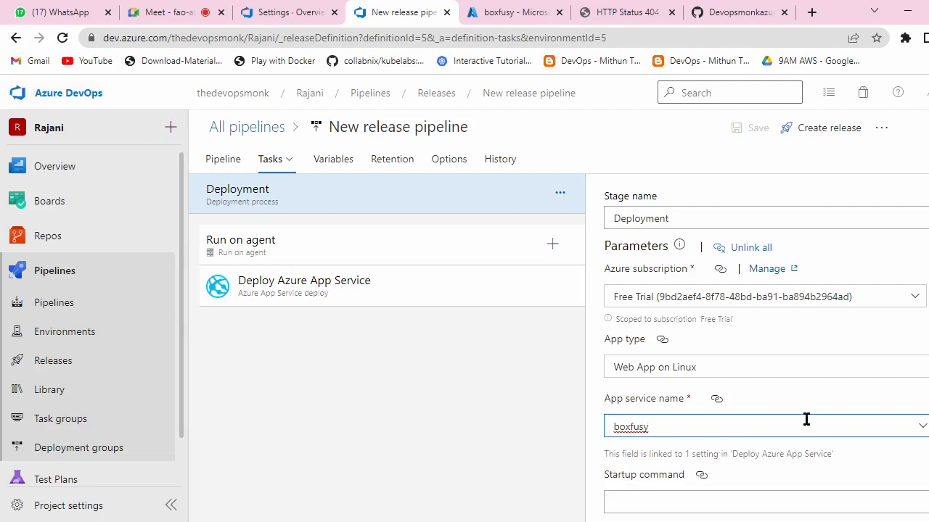
scroll(807, 417, "down", 1)
scroll(808, 416, "up", 1)
Step: Review the Deploy Azure App Service task and the agent job settings
left_click(345, 283)
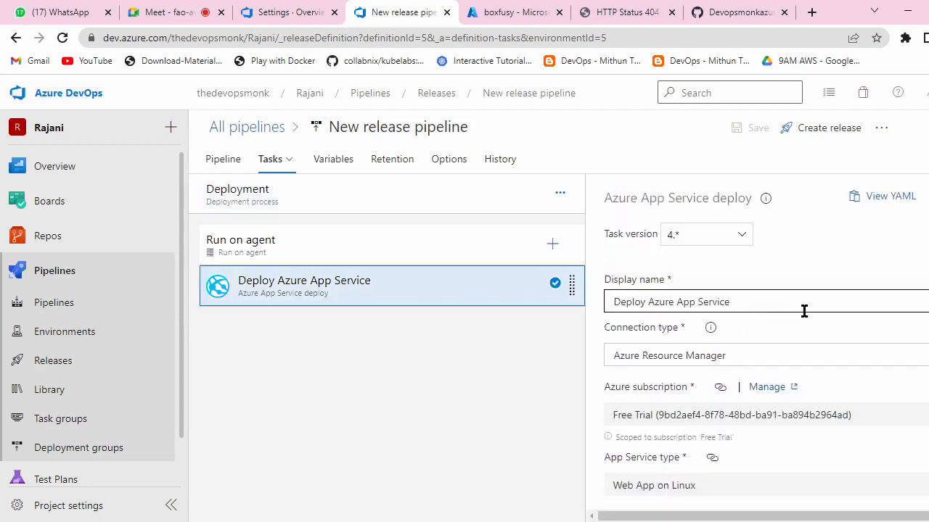
scroll(806, 305, "down", 4)
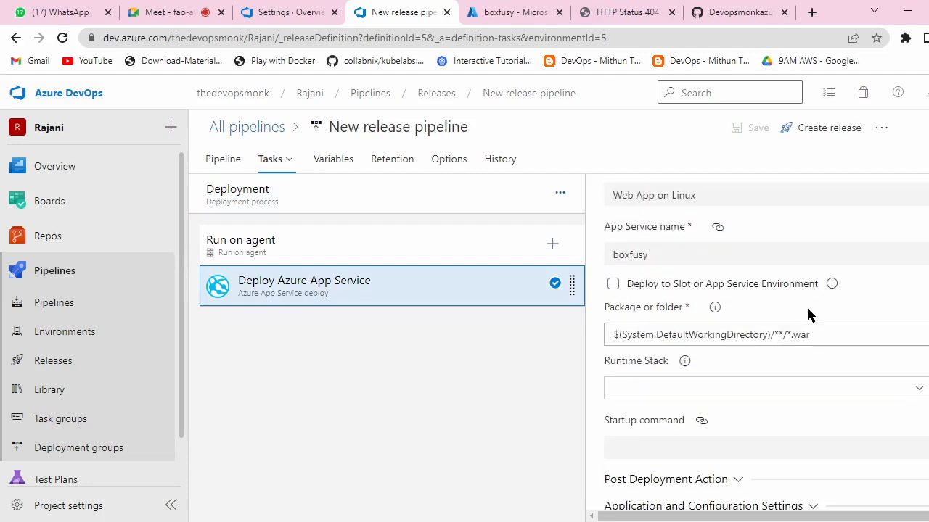
scroll(780, 316, "down", 1)
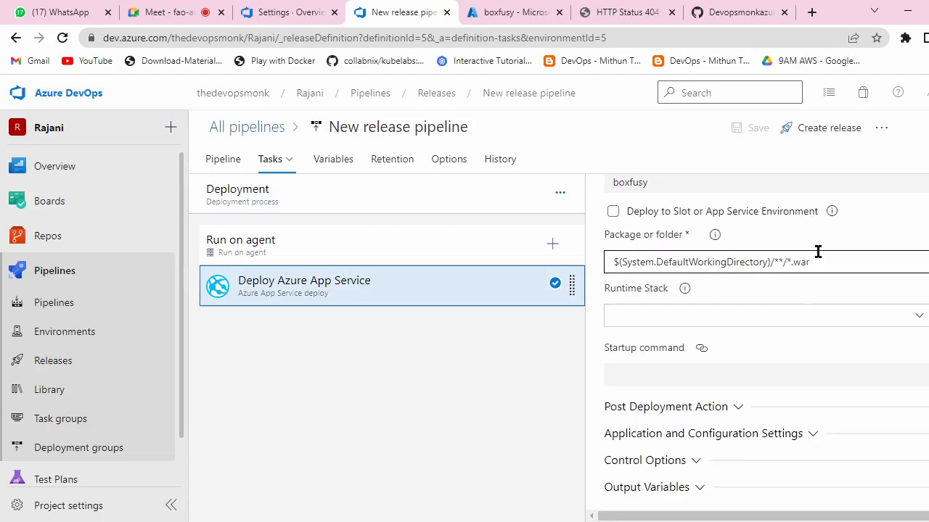
left_click(352, 243)
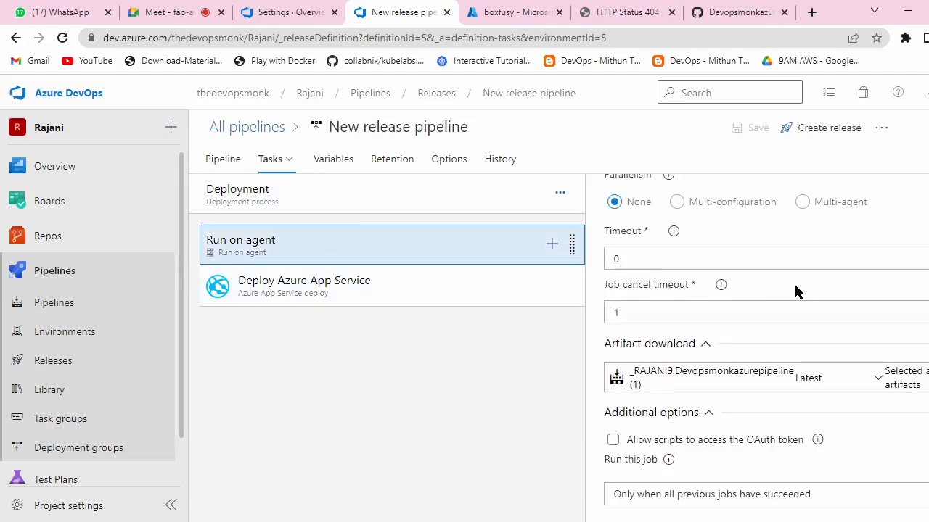
scroll(795, 291, "up", 5)
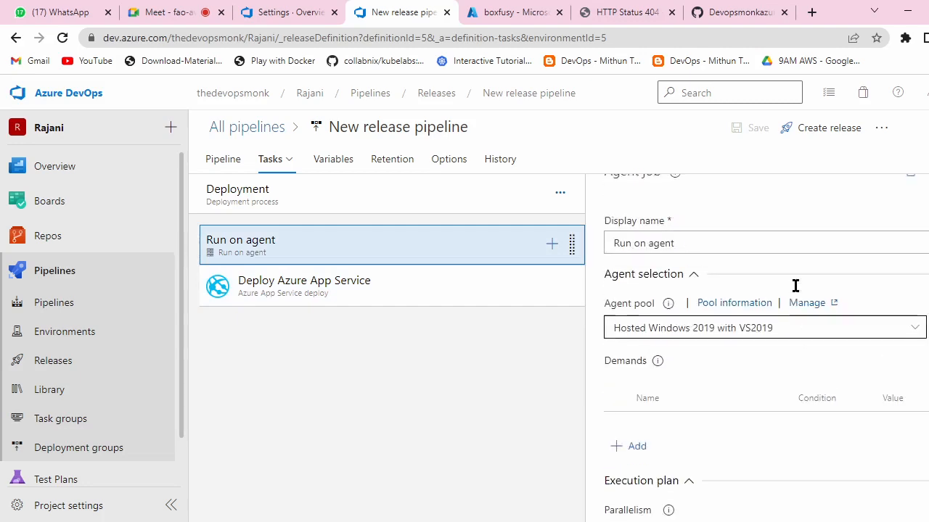
scroll(801, 292, "down", 5)
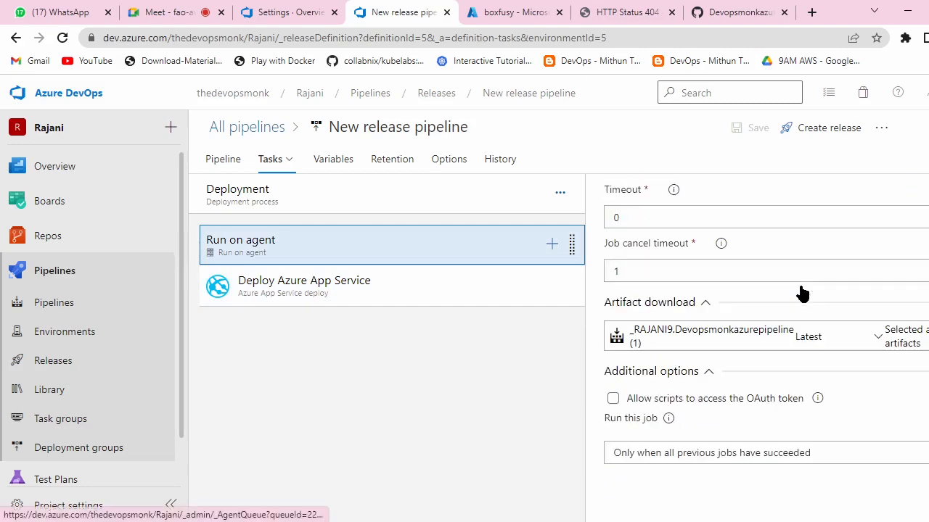
left_click(423, 298)
scroll(804, 347, "down", 5)
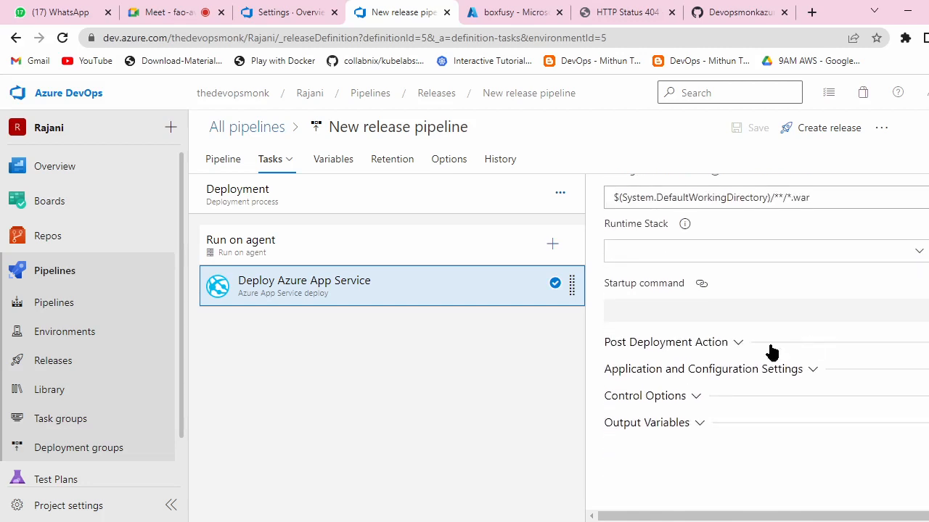
Step: Go through the stage, agent job and deploy task settings a second time
left_click(333, 205)
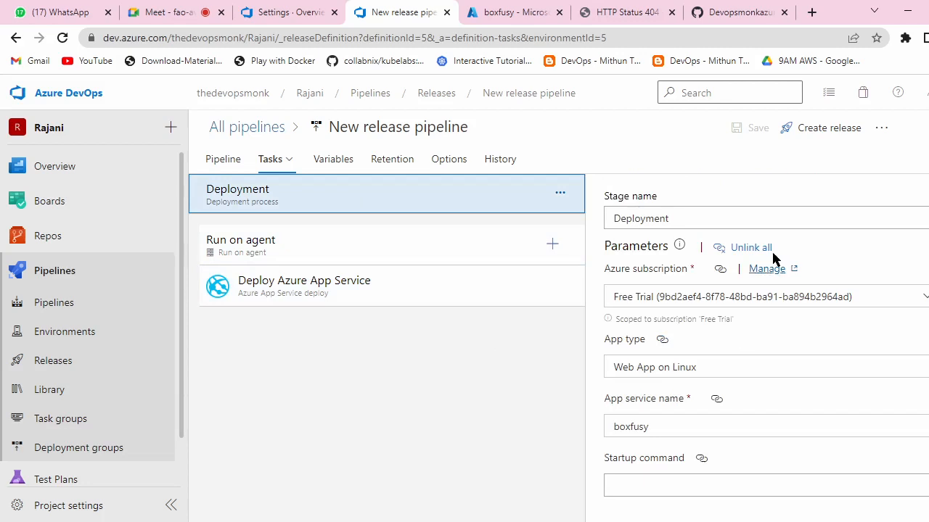
left_click(382, 245)
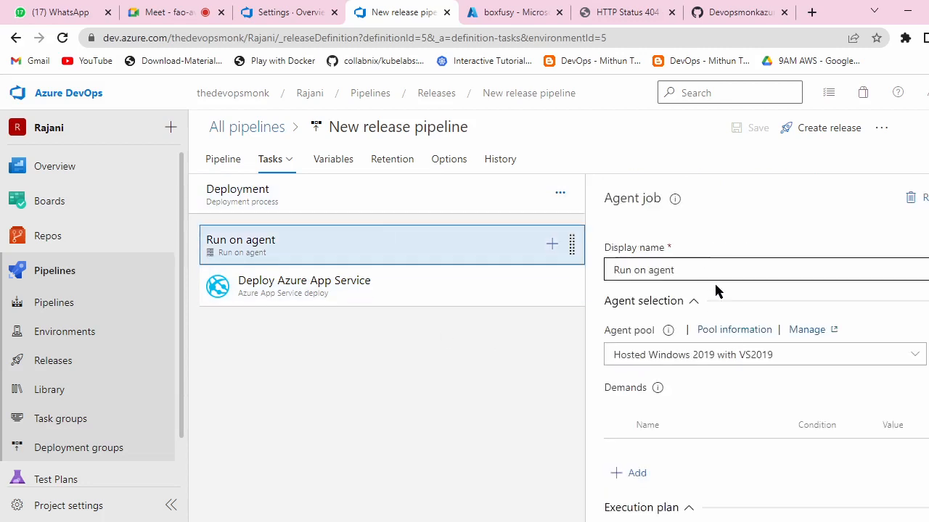
scroll(724, 355, "down", 4)
scroll(724, 366, "down", 2)
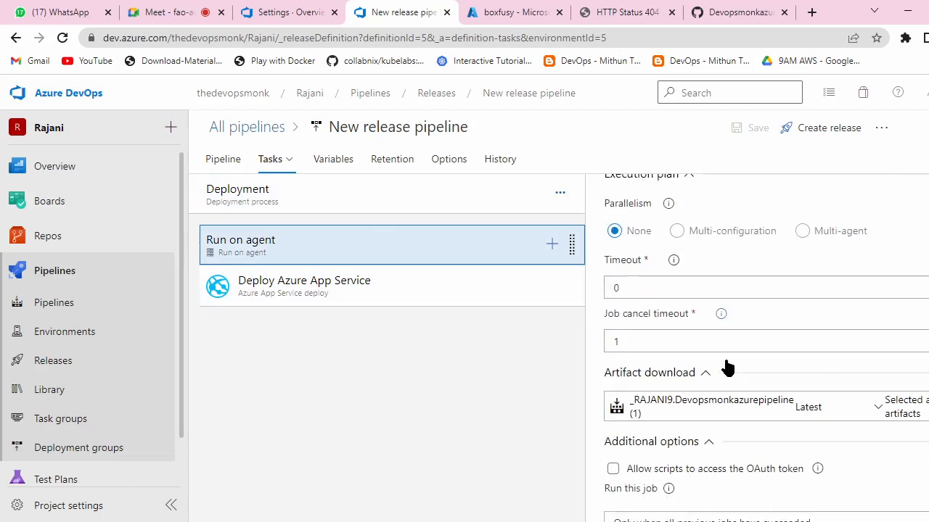
left_click(255, 294)
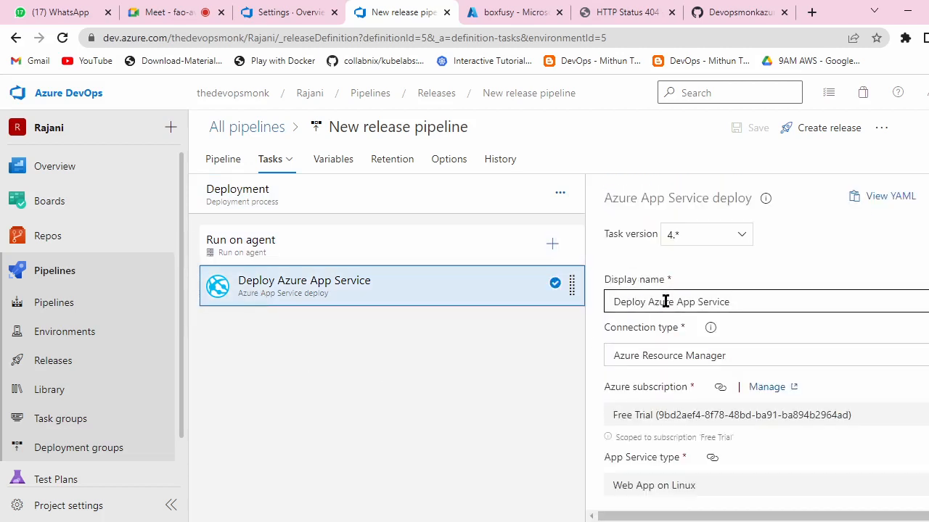
scroll(763, 361, "down", 3)
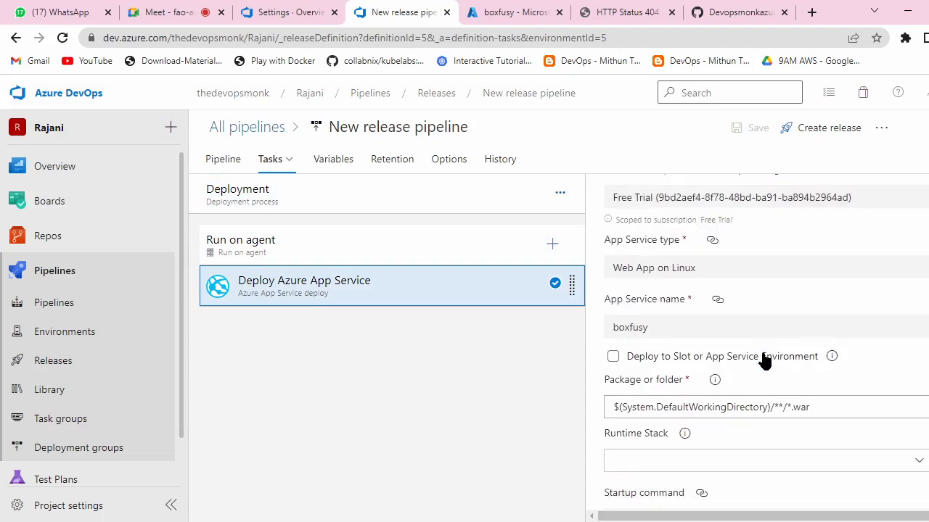
scroll(763, 361, "down", 2)
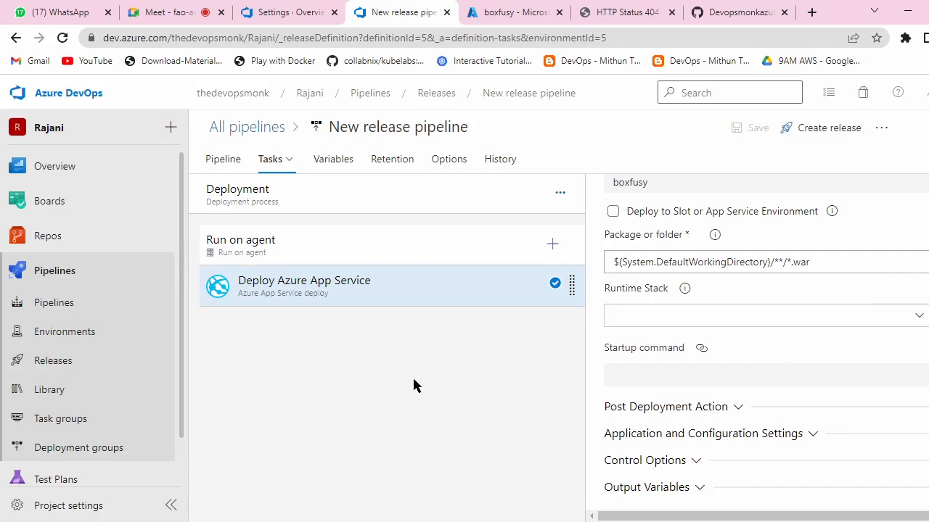
scroll(749, 405, "down", 1)
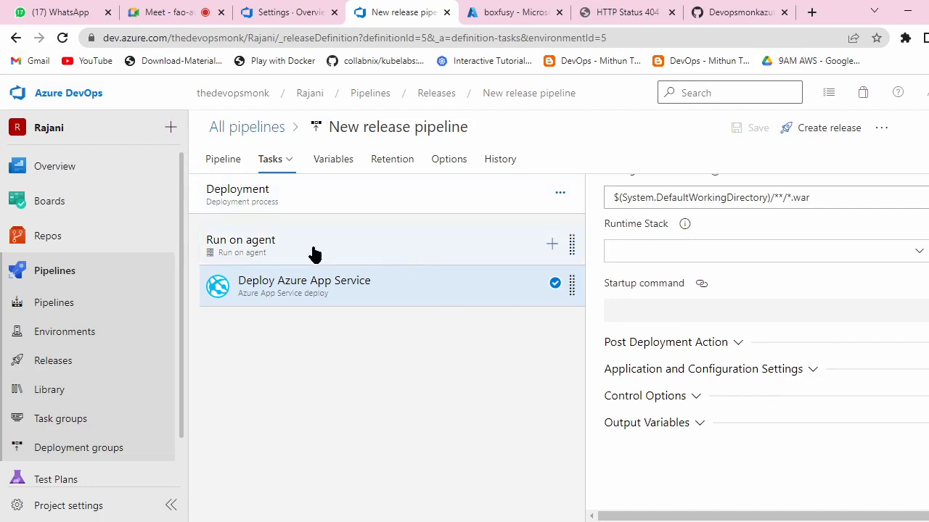
Step: Refresh the stage's App service name choices and reselect boxfusy as the target
left_click(349, 203)
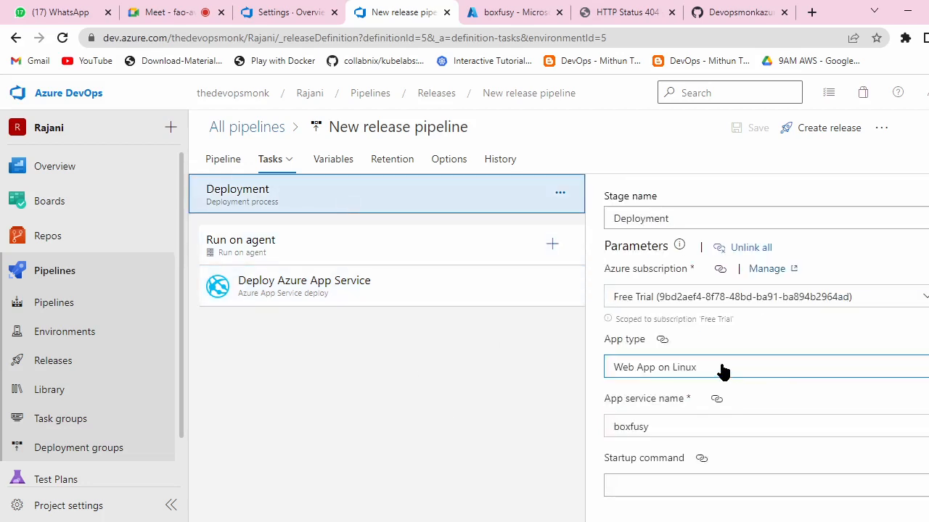
left_click(922, 426)
scroll(661, 397, "down", 1)
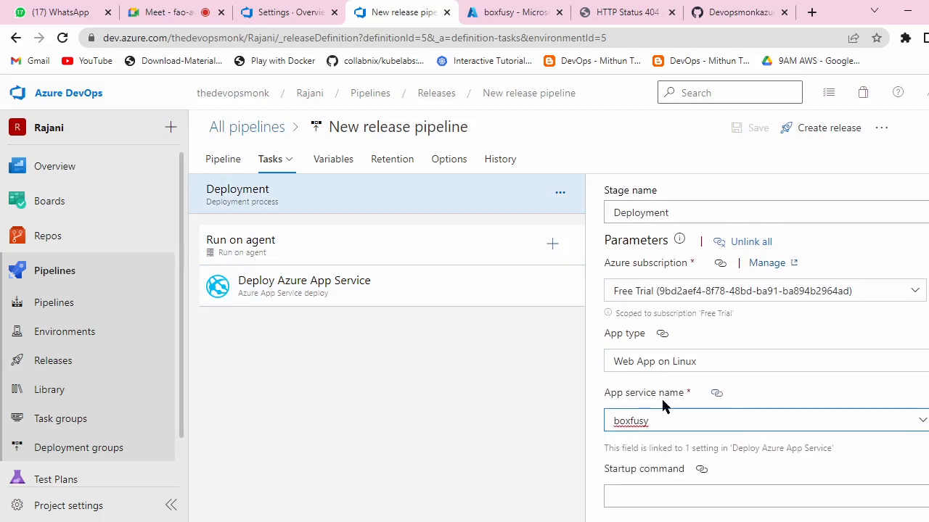
left_click(928, 420)
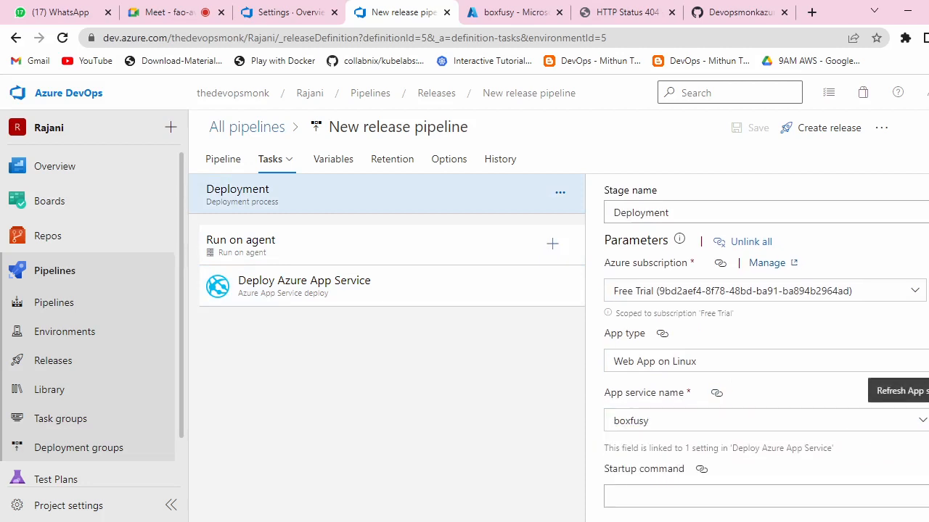
scroll(914, 414, "up", 1)
left_click(923, 425)
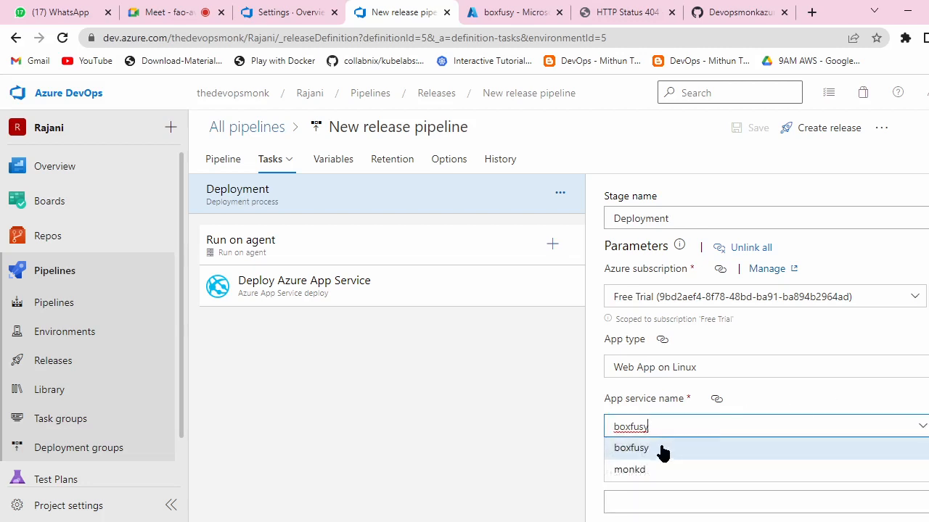
left_click(661, 447)
left_click(504, 376)
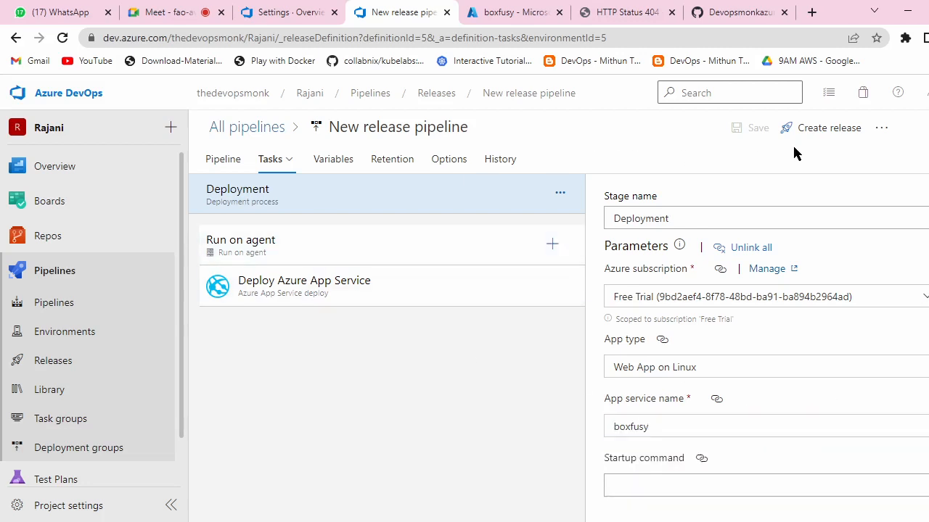
Step: Create a new release, Release-3, and open it
left_click(808, 130)
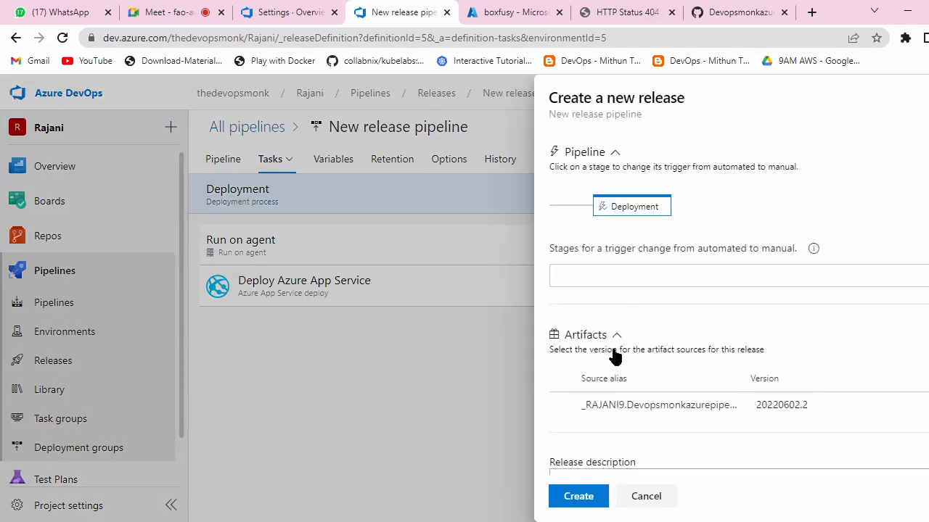
left_click(590, 499)
left_click(275, 169)
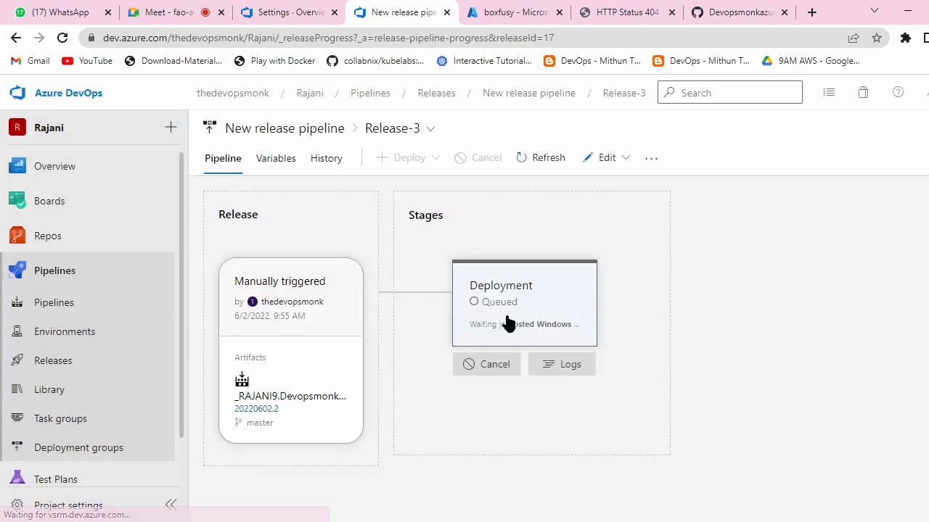
Step: Open the failed deploy task's log citing missing 'boxfusy', then switch to the portal's boxfusy overview
left_click(508, 323)
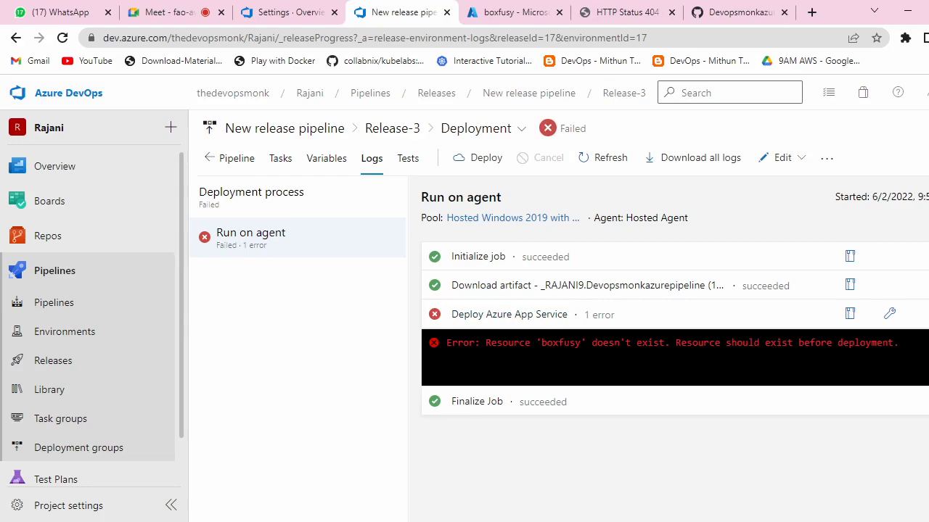
left_click(672, 343)
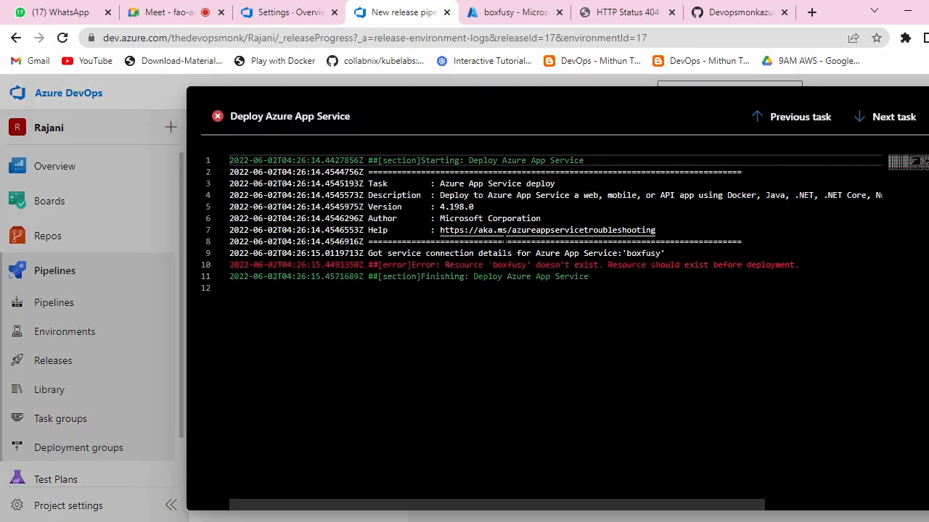
left_click(508, 13)
scroll(610, 246, "down", 5)
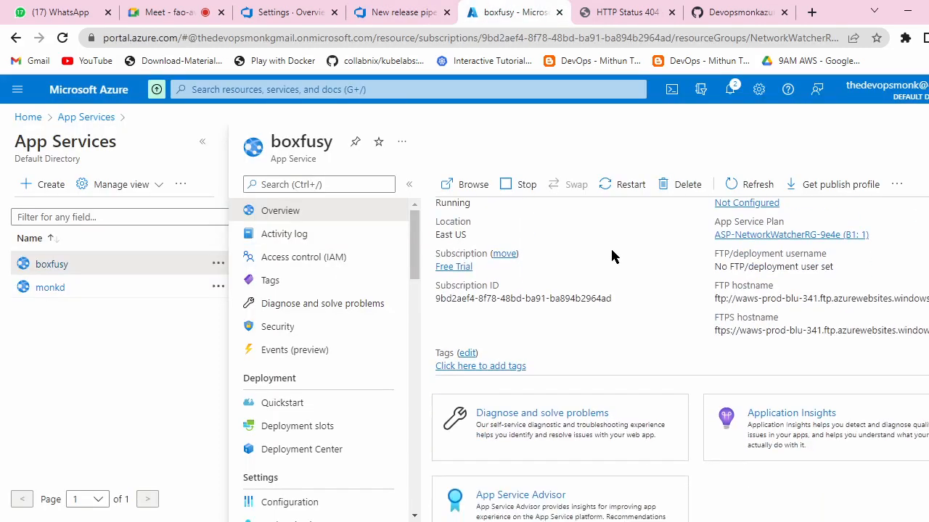
Step: Reload the boxfusy /webapp page that showed the 404
scroll(610, 246, "up", 5)
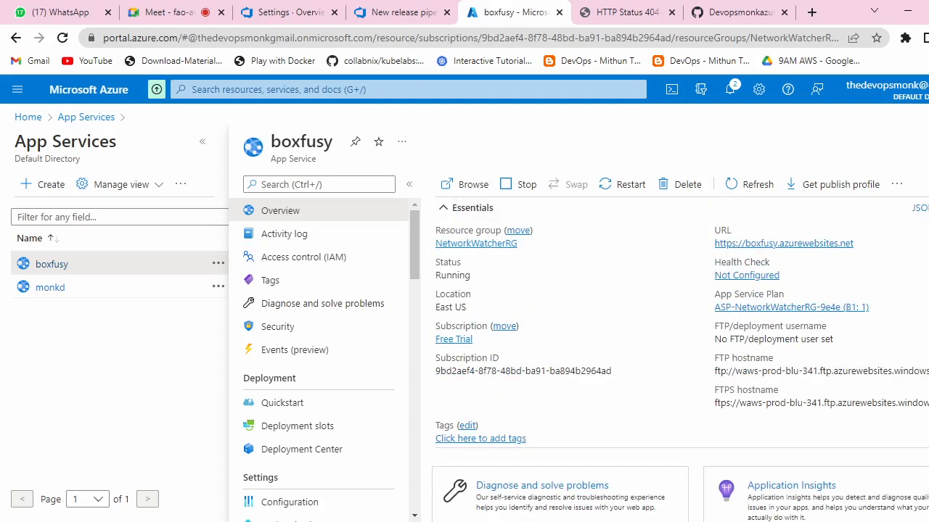
left_click(630, 12)
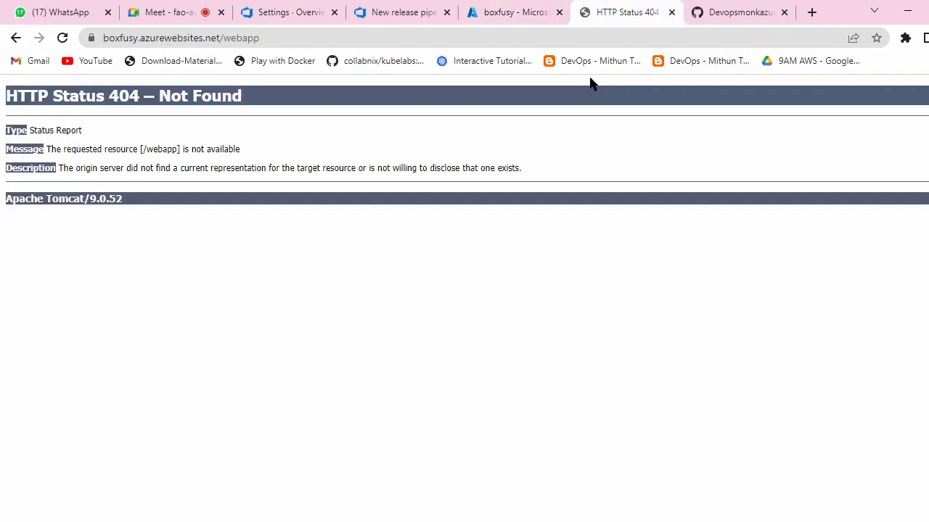
left_click(264, 41)
key("Return")
Step: Back in the portal, list all App Services and reopen boxfusy
left_click(476, 13)
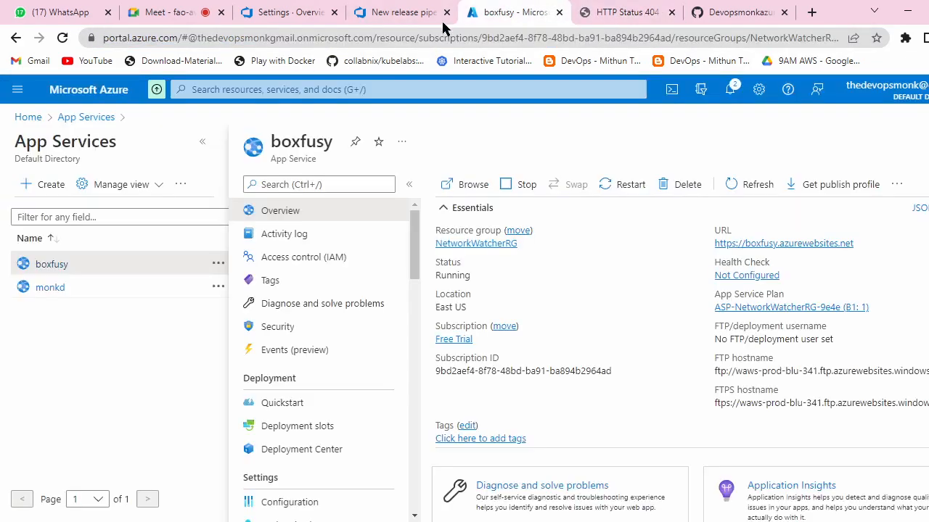
scroll(580, 316, "down", 1)
scroll(404, 342, "down", 2)
scroll(615, 371, "down", 4)
scroll(618, 371, "up", 5)
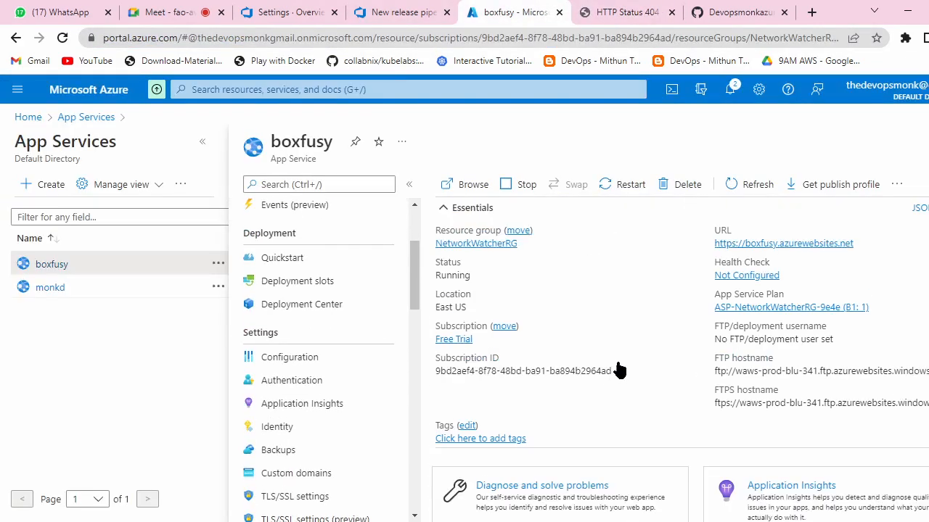
left_click(87, 116)
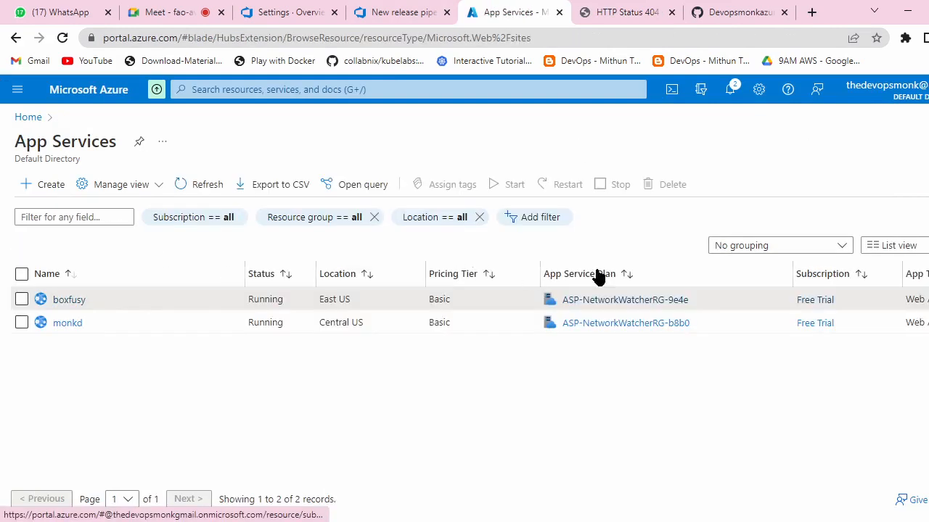
left_click(20, 299)
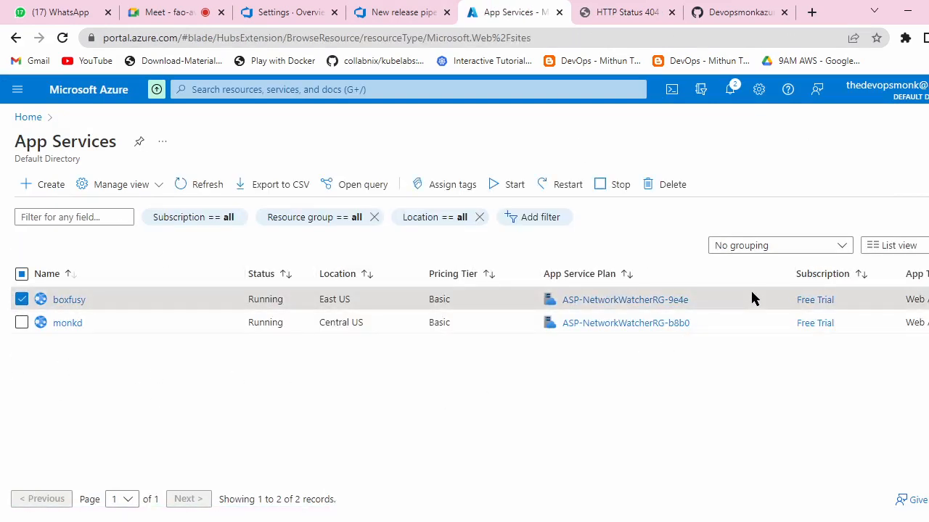
left_click(71, 300)
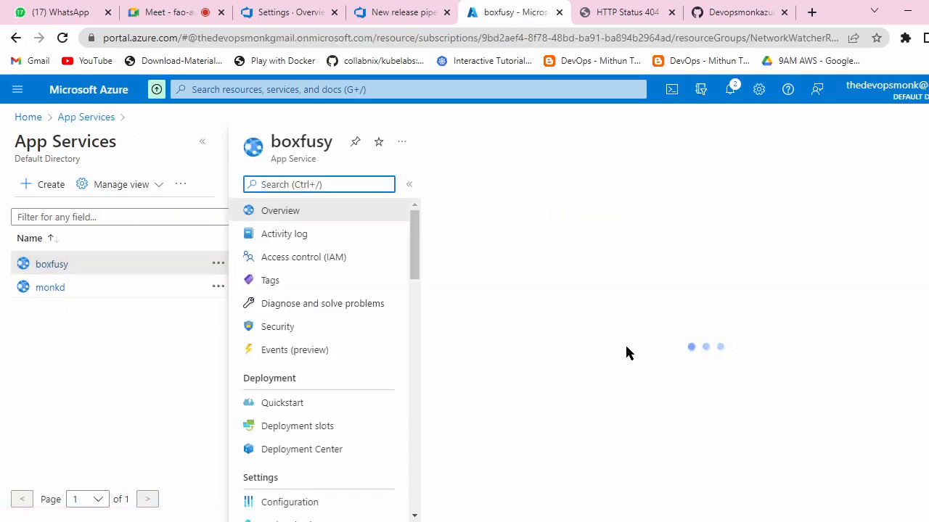
Step: Open the monkd App Service overview
scroll(638, 327, "down", 5)
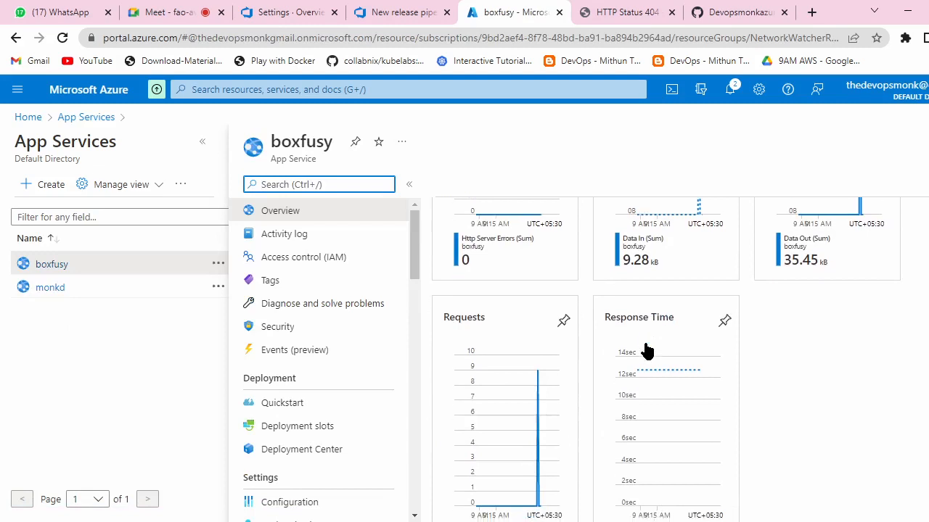
scroll(646, 351, "up", 5)
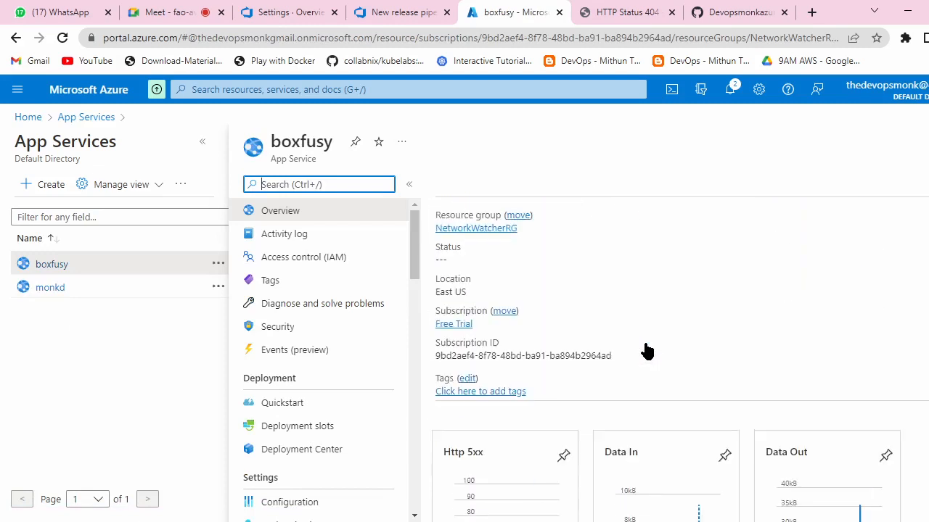
left_click(50, 288)
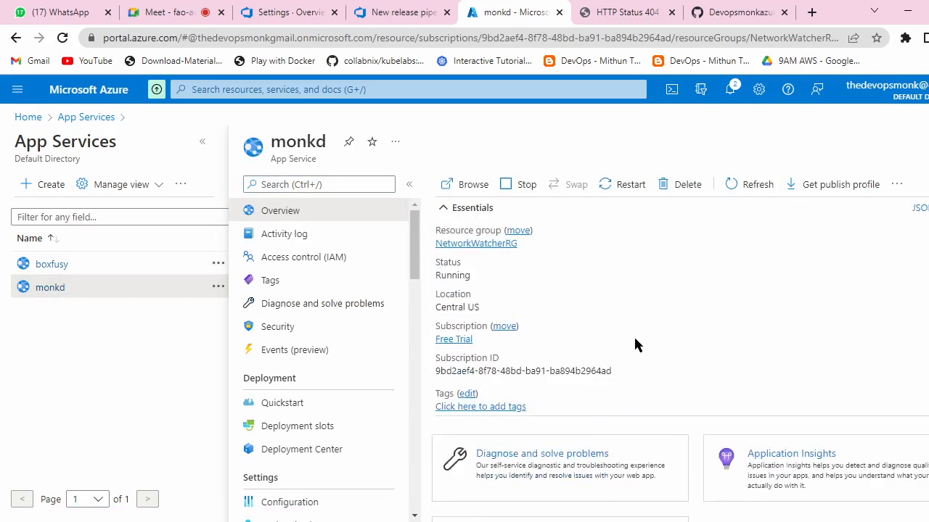
Step: Close the release's deploy log and open the release pipeline for editing
left_click(733, 185)
left_click(403, 12)
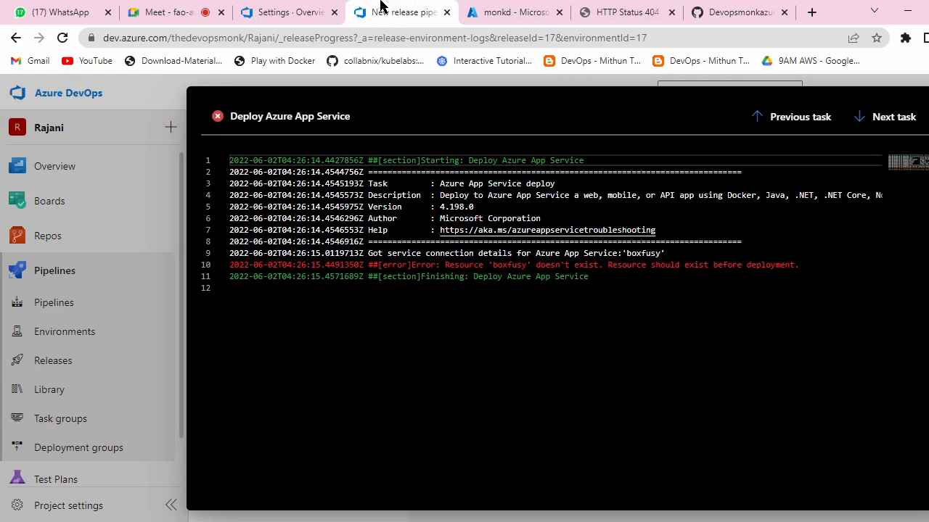
left_click(268, 8)
left_click(410, 10)
left_click(918, 118)
left_click(776, 158)
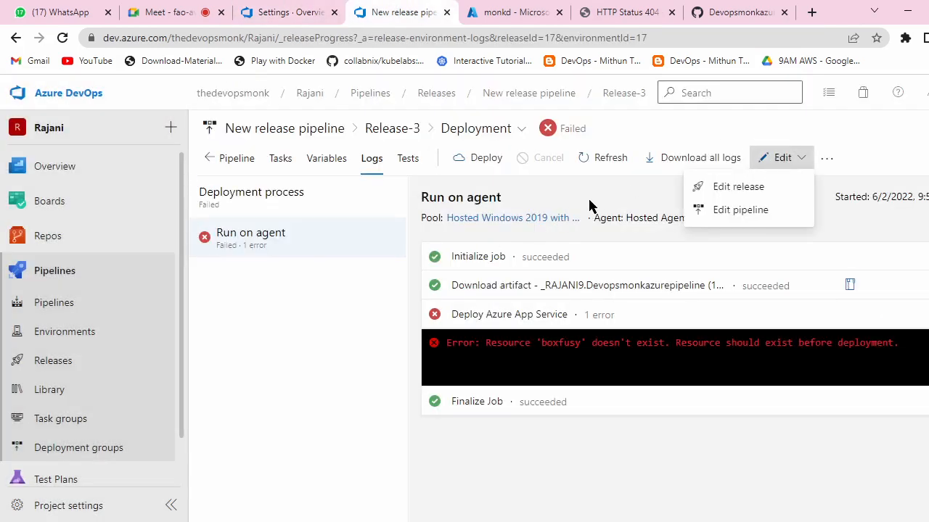
left_click(749, 210)
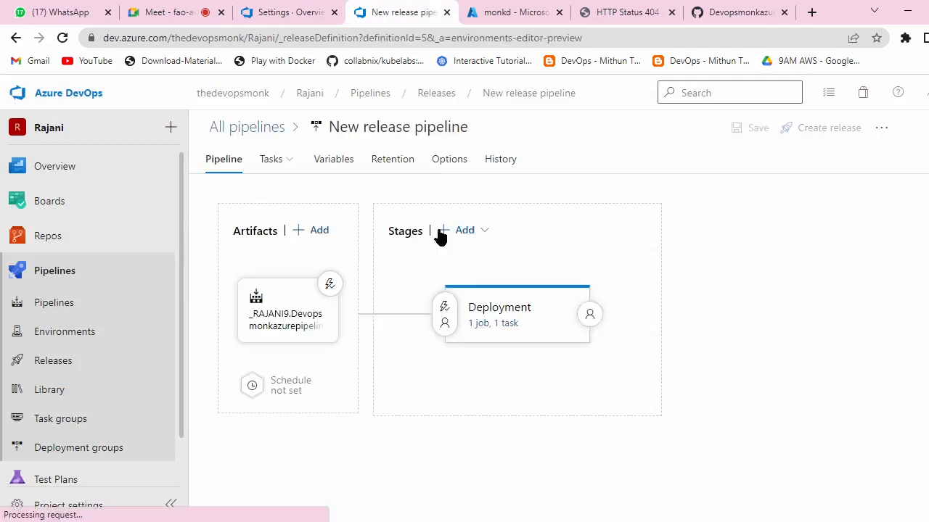
Step: Set the deploy task's App service name to monkd, save the pipeline, and start a new release
left_click(500, 324)
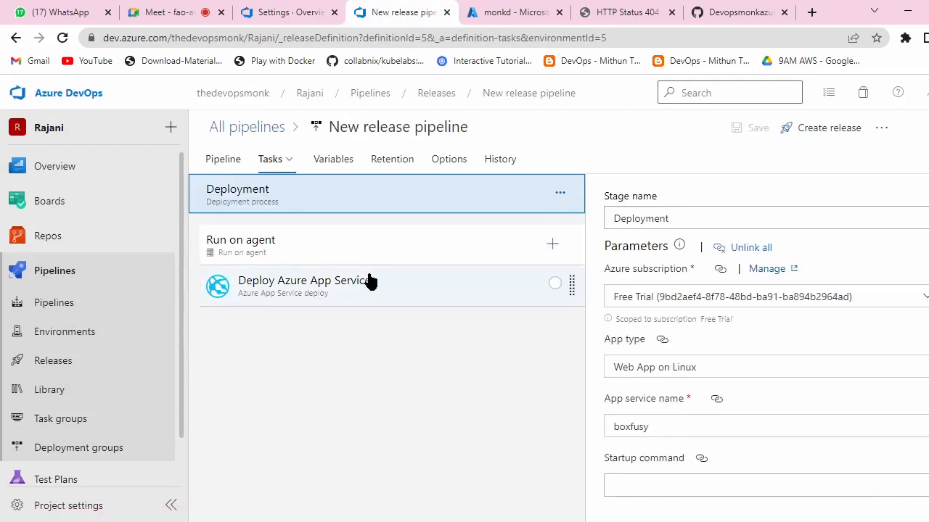
left_click(664, 426)
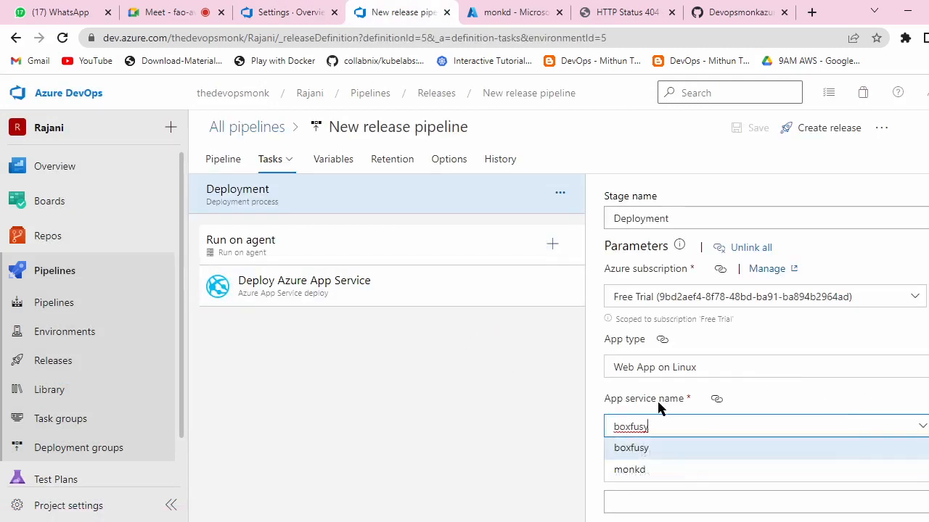
left_click(636, 470)
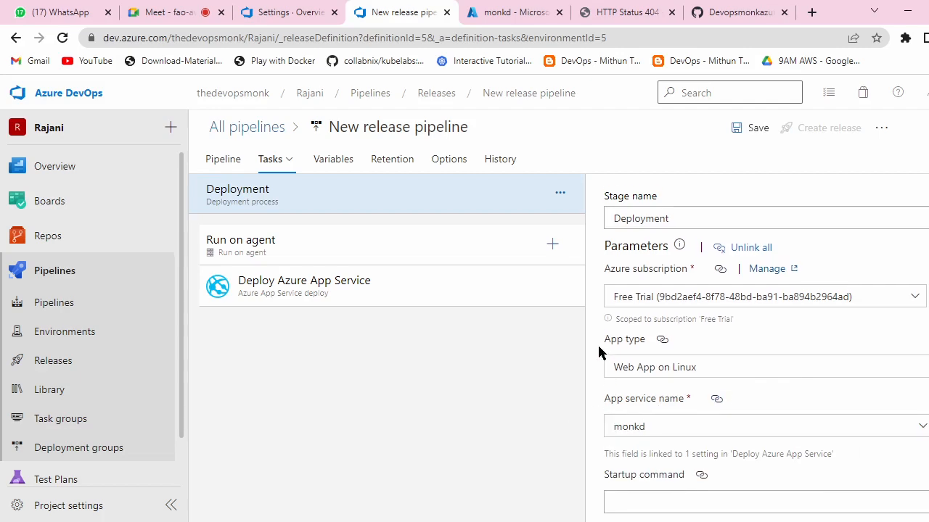
left_click(742, 129)
left_click(560, 358)
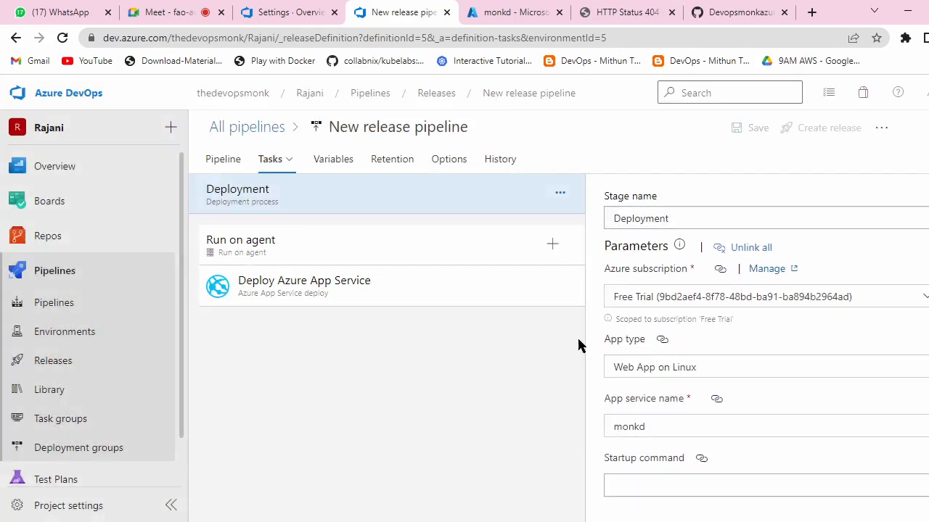
left_click(813, 132)
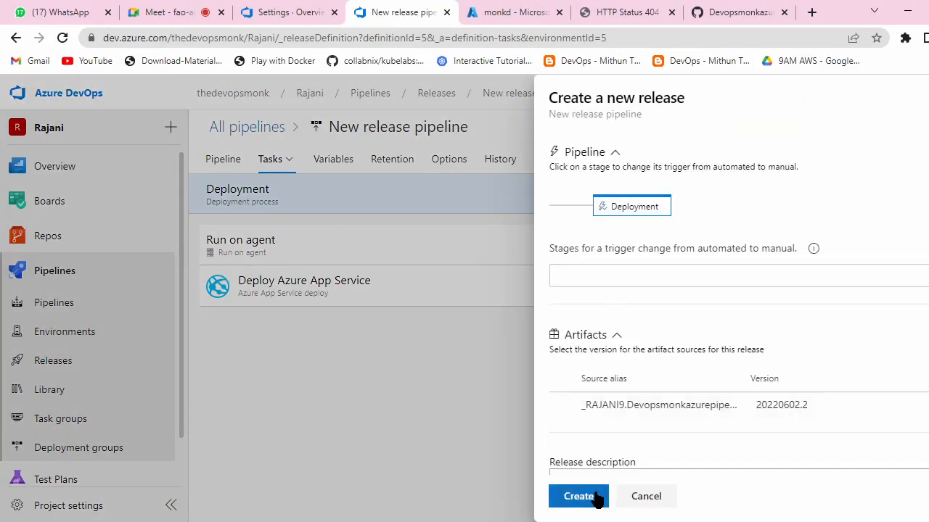
Step: Create Release-4 and open its progress view with the Deployment stage running
left_click(594, 498)
left_click(273, 169)
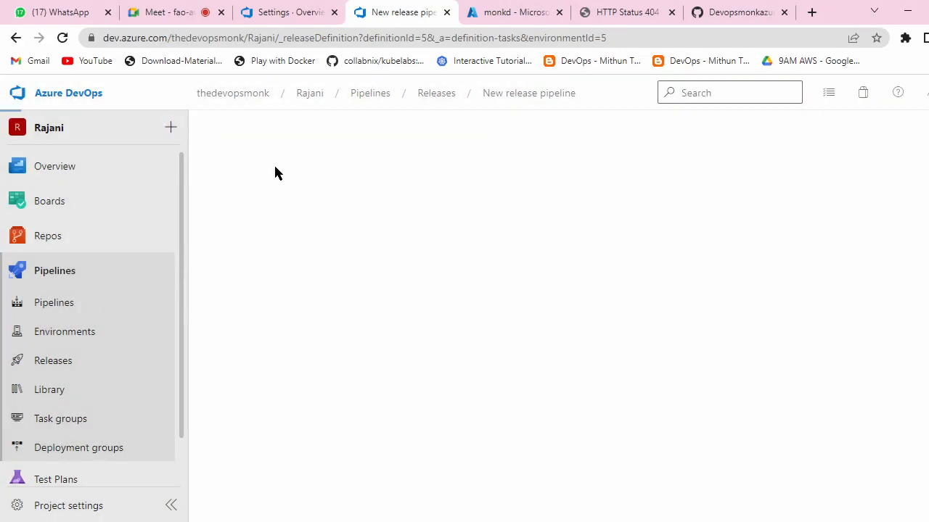
mouse_move(570, 336)
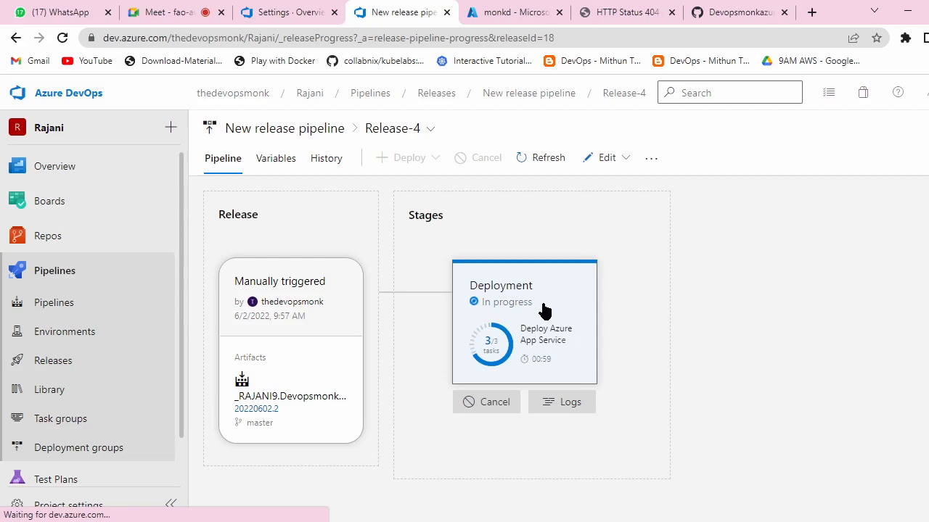
Step: Open the Deployment stage's logs and confirm the deployment succeeded
left_click(532, 332)
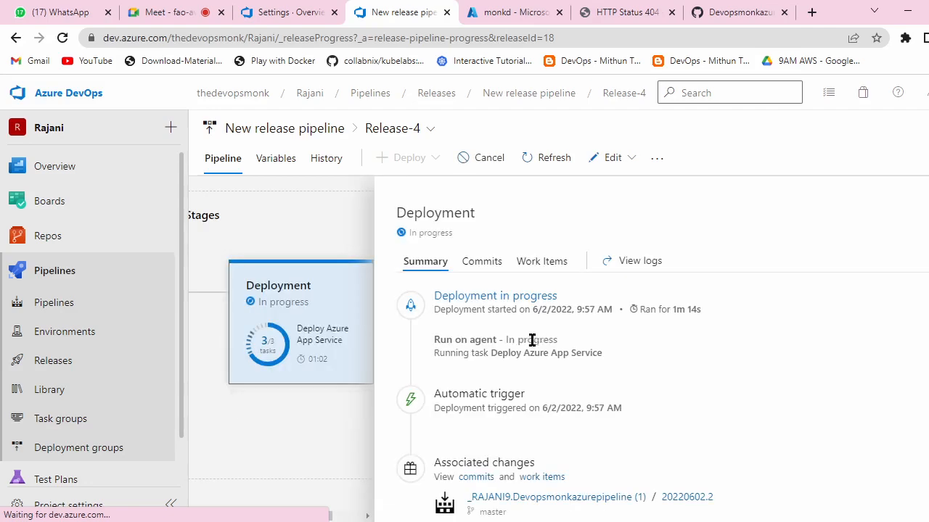
left_click(497, 296)
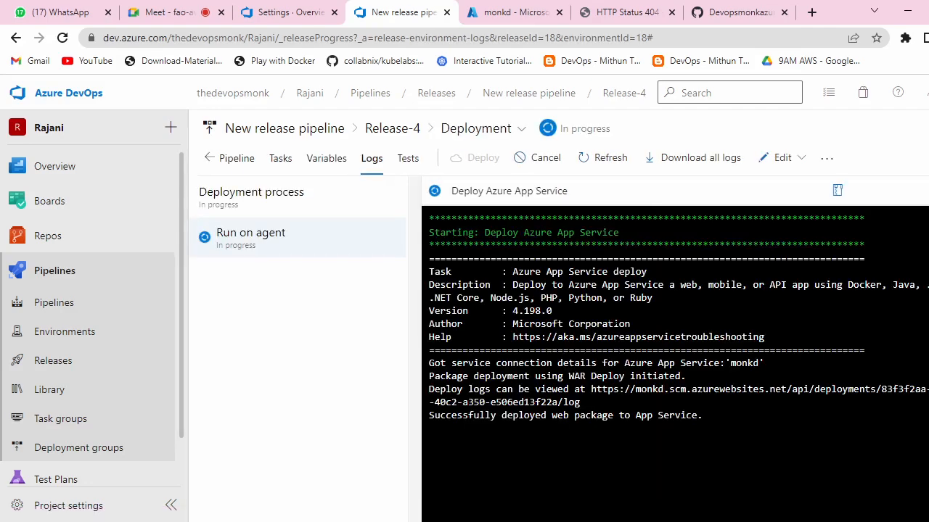
scroll(677, 416, "down", 1)
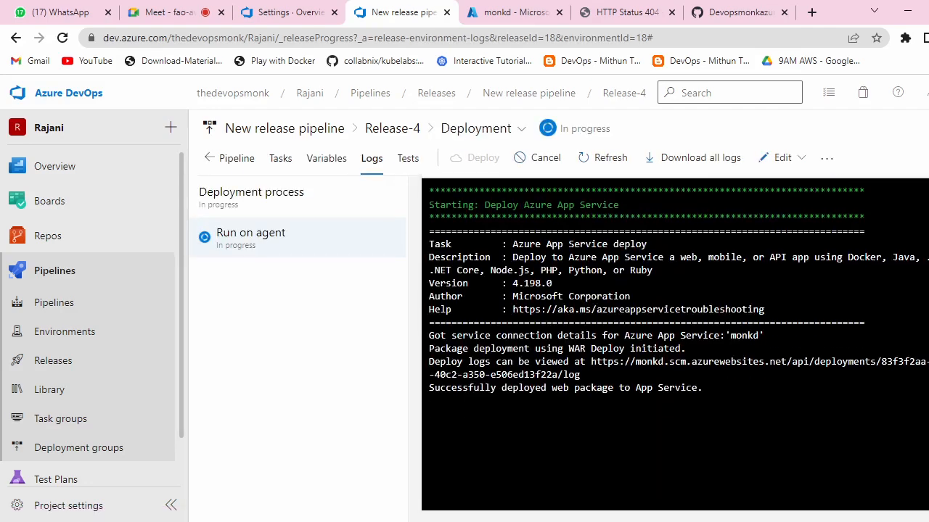
left_click_drag(704, 388, 439, 389)
left_click(439, 389)
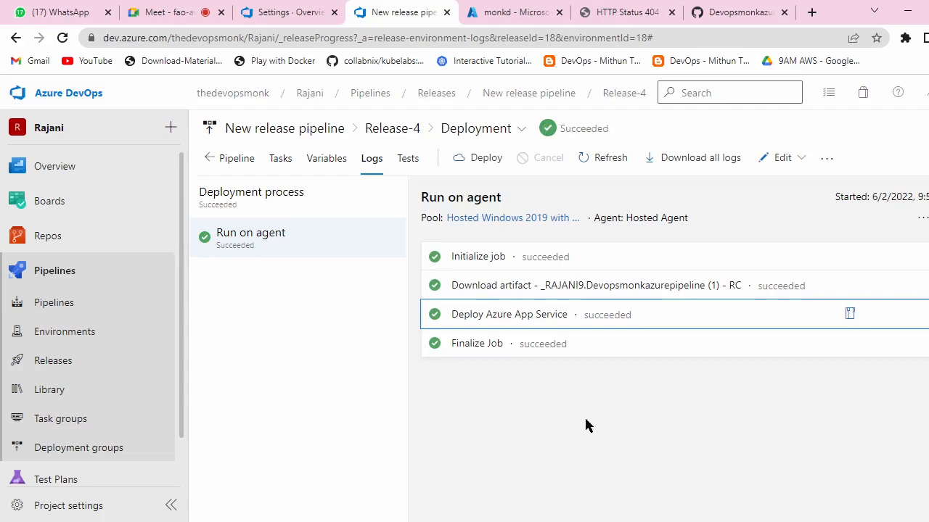
Step: Copy the monkd Application URL from the Deploy Azure App Service log, then return to the boxfusy 404 tab
left_click(508, 319)
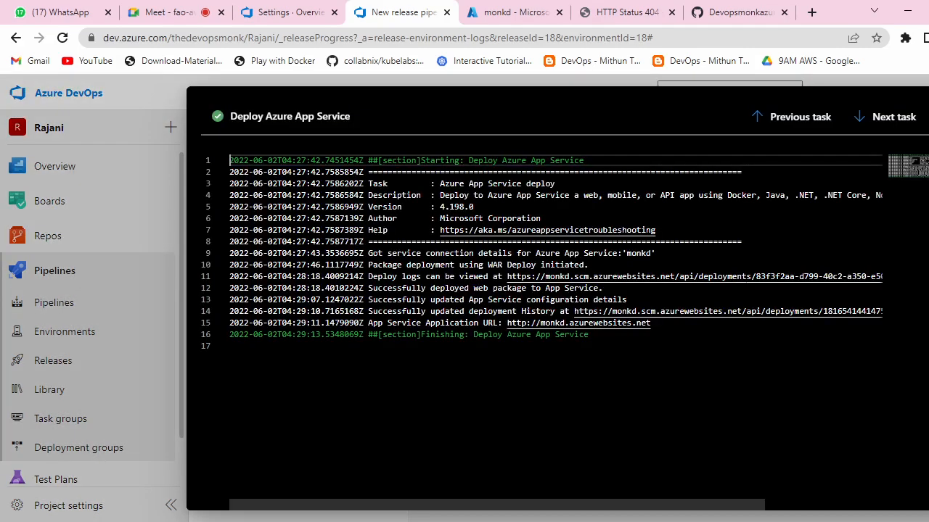
left_click_drag(651, 323, 500, 325)
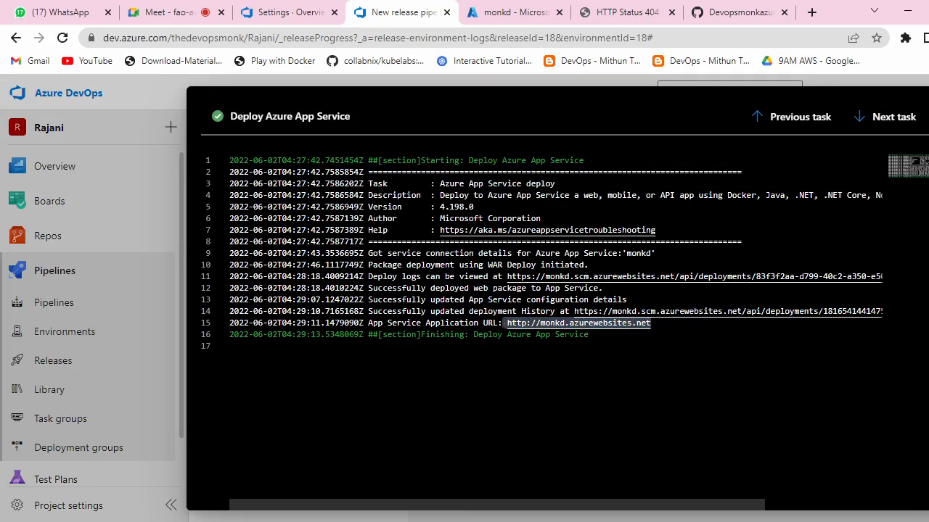
left_click(651, 324)
left_click_drag(651, 324, 506, 324)
key("ctrl+c")
left_click(594, 10)
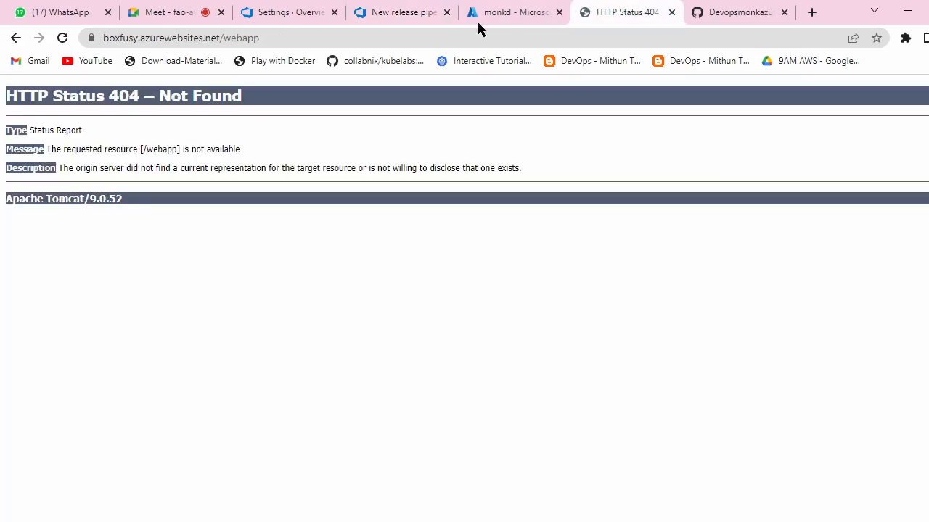
Step: Load the copied monkd URL with /webapp appended, showing the DevOps Monk Learning page
left_click(254, 37)
left_click_drag(290, 37, 99, 42)
key("ctrl+v")
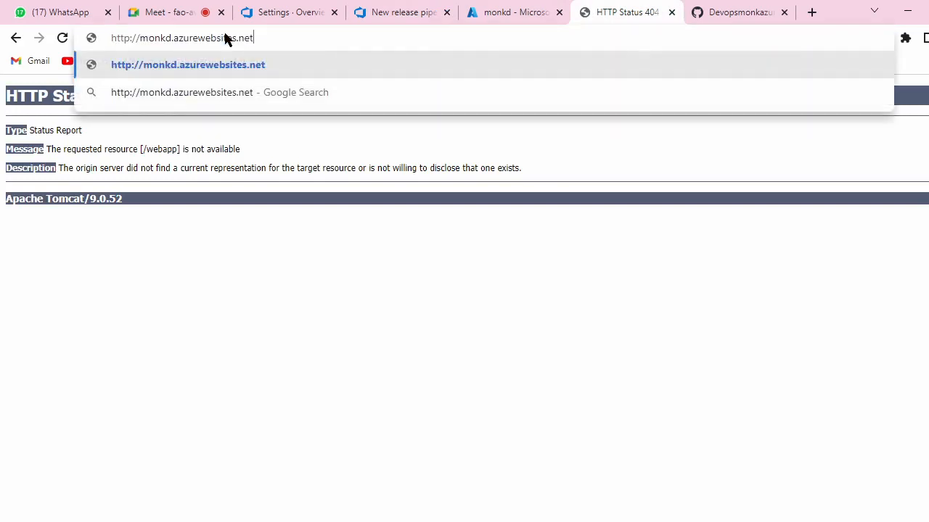
type("/webapp")
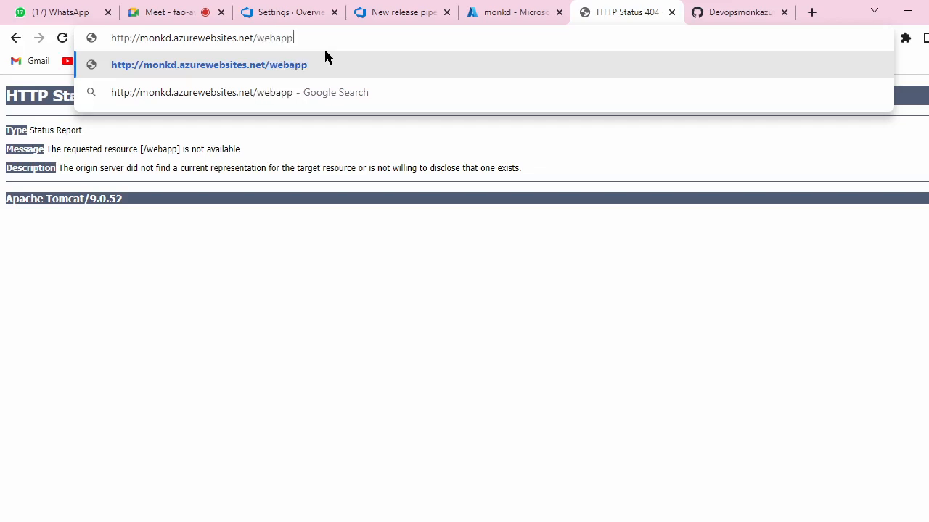
key("Return")
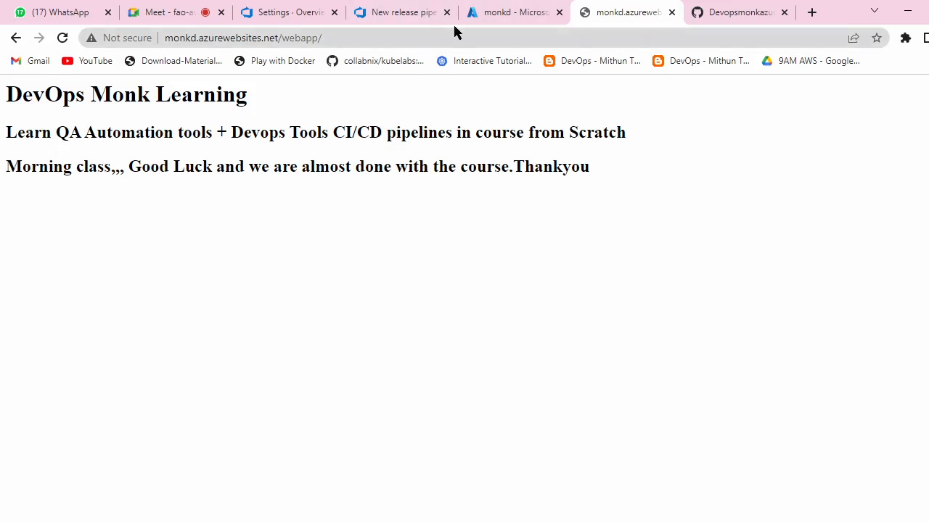
Step: Return to Azure DevOps organization settings and go to the projects home
left_click(533, 10)
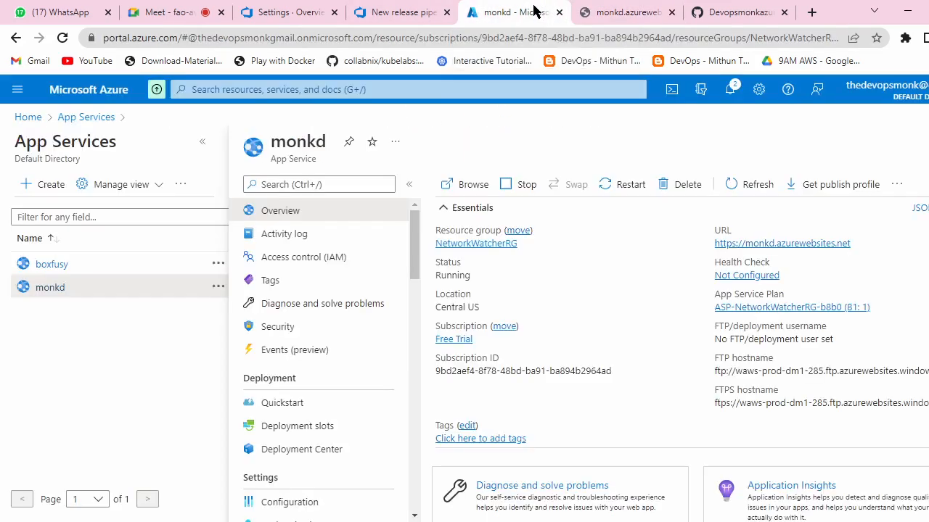
left_click(299, 13)
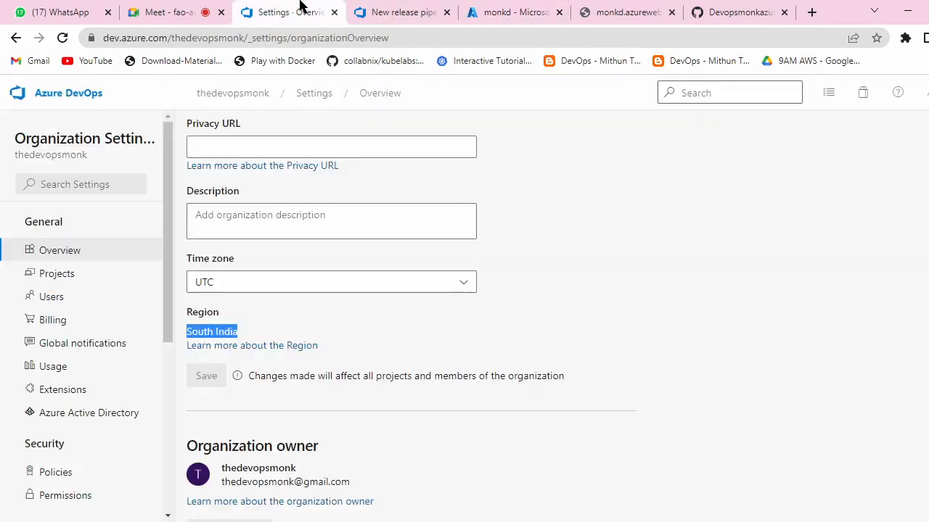
left_click(259, 96)
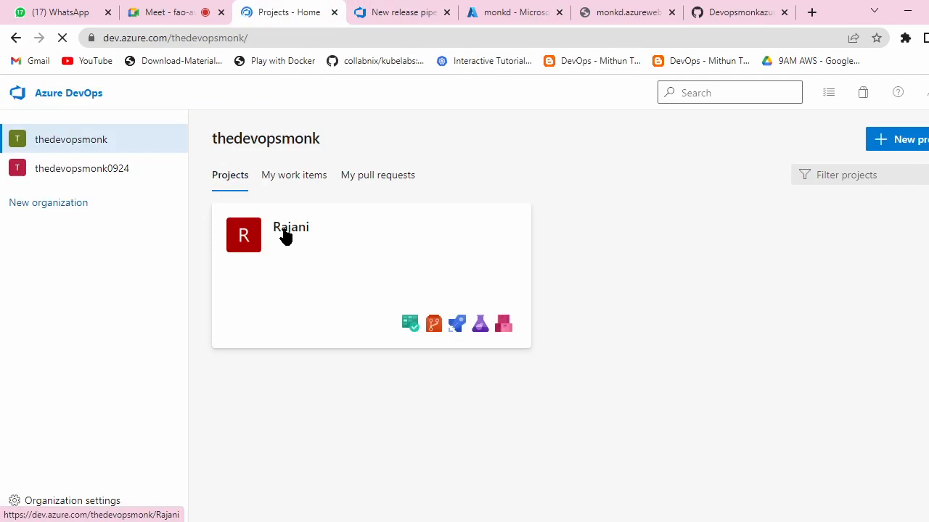
Step: Check the project's pipelines and the releases list with Release-4 succeeded, then view the live monkd page text
left_click(285, 236)
left_click(68, 361)
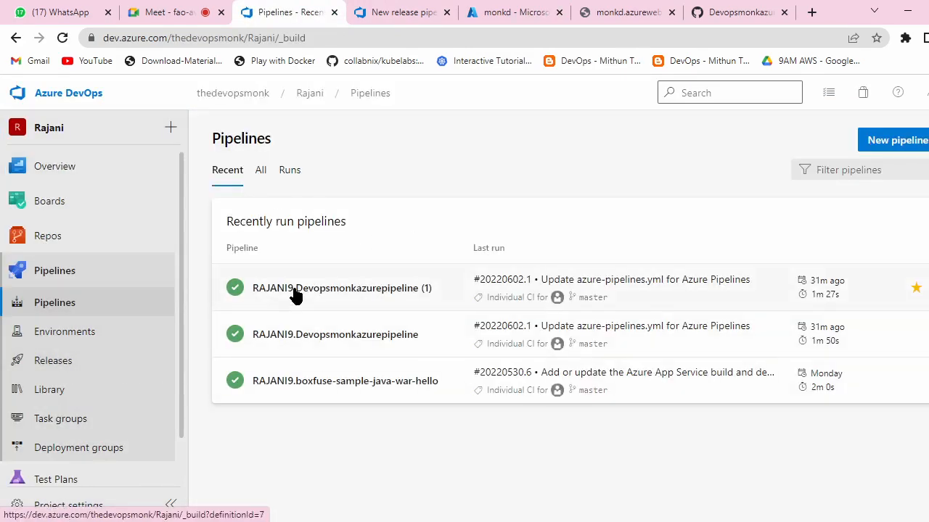
left_click(396, 12)
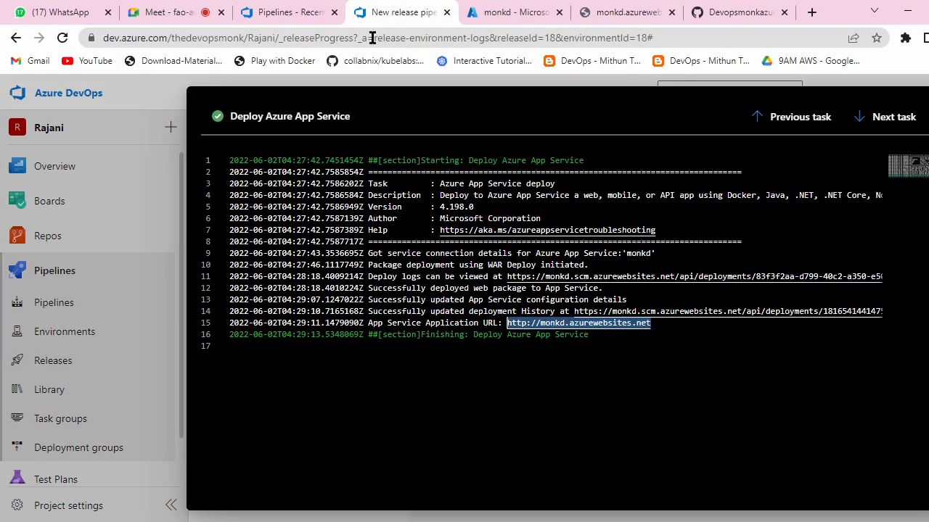
key("Escape")
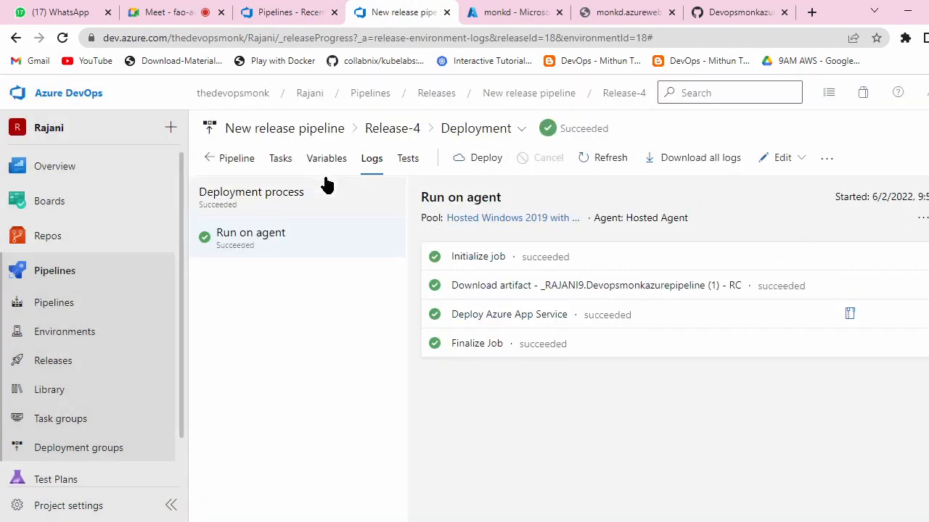
left_click(444, 97)
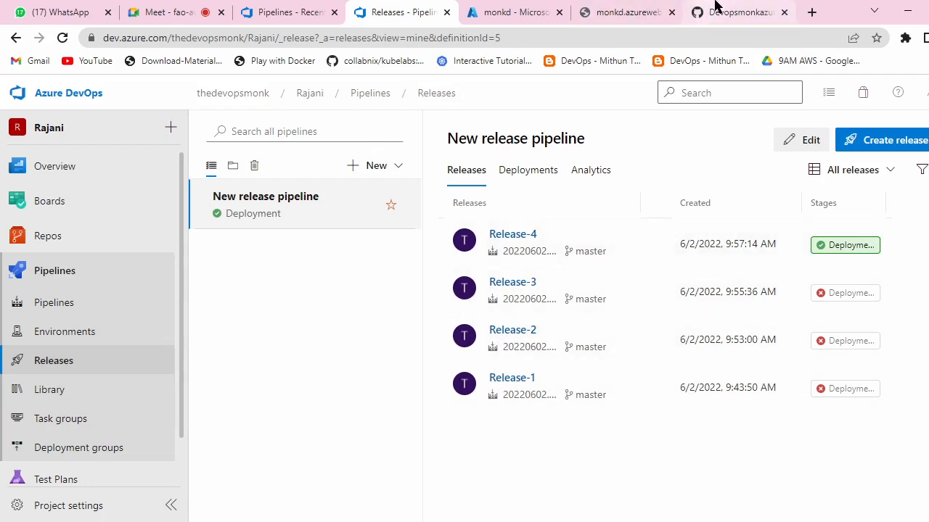
left_click(645, 7)
left_click_drag(649, 160, 10, 94)
Step: Switch to the GitHub repository and go to its root page
left_click(707, 8)
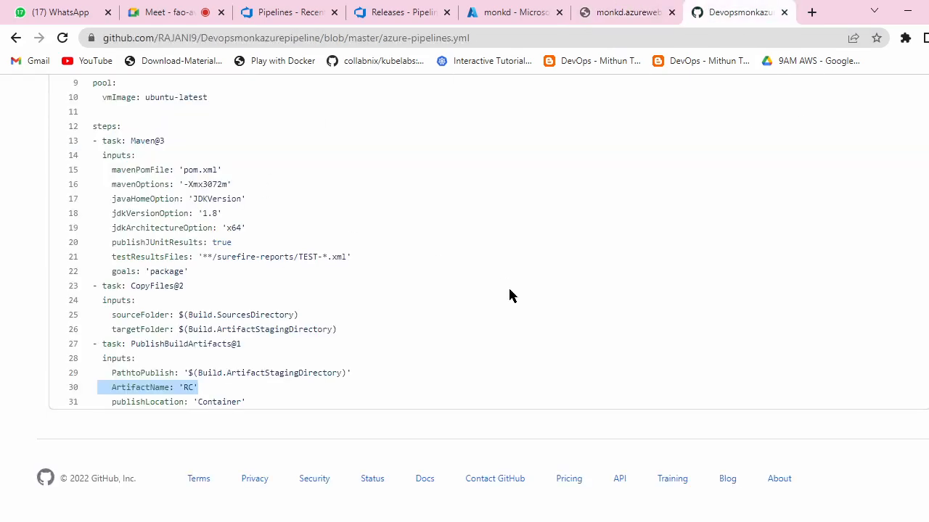
scroll(508, 295, "up", 10)
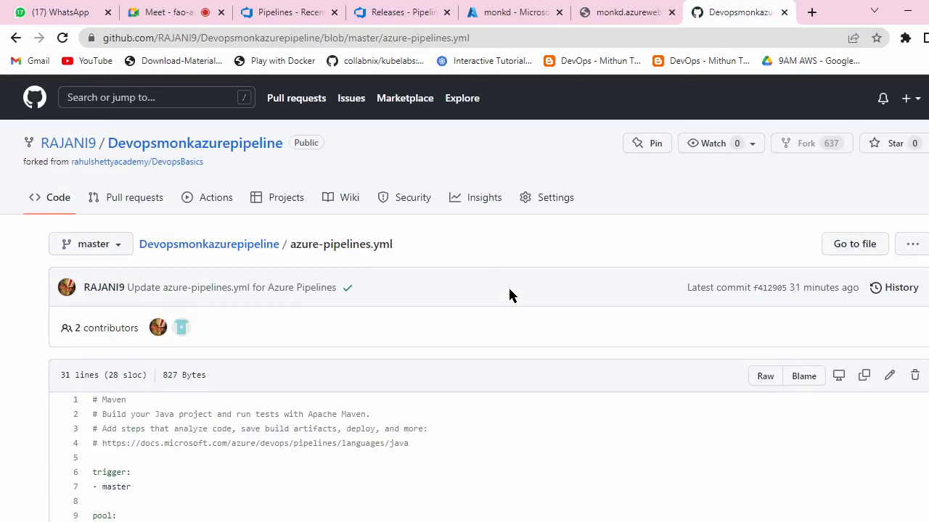
left_click(149, 143)
scroll(435, 298, "down", 3)
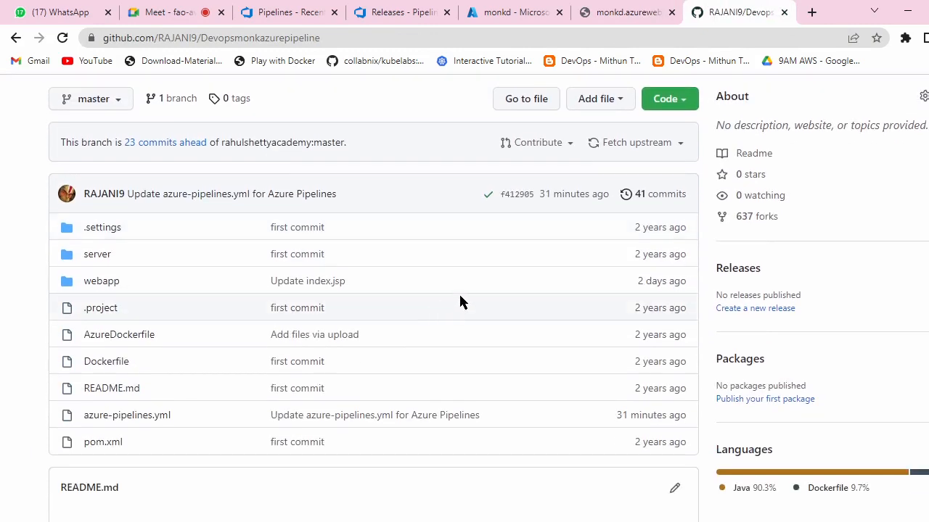
scroll(493, 314, "up", 2)
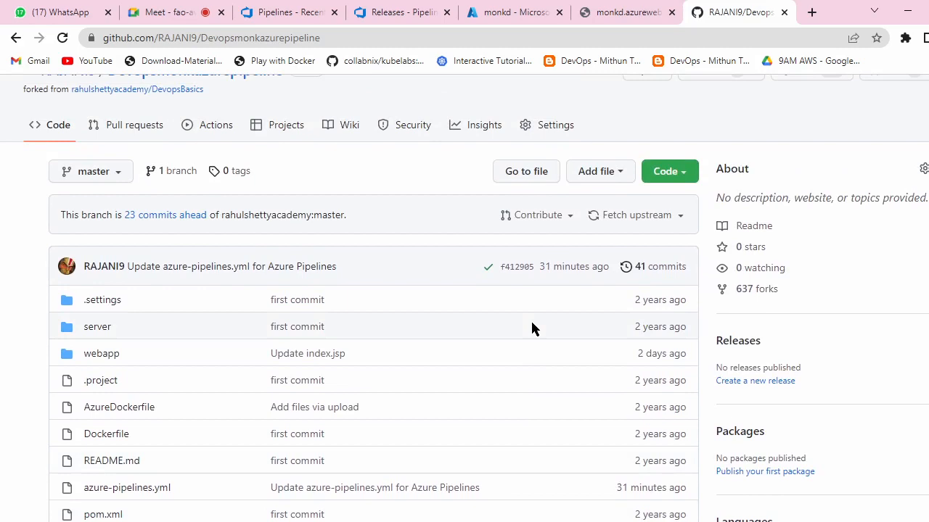
scroll(532, 329, "down", 1)
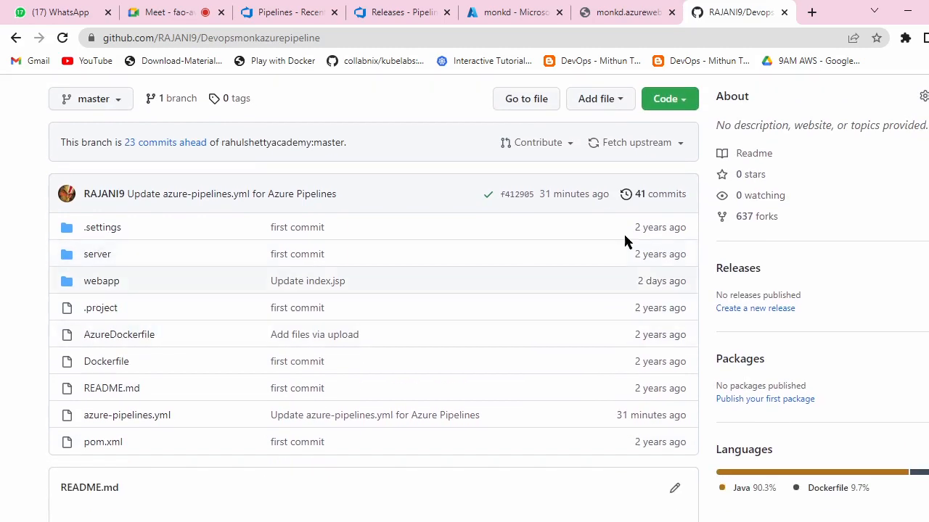
scroll(408, 254, "down", 2)
scroll(493, 305, "up", 1)
scroll(491, 290, "down", 1)
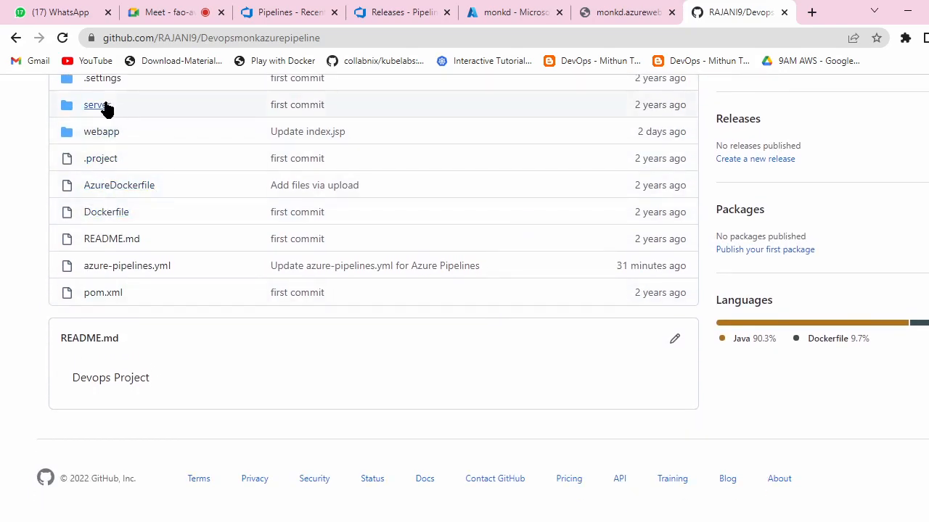
Step: Open webapp/src/main/webapp/index.jsp in GitHub's file editor
left_click(100, 132)
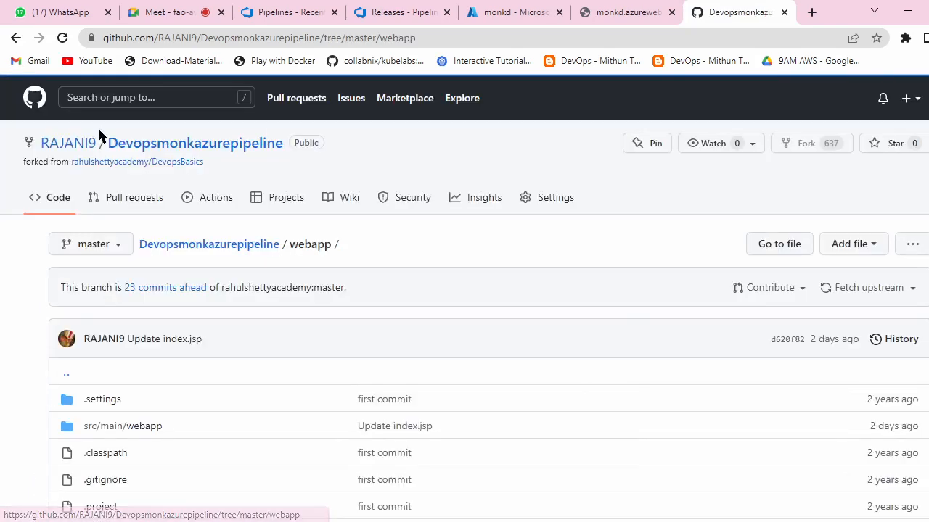
scroll(218, 290, "down", 2)
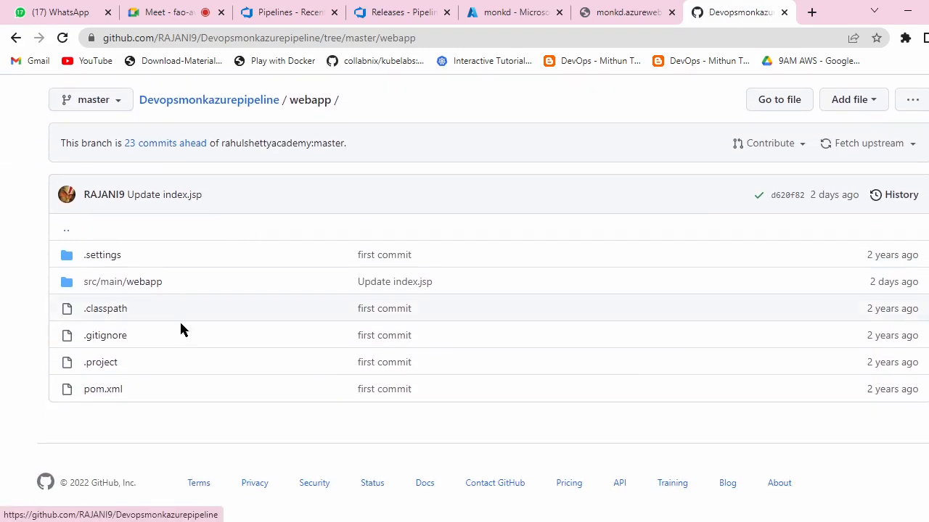
left_click(124, 283)
scroll(266, 289, "down", 1)
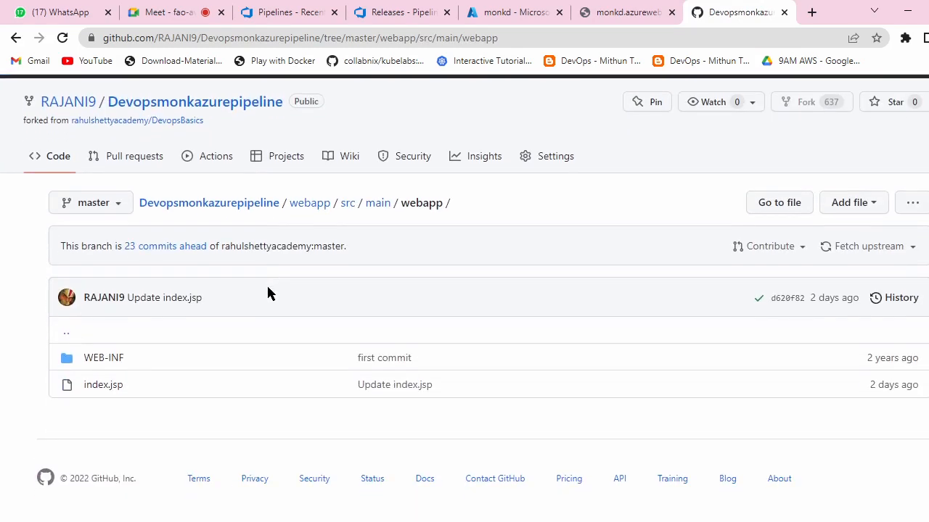
left_click(94, 384)
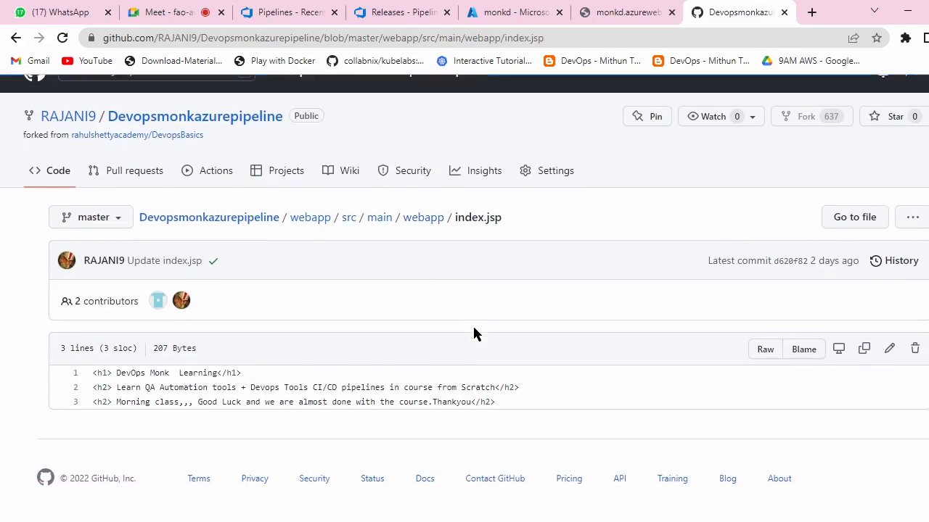
left_click(888, 350)
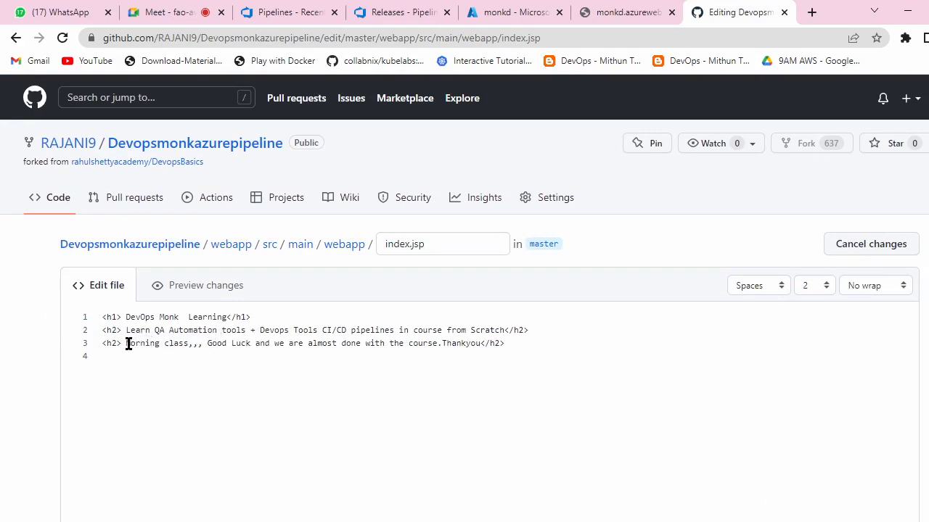
Step: Replace index.jsp line 3 with a 'For Morning Btach sessions' contact message and phone number
left_click_drag(125, 343, 479, 345)
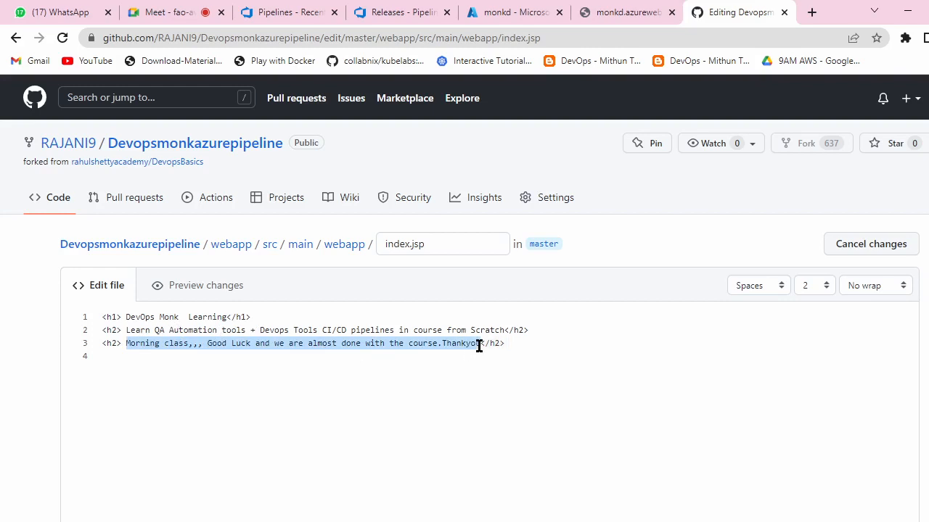
key("BackSpace")
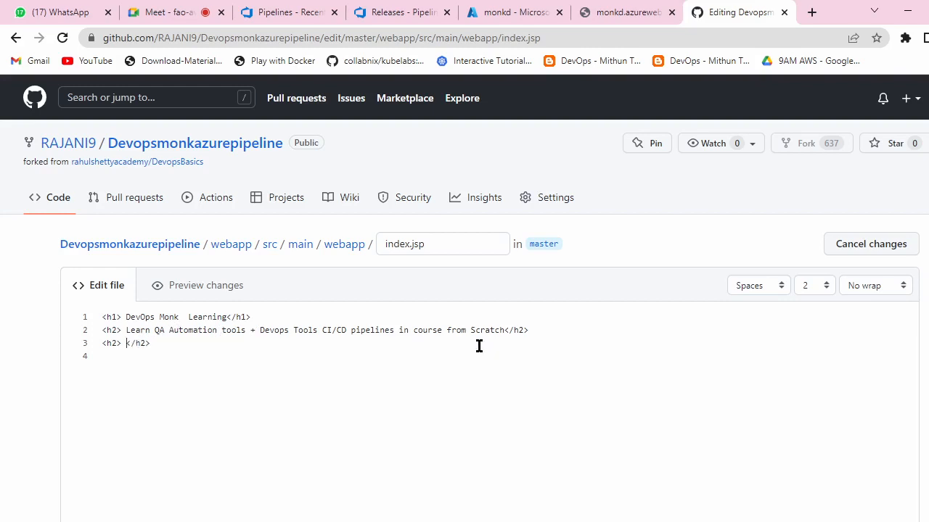
type("For M")
type("orning B")
type("tach se")
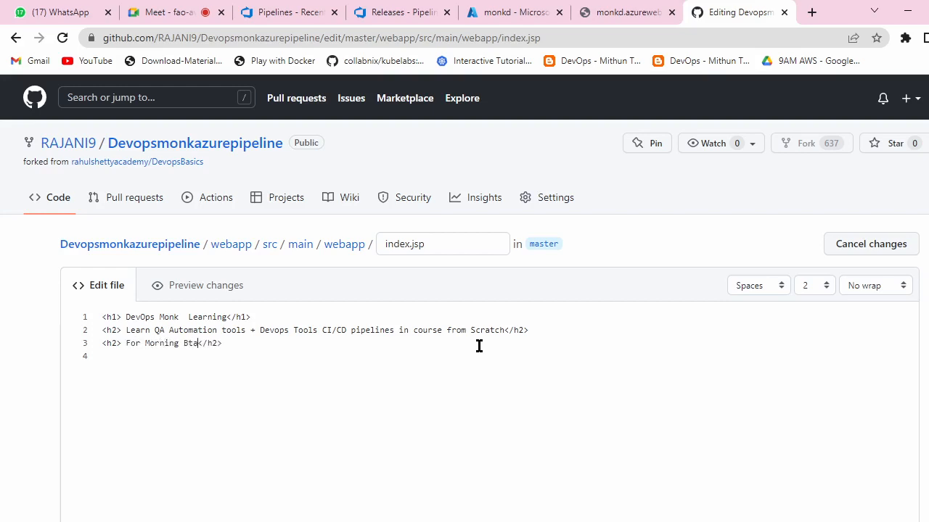
type("ssions")
type(" cont ")
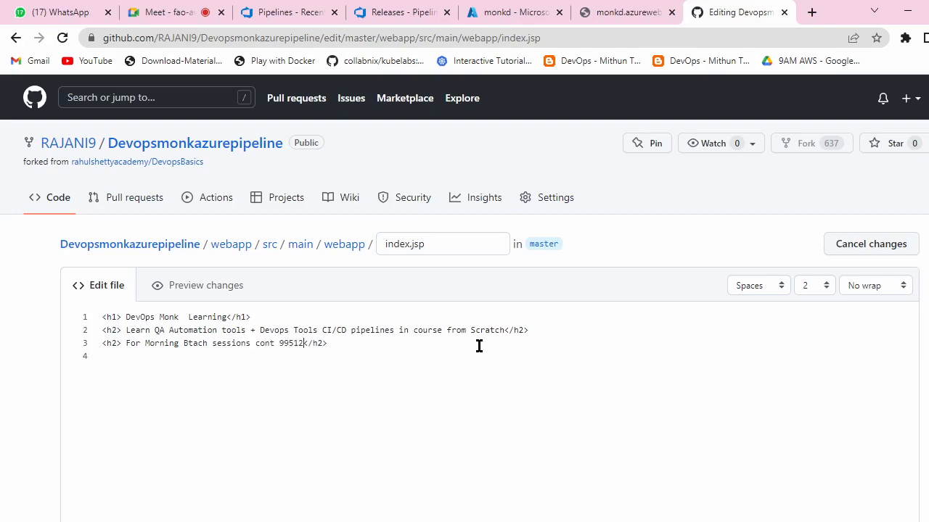
scroll(479, 346, "down", 10)
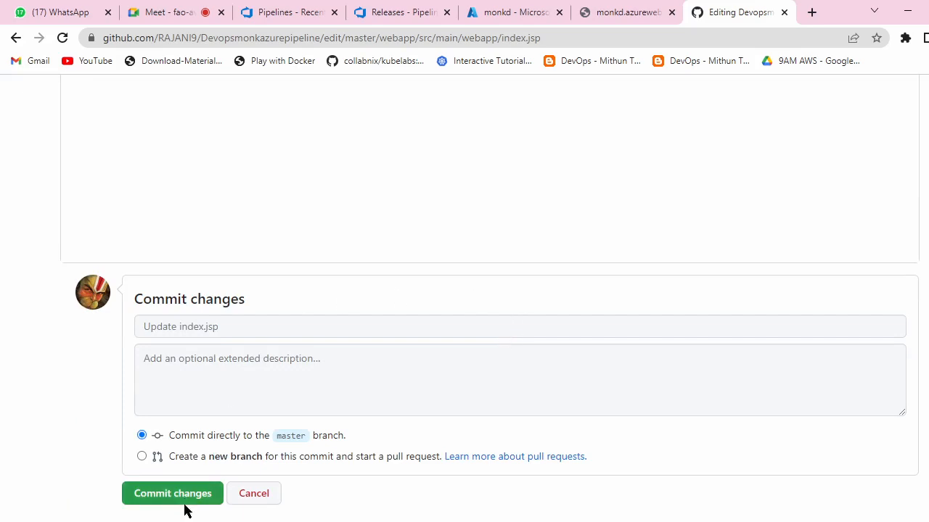
scroll(355, 390, "up", 10)
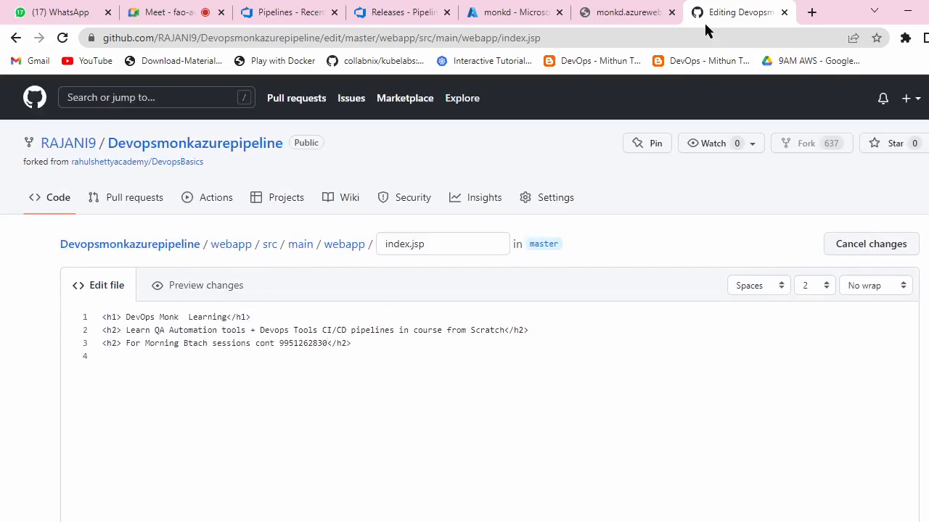
Step: Compare against the live monkd page text, then commit the index.jsp change to master
left_click(602, 10)
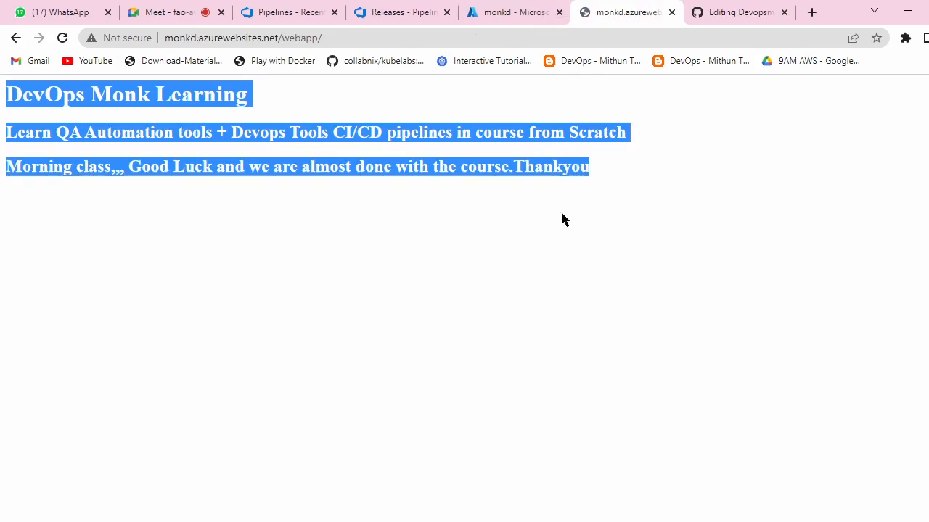
left_click(606, 167)
left_click_drag(160, 166, 540, 167)
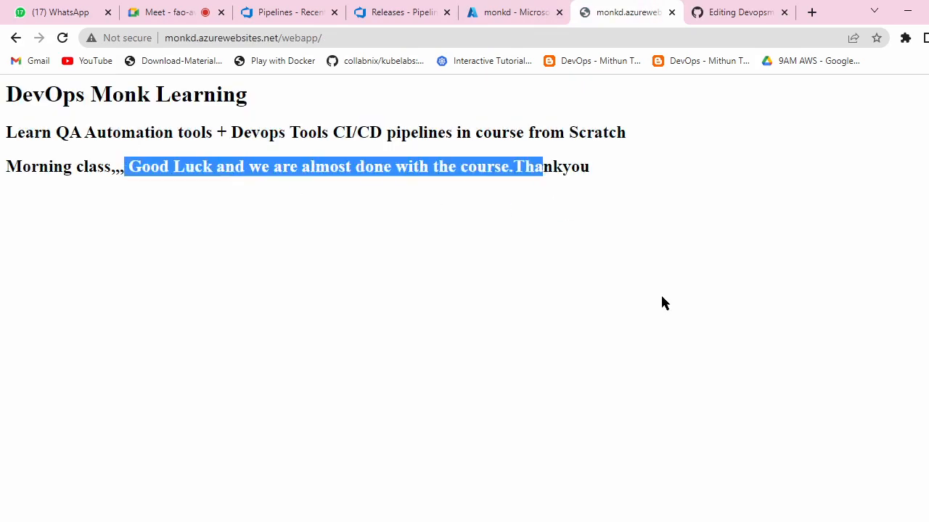
left_click(705, 11)
scroll(317, 388, "down", 10)
scroll(318, 387, "down", 2)
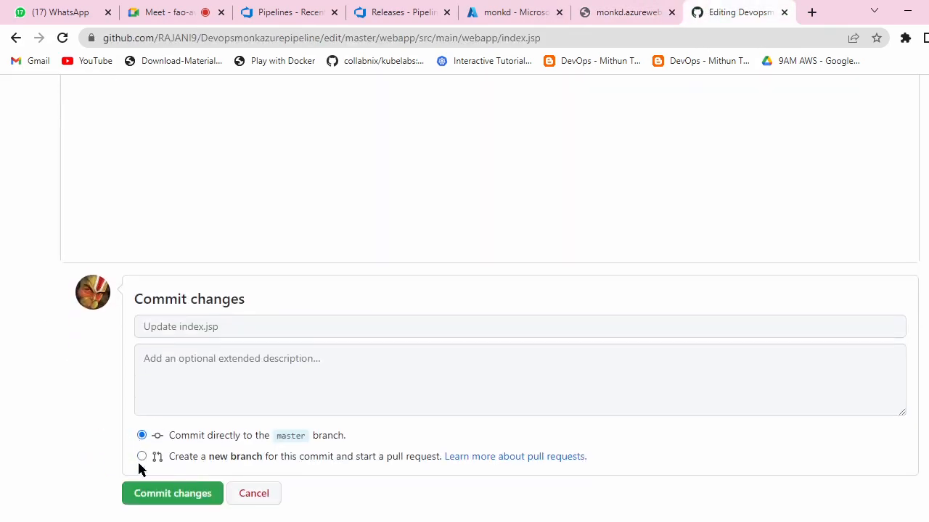
left_click(152, 493)
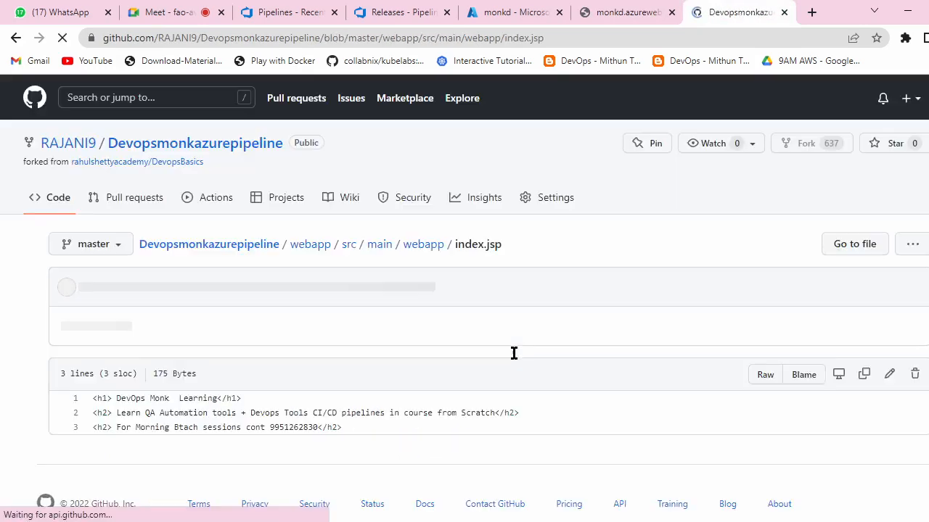
scroll(514, 353, "down", 1)
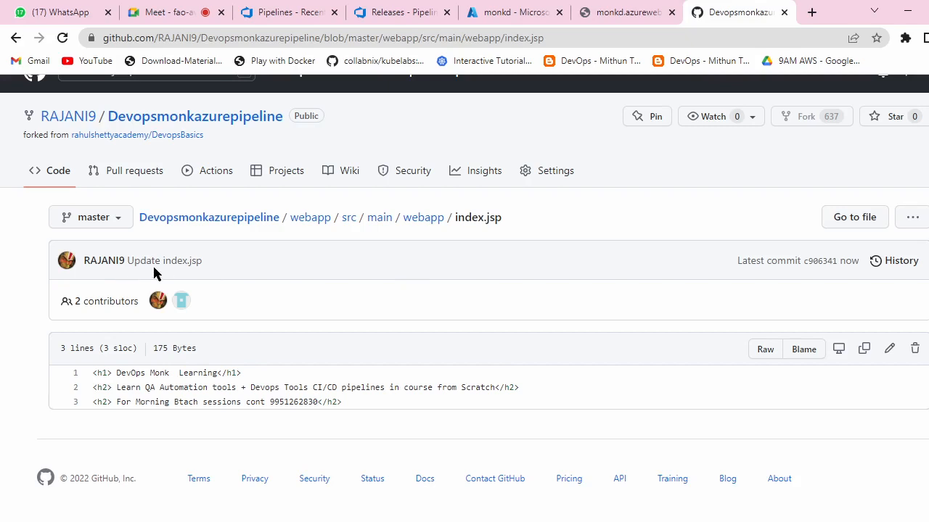
Step: Refresh the Azure DevOps pipelines list to see the new Update index.jsp runs, then check the releases list
left_click(274, 7)
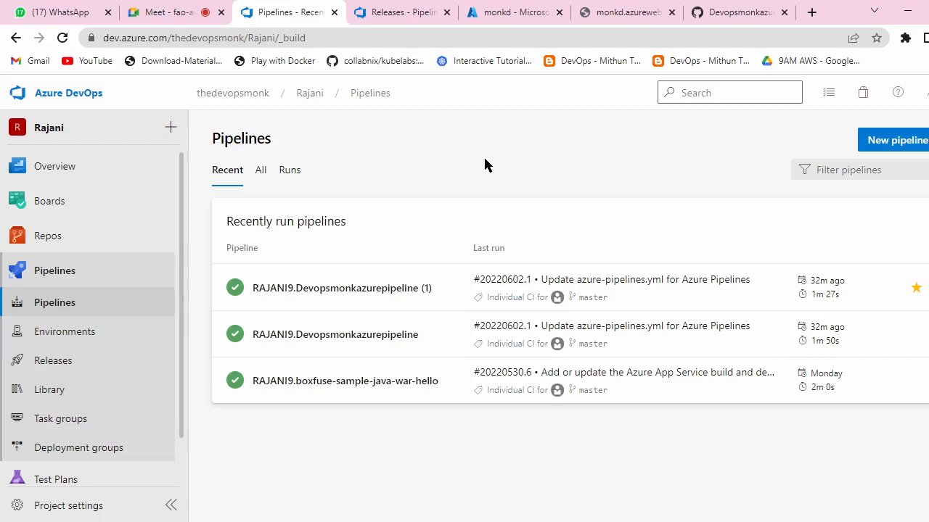
left_click(379, 98)
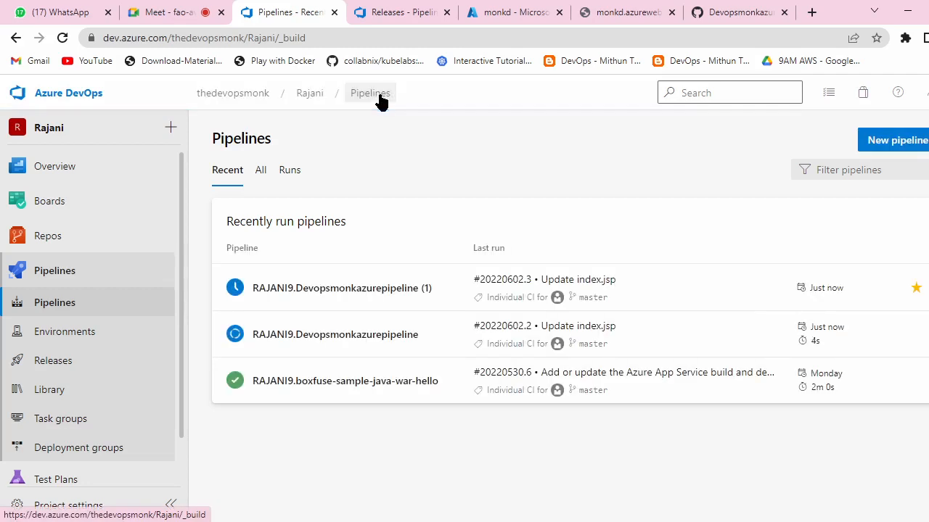
left_click(349, 338)
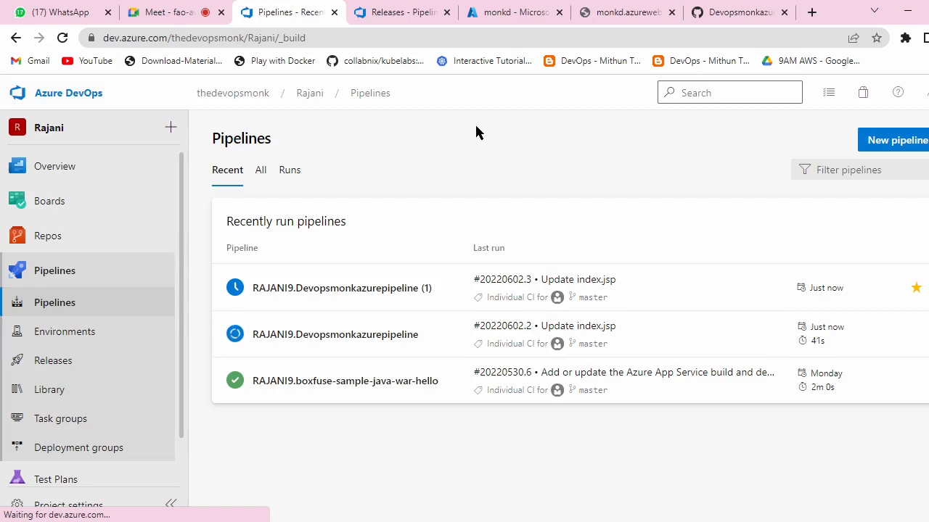
left_click(439, 11)
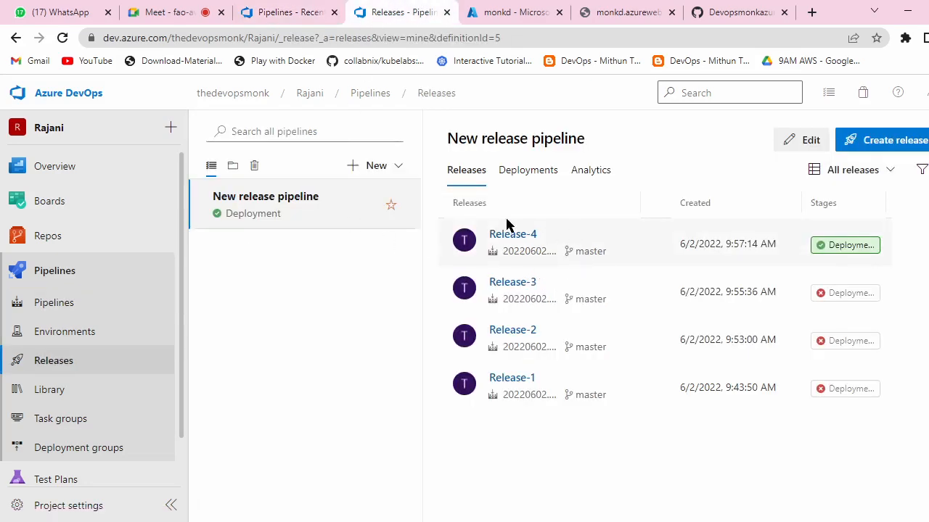
Step: Return to the recent pipelines list showing run 20220602.2 running and 20220602.3 queued
left_click(305, 7)
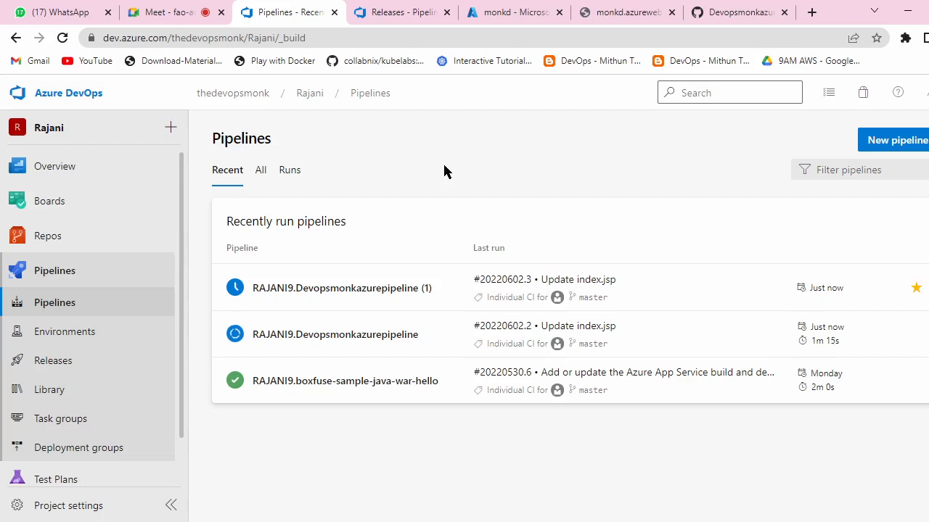
Step: Open run #20220602.2 of Devopsmonkazurepipeline and check its completed build job log
left_click(334, 334)
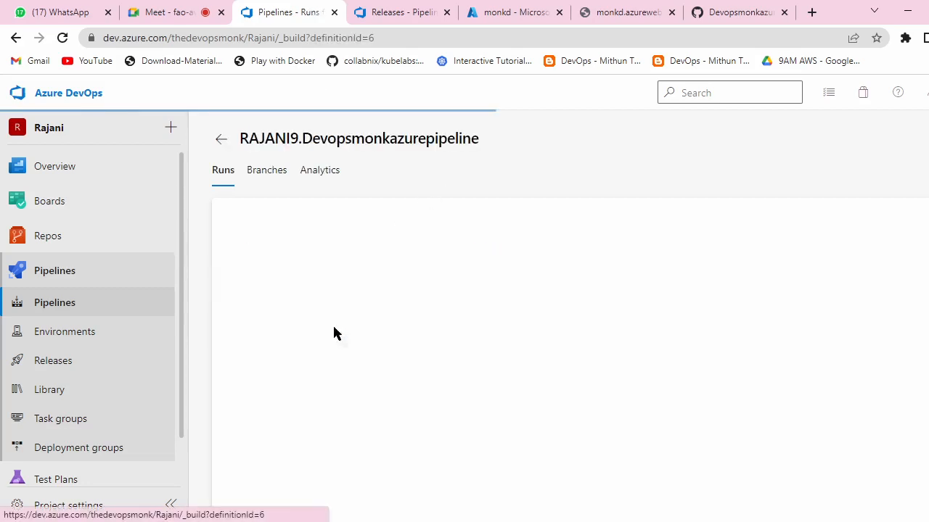
left_click(267, 247)
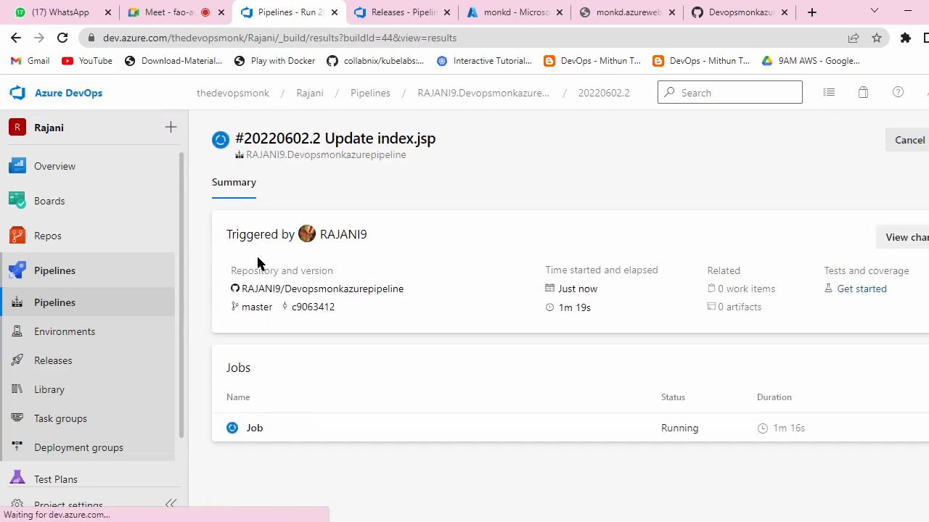
left_click(253, 429)
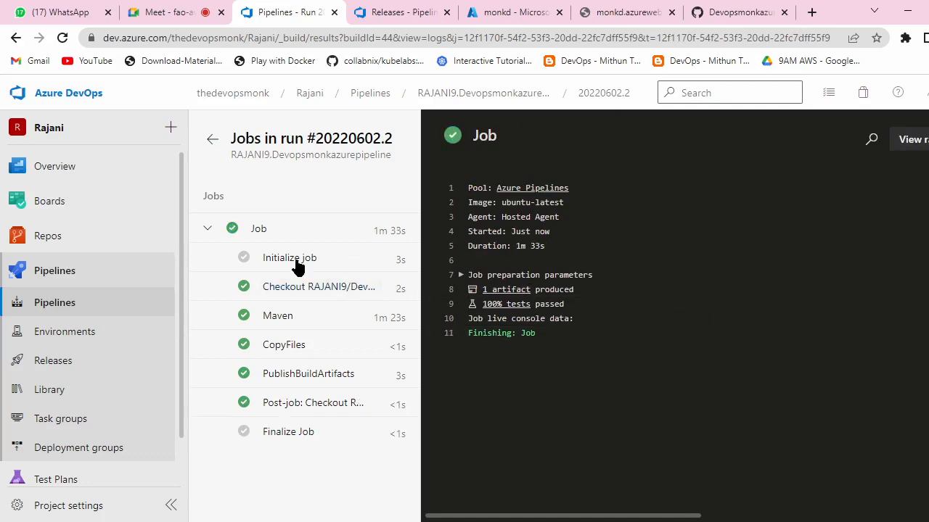
Step: Open the live job log of run #20220602.3 in the (1) pipeline copy
left_click(375, 98)
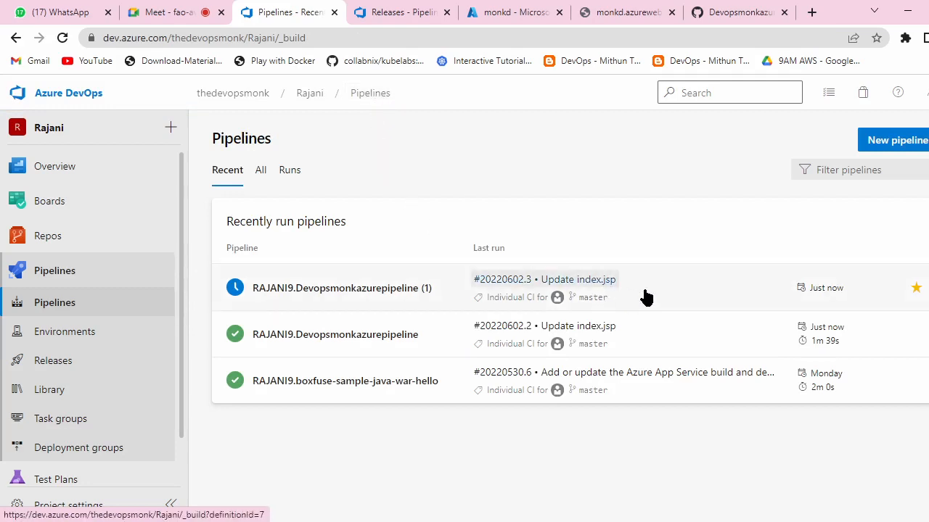
left_click(355, 290)
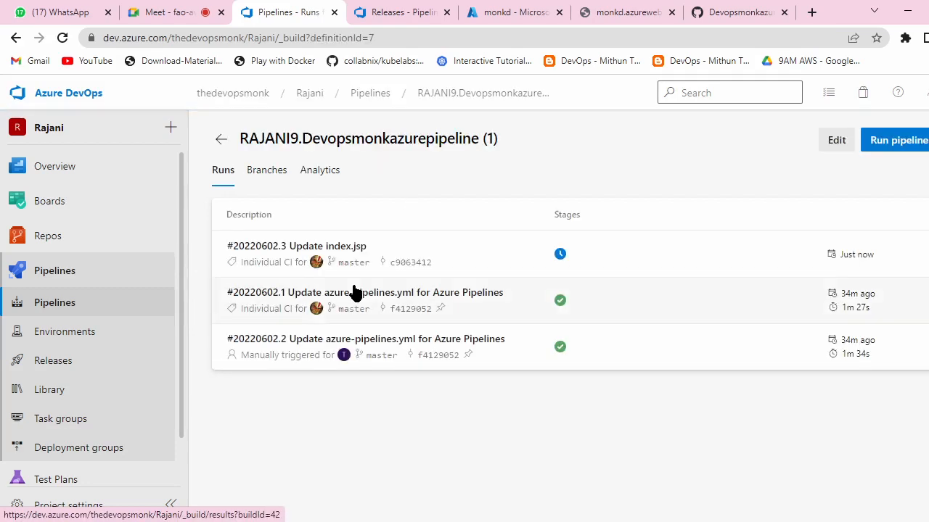
left_click(283, 250)
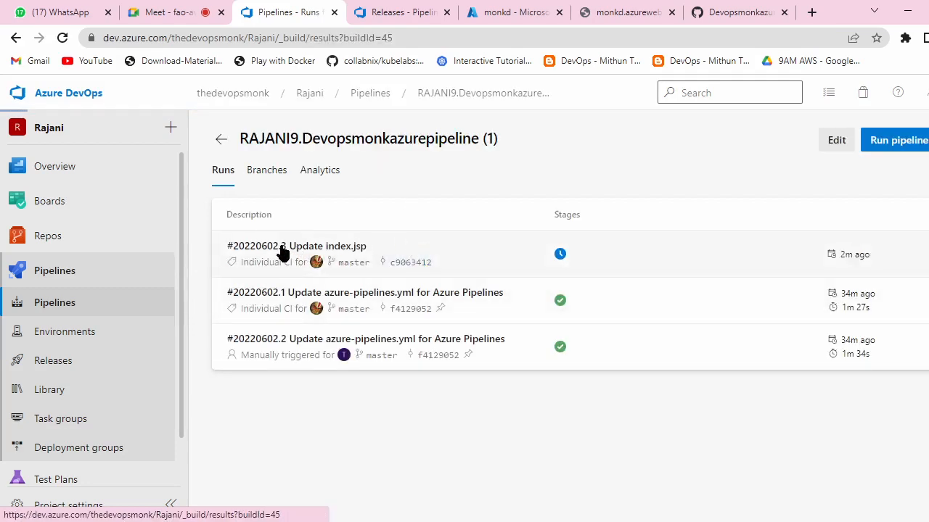
left_click(256, 427)
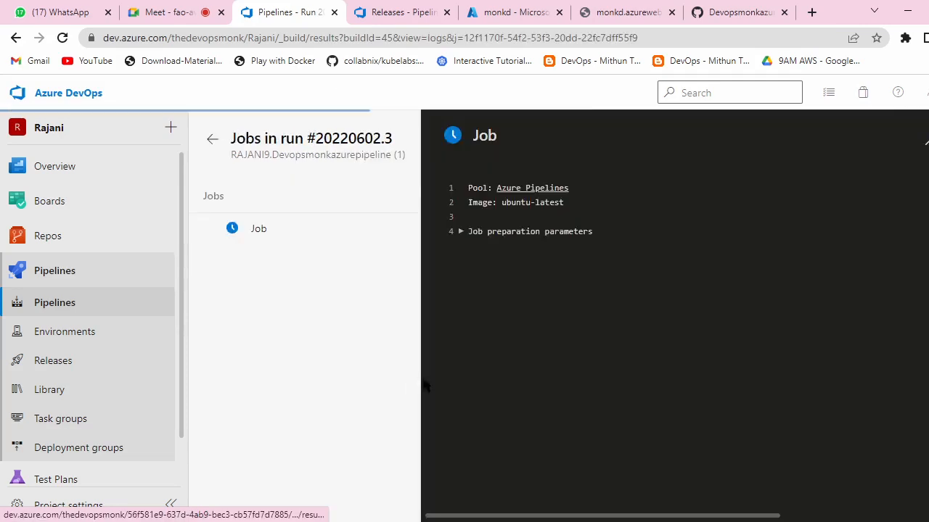
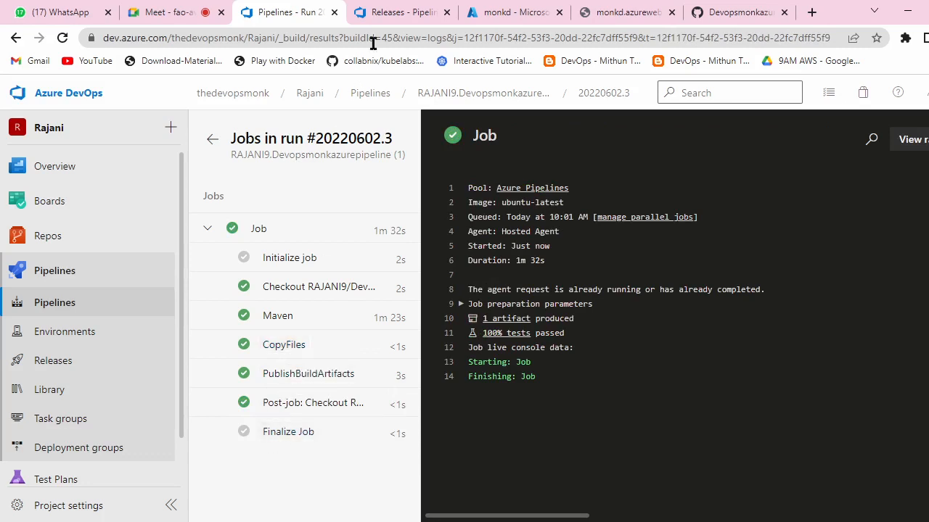
Step: Show the New release pipeline's releases, where Release-5's Deployment stage is running
left_click(375, 14)
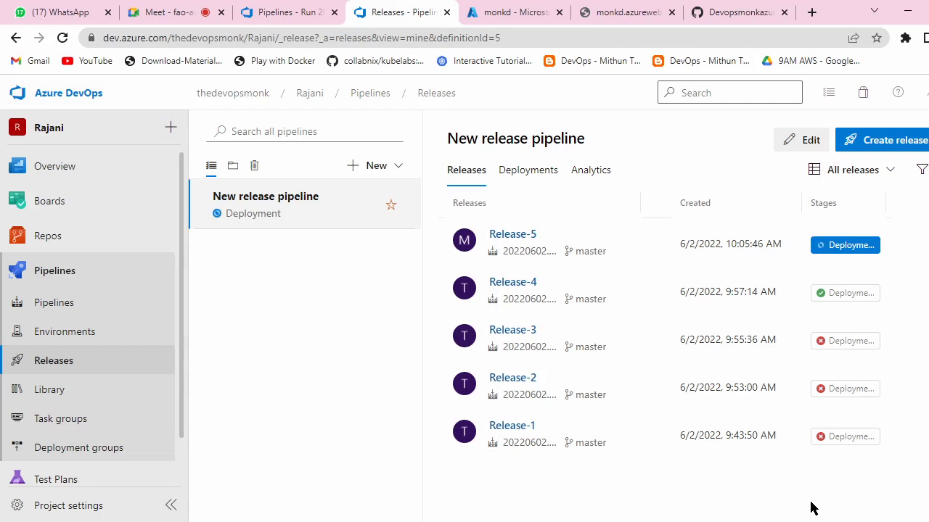
Step: Check Release-5's Deployment logs for success, then reload the live monkd web app page
left_click(858, 247)
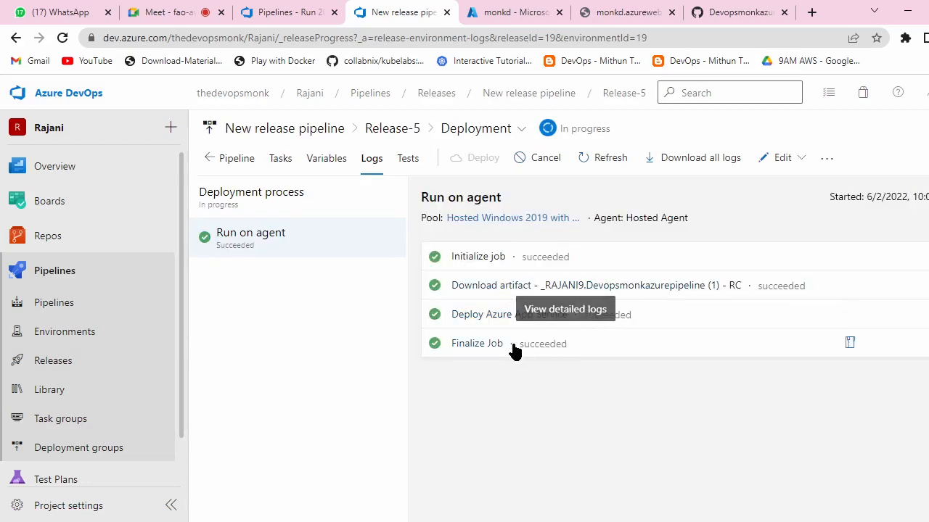
left_click(445, 106)
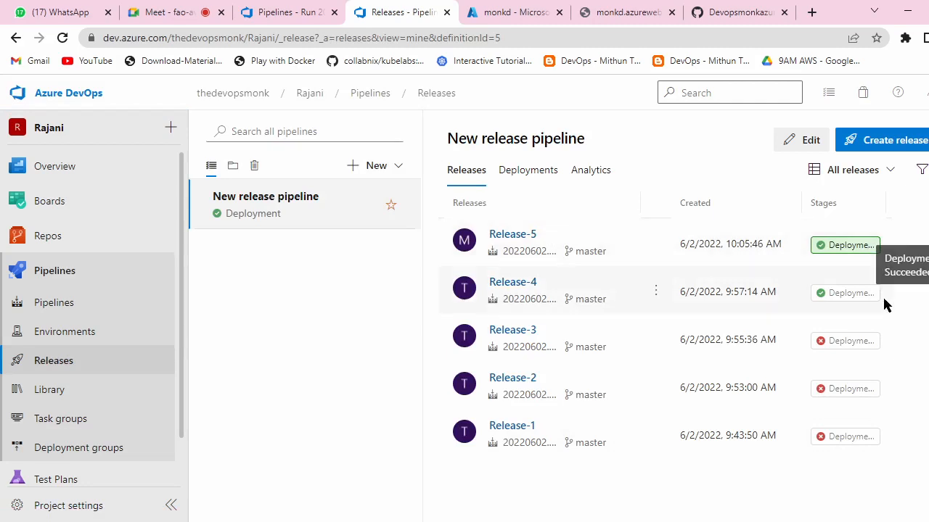
left_click(617, 10)
left_click(63, 37)
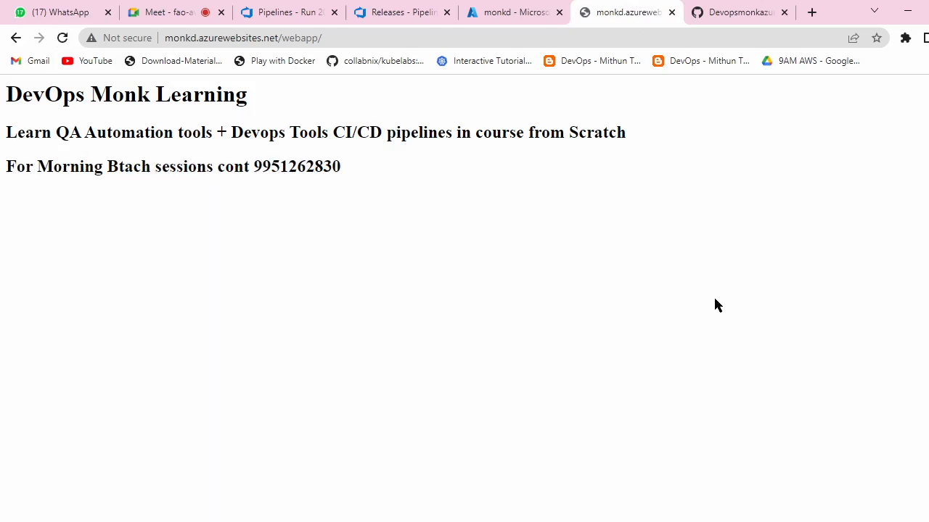
Step: Verify the three updated DevOps Monk Learning headings on monkd, then return to the Azure DevOps releases
left_click_drag(363, 168, 2, 99)
left_click(573, 261)
left_click(399, 8)
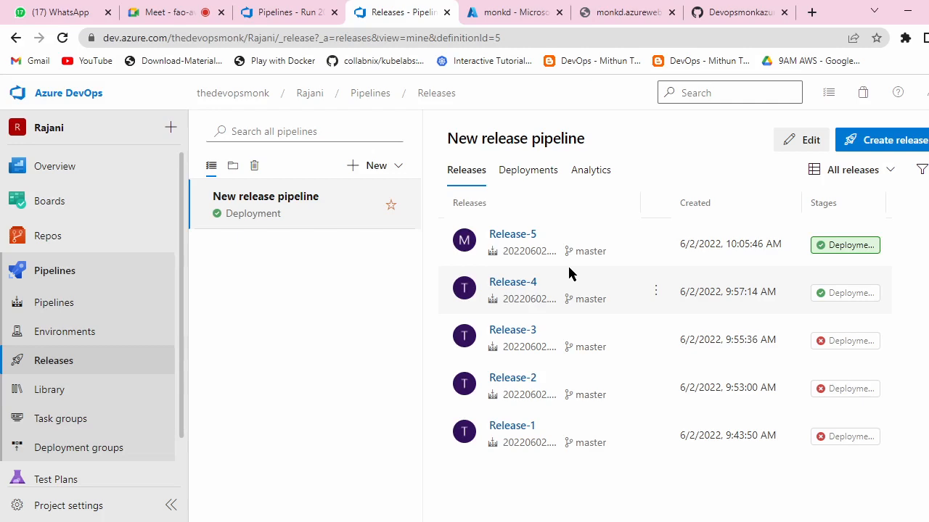
Step: Review the owner's GitHub repositories, including boxfuse-sample-java-war-hello, then go to the monkd App Service in Azure
left_click(750, 13)
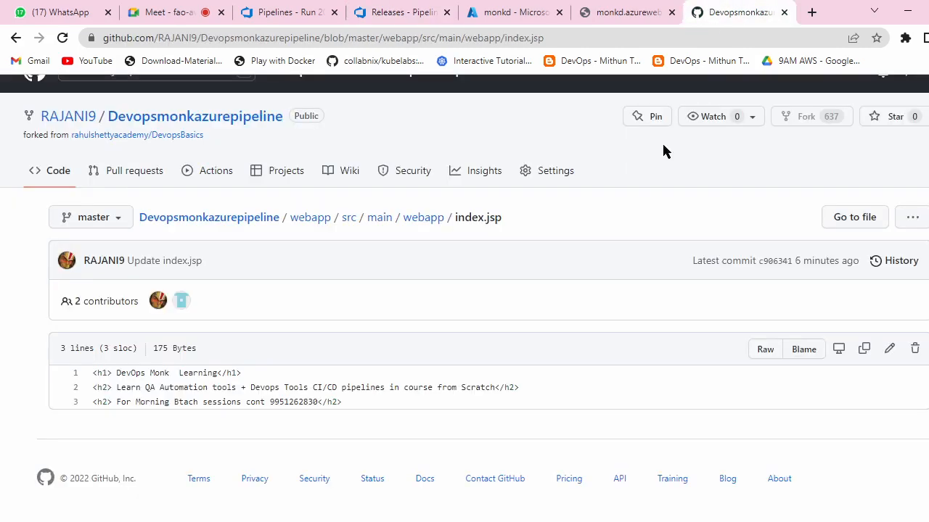
left_click(76, 121)
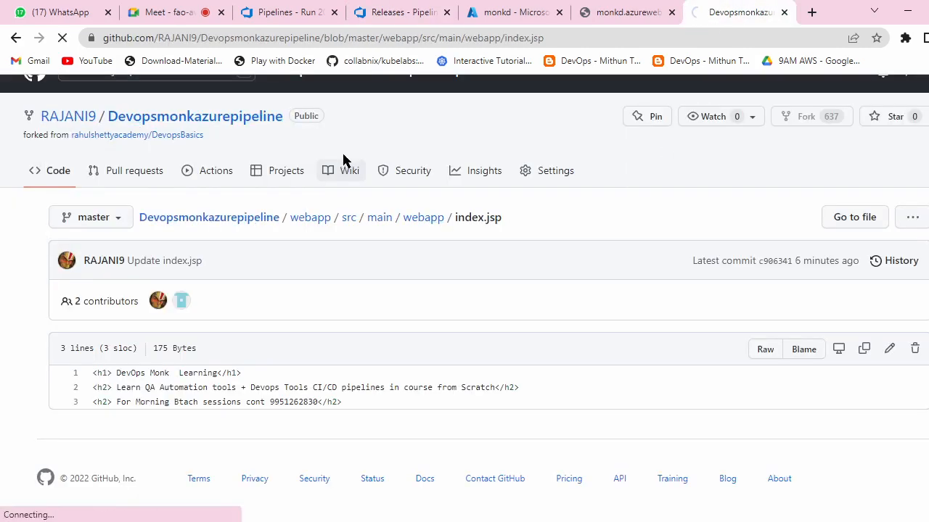
scroll(450, 264, "down", 2)
scroll(464, 280, "up", 2)
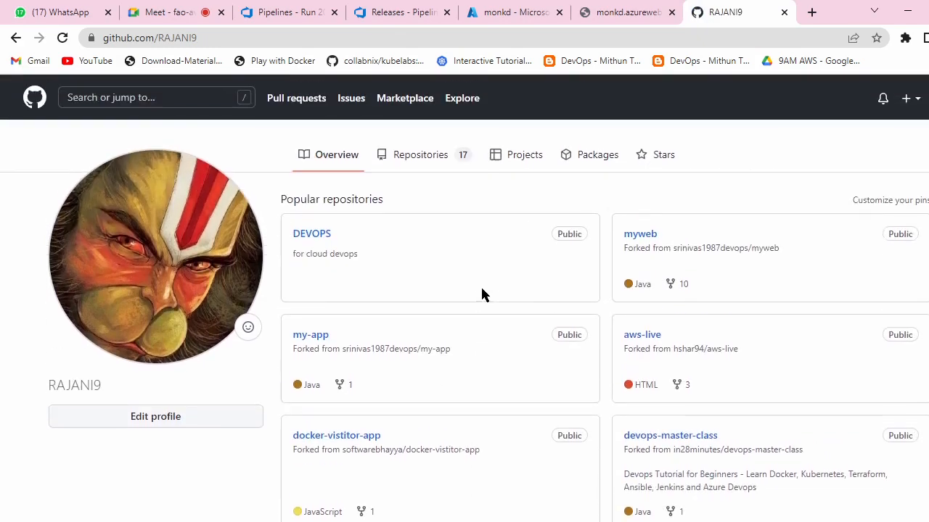
left_click(424, 152)
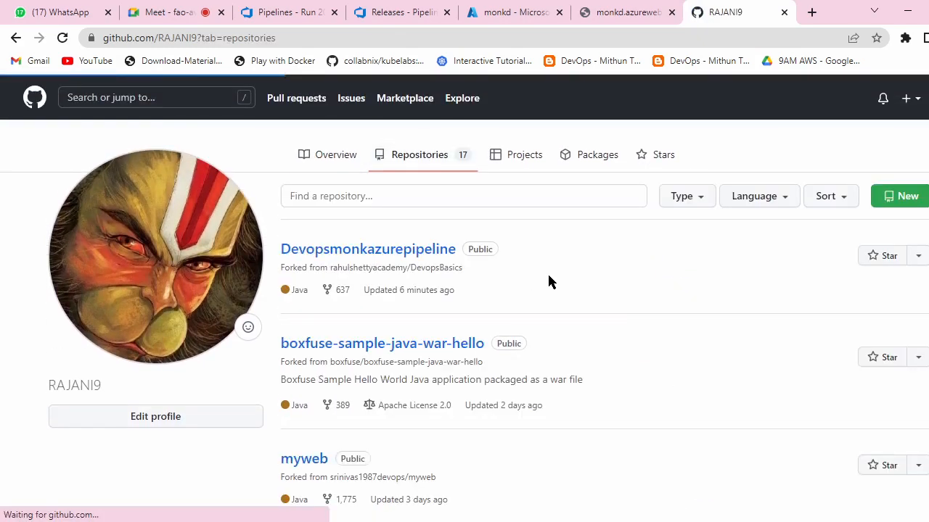
scroll(561, 272, "down", 2)
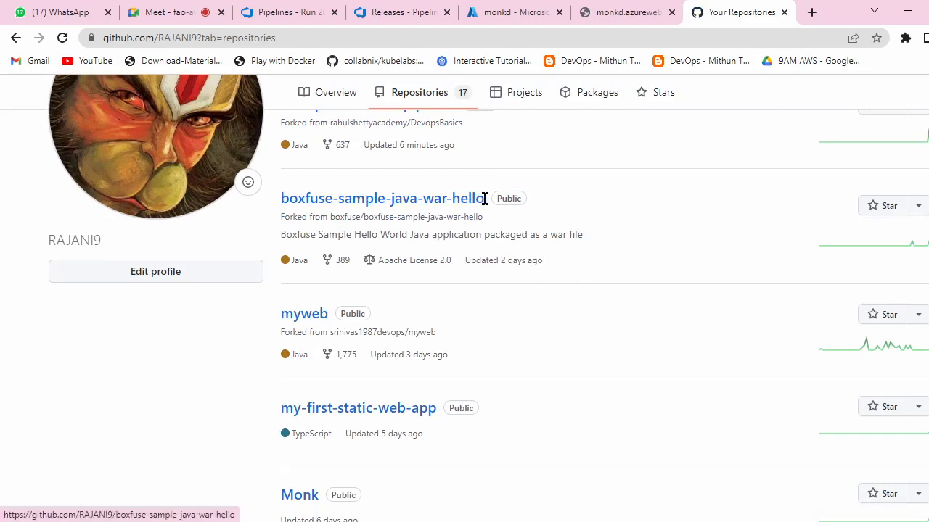
left_click_drag(272, 201, 485, 210)
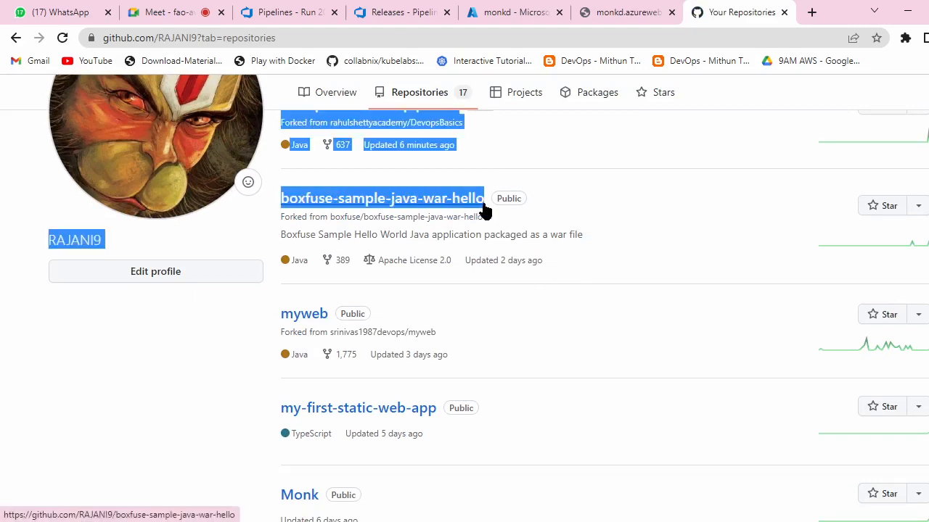
left_click(637, 162)
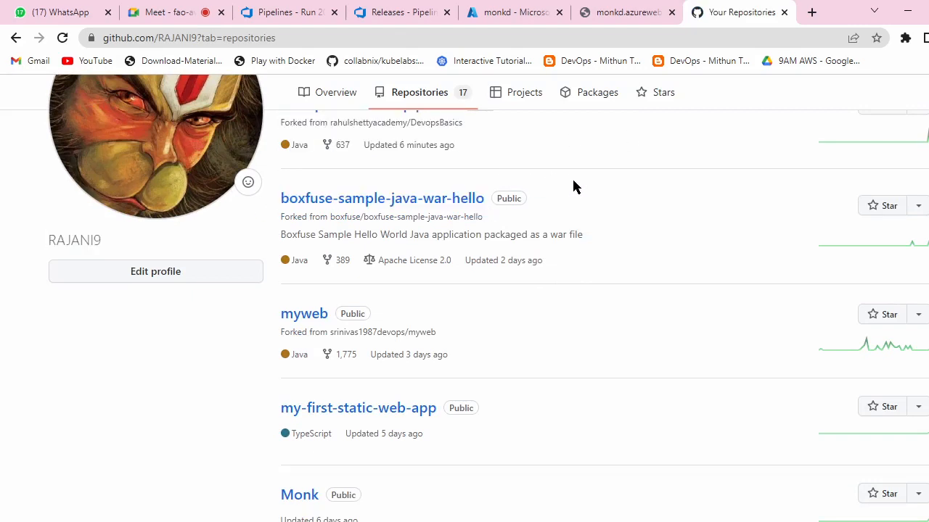
scroll(573, 187, "down", 2)
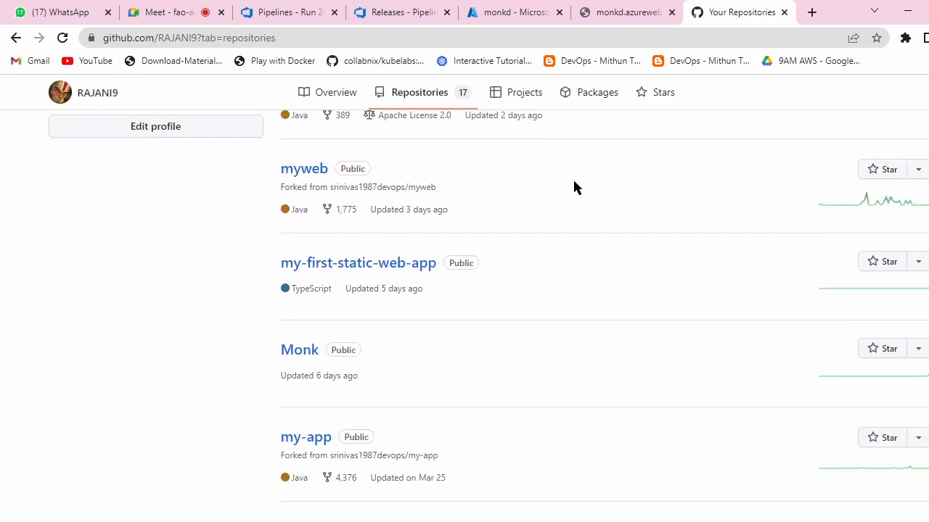
left_click(504, 9)
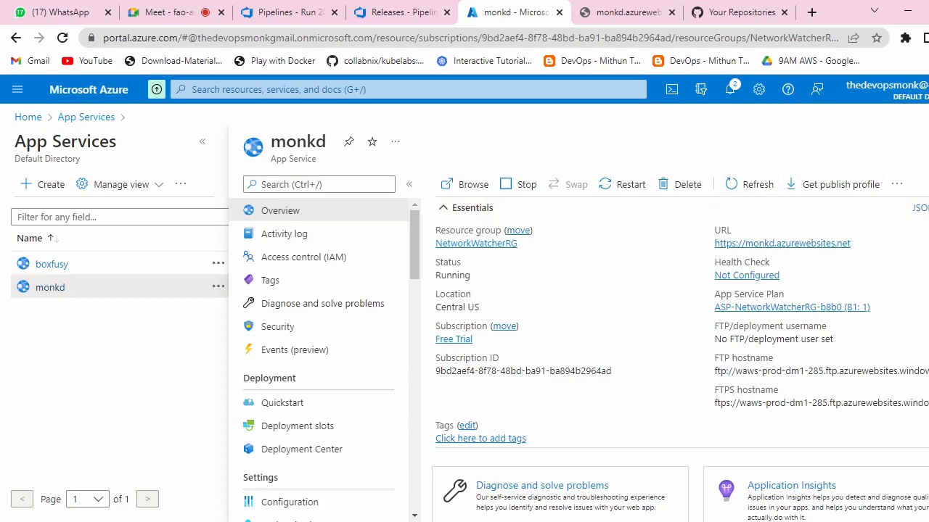
Step: Delete the monkd App Service, confirming with its app name
left_click(928, 141)
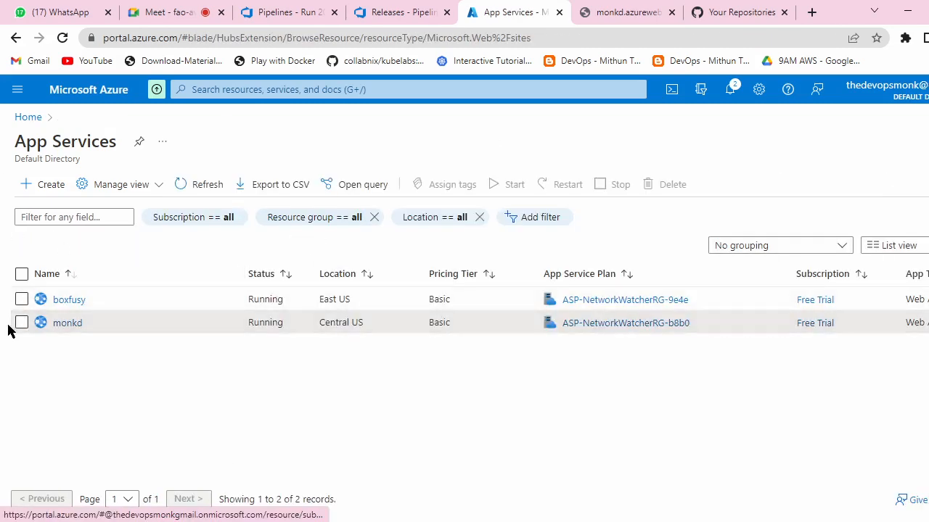
left_click(22, 323)
left_click(64, 324)
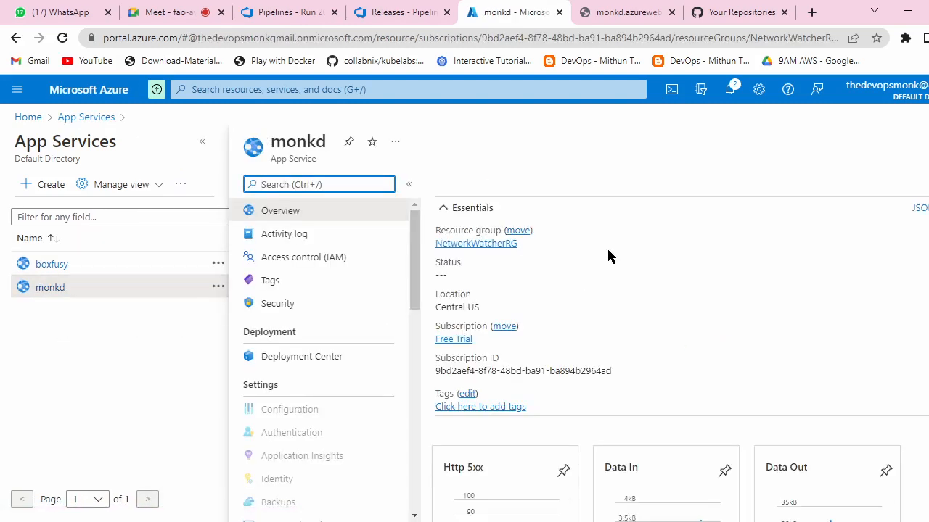
left_click(671, 186)
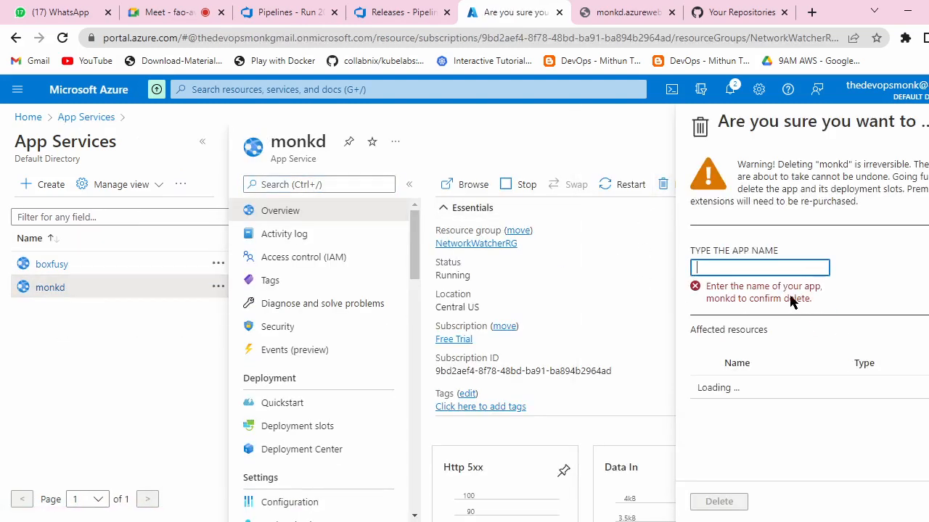
double_click(838, 164)
key("ctrl+c")
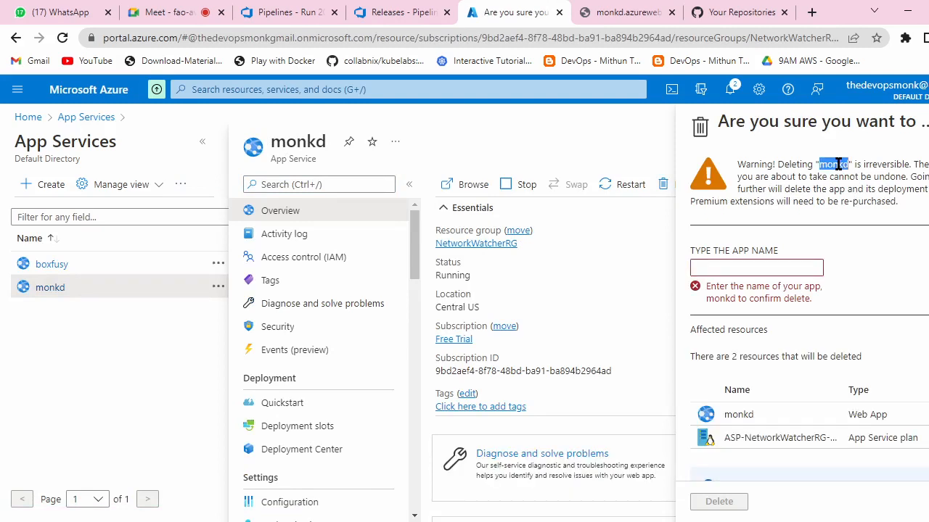
left_click(754, 268)
key("ctrl+v")
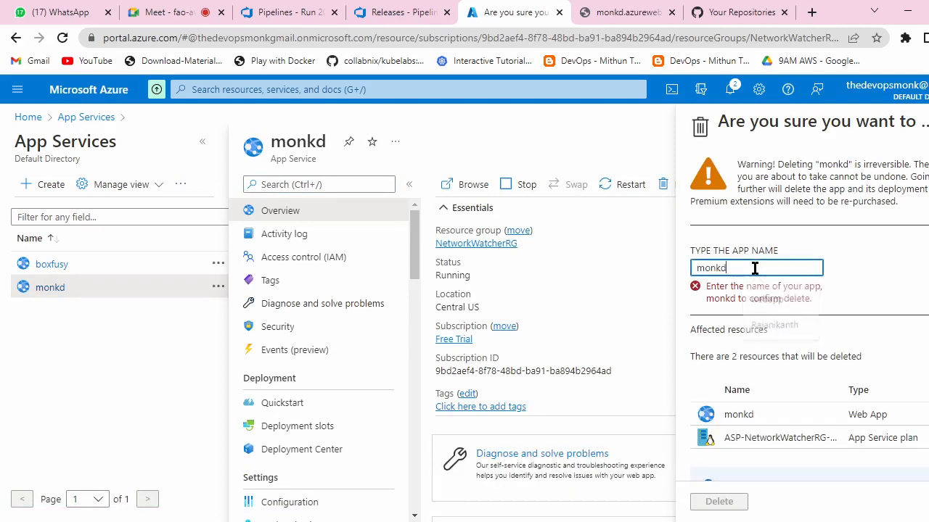
left_click(731, 503)
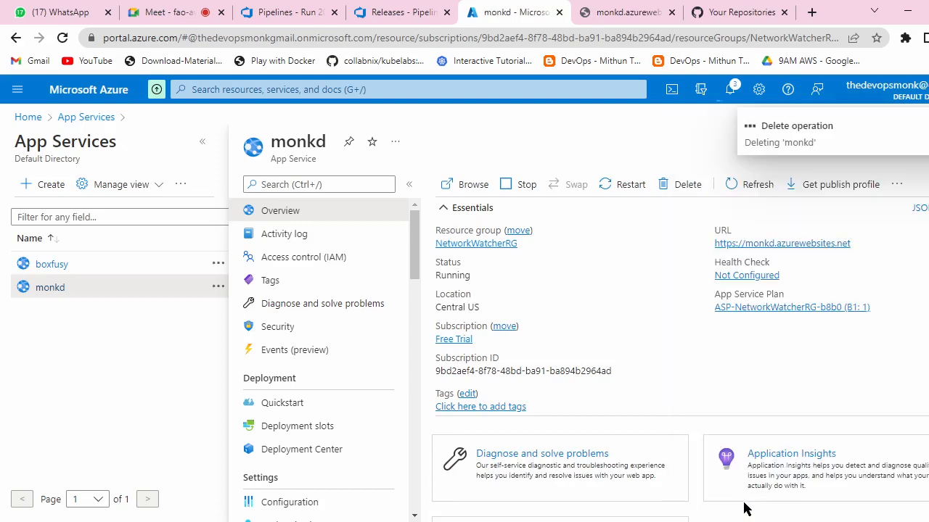
Step: Delete the boxfusy App Service the same way, then return to Azure DevOps releases
left_click(61, 265)
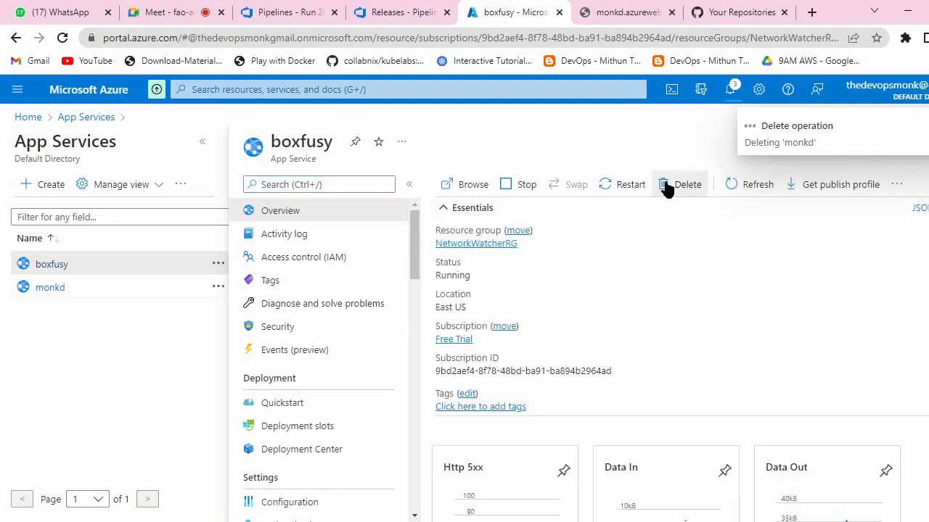
left_click(665, 185)
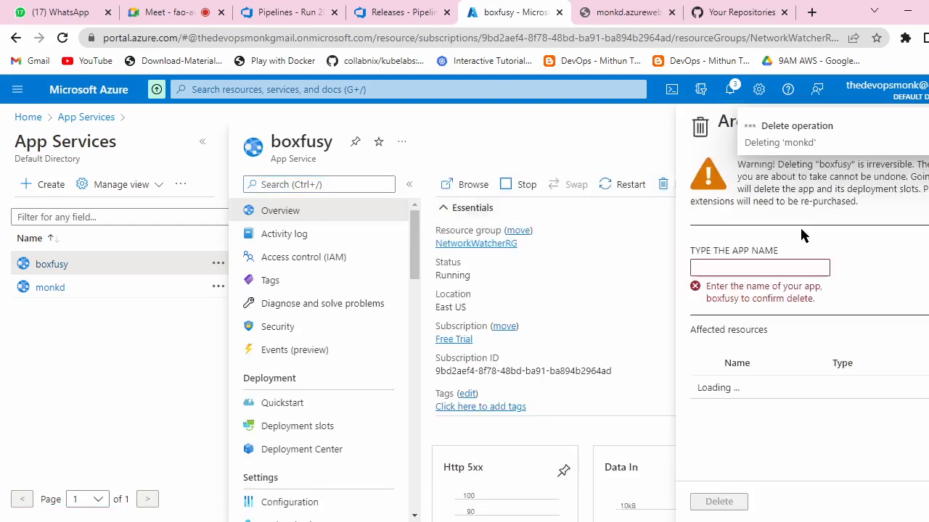
double_click(841, 174)
double_click(837, 165)
key("ctrl+c")
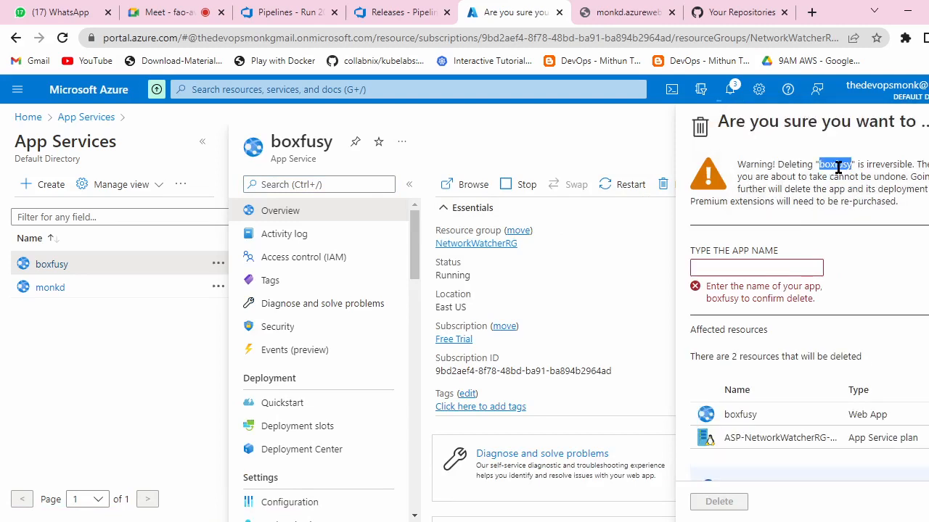
left_click(763, 263)
key("ctrl+v")
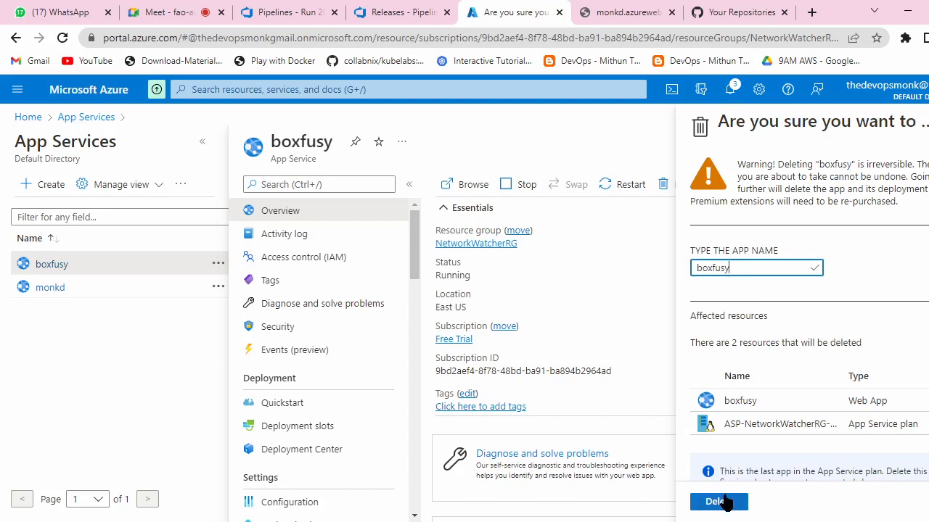
left_click(726, 501)
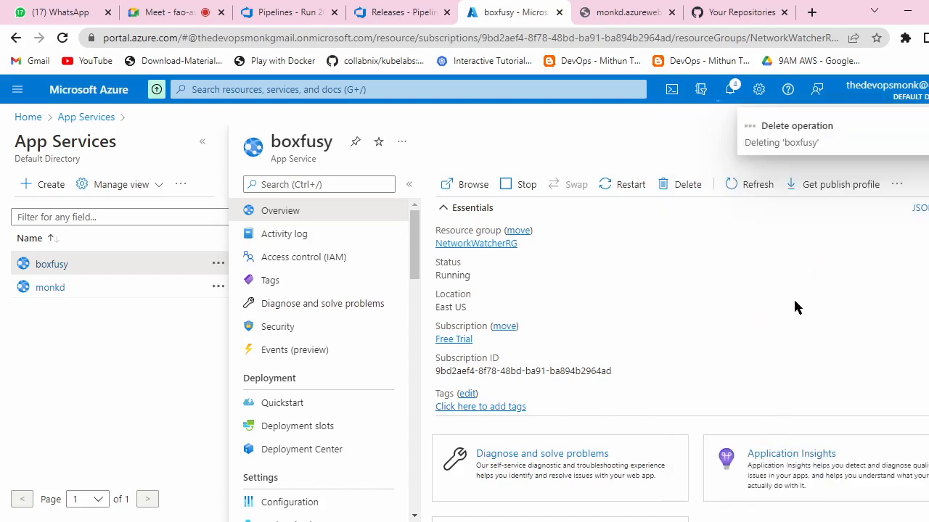
left_click(410, 7)
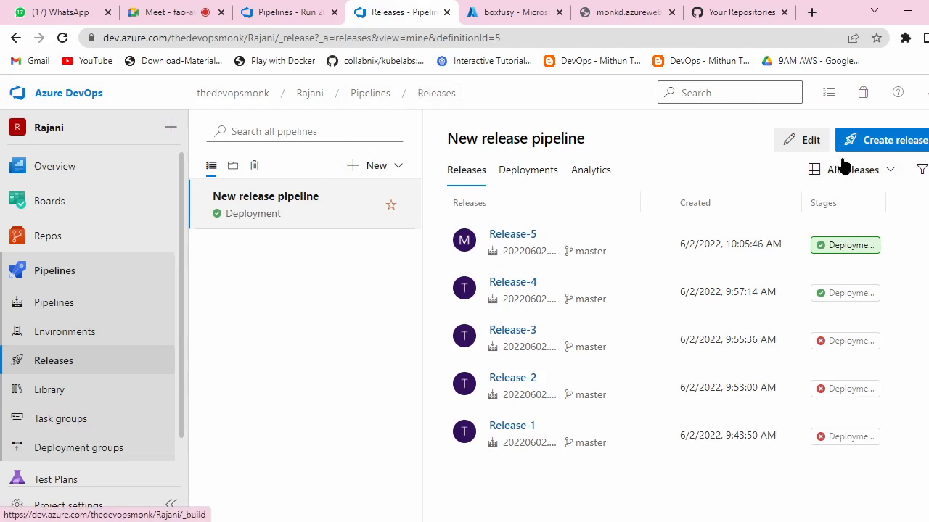
Step: Delete the New release pipeline, auto-cancelling any in-progress deployments
left_click(923, 140)
left_click(849, 359)
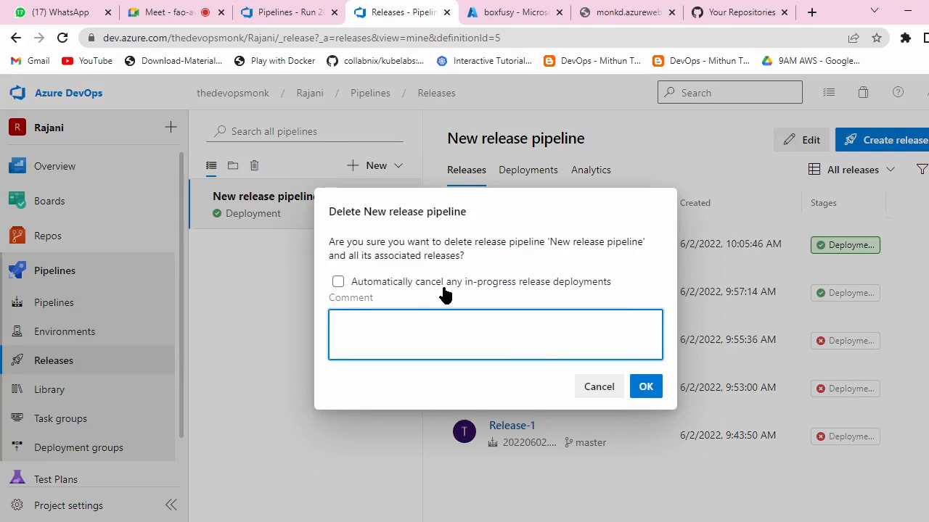
left_click(339, 282)
left_click(646, 387)
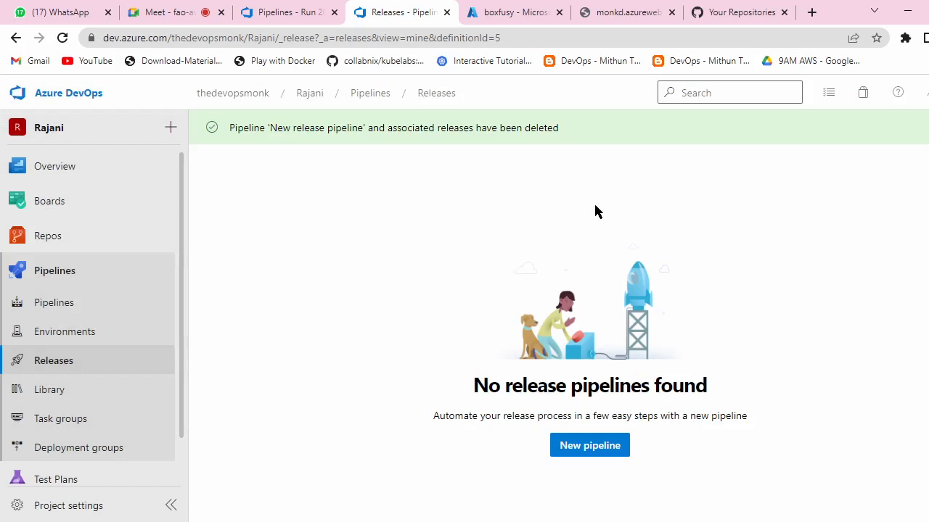
Step: Try deleting the Devopsmonkazurepipeline (1) build pipeline, which fails because a release retains its builds
left_click(381, 93)
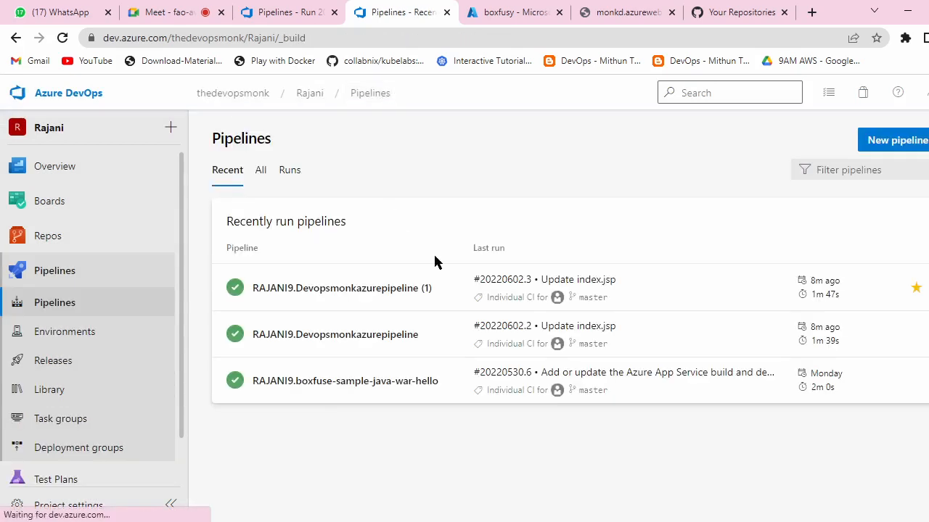
left_click(900, 289)
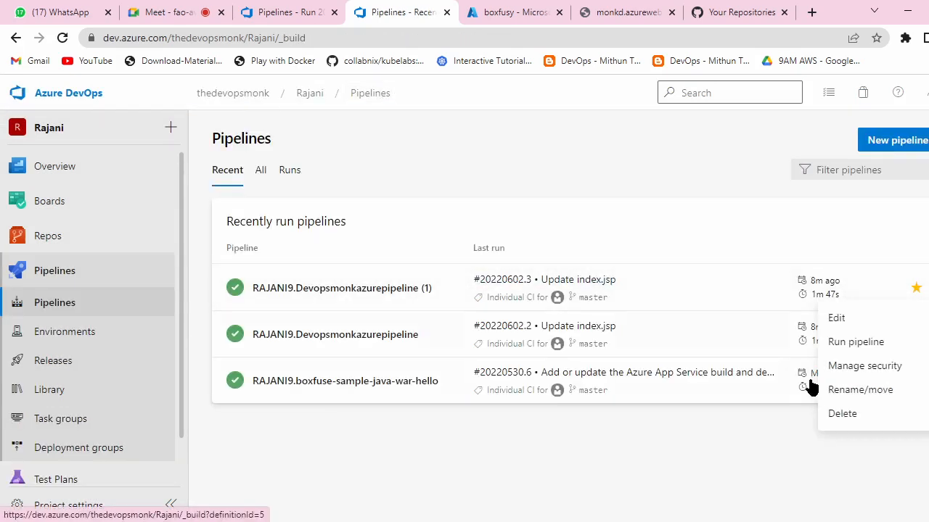
left_click(840, 415)
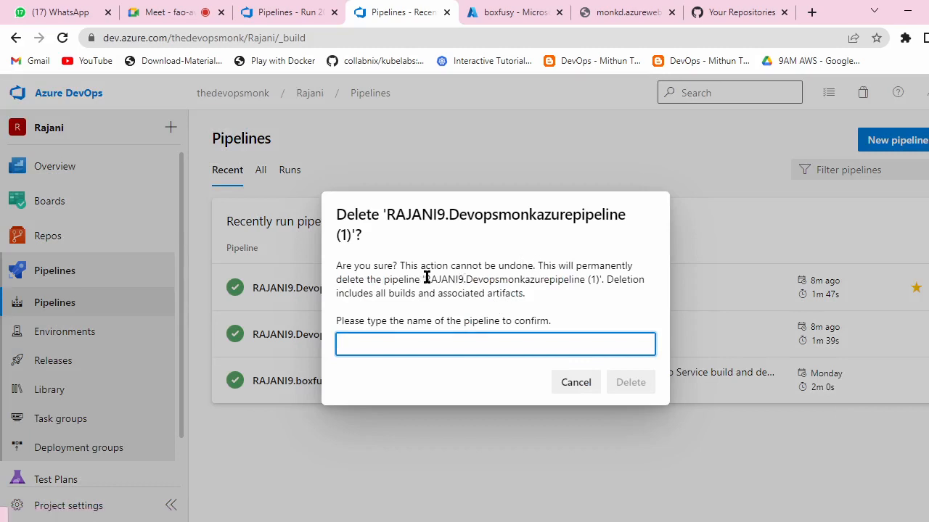
left_click_drag(425, 280, 599, 287)
key("ctrl+c")
left_click(494, 336)
key("ctrl+v")
left_click(625, 382)
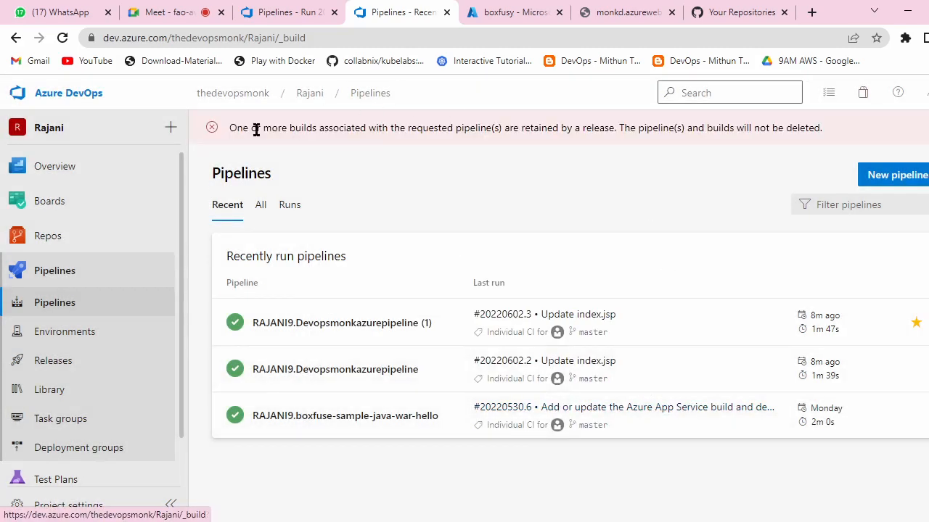
left_click(927, 175)
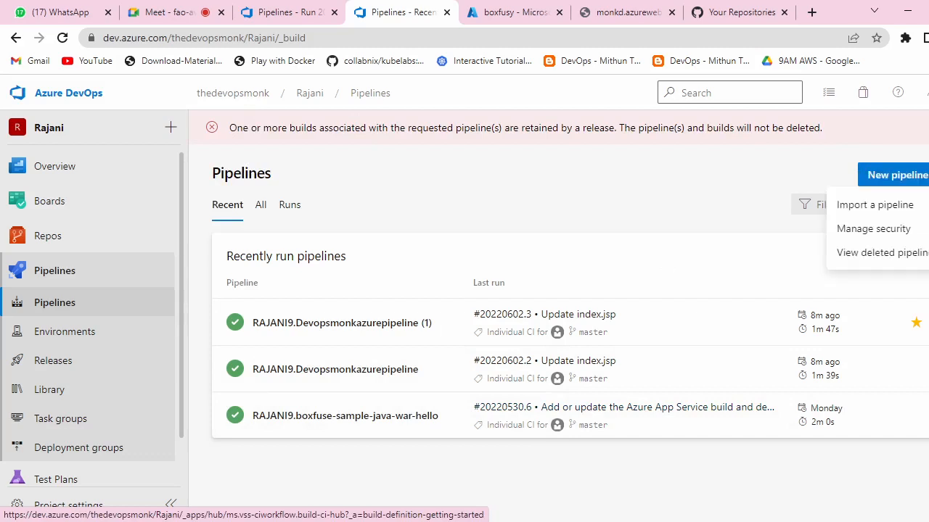
left_click(906, 255)
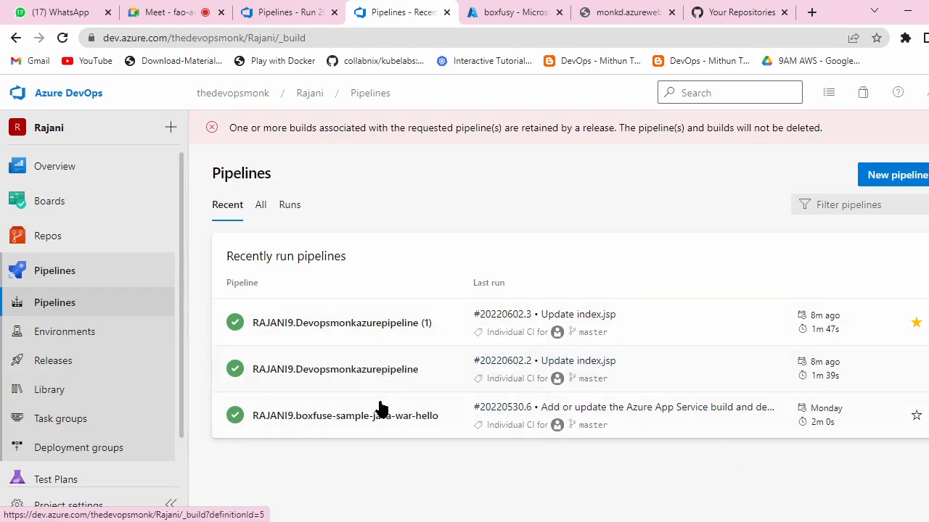
Step: Attempt deleting the boxfuse-sample-java-war-hello pipeline, confirming with its pasted name
left_click(573, 423)
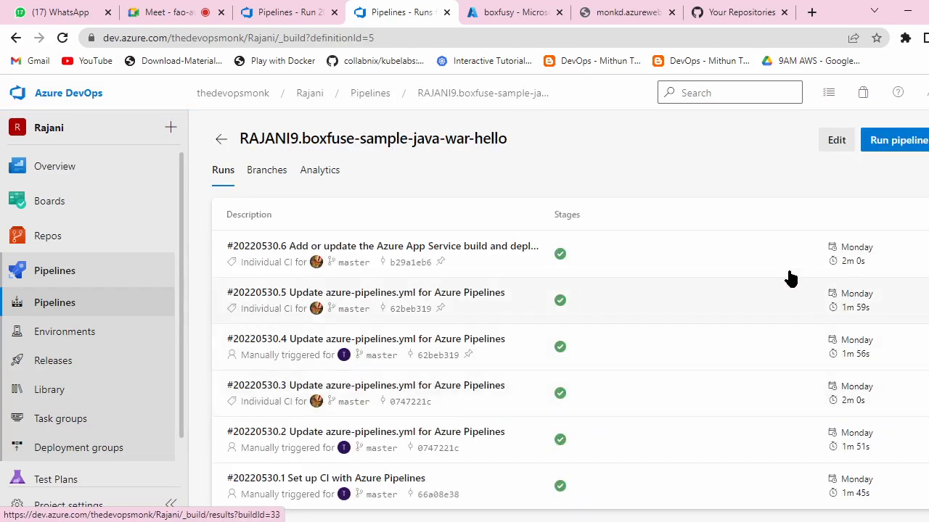
left_click(928, 140)
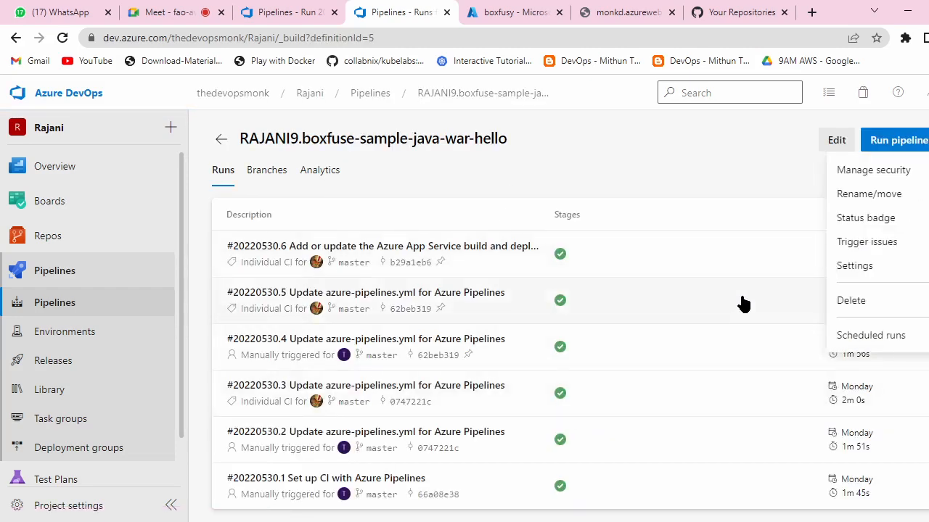
left_click(847, 302)
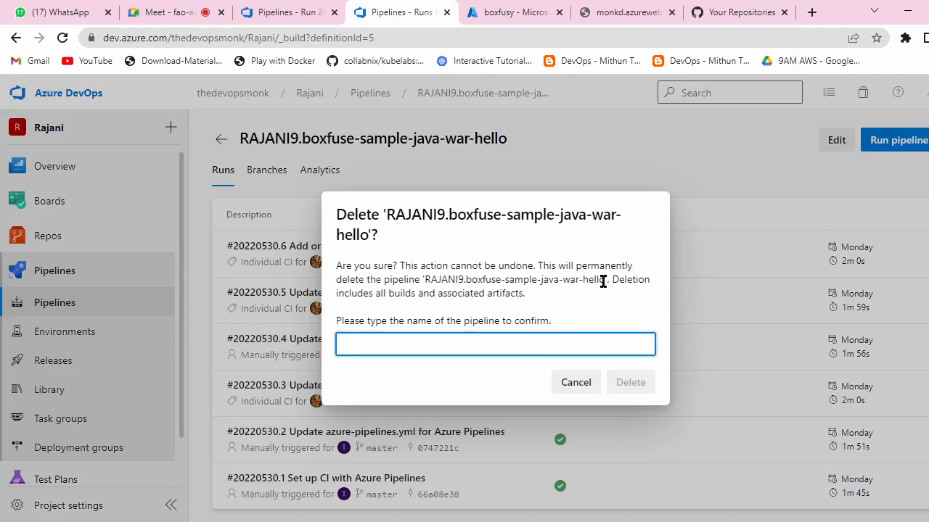
left_click_drag(605, 282, 425, 282)
key("ctrl+c")
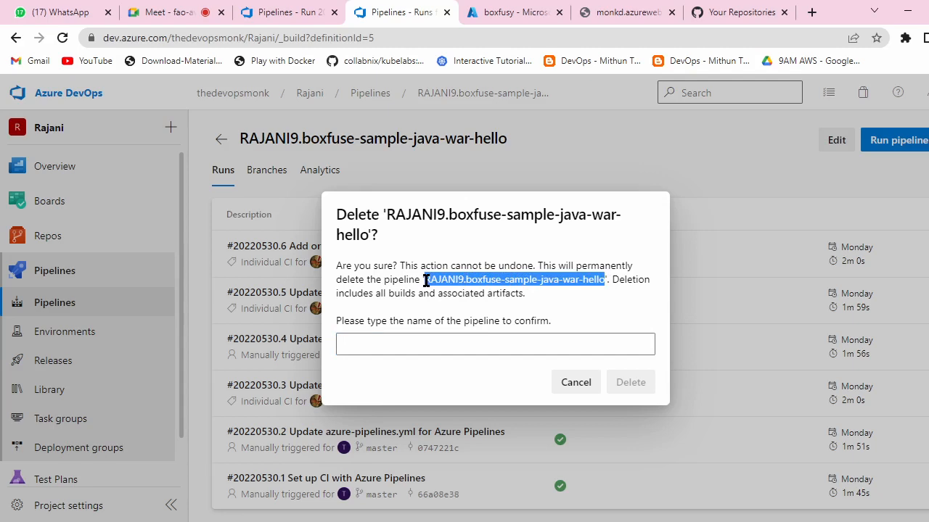
left_click(435, 346)
key("ctrl+v")
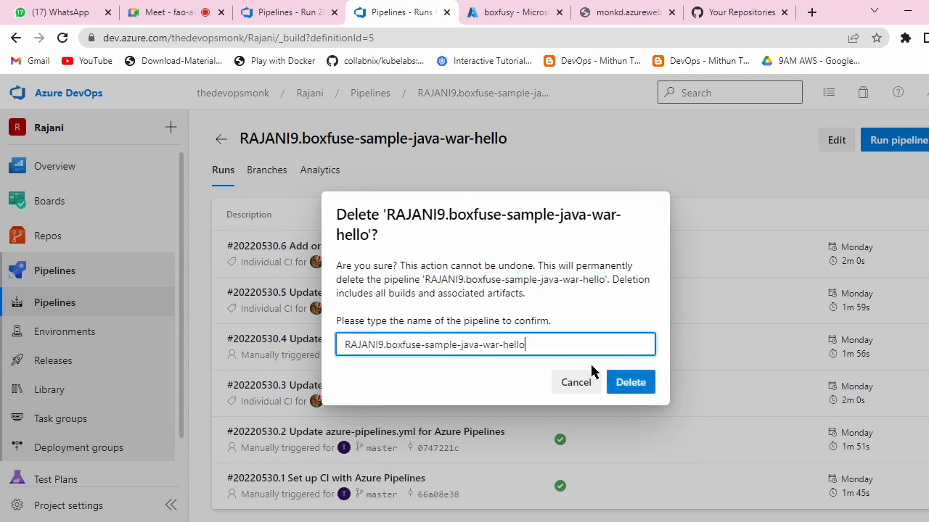
left_click(628, 384)
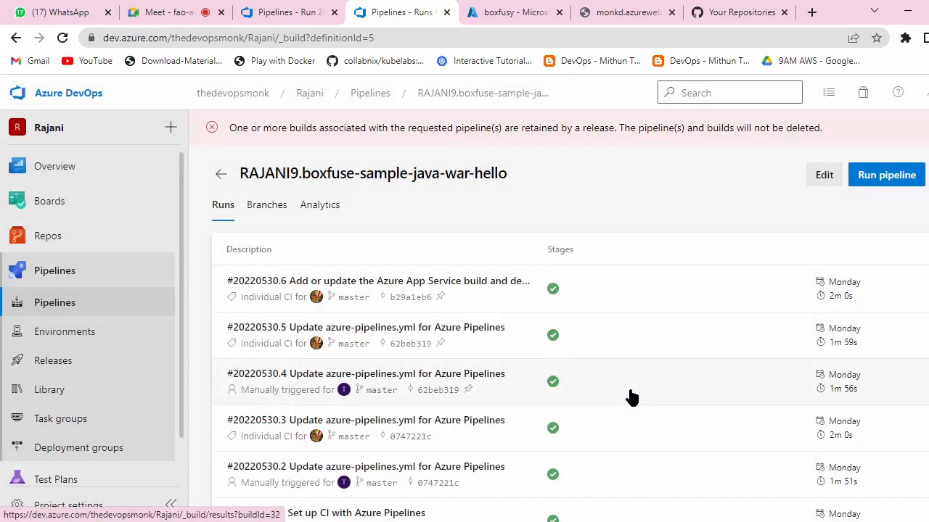
Step: Read the retained-builds error, confirm no release pipelines remain, and go back to Pipelines
left_click_drag(247, 140, 364, 143)
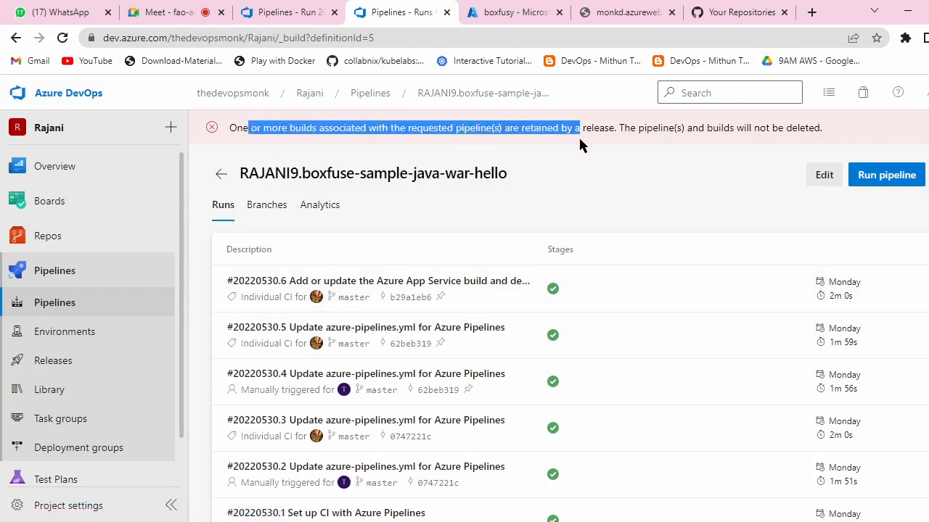
left_click_drag(699, 140, 812, 140)
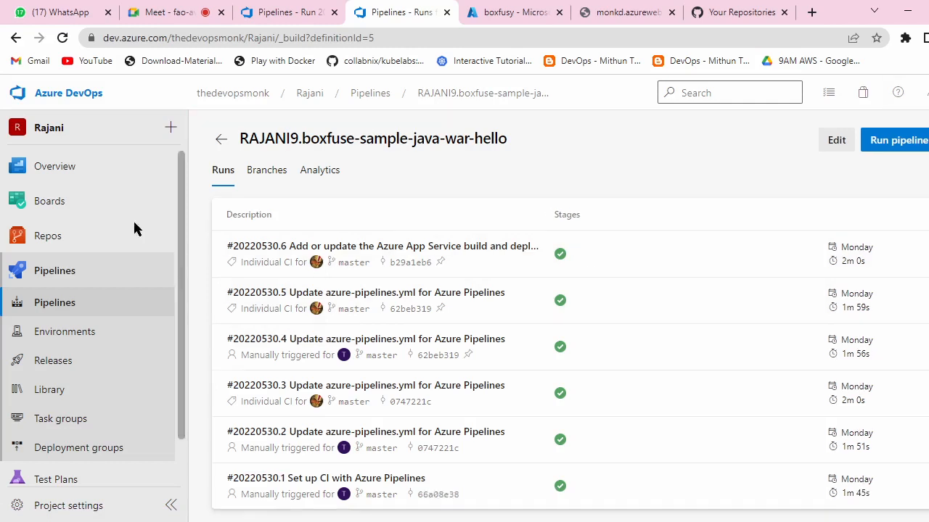
left_click(86, 357)
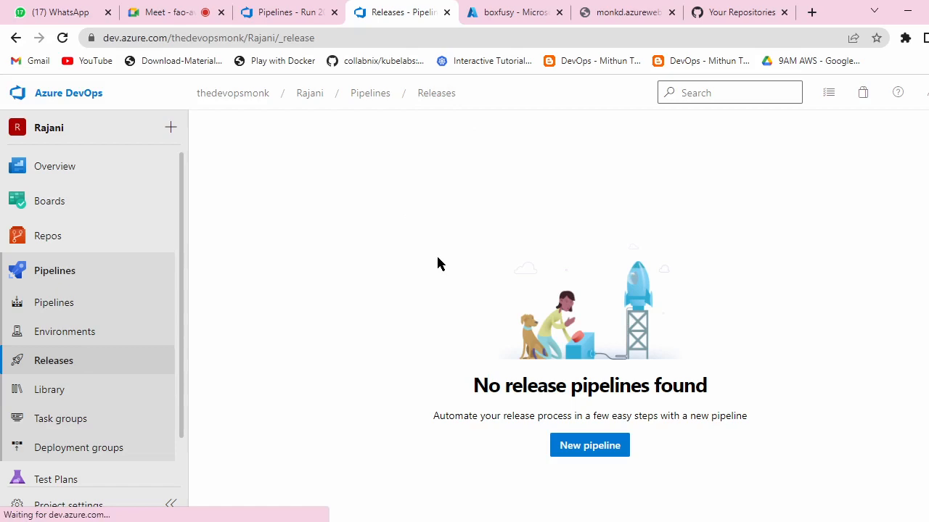
left_click(384, 96)
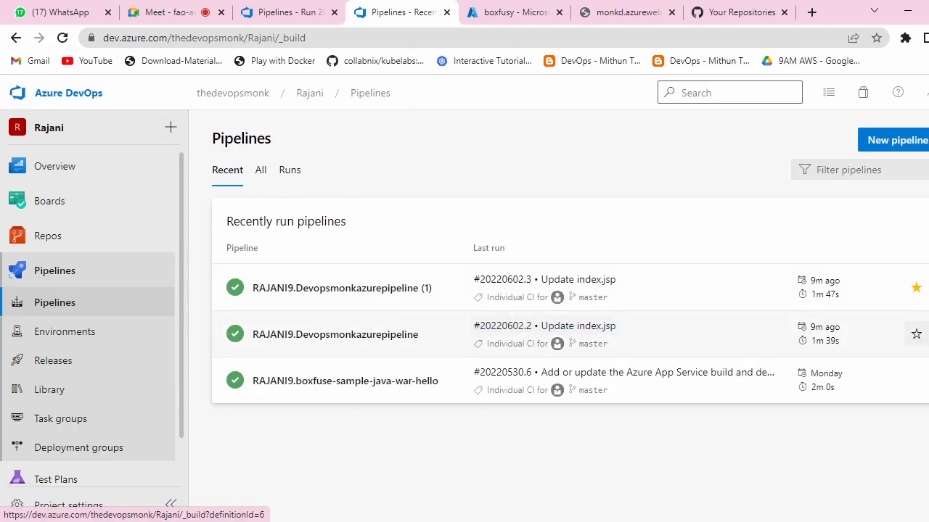
Step: Open the Devopsmonkazurepipeline pipeline's YAML in the editor
left_click(925, 334)
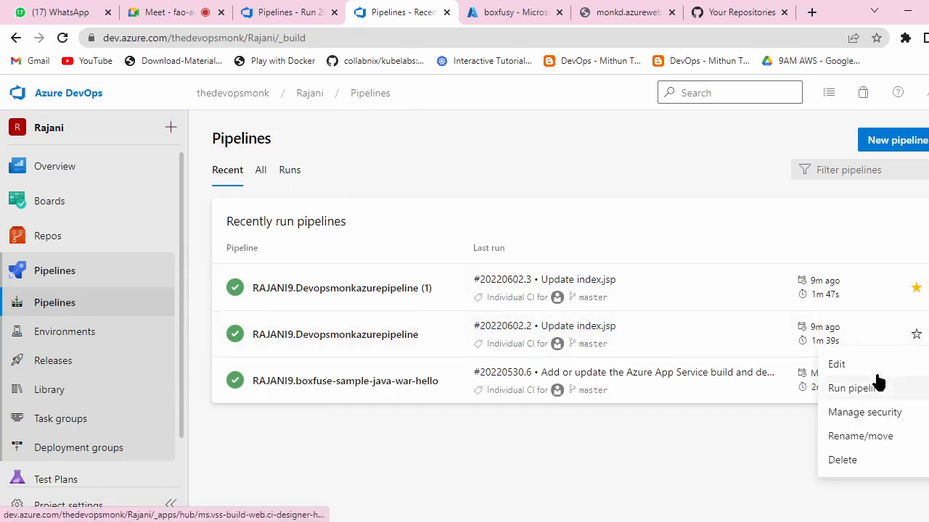
left_click(878, 367)
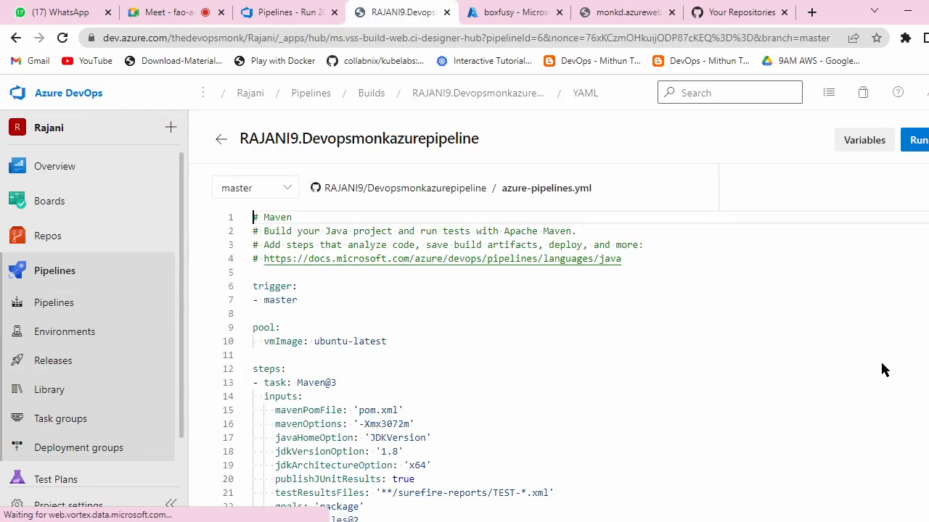
scroll(556, 296, "down", 6)
scroll(556, 317, "up", 5)
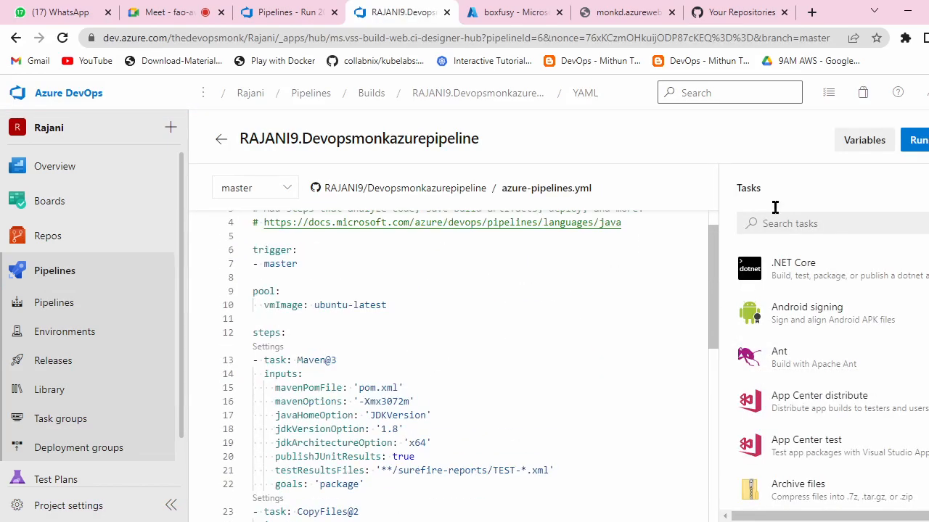
left_click(928, 140)
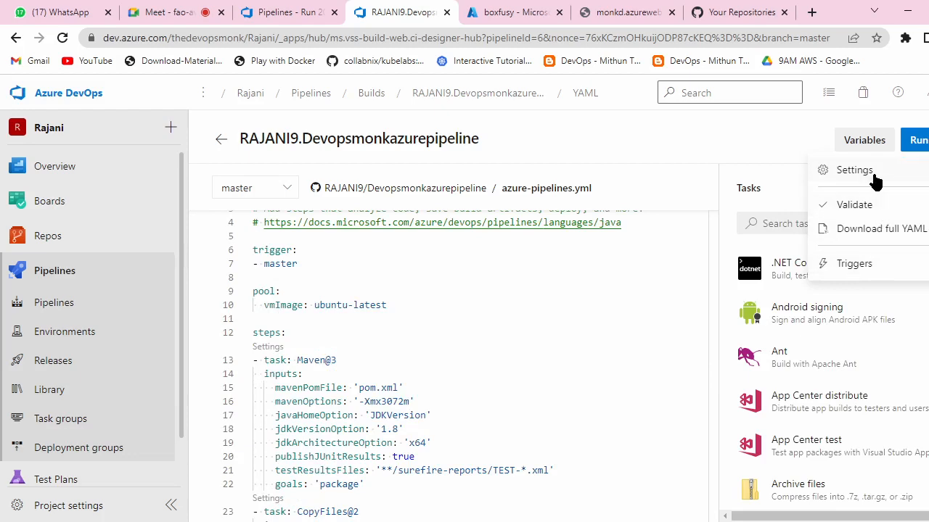
left_click(620, 315)
scroll(620, 315, "down", 10)
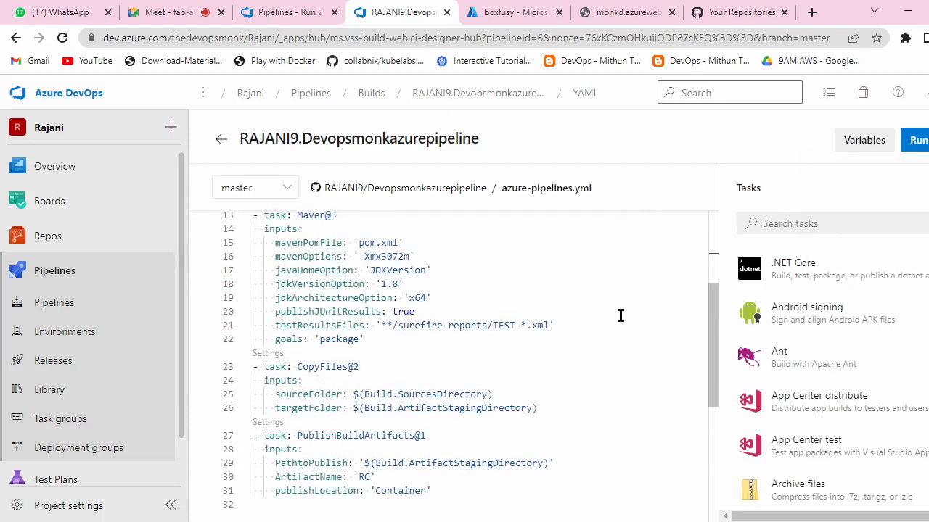
scroll(621, 315, "up", 10)
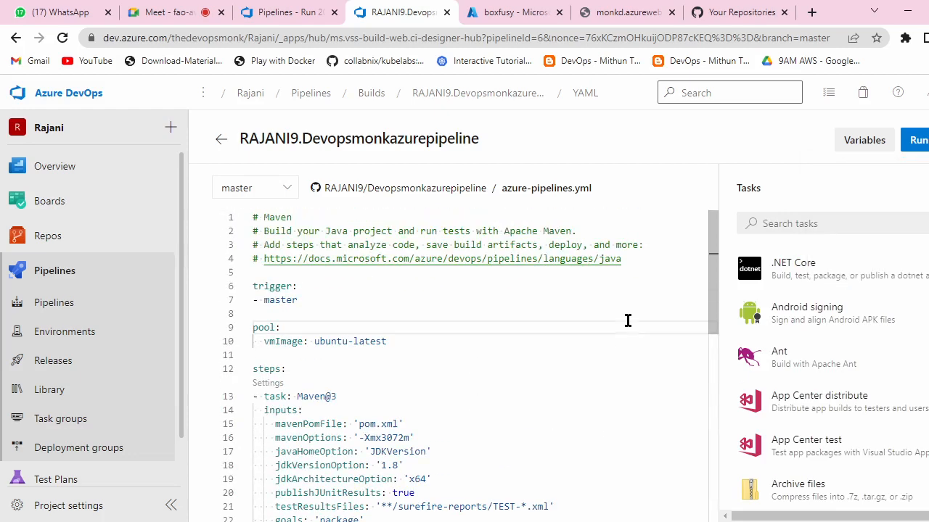
Step: In pipeline Settings, set new run requests to Disabled, save, and return to the pipelines list
left_click(928, 140)
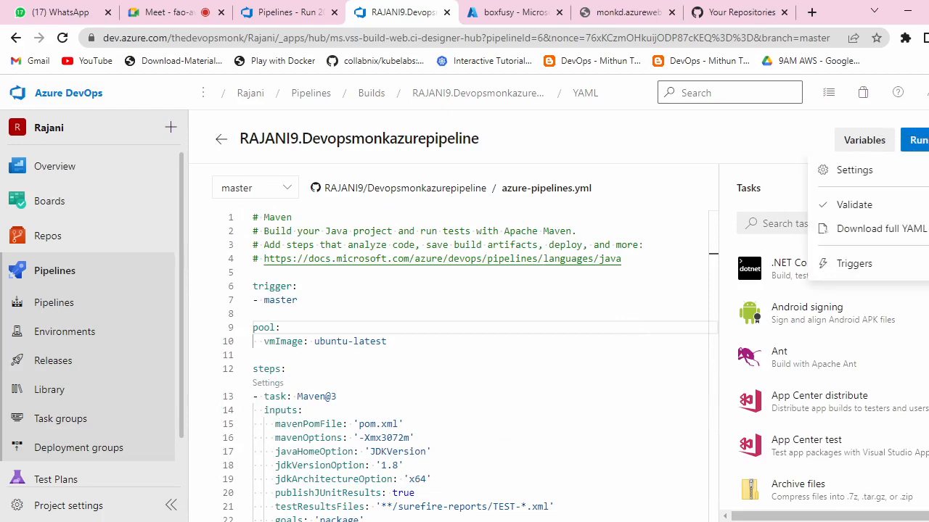
left_click(855, 171)
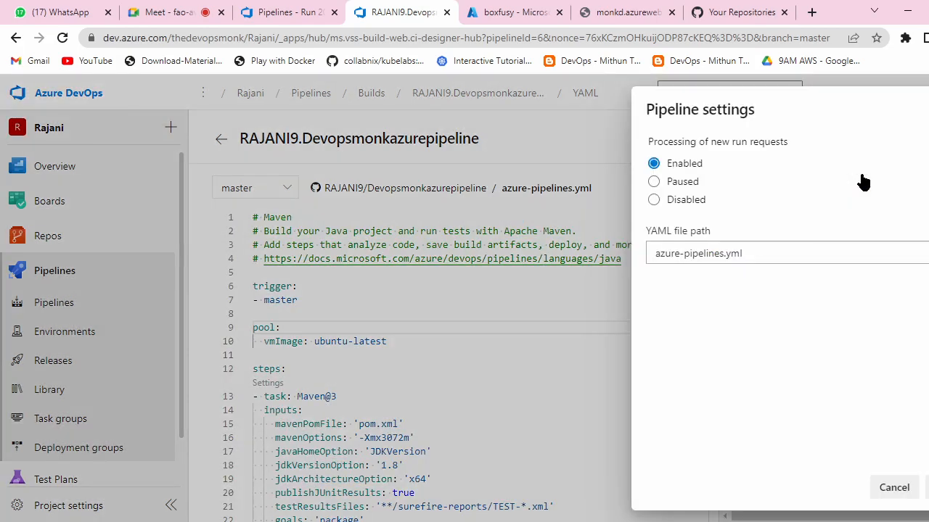
left_click(655, 200)
left_click(927, 488)
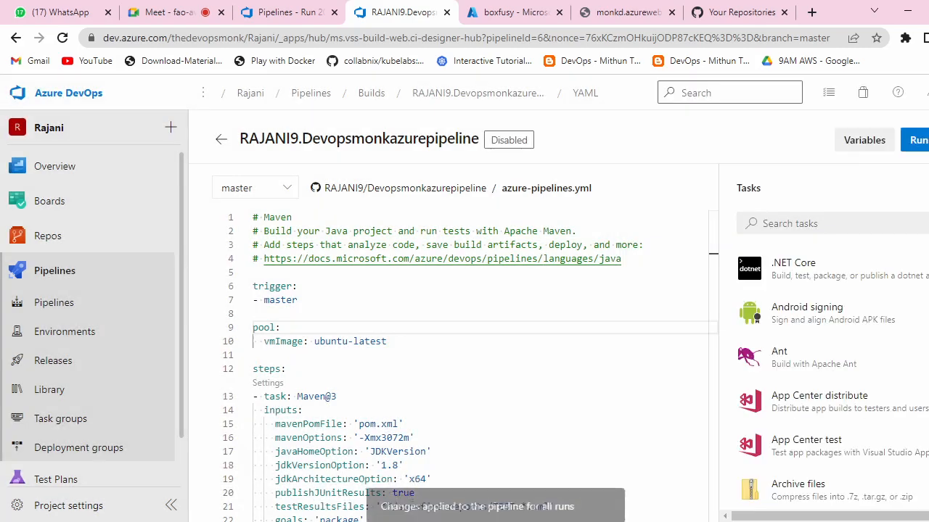
left_click(928, 140)
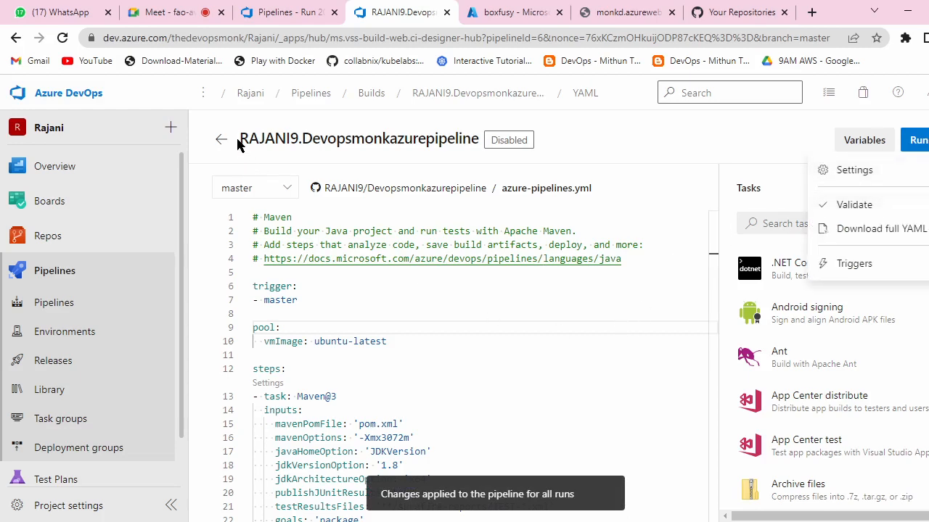
left_click(376, 95)
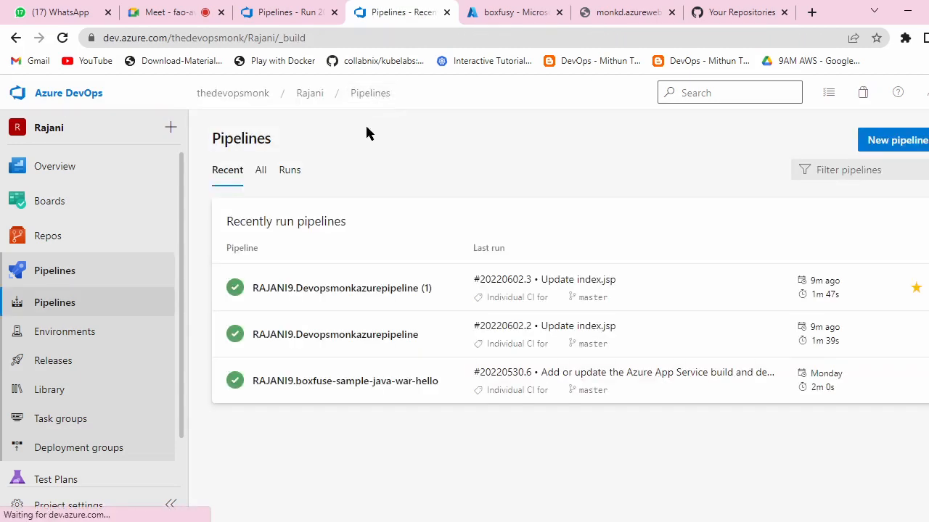
Step: Start deleting boxfuse-sample-java-war-hello and enter its exact name, without the trailing quote, to confirm
left_click(923, 381)
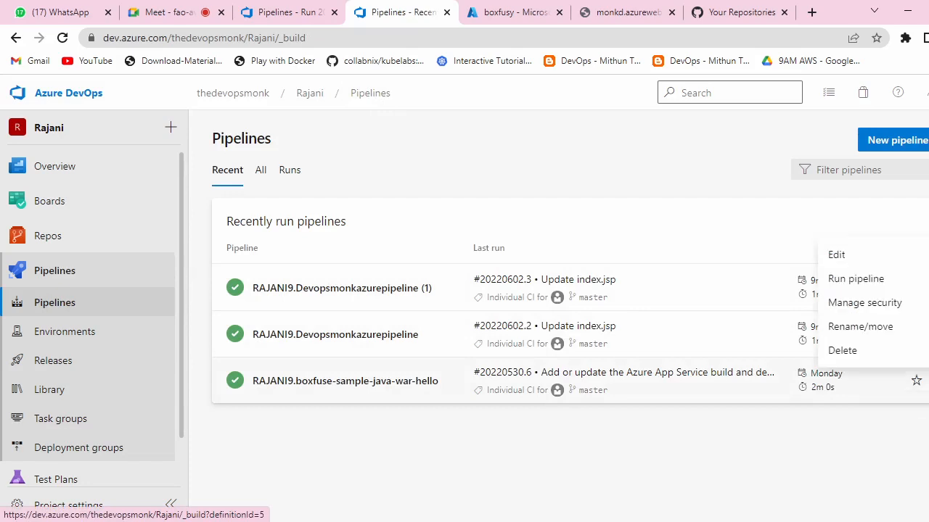
left_click(889, 352)
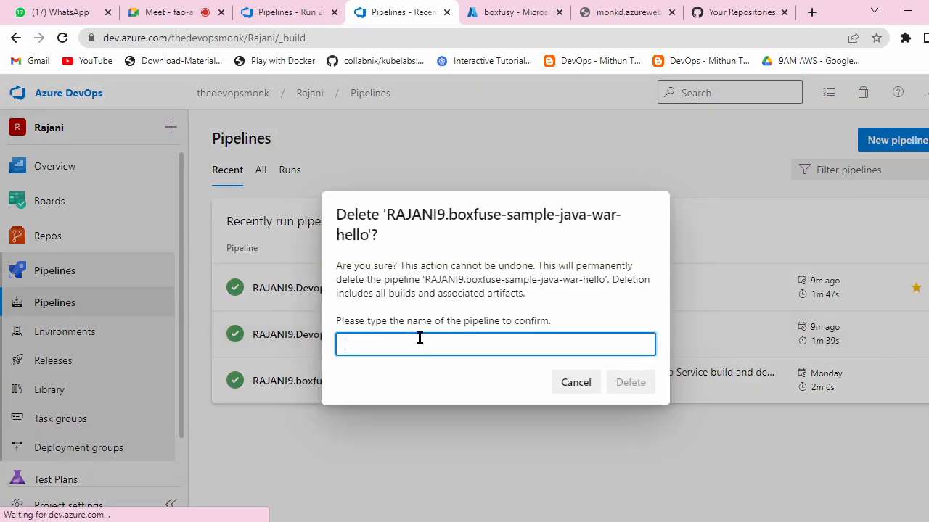
left_click_drag(607, 280, 426, 280)
key("ctrl+c")
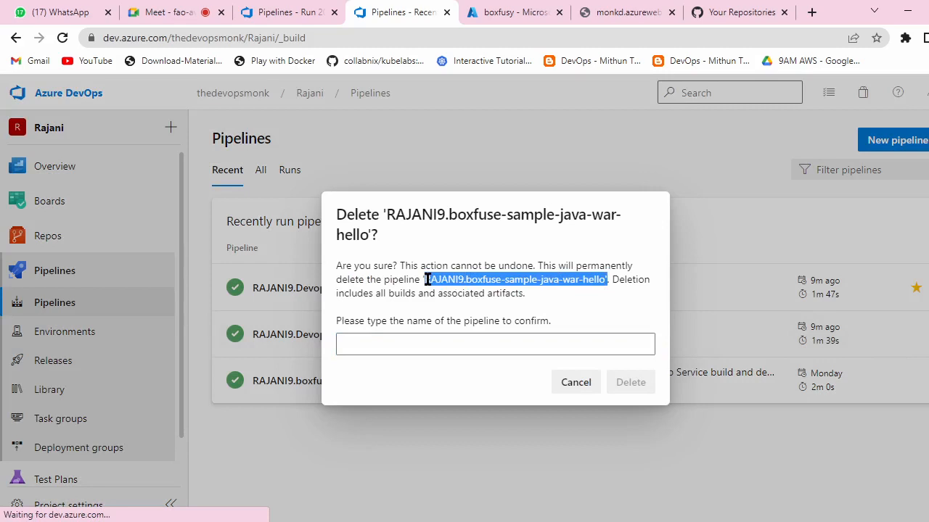
left_click(436, 338)
key("ctrl+v")
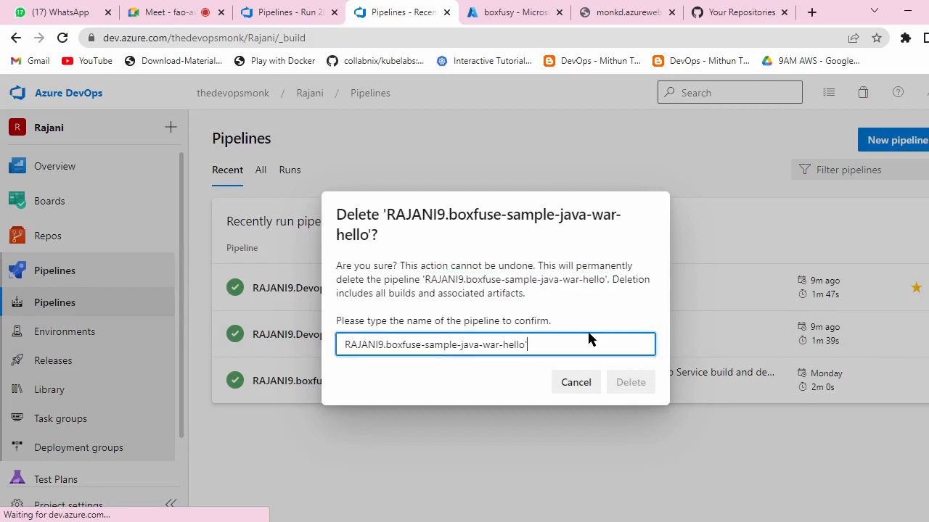
key("BackSpace")
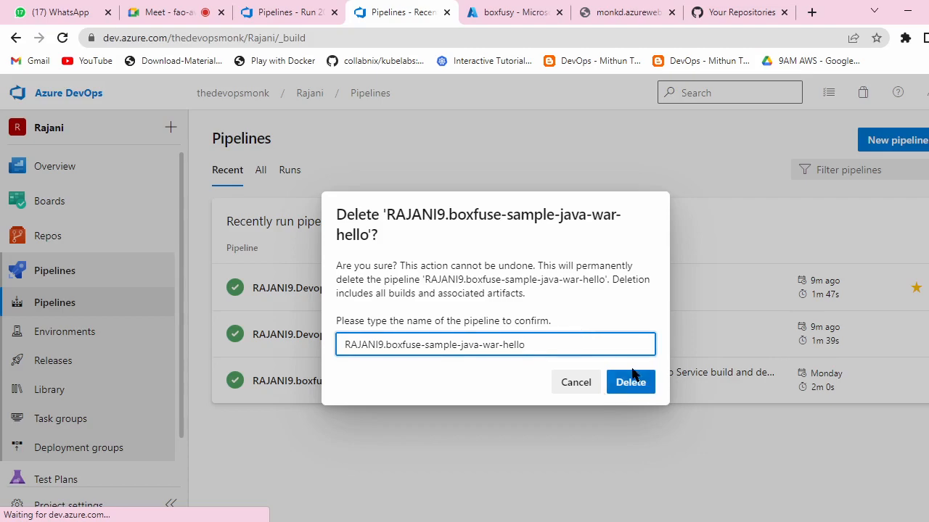